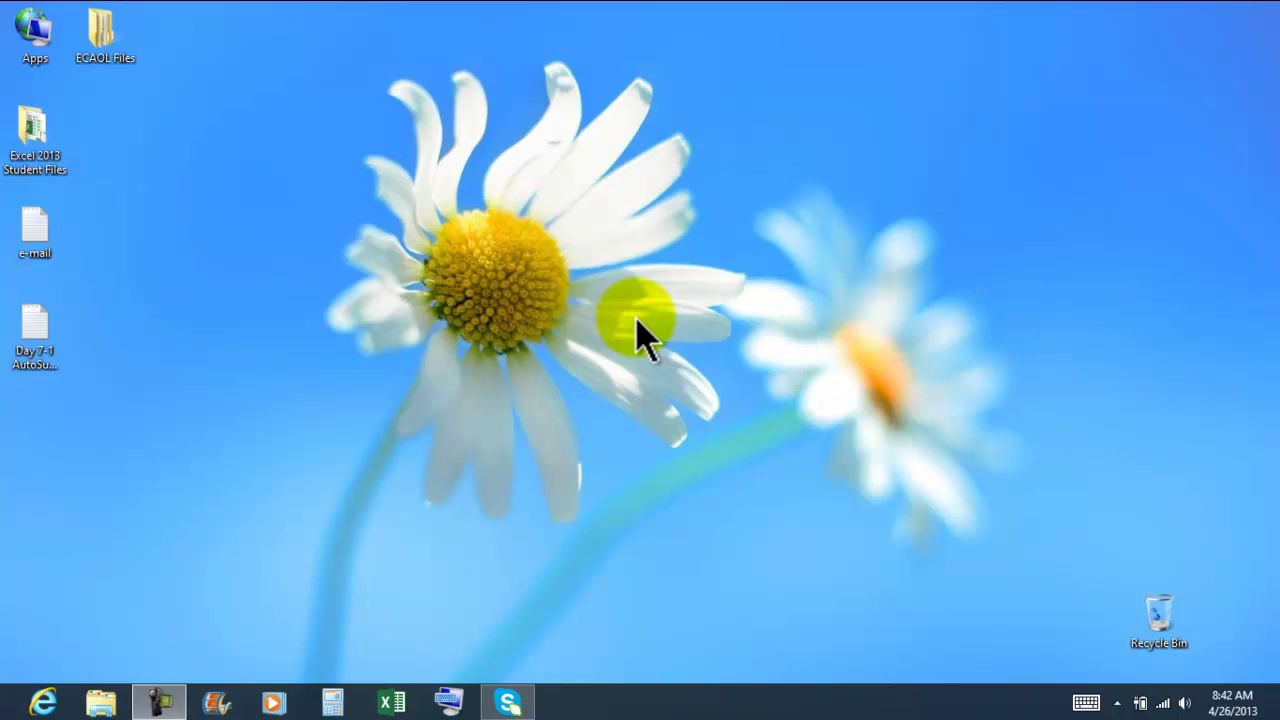
- Open the Day 7-1 exercise notes text file from the desktop in Notepad
{"action": "double_click", "coordinate": [48, 334]}
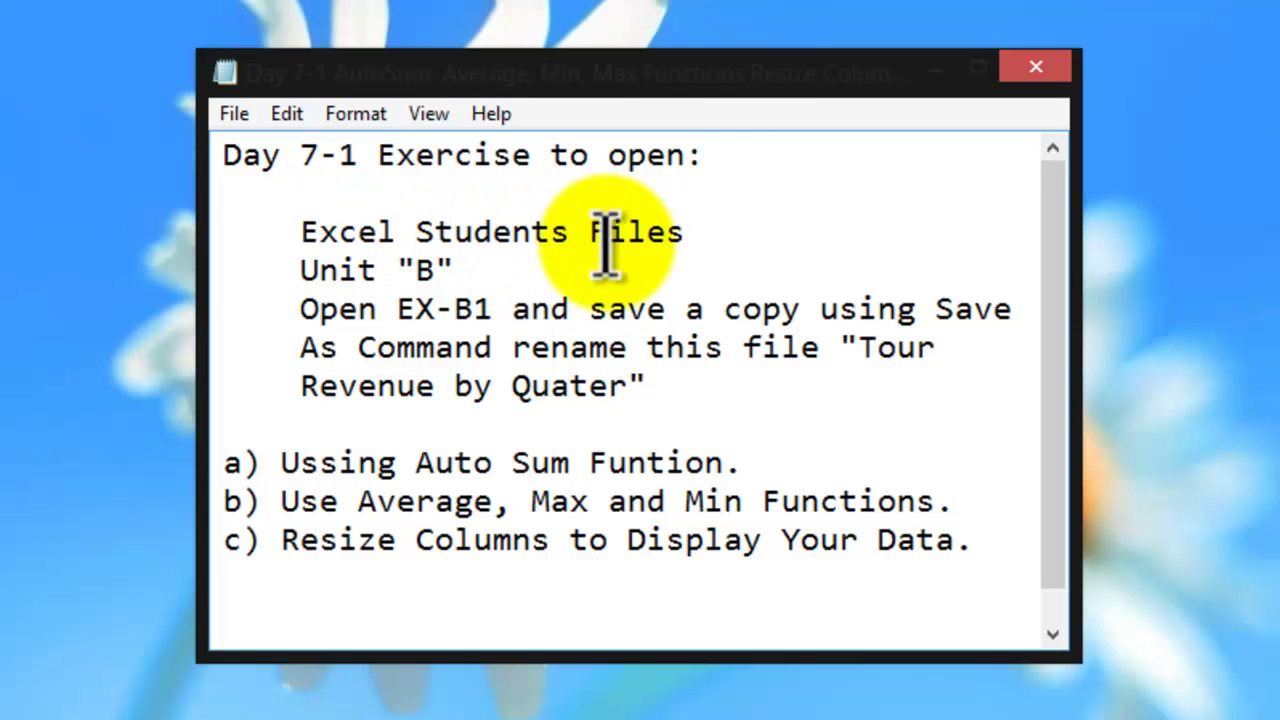
- Add 'd) Create a Complex Formula.' on the line below item c) in the notes
{"action": "left_click", "coordinate": [455, 268]}
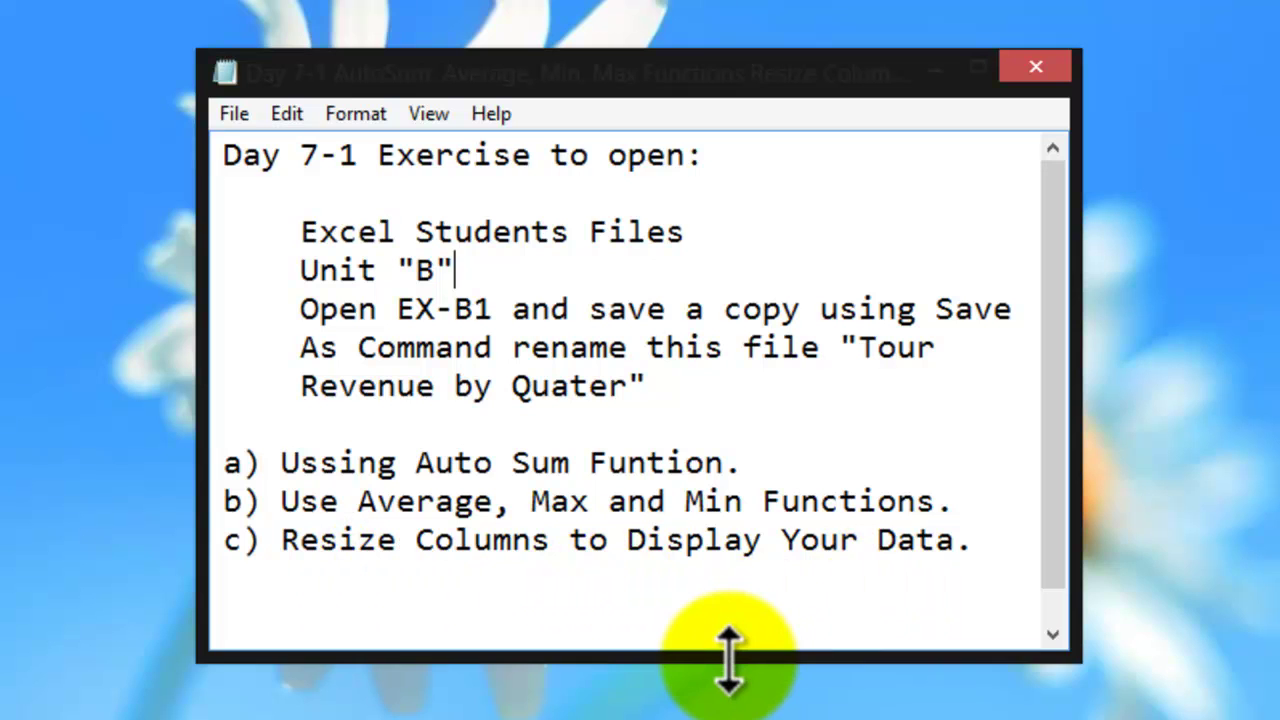
{"action": "left_click", "coordinate": [1052, 636]}
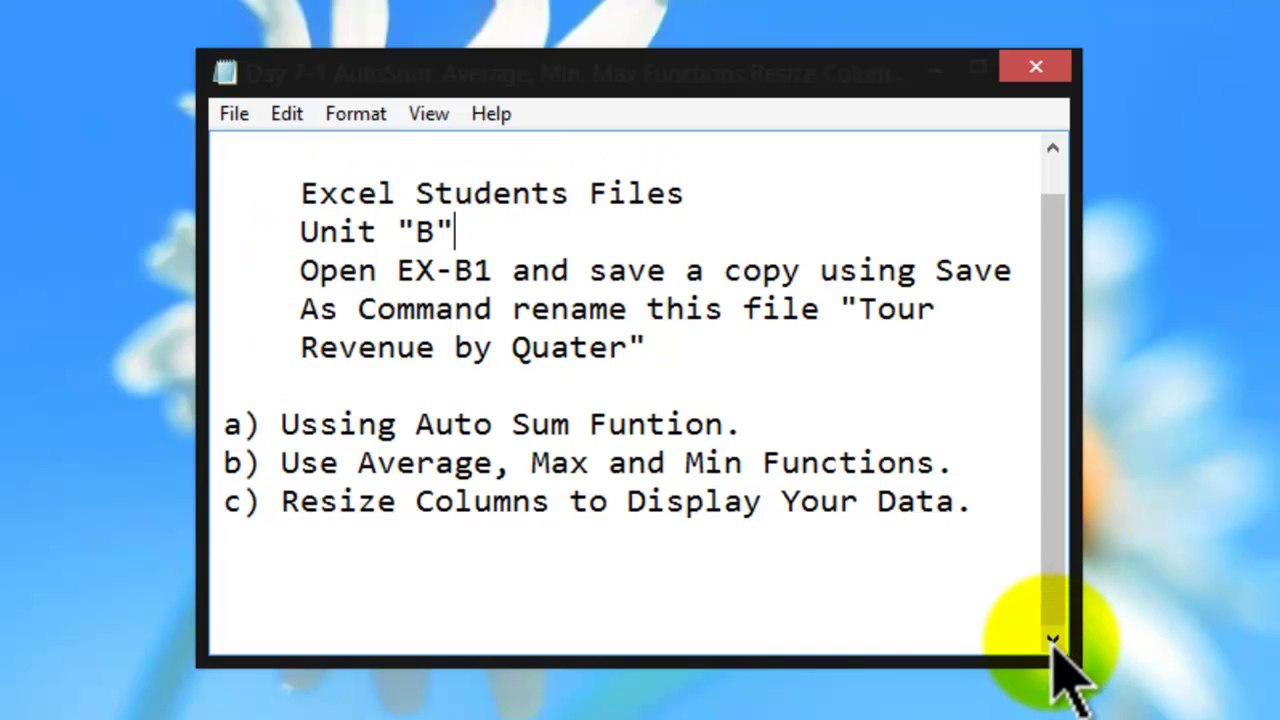
{"action": "left_click", "coordinate": [243, 530]}
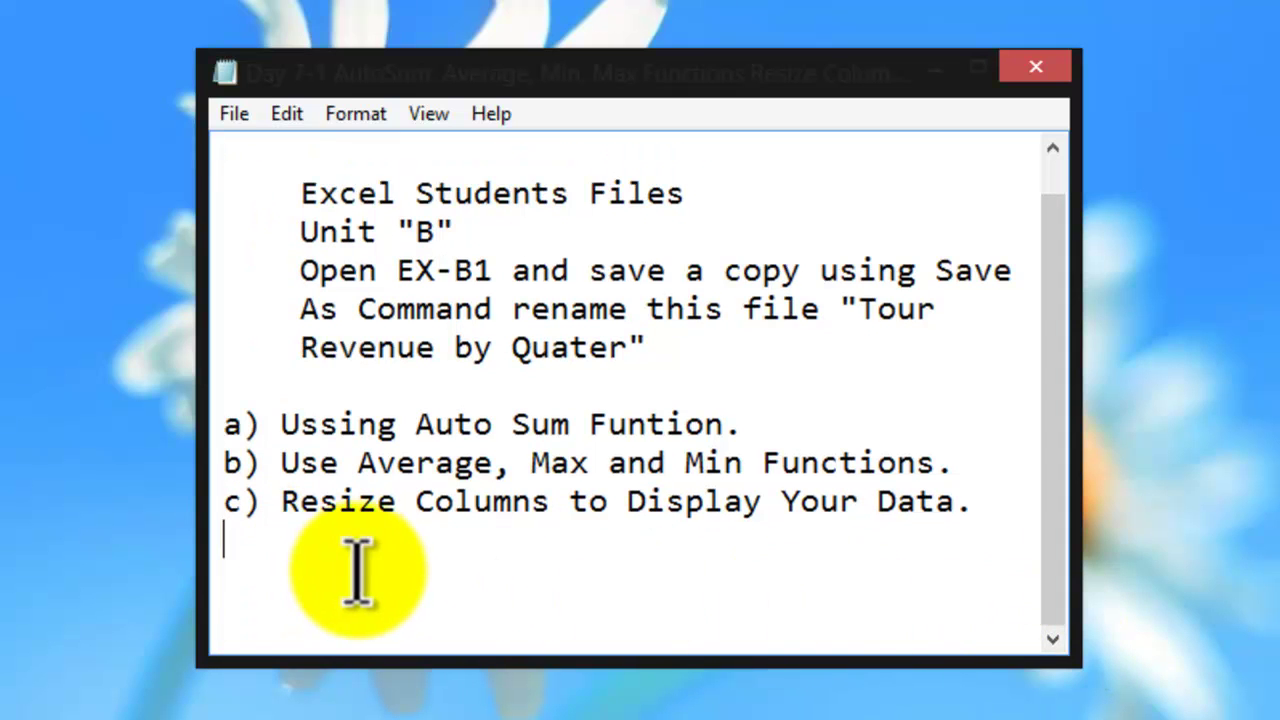
{"action": "type", "text": "d) Create a Complex Formula."}
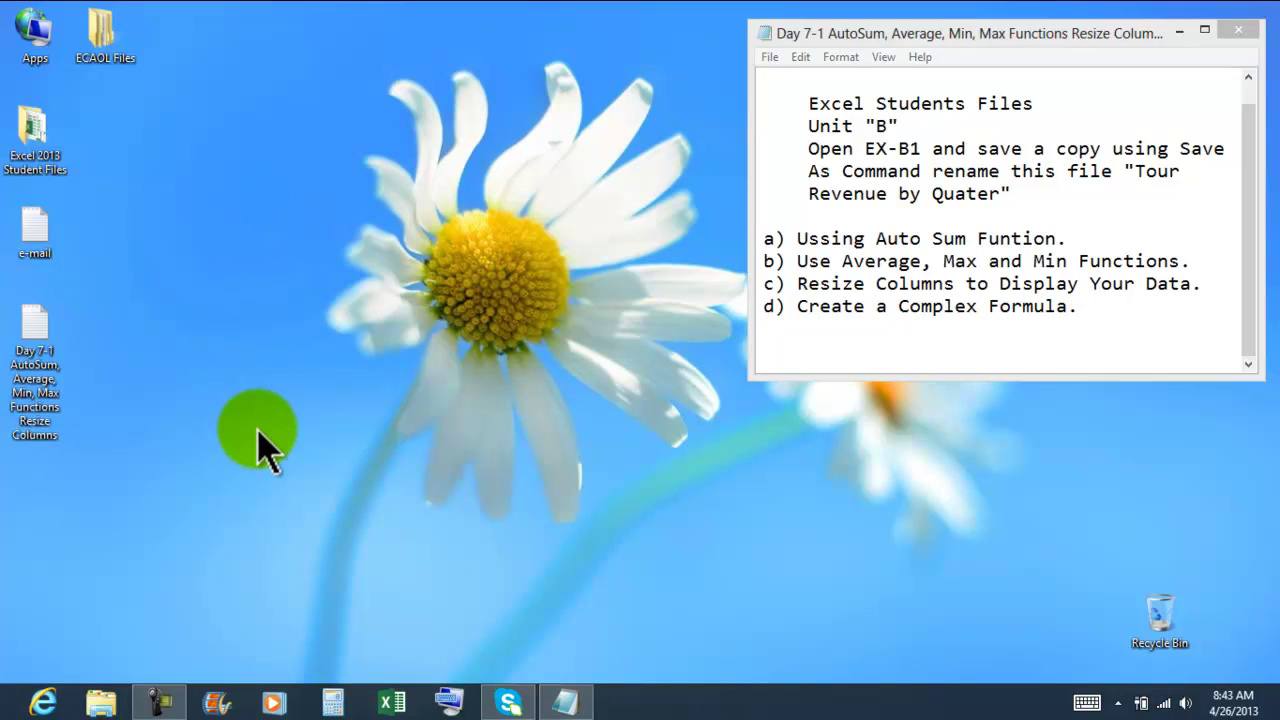
- Open the Excel 2013 Student Files folder and restore its window to the upper left
{"action": "left_click", "coordinate": [30, 145]}
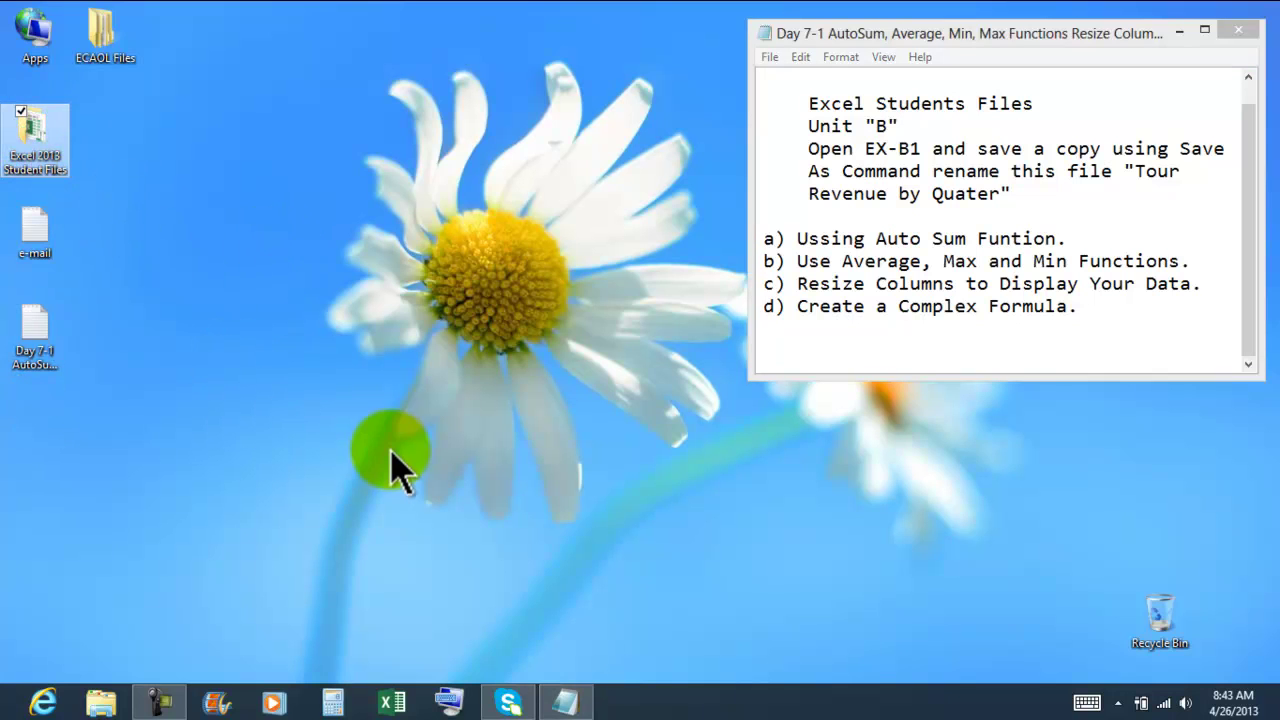
{"action": "double_click", "coordinate": [34, 145]}
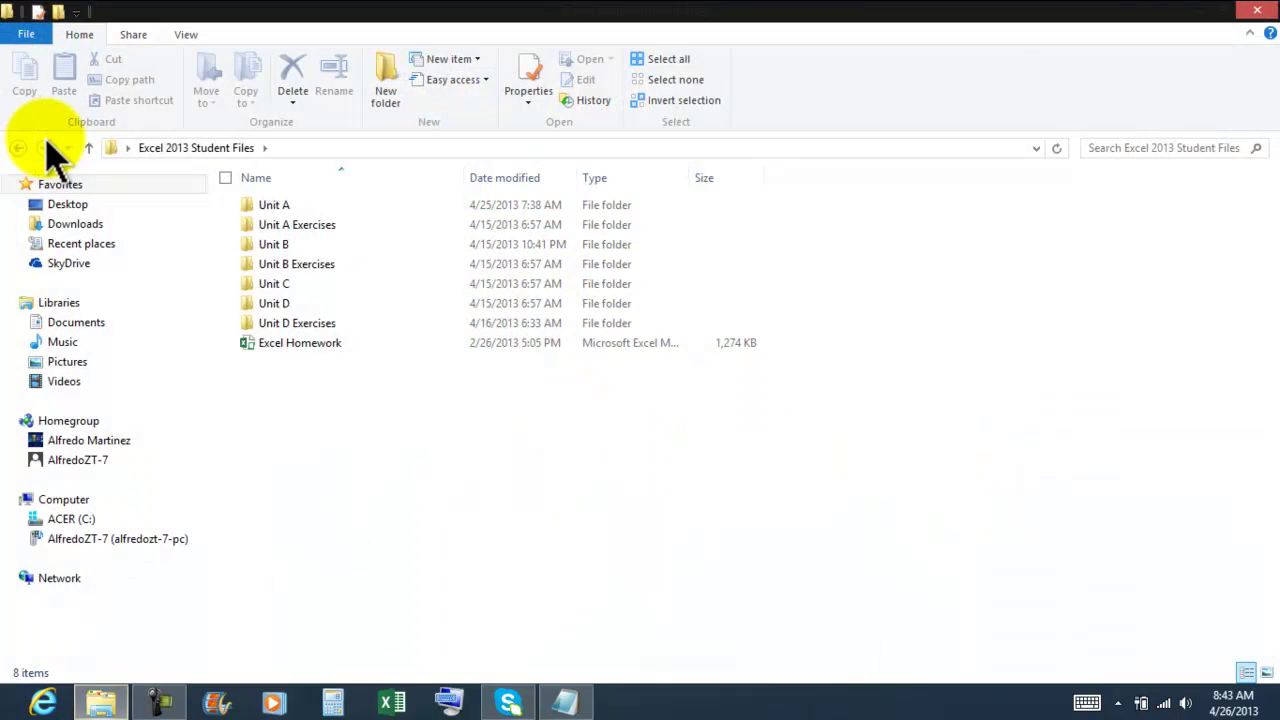
{"action": "double_click", "coordinate": [390, 20]}
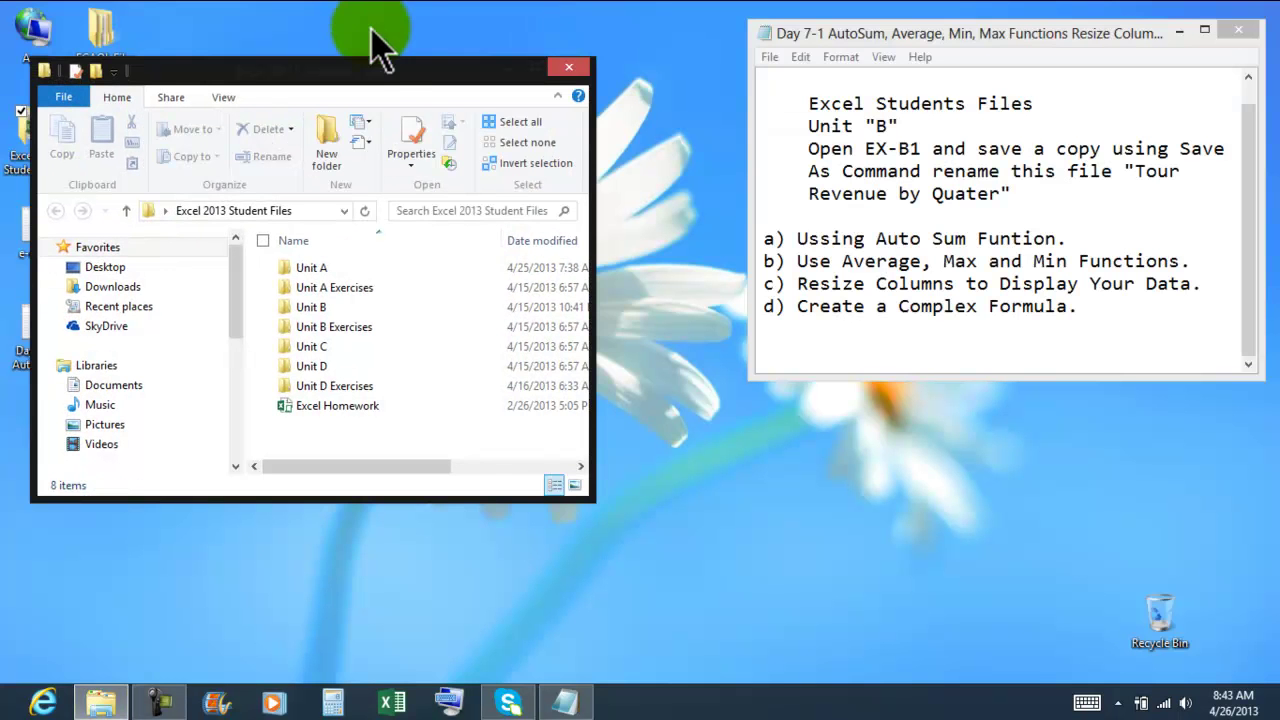
{"action": "left_click_drag", "start_coordinate": [360, 40], "coordinate": [386, 43]}
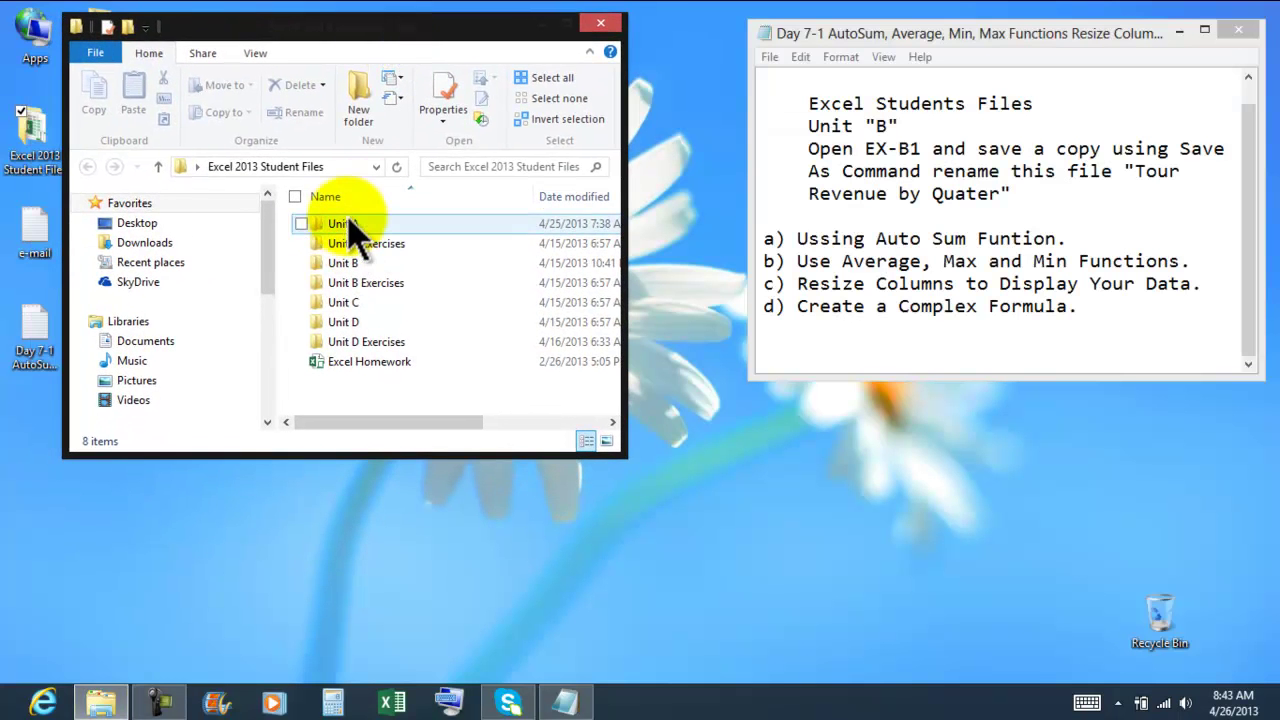
- Look in Unit A, then open the EX B-1 workbook from the Unit B folder
{"action": "left_click", "coordinate": [368, 226]}
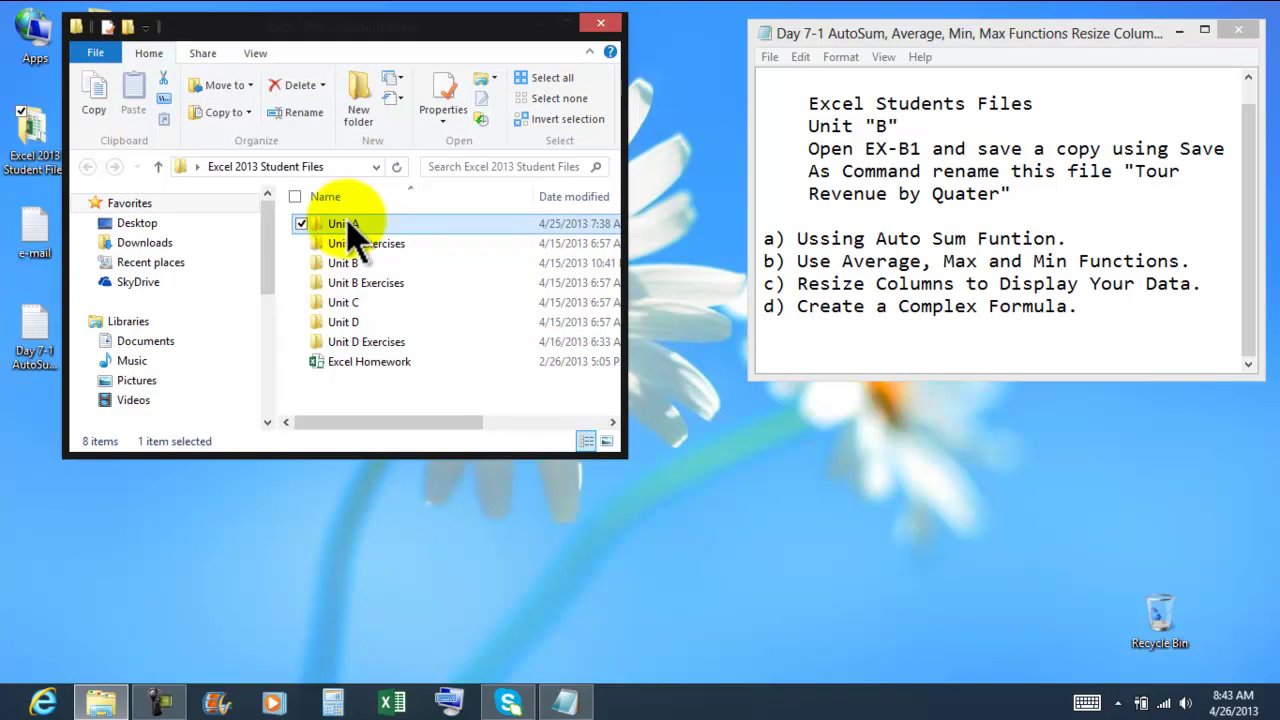
{"action": "double_click", "coordinate": [432, 226]}
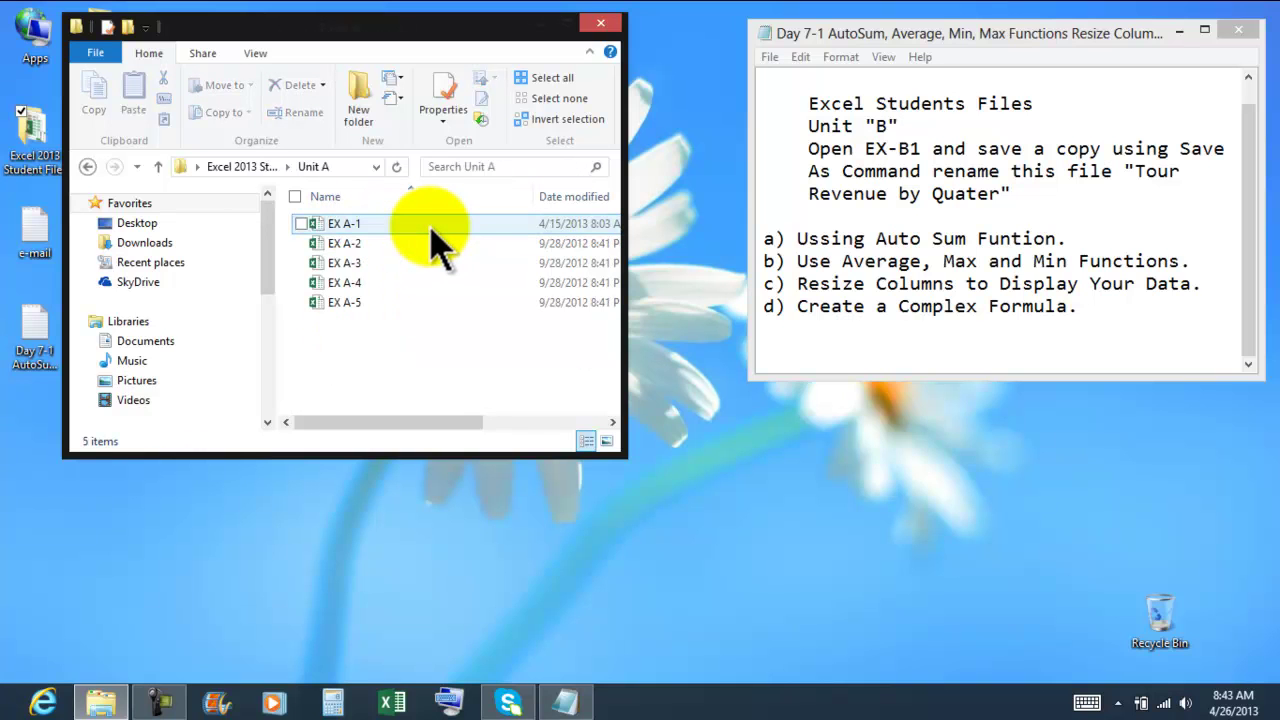
{"action": "left_click", "coordinate": [86, 166]}
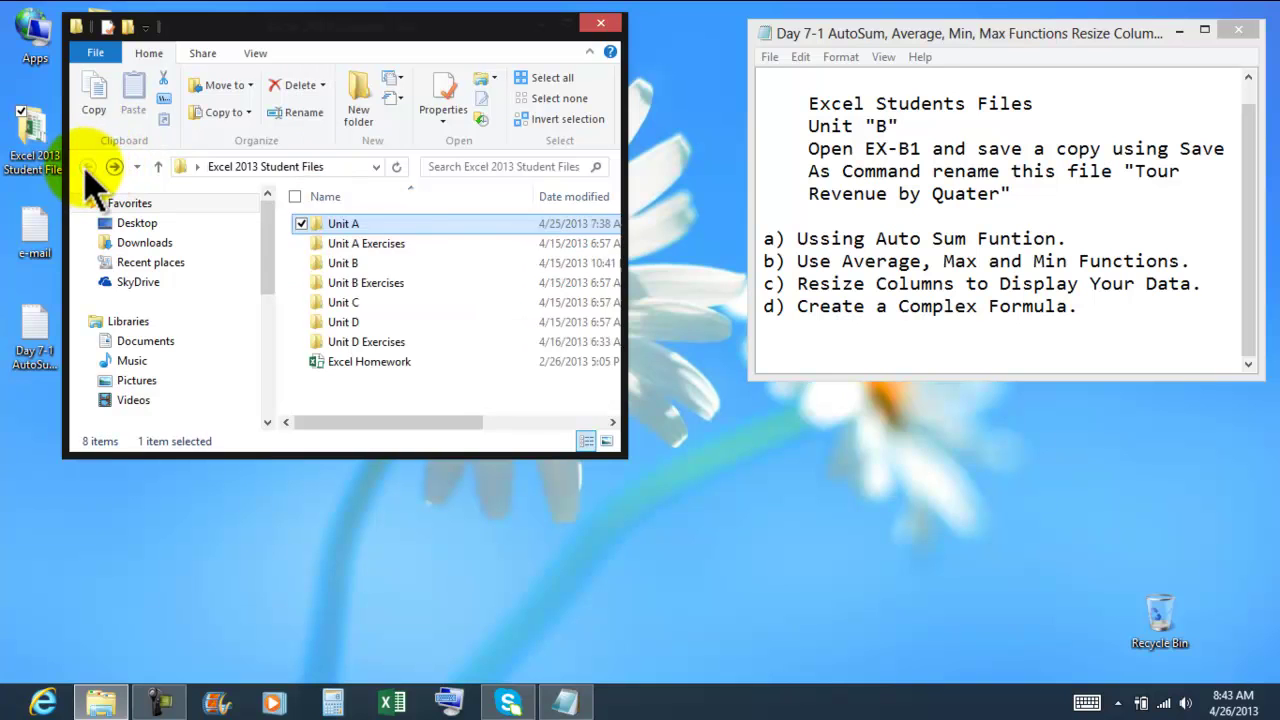
{"action": "left_click", "coordinate": [362, 265]}
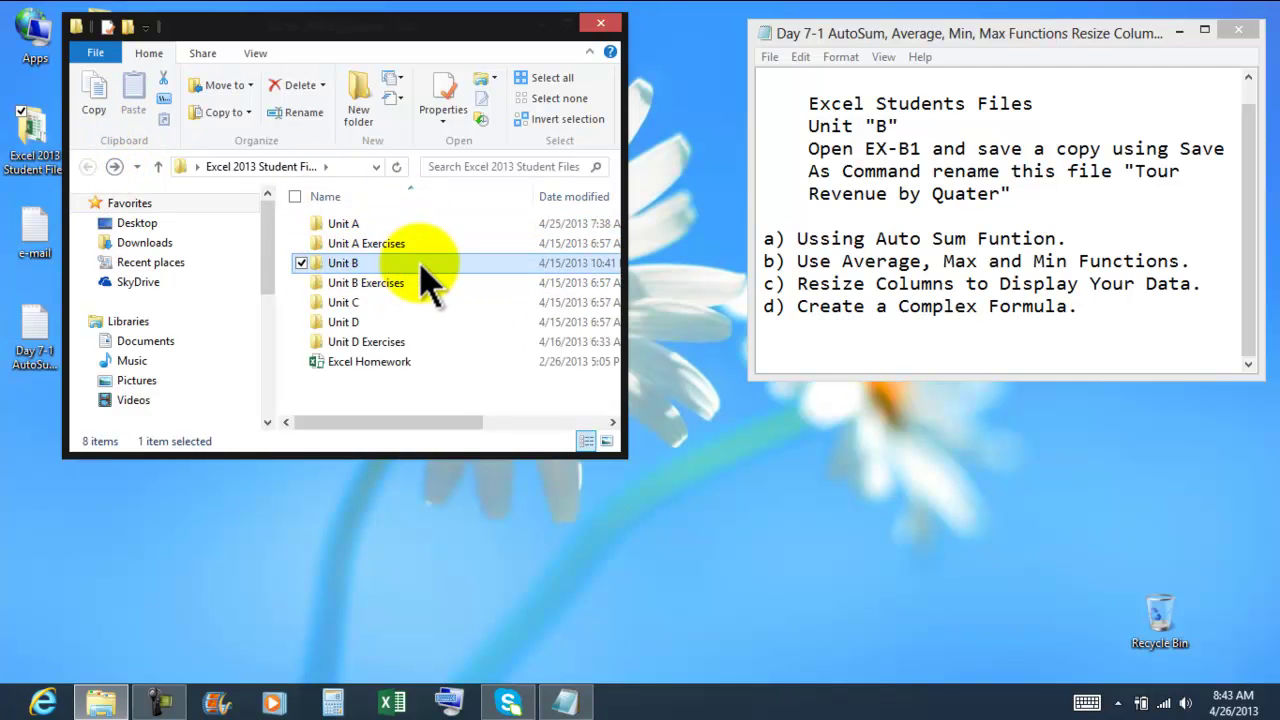
{"action": "double_click", "coordinate": [421, 264]}
{"action": "left_click", "coordinate": [378, 226]}
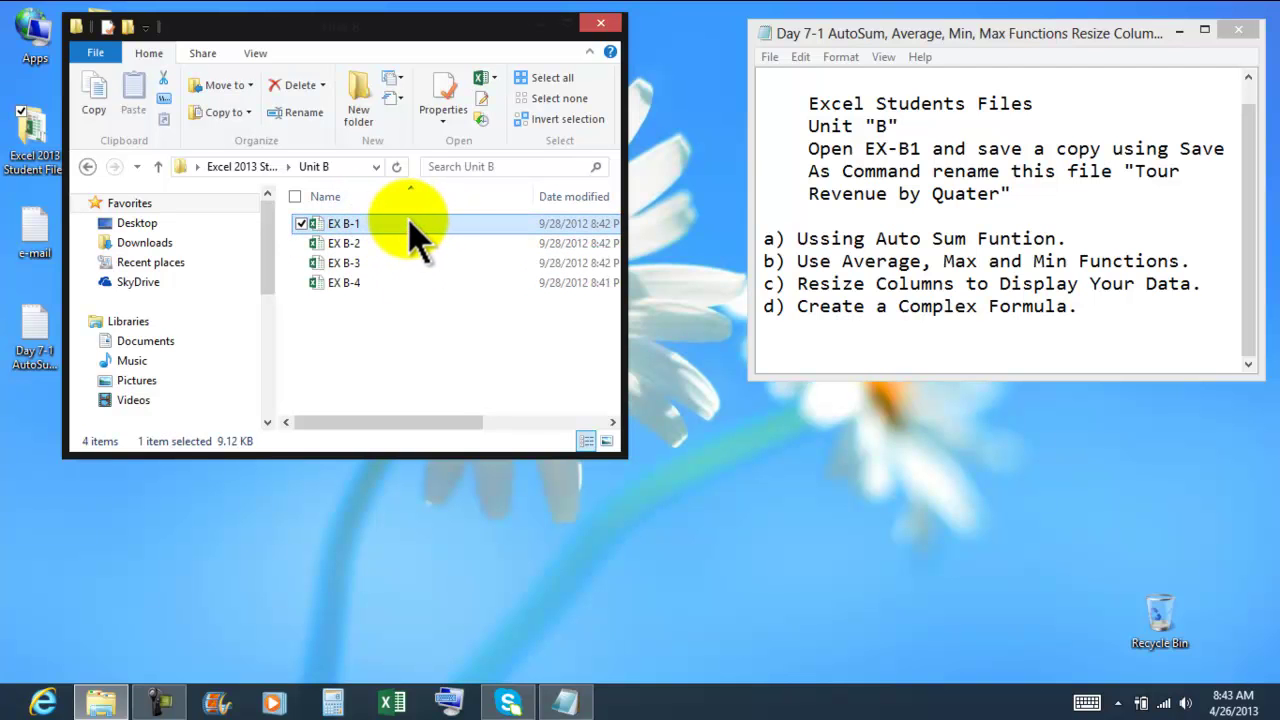
{"action": "double_click", "coordinate": [418, 236]}
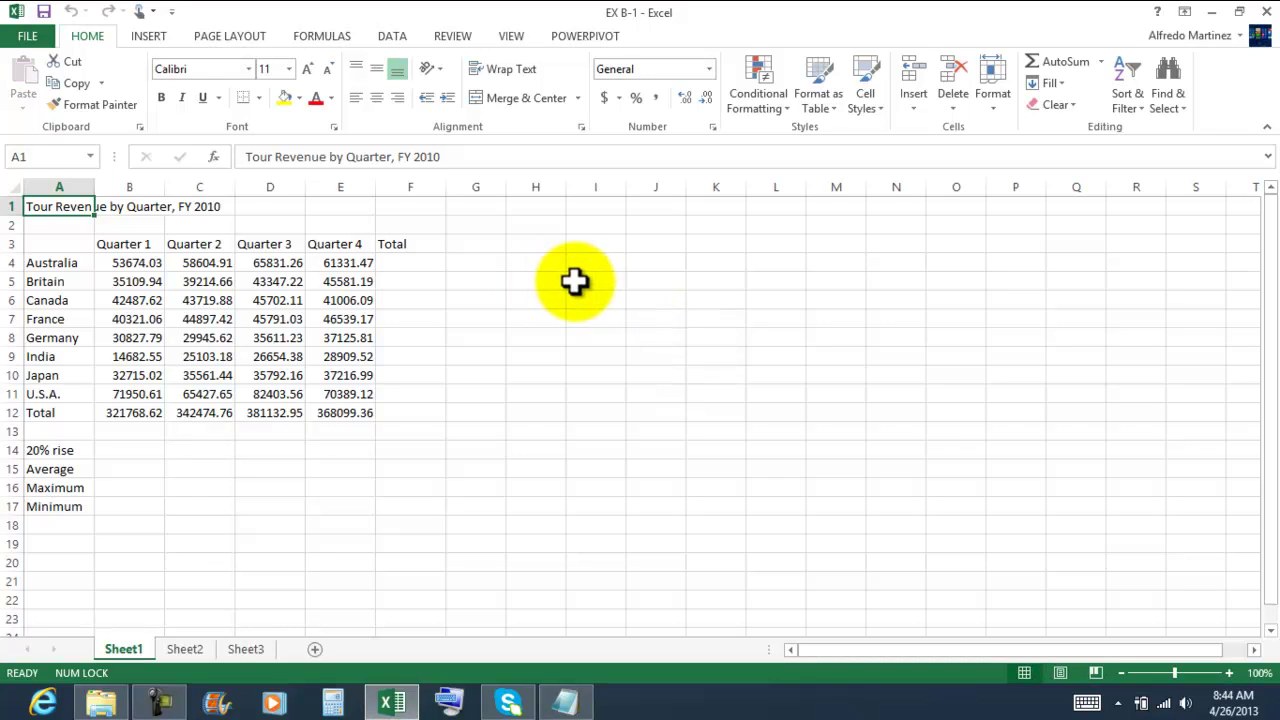
- Check the Notepad notes, then bring up Save As for the EX B-1 workbook
{"action": "left_click", "coordinate": [567, 703]}
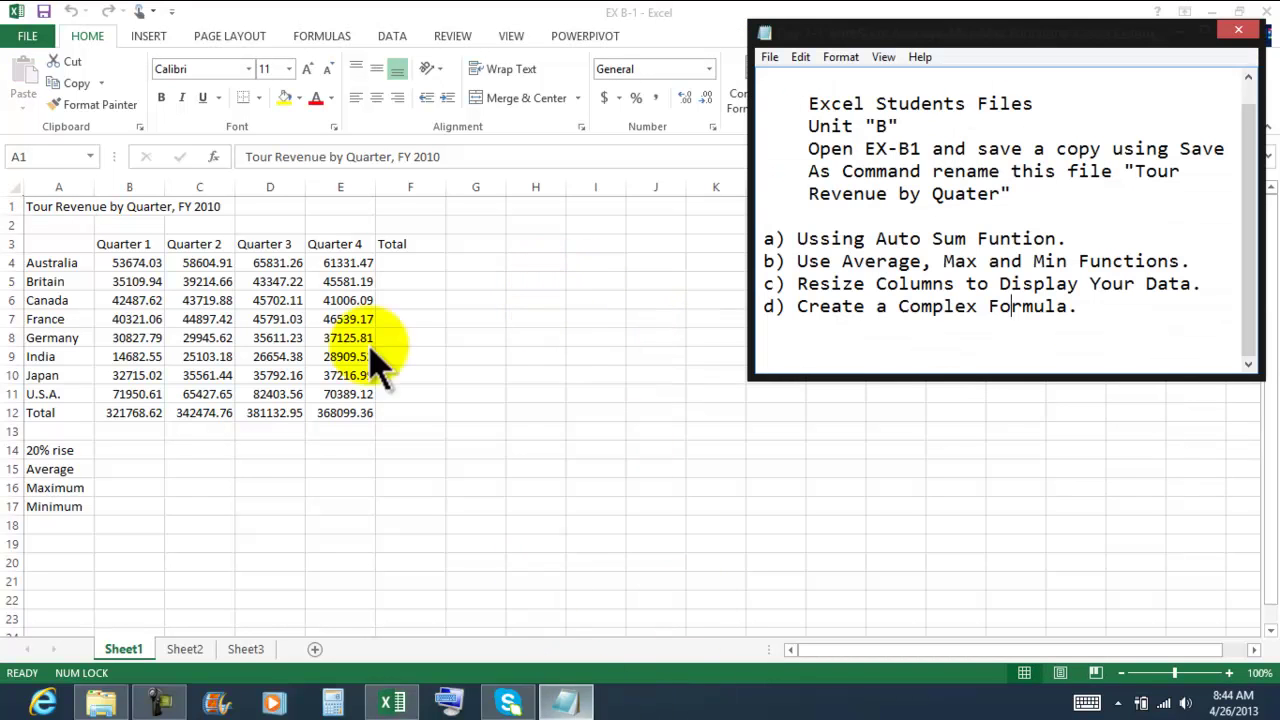
{"action": "left_click", "coordinate": [36, 56]}
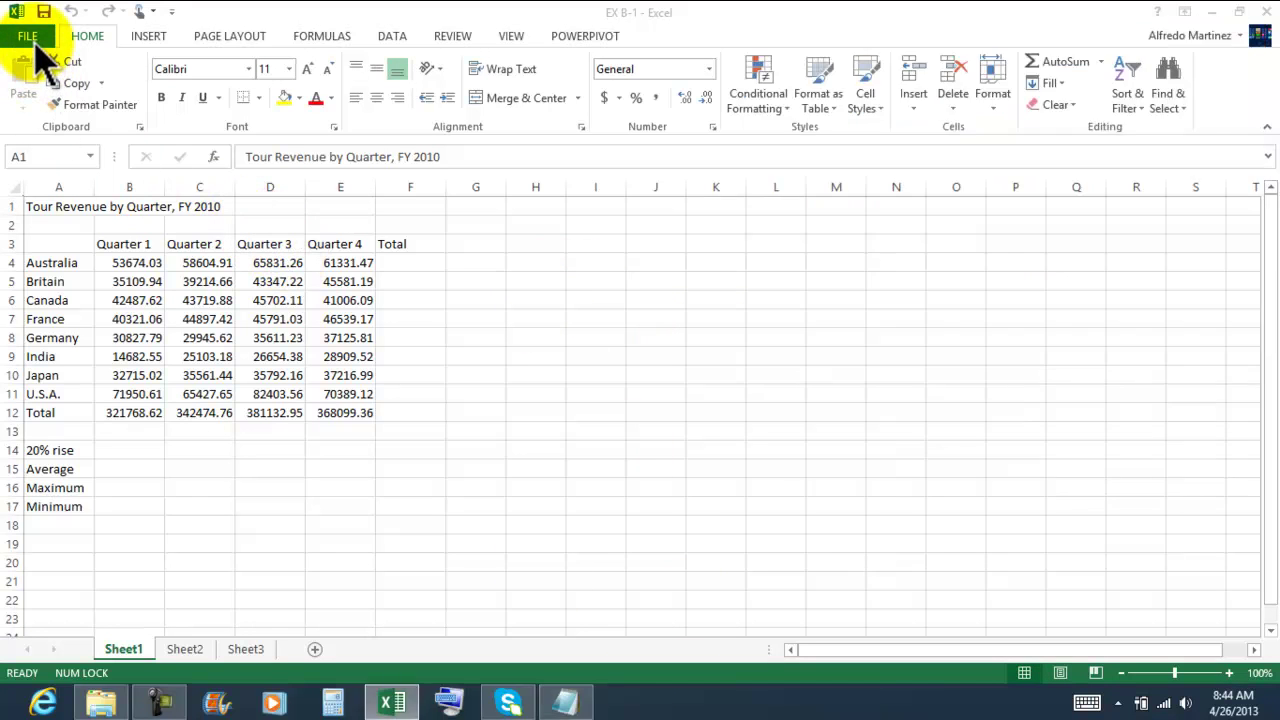
{"action": "left_click", "coordinate": [30, 40]}
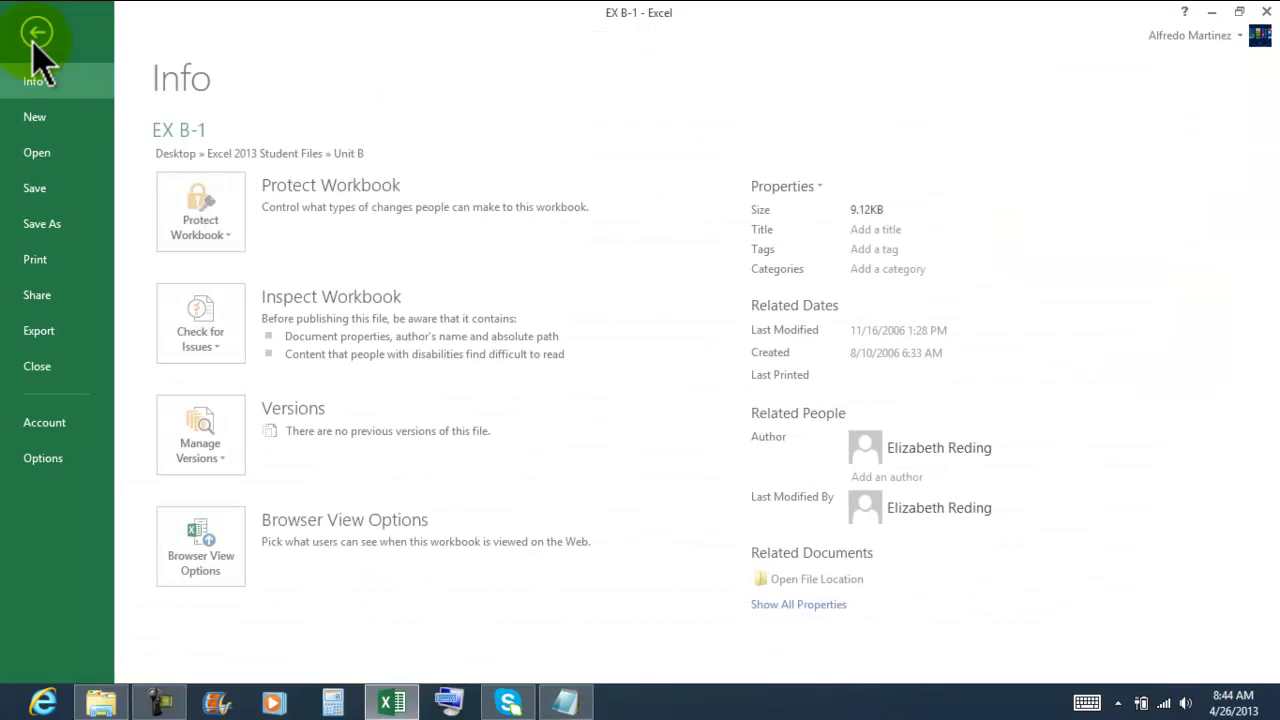
{"action": "left_click", "coordinate": [42, 226]}
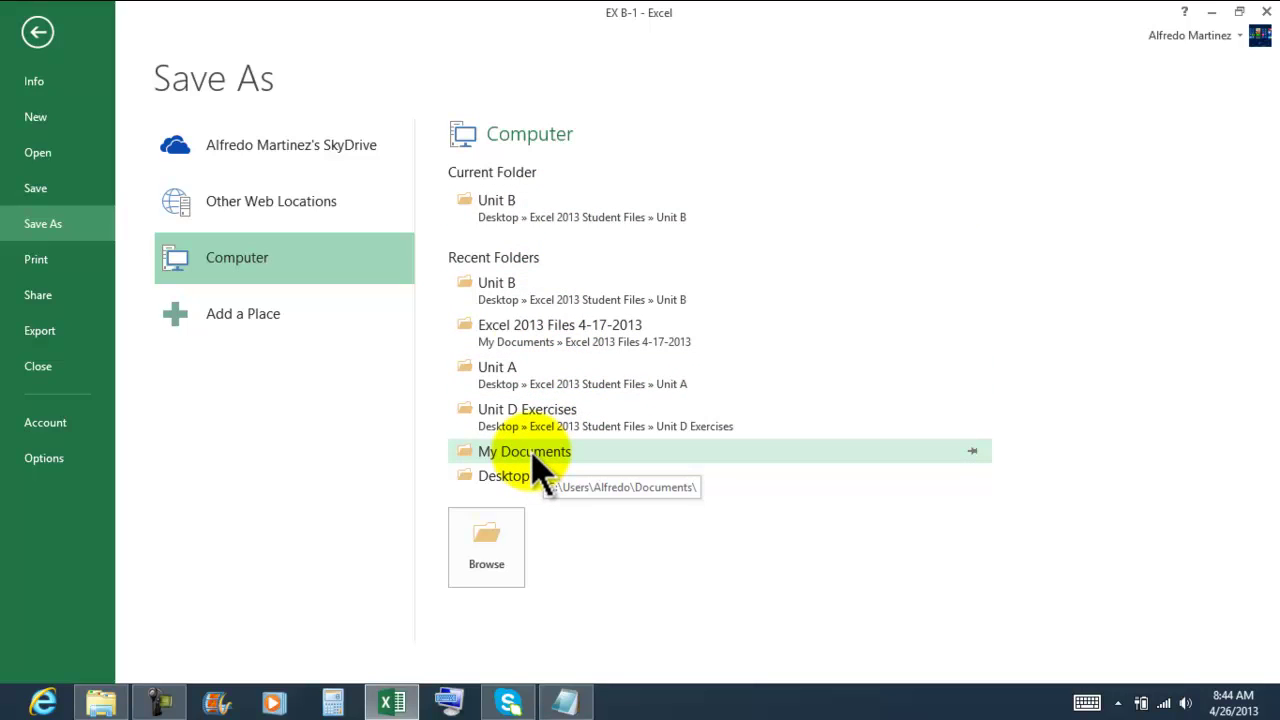
- Save the copy as 'Tour Revenue by Quater 4-26-2013' in the Excel 2013 Files 4-17-2013 folder
{"action": "left_click", "coordinate": [522, 334]}
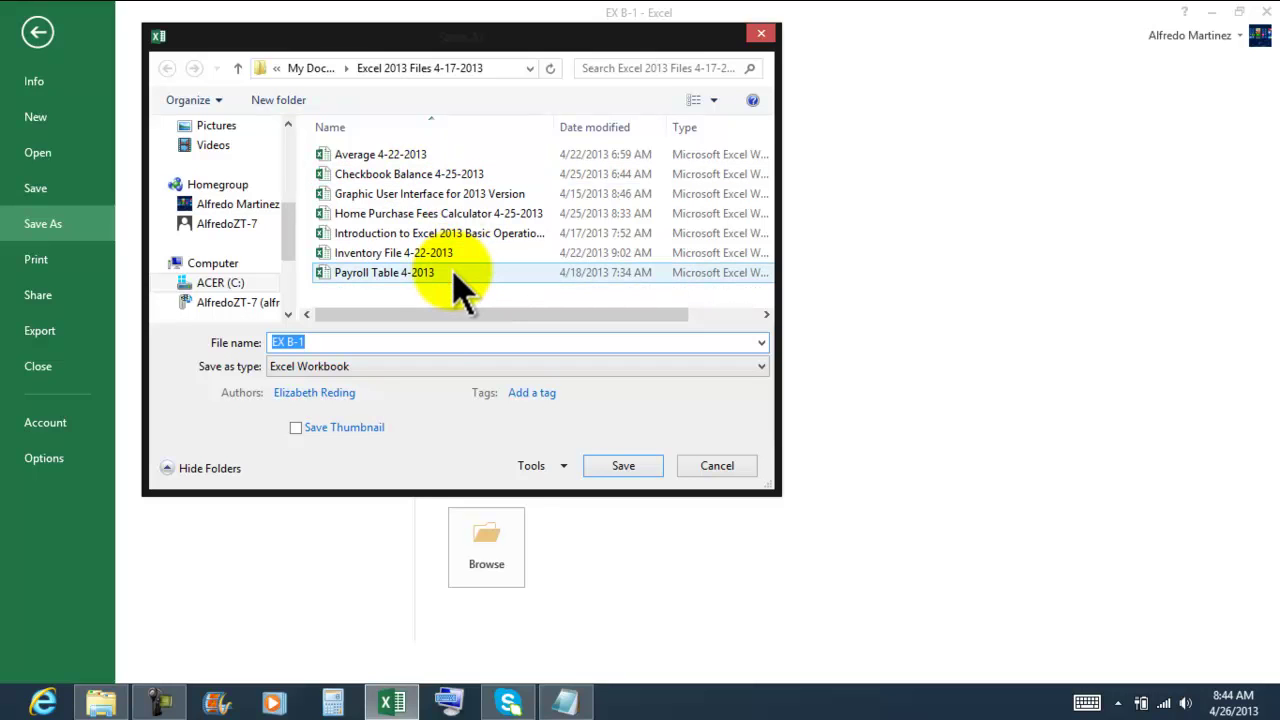
{"action": "left_click", "coordinate": [564, 701]}
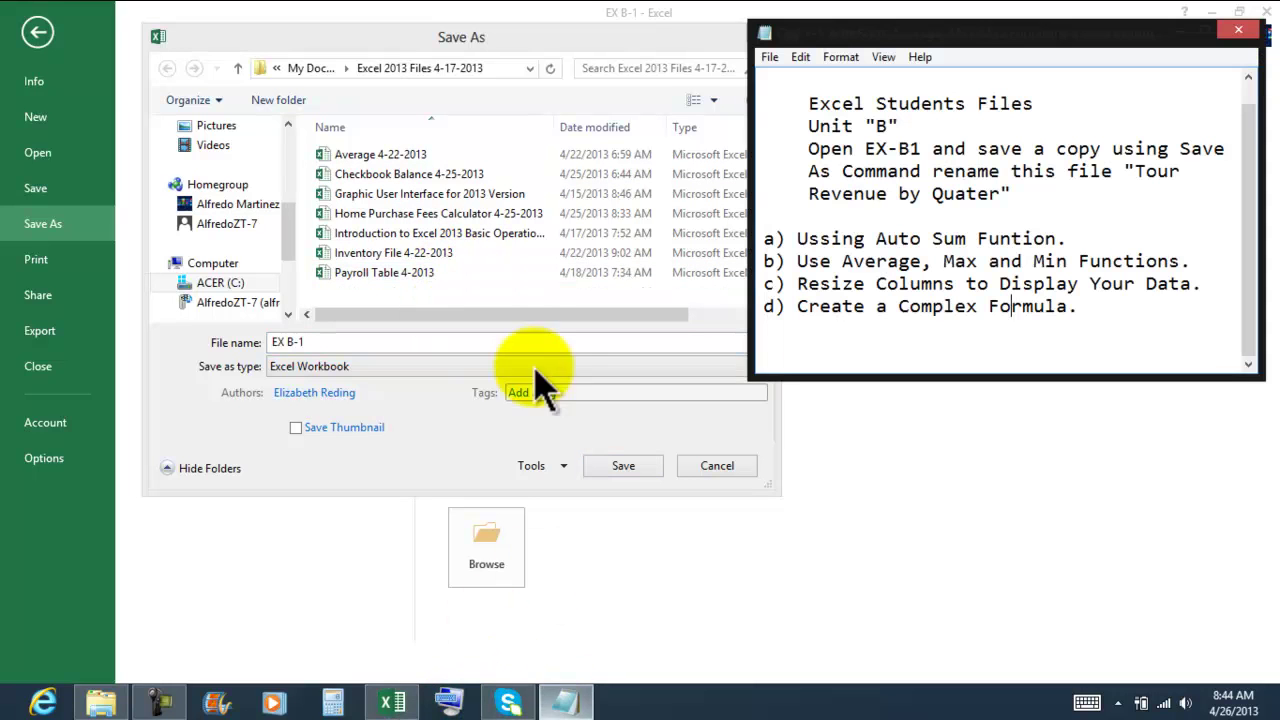
{"action": "left_click", "coordinate": [340, 342]}
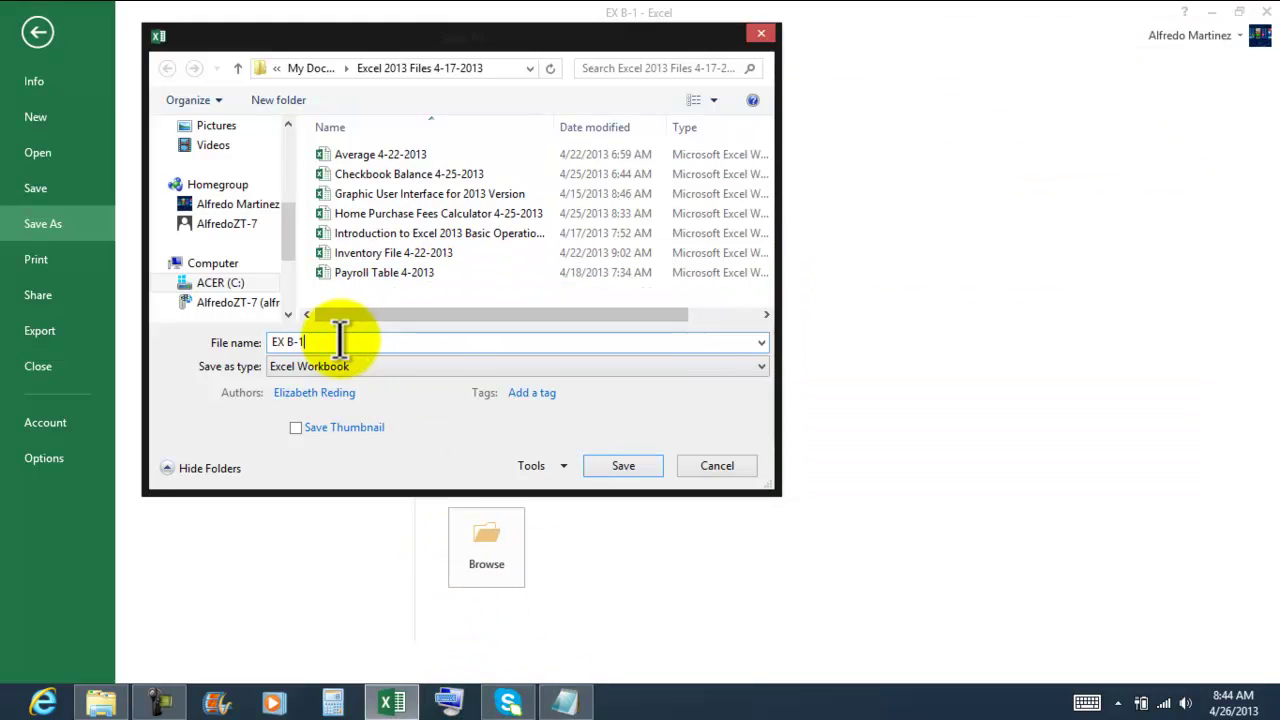
{"action": "left_click_drag", "start_coordinate": [340, 342], "coordinate": [251, 349]}
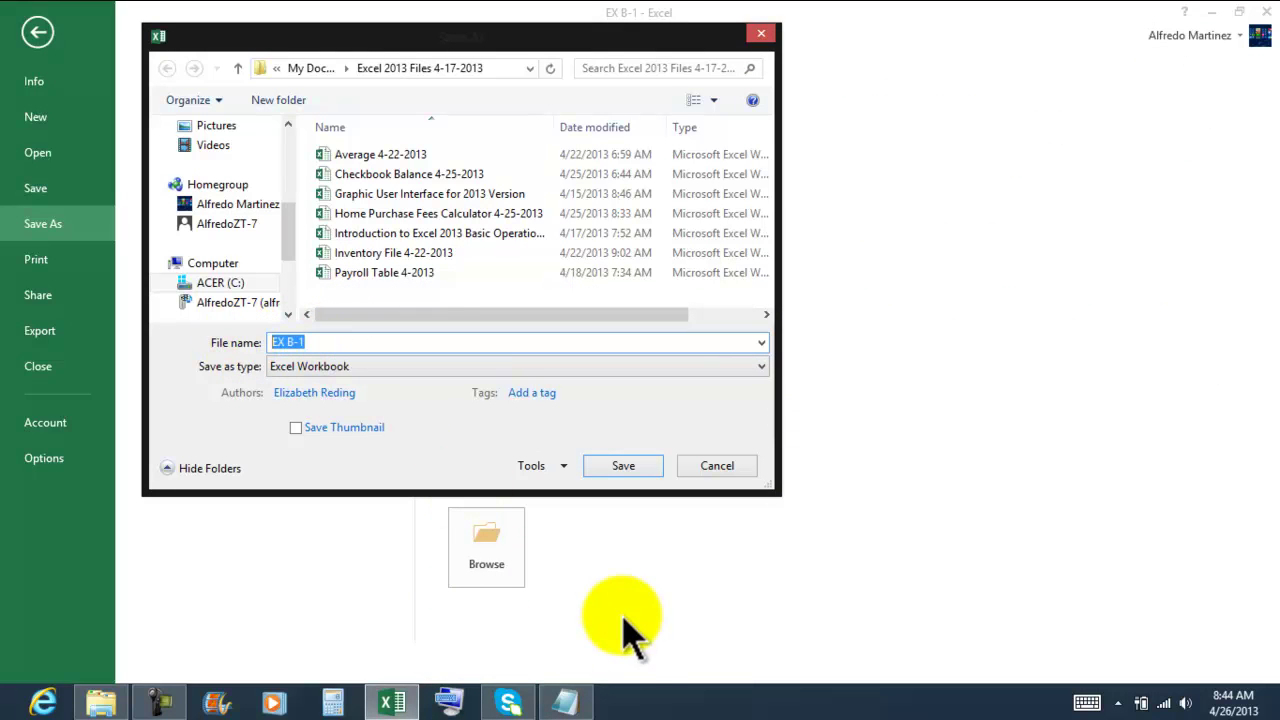
{"action": "left_click", "coordinate": [566, 700]}
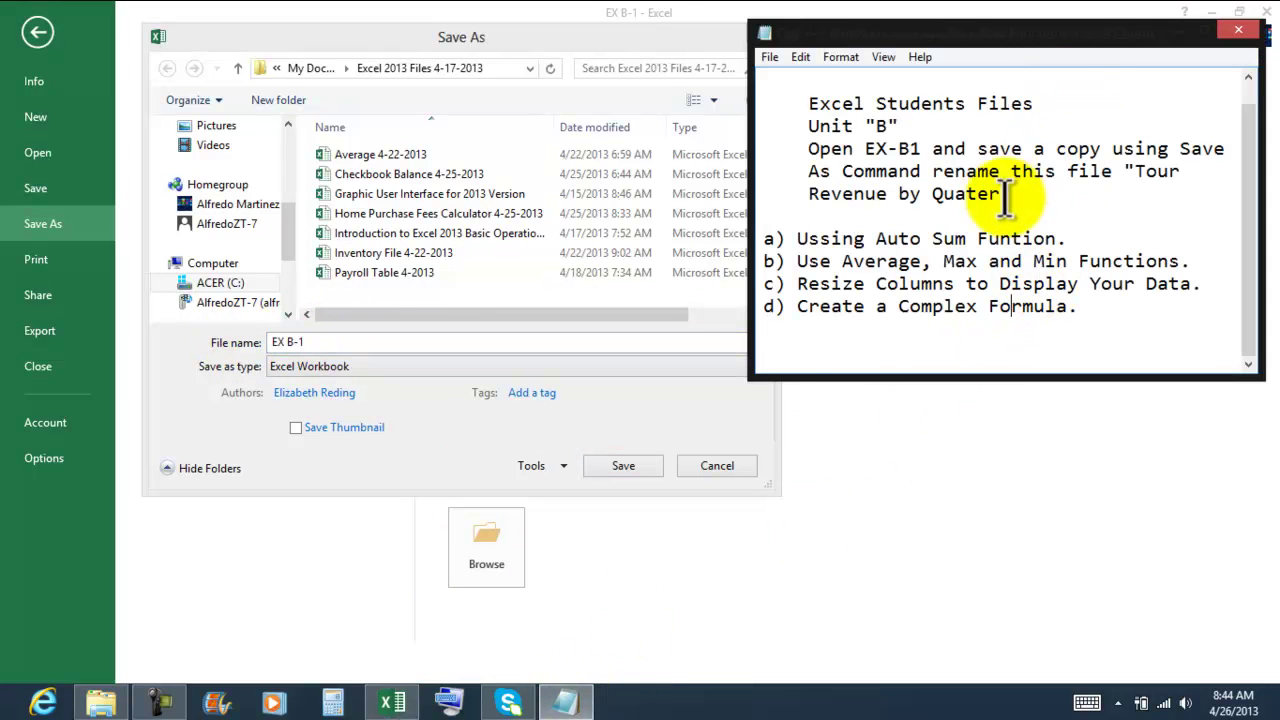
{"action": "left_click_drag", "start_coordinate": [997, 194], "coordinate": [1137, 180]}
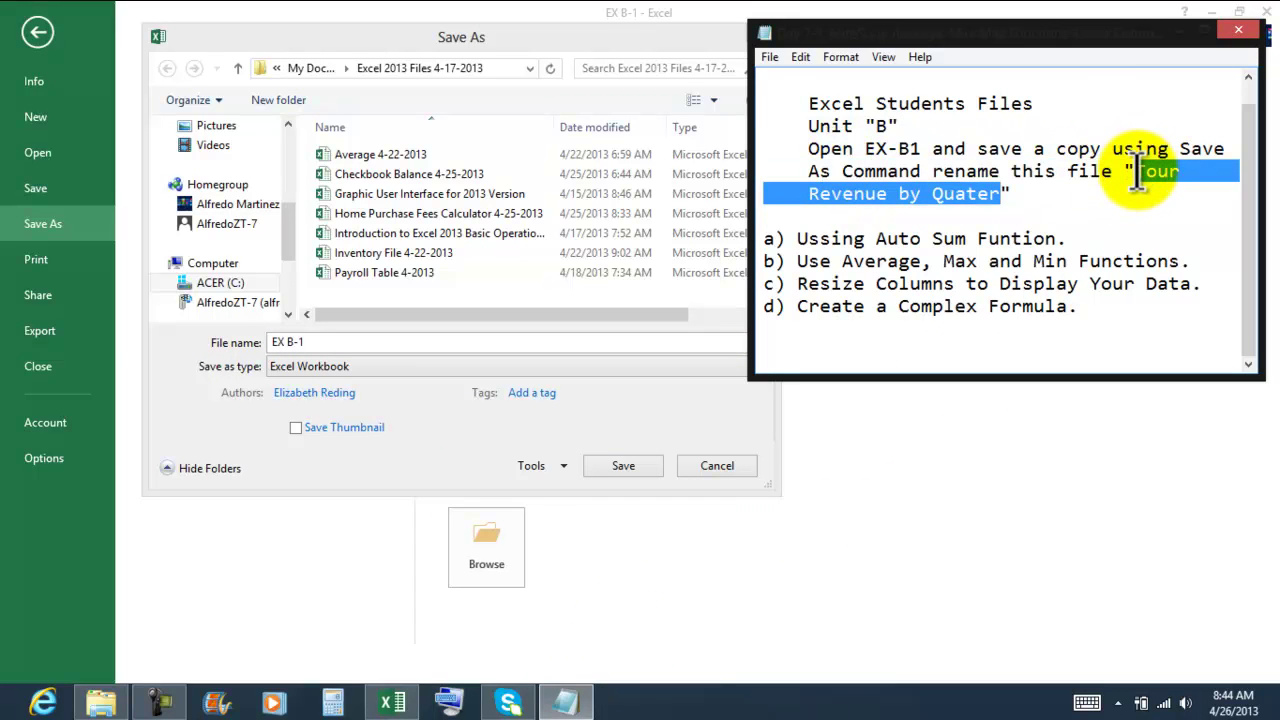
{"action": "left_click", "coordinate": [315, 342]}
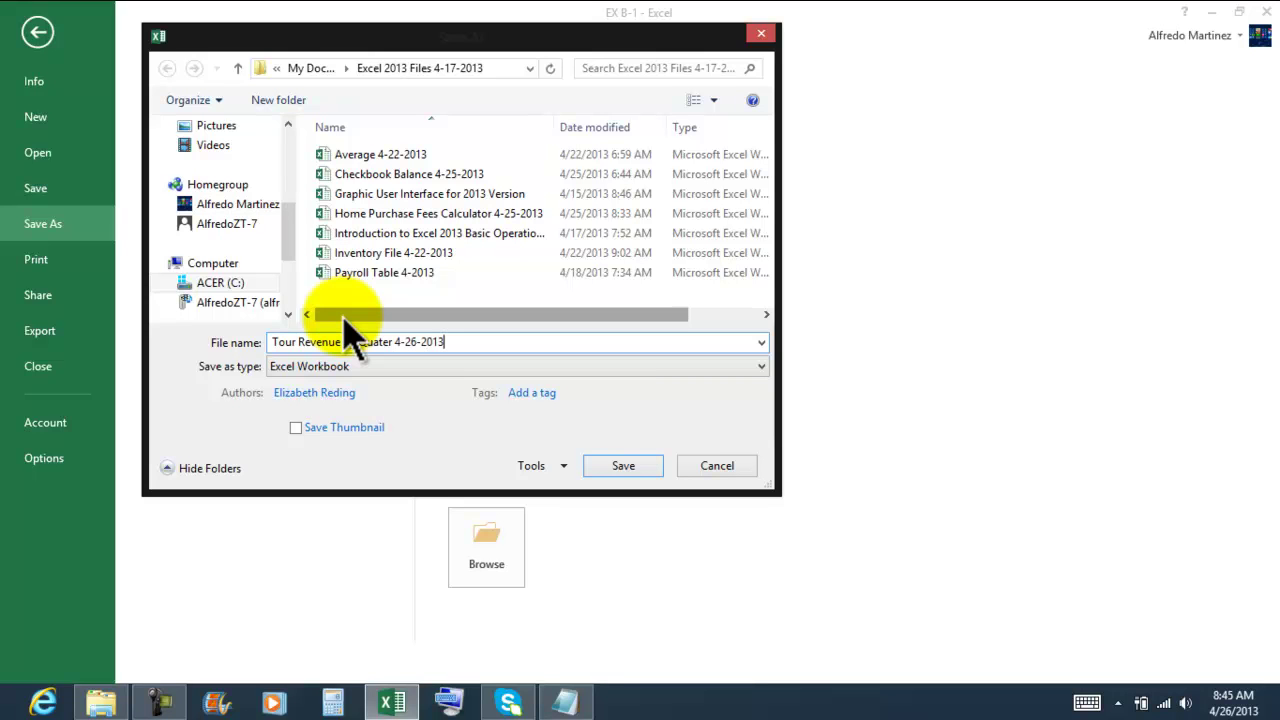
{"action": "left_click", "coordinate": [617, 465]}
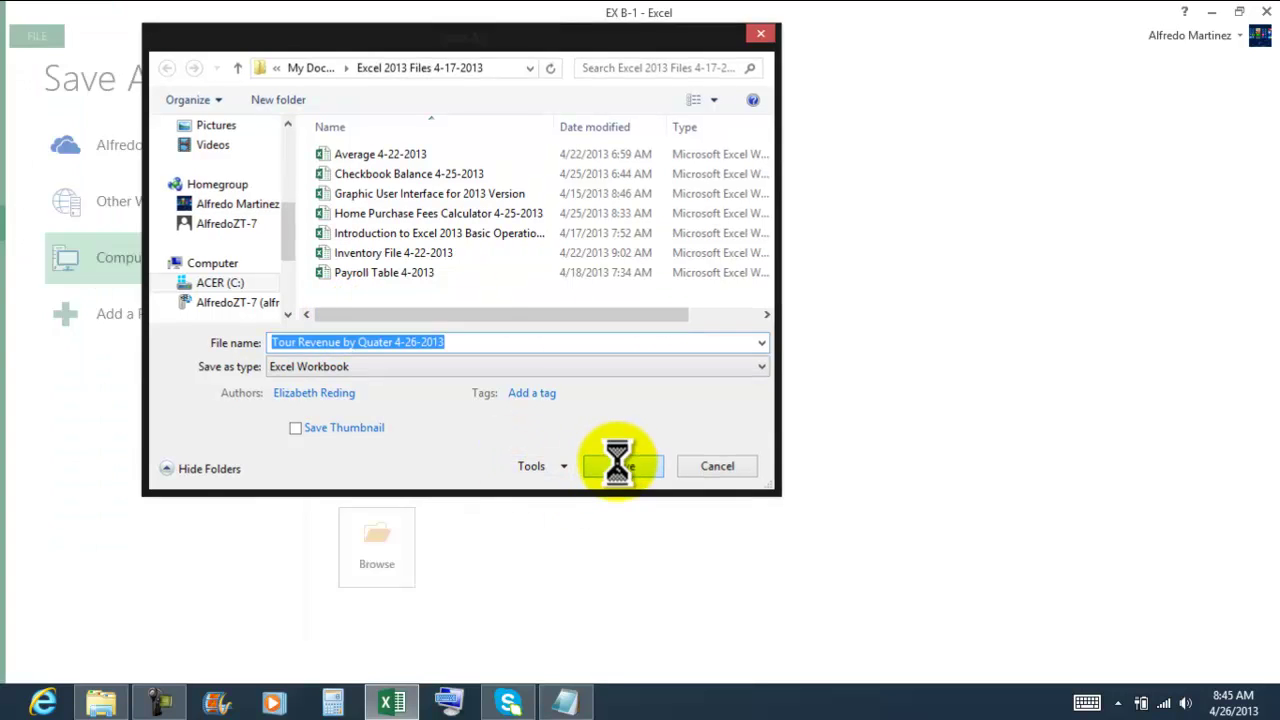
{"action": "left_click", "coordinate": [598, 428]}
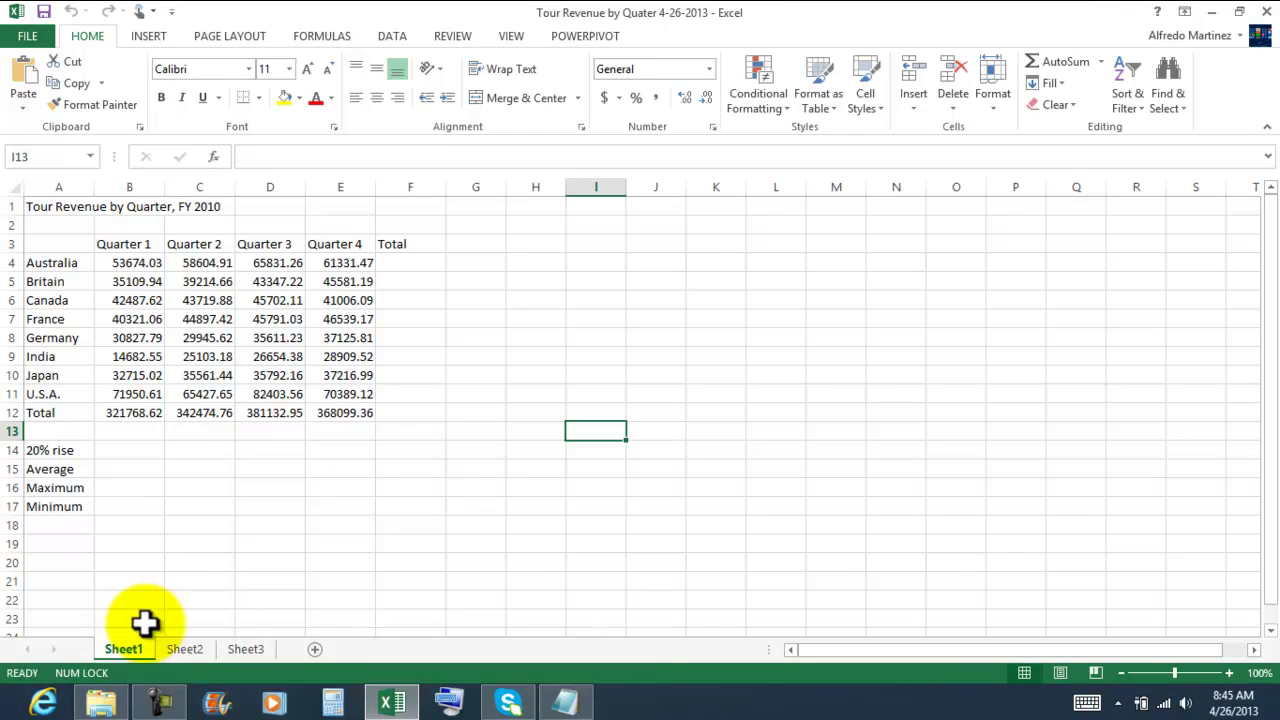
- Change the A1 title's year from FY 2010 to FY 2013, then review the Quarter headings
{"action": "left_click", "coordinate": [55, 206]}
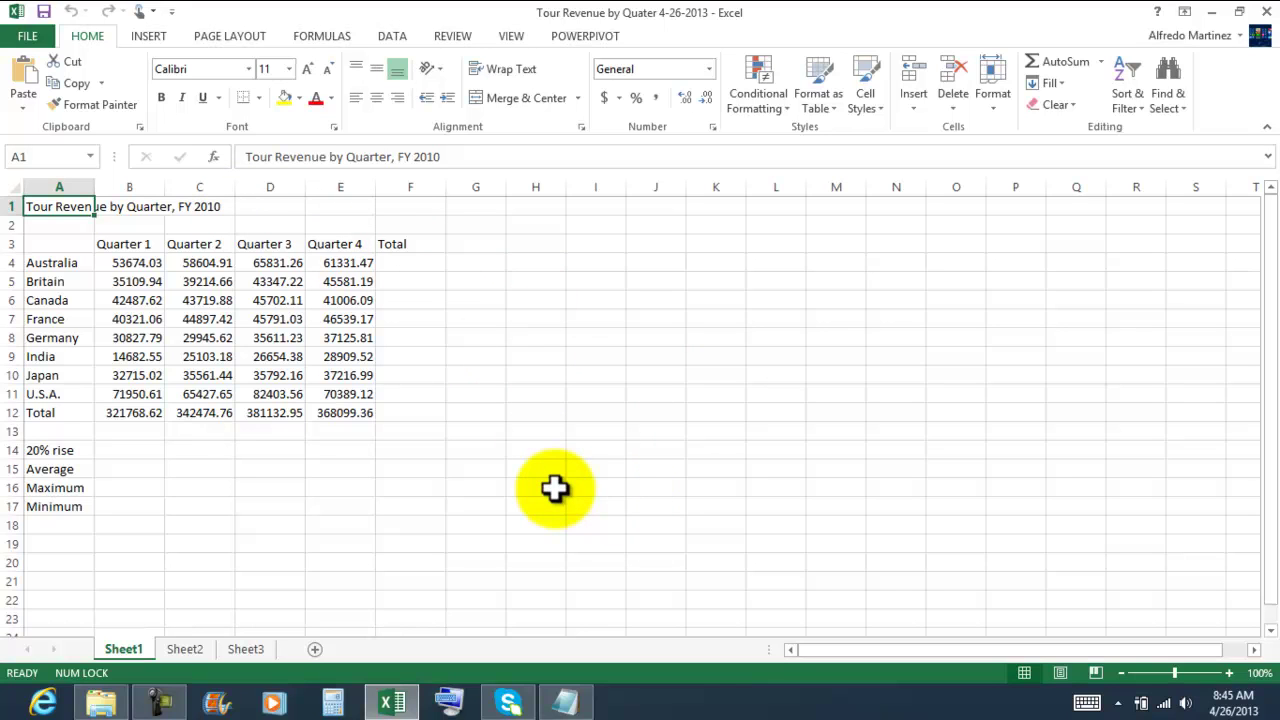
{"action": "left_click", "coordinate": [484, 520]}
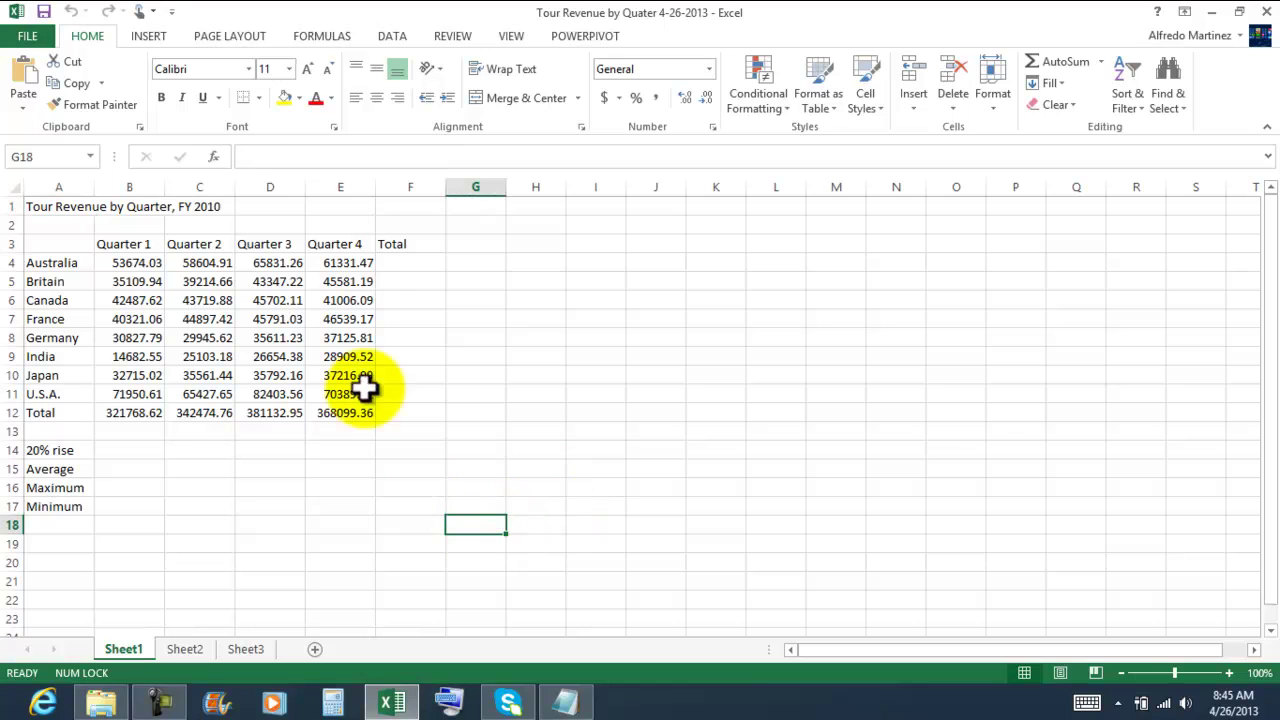
{"action": "left_click", "coordinate": [204, 207]}
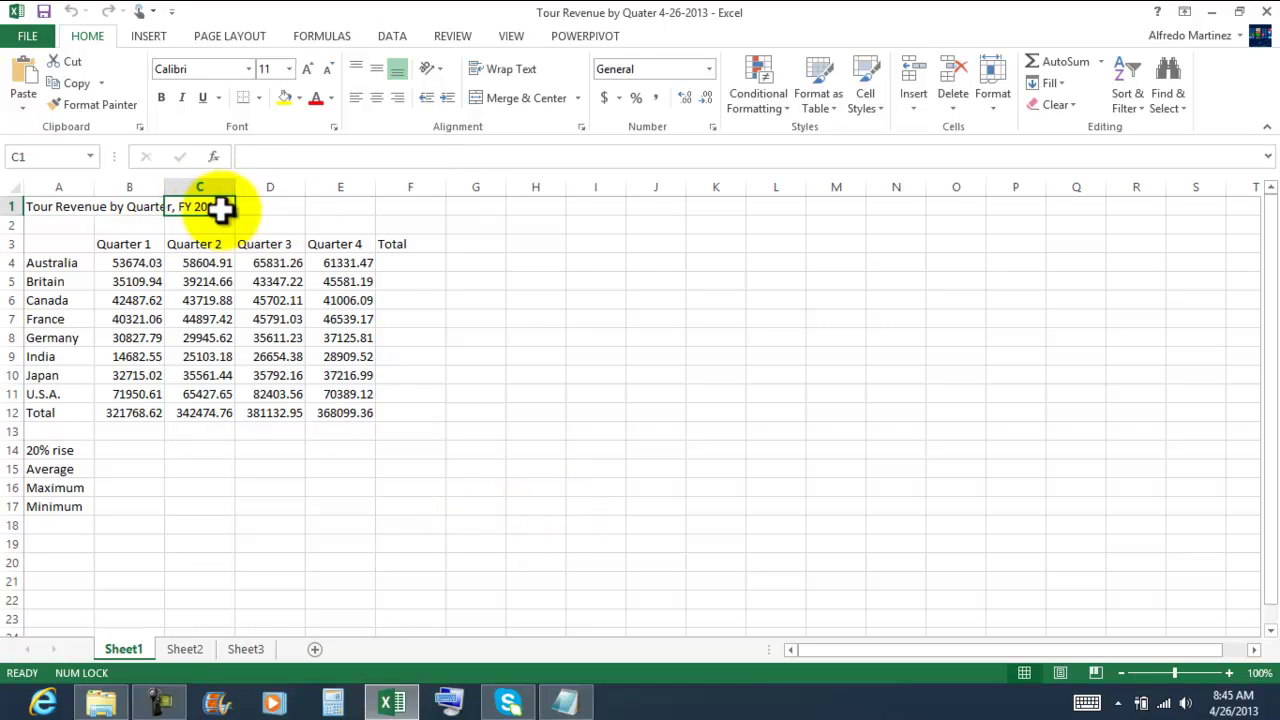
{"action": "left_click", "coordinate": [66, 206]}
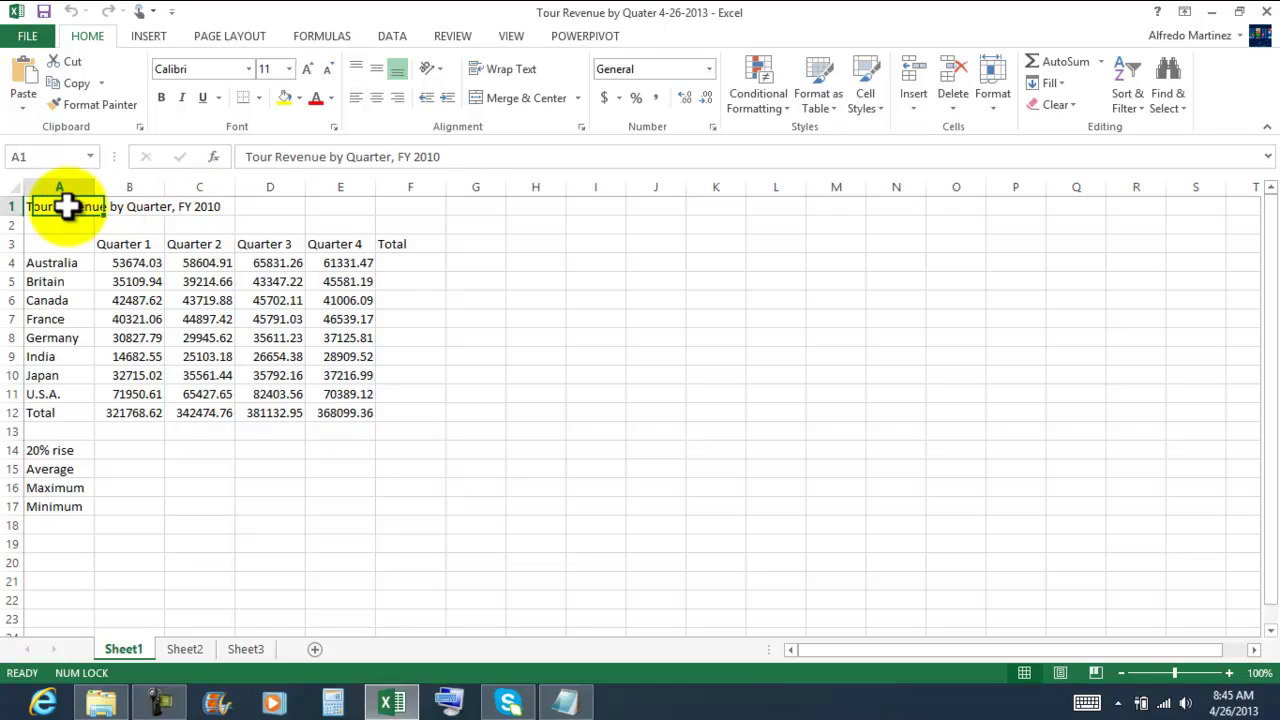
{"action": "left_click", "coordinate": [462, 157]}
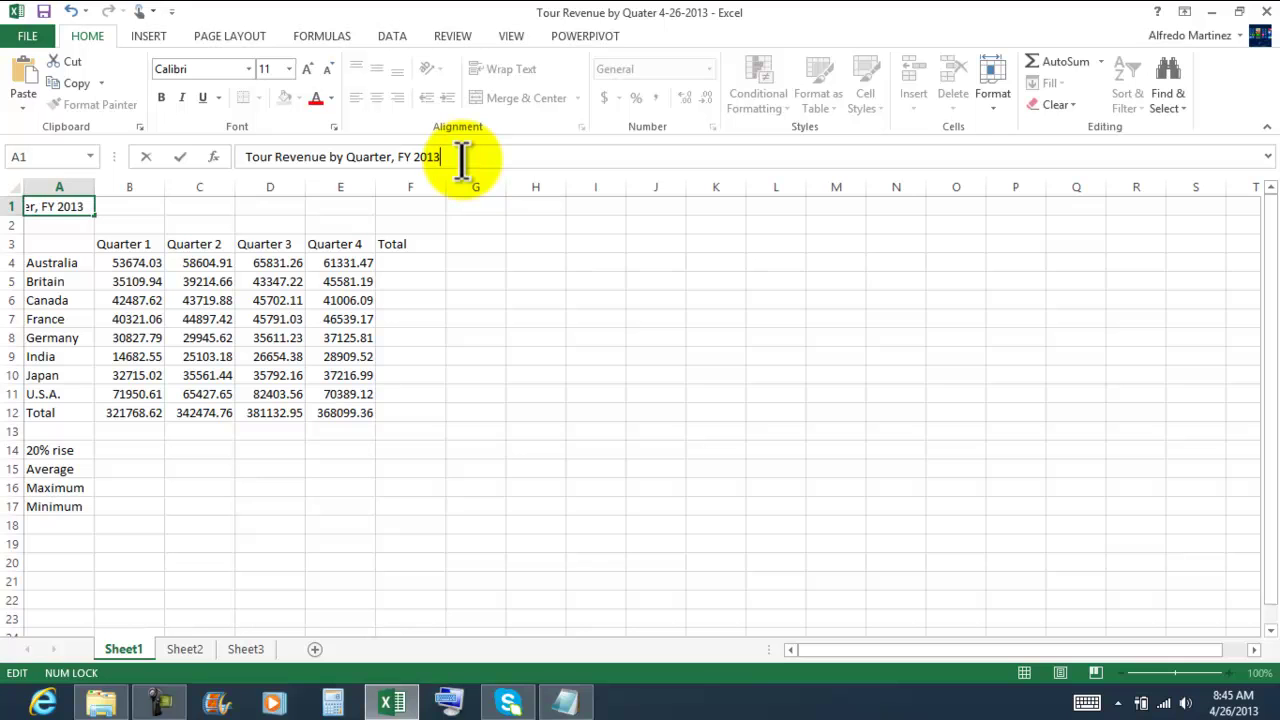
{"action": "key", "text": "Return"}
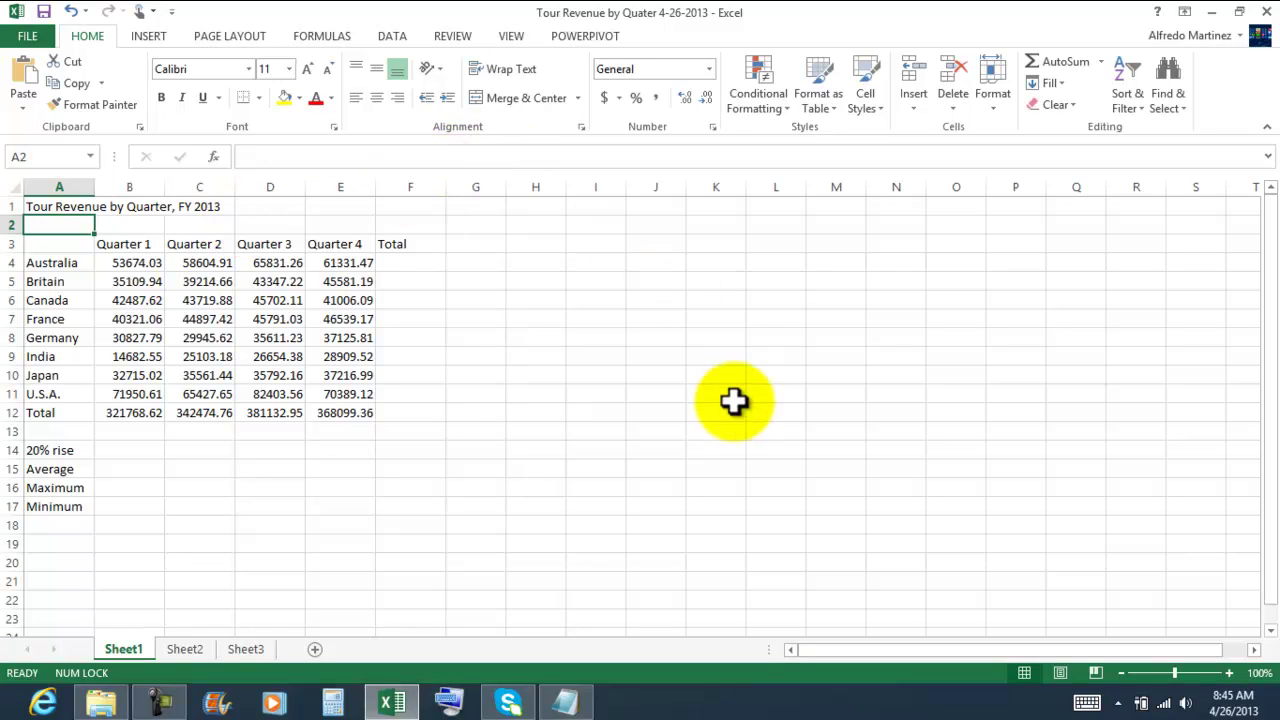
{"action": "left_click", "coordinate": [707, 432]}
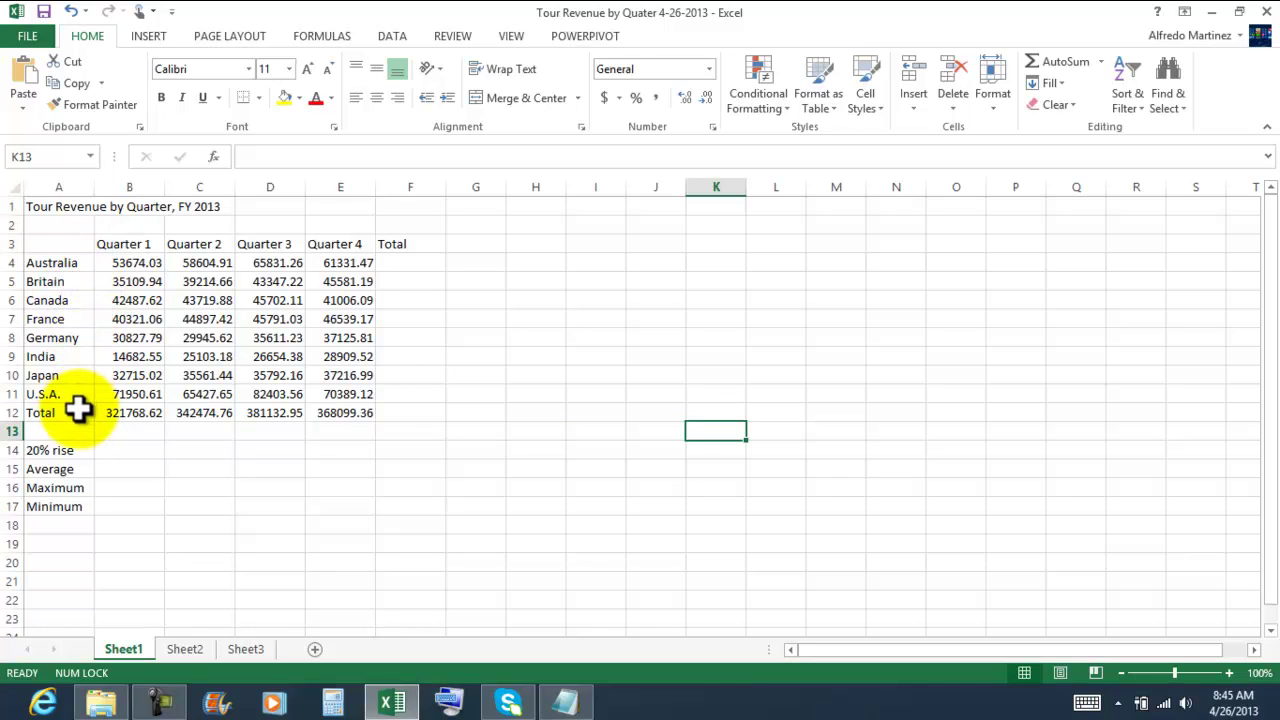
{"action": "left_click", "coordinate": [138, 245]}
{"action": "left_click", "coordinate": [183, 245]}
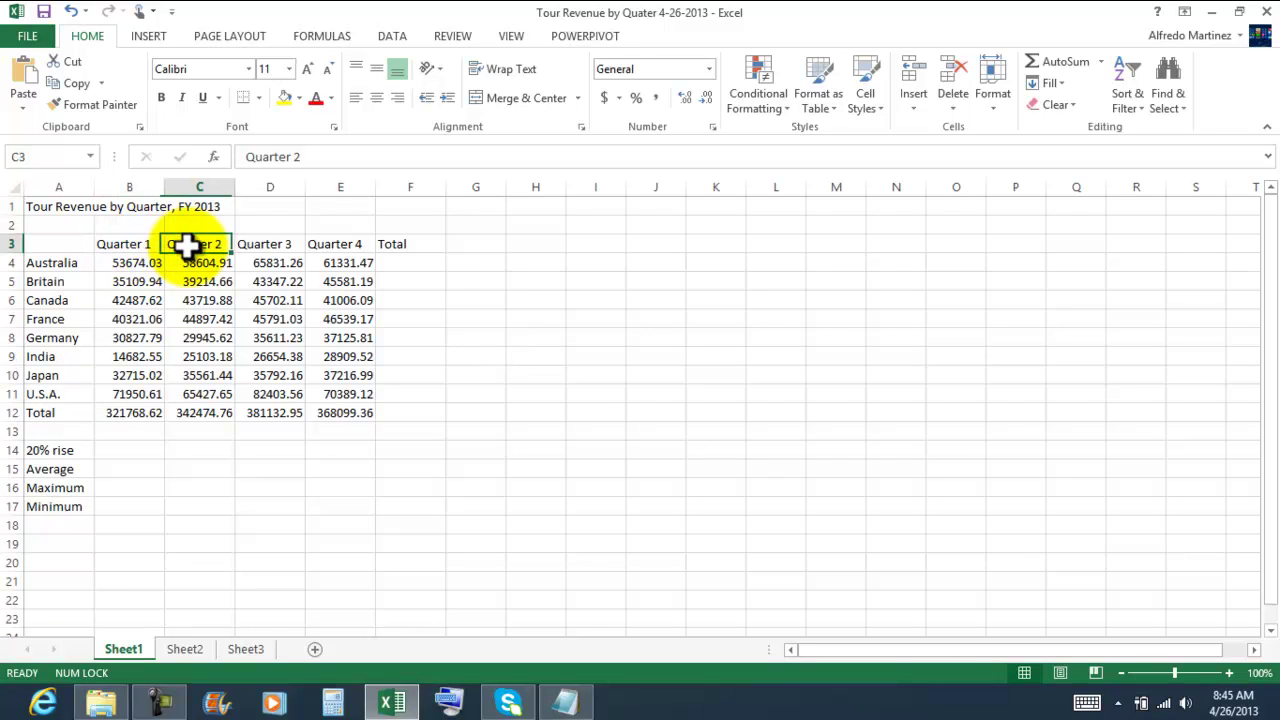
{"action": "left_click", "coordinate": [512, 407]}
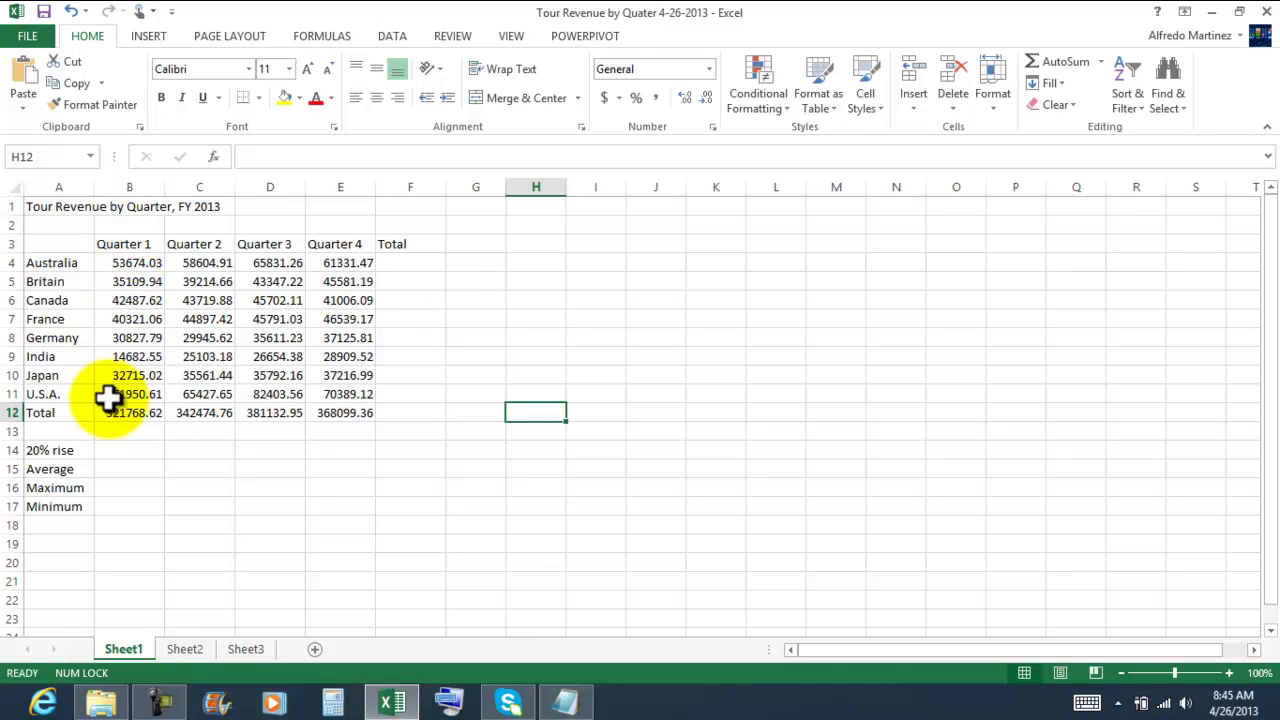
- Delete the old quarterly totals in B12:E12
{"action": "left_click_drag", "start_coordinate": [106, 410], "coordinate": [330, 414]}
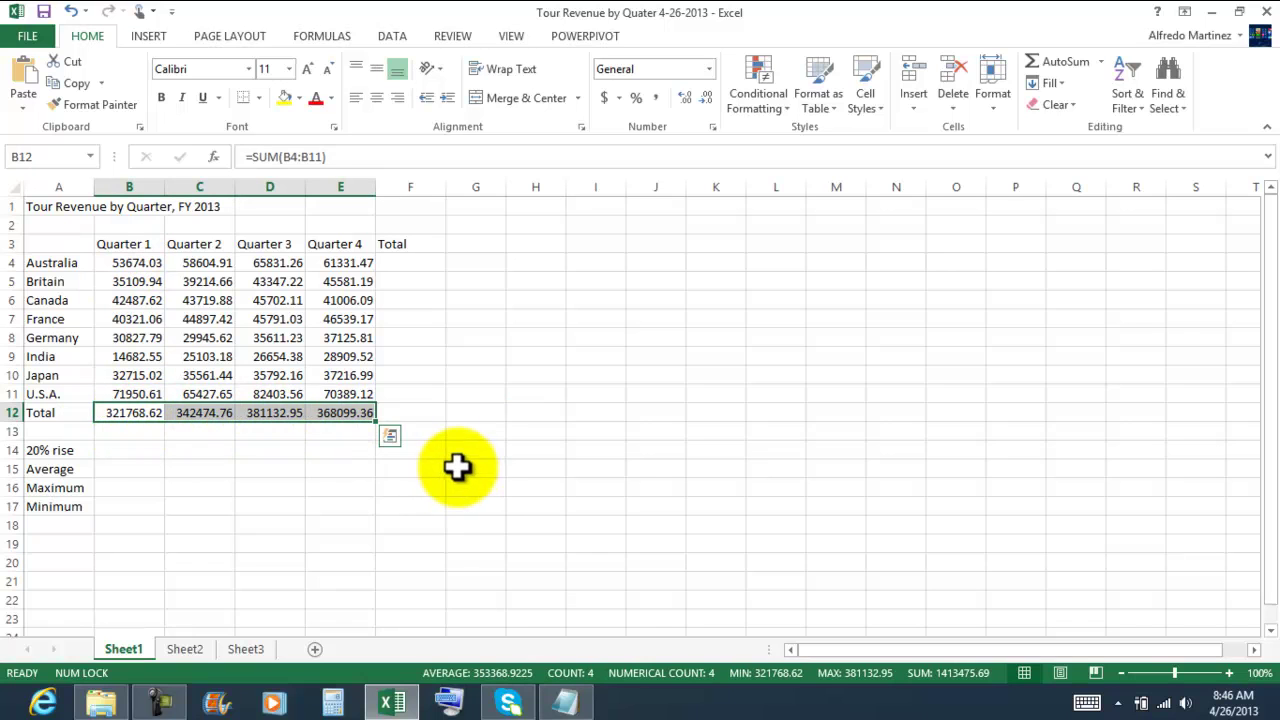
{"action": "left_click", "coordinate": [484, 504]}
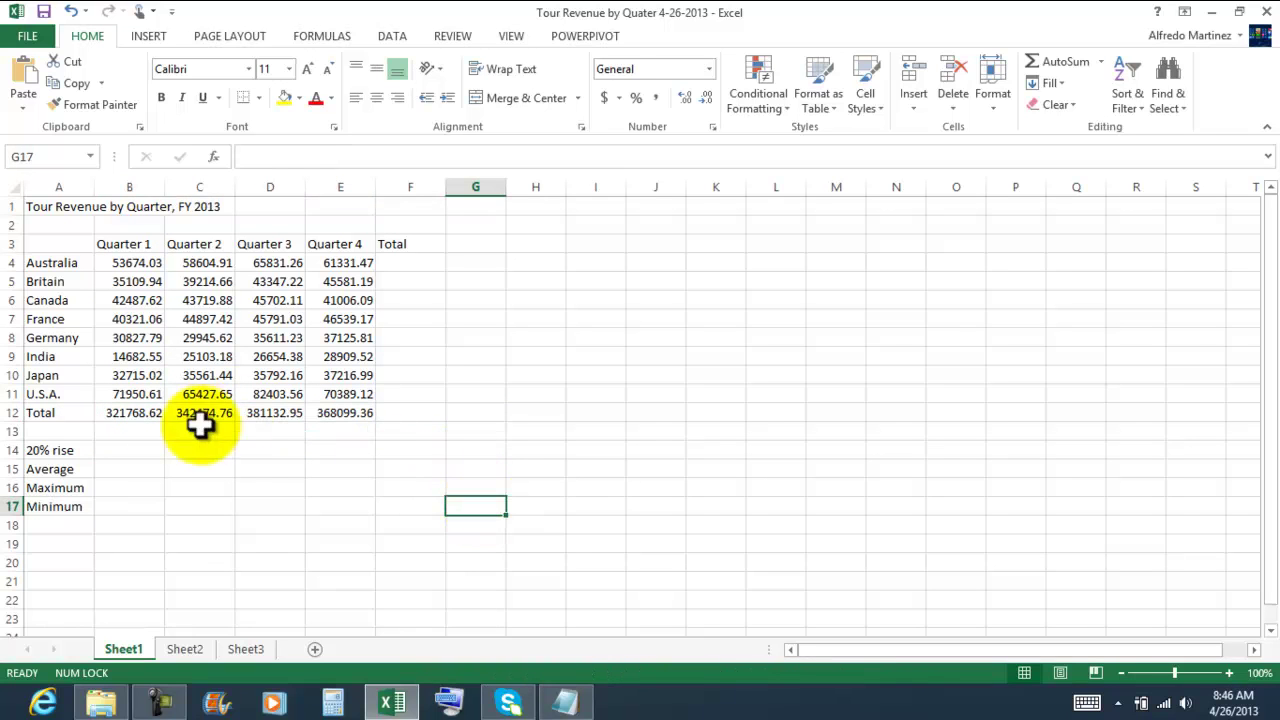
{"action": "left_click_drag", "start_coordinate": [134, 414], "coordinate": [338, 418]}
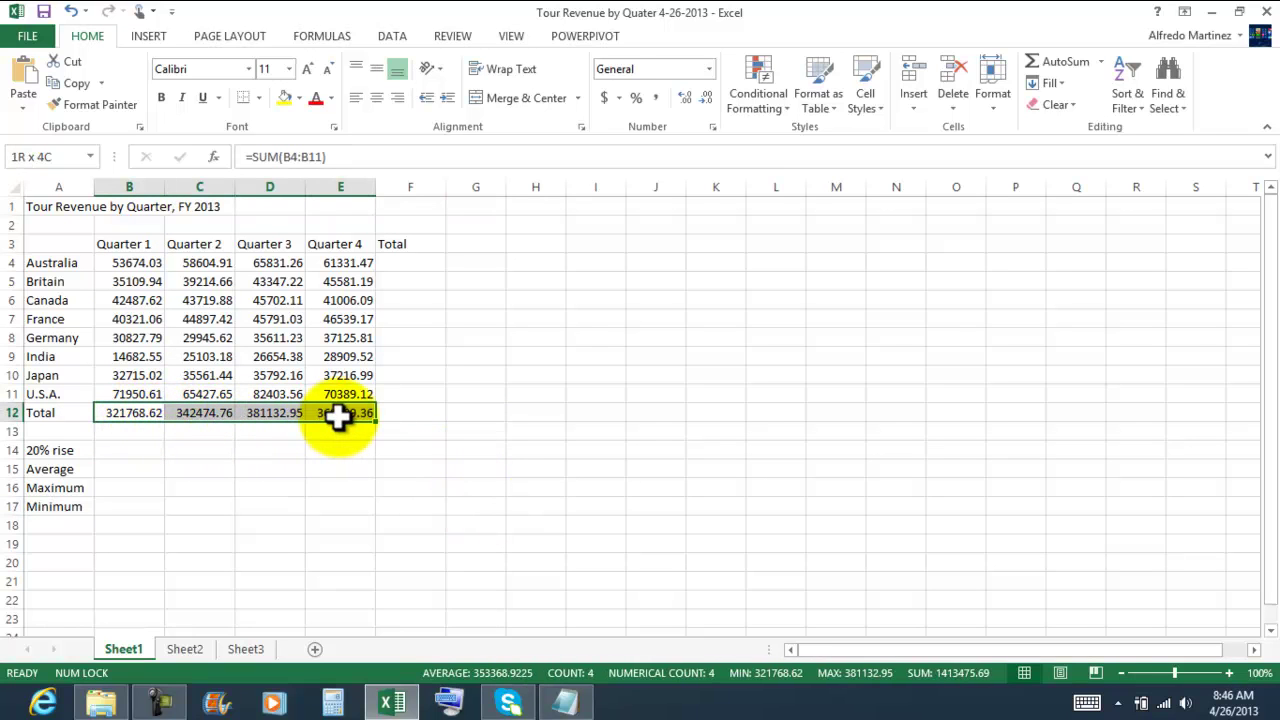
{"action": "key", "text": "Delete"}
{"action": "left_click", "coordinate": [452, 505]}
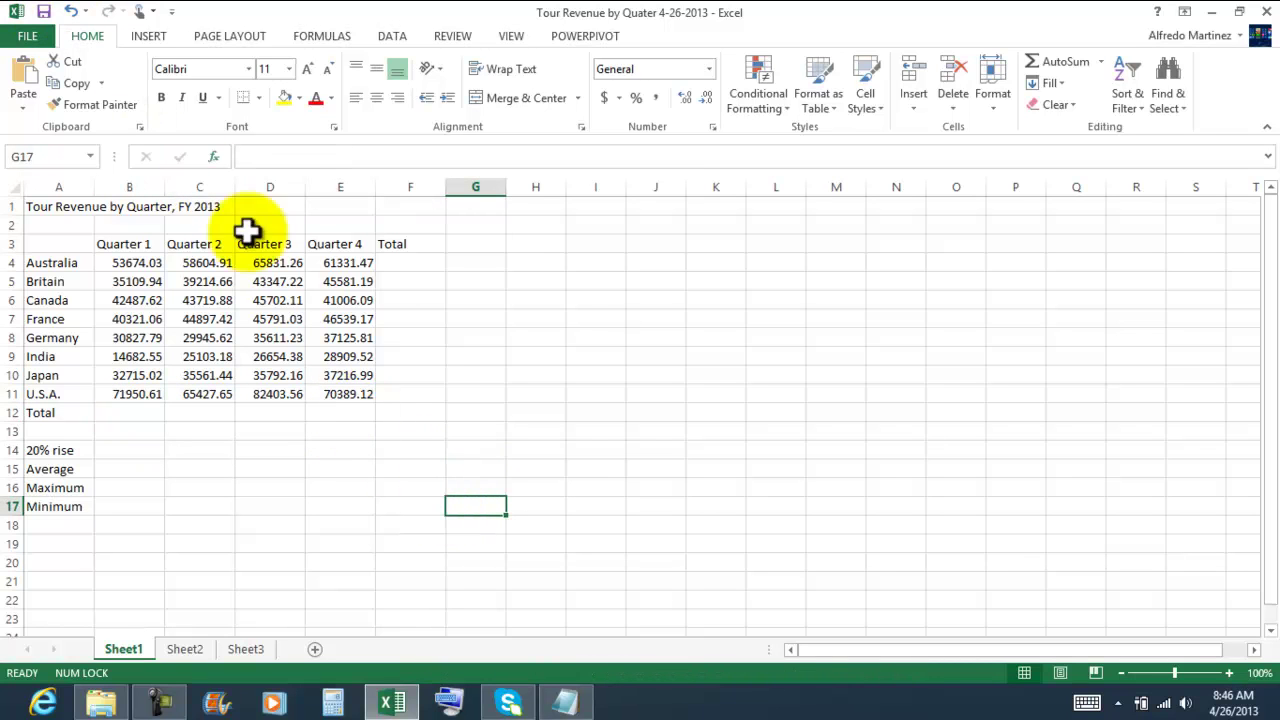
{"action": "left_click", "coordinate": [681, 484]}
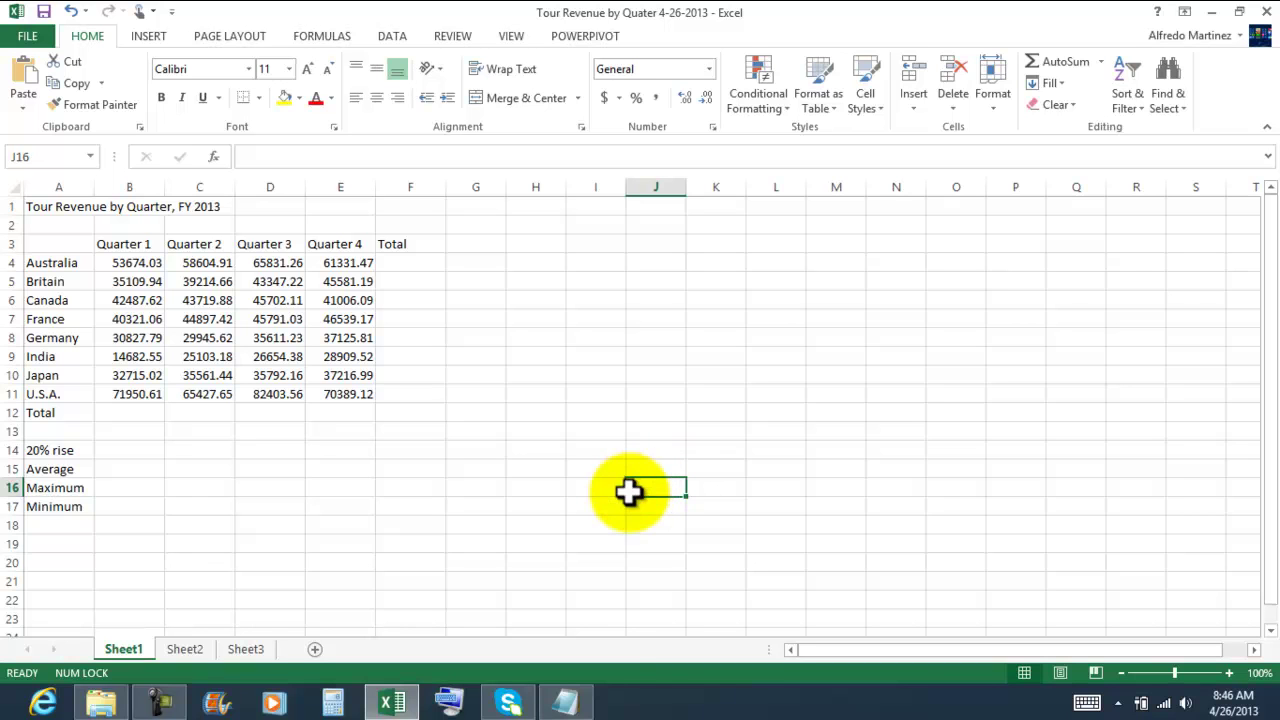
- AutoSum B4:F12 to fill the Total row and column, giving a 1413475.69 grand total
{"action": "left_click", "coordinate": [566, 703]}
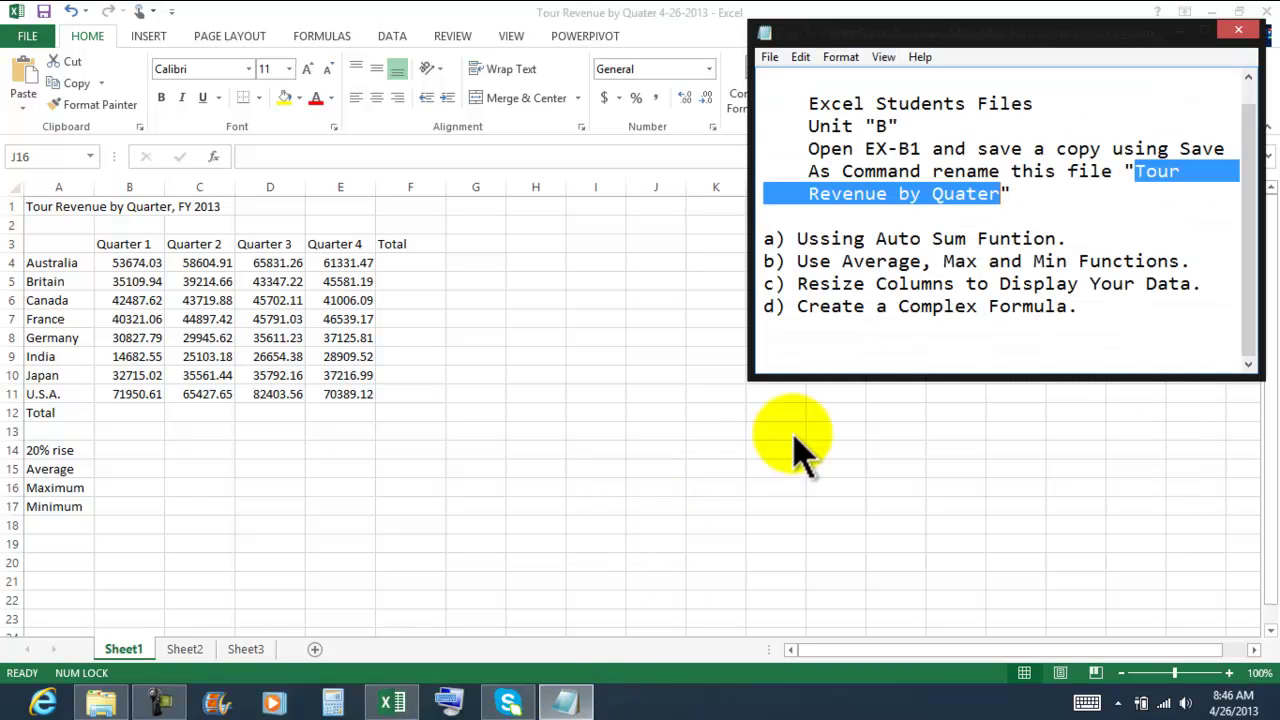
{"action": "left_click", "coordinate": [1086, 312]}
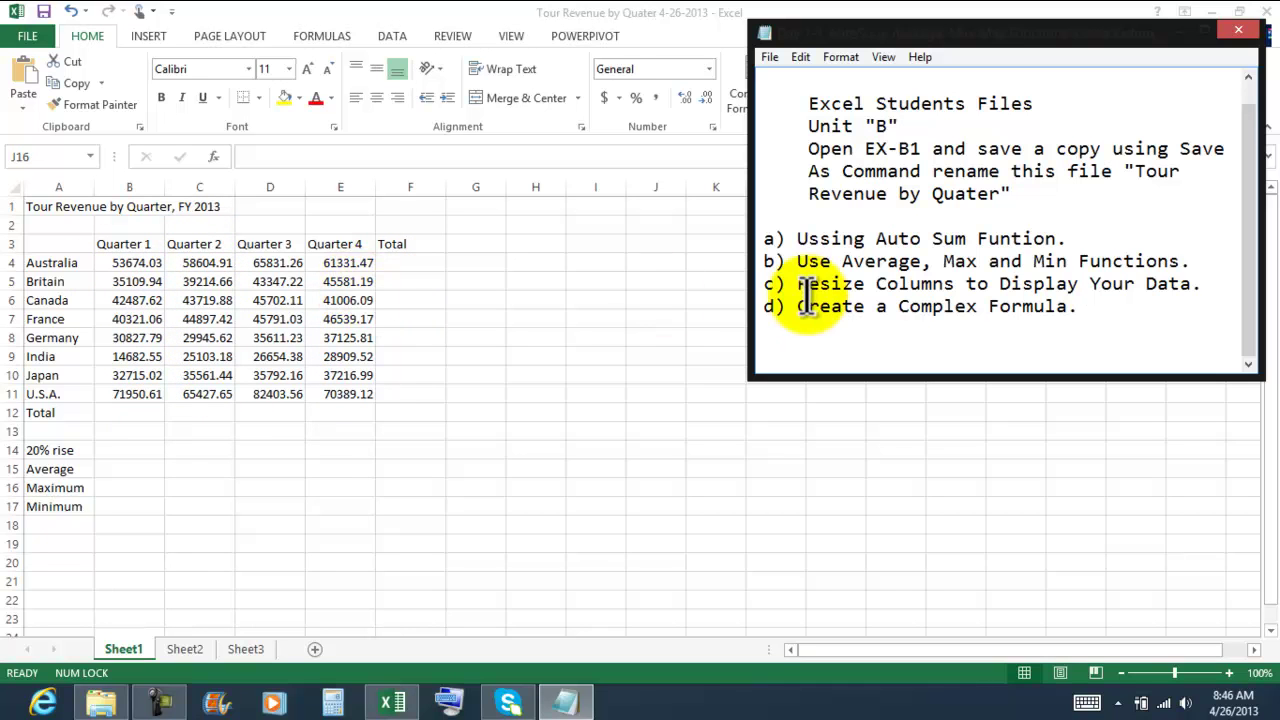
{"action": "key", "text": "alt+Tab"}
{"action": "left_click_drag", "start_coordinate": [133, 263], "coordinate": [391, 265]}
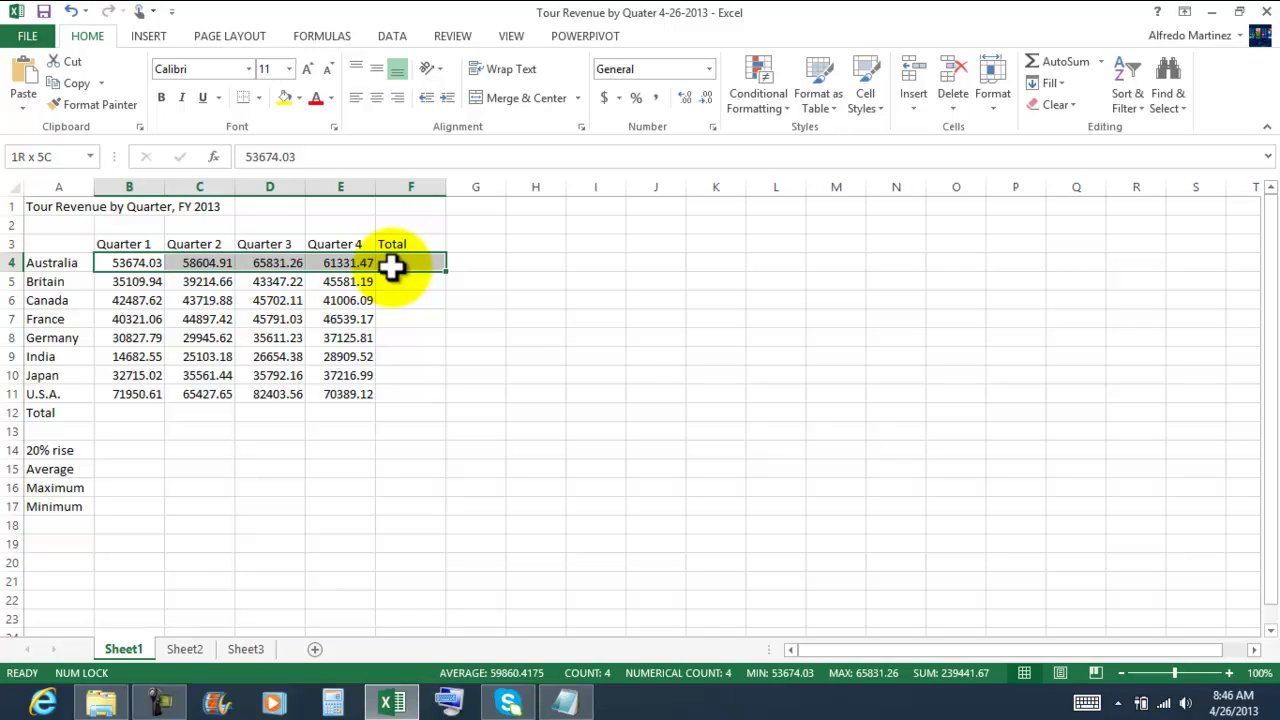
{"action": "left_click_drag", "start_coordinate": [391, 265], "coordinate": [404, 412]}
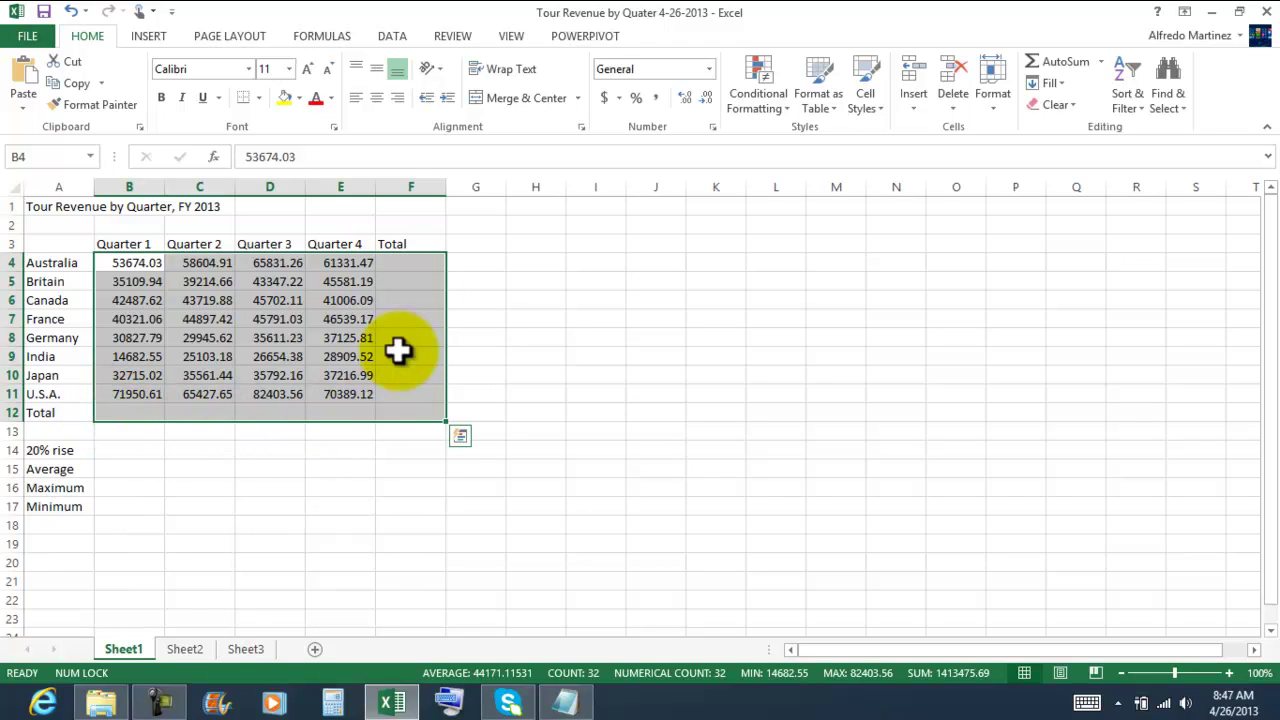
{"action": "left_click", "coordinate": [1102, 62]}
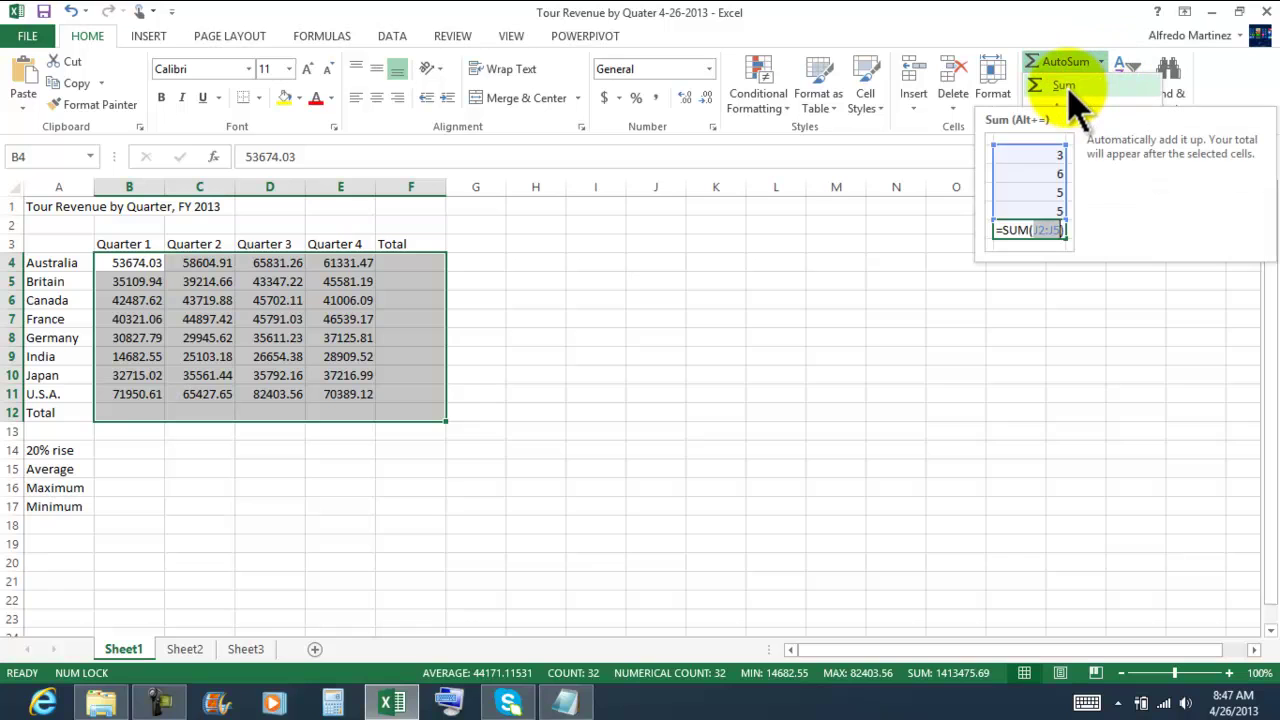
{"action": "left_click", "coordinate": [1066, 87]}
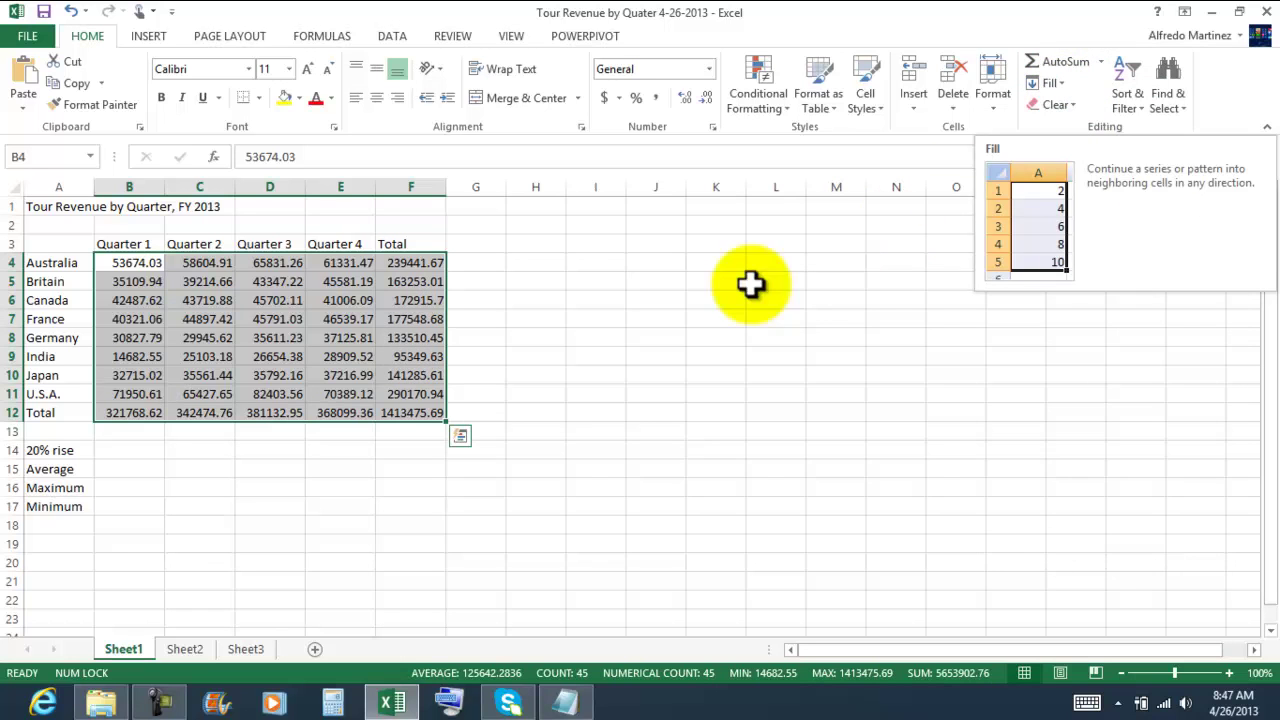
{"action": "left_click", "coordinate": [552, 388]}
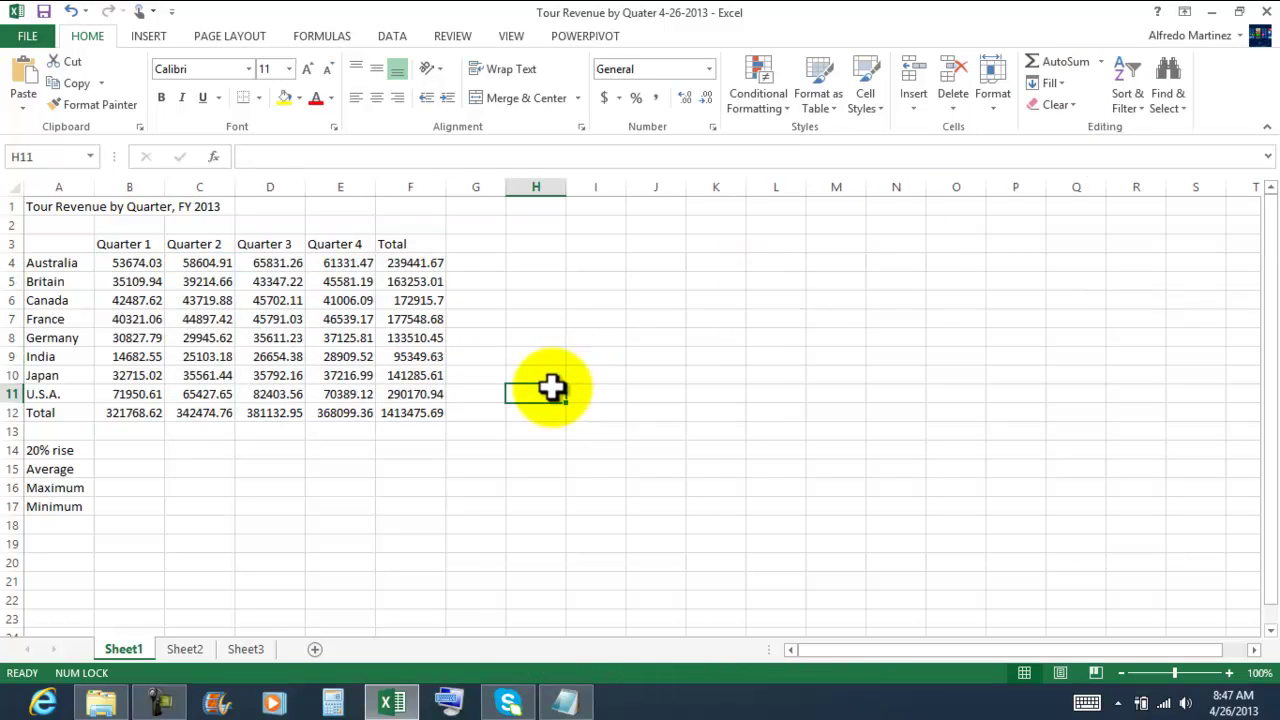
{"action": "left_click_drag", "start_coordinate": [145, 262], "coordinate": [400, 430]}
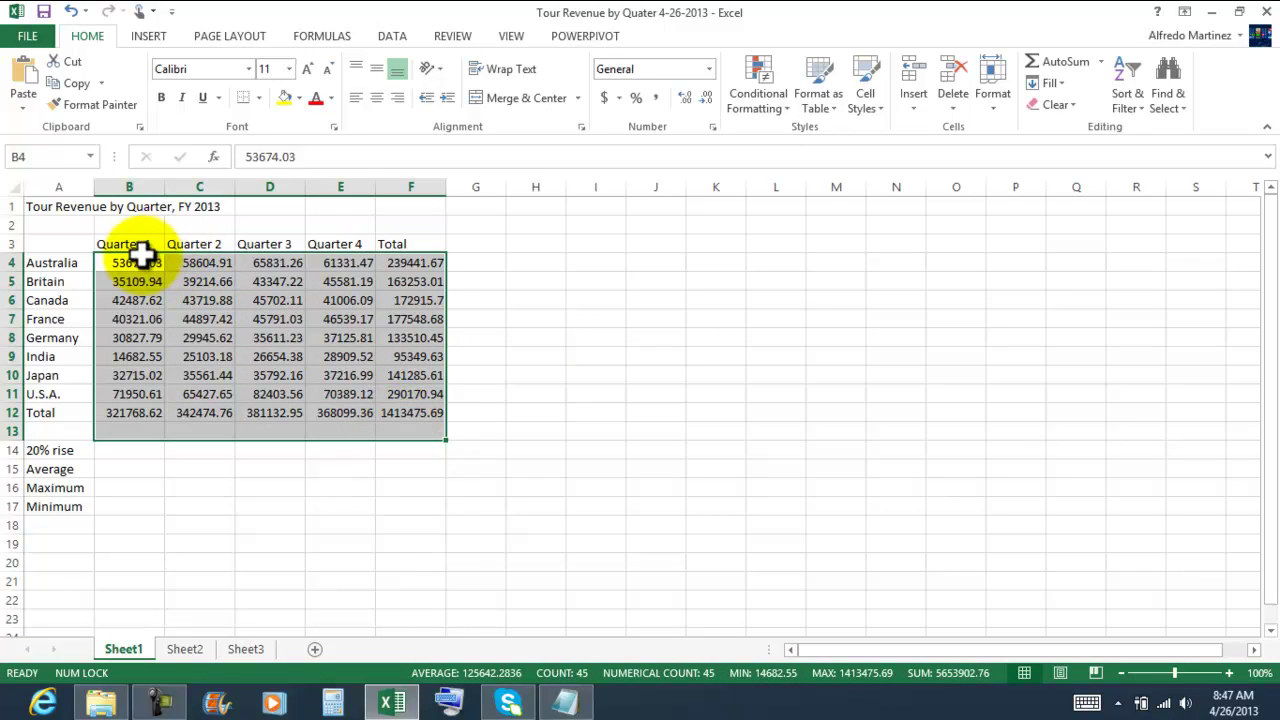
{"action": "left_click_drag", "start_coordinate": [140, 262], "coordinate": [388, 416]}
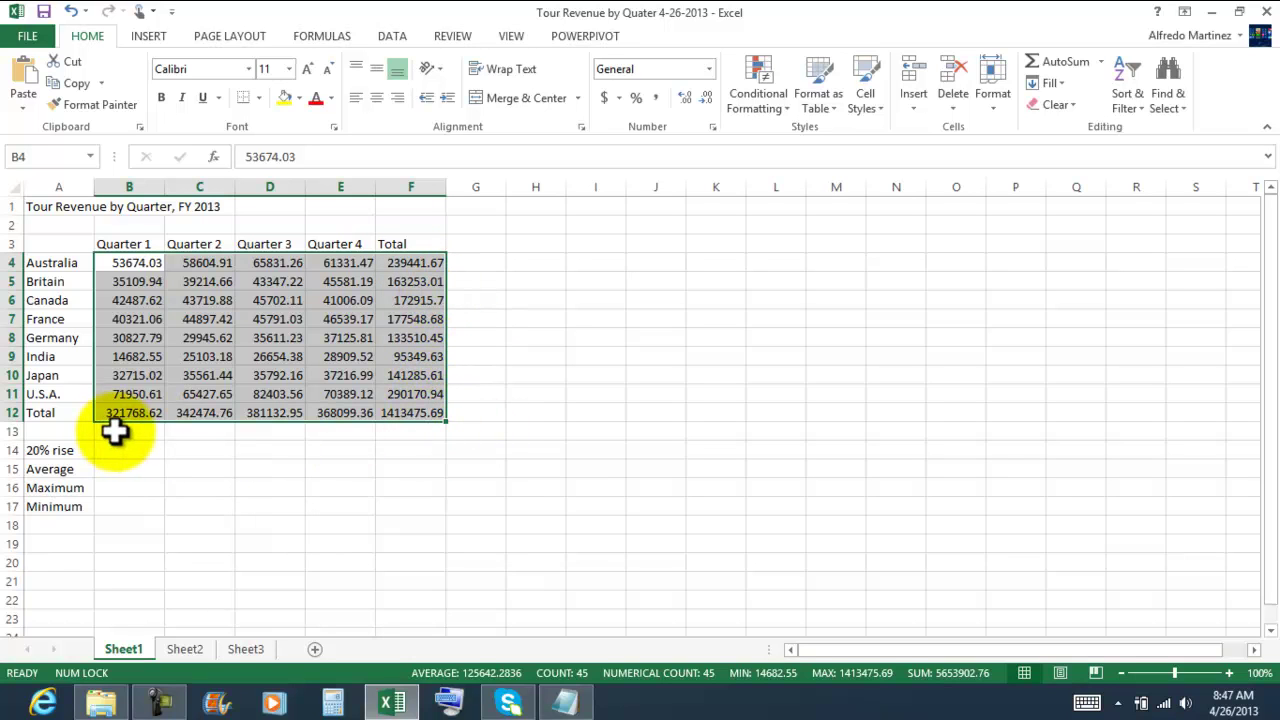
{"action": "left_click", "coordinate": [598, 431]}
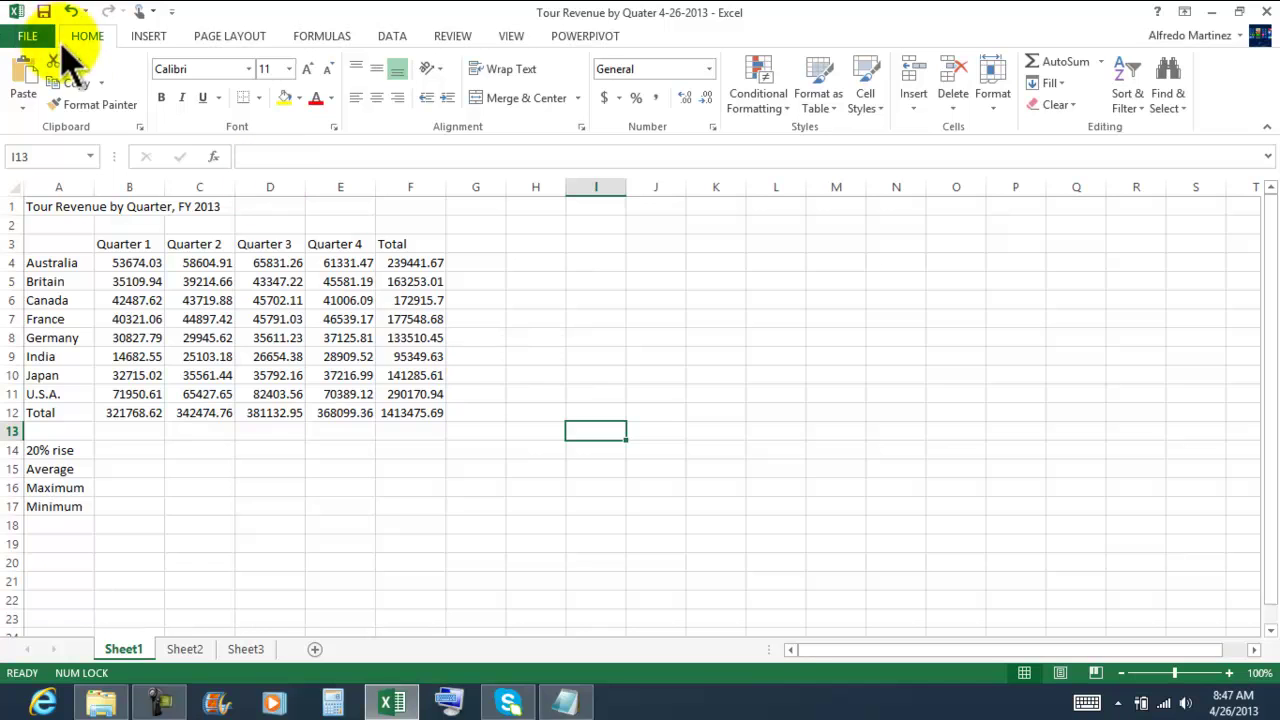
{"action": "left_click", "coordinate": [71, 12]}
{"action": "left_click", "coordinate": [254, 500]}
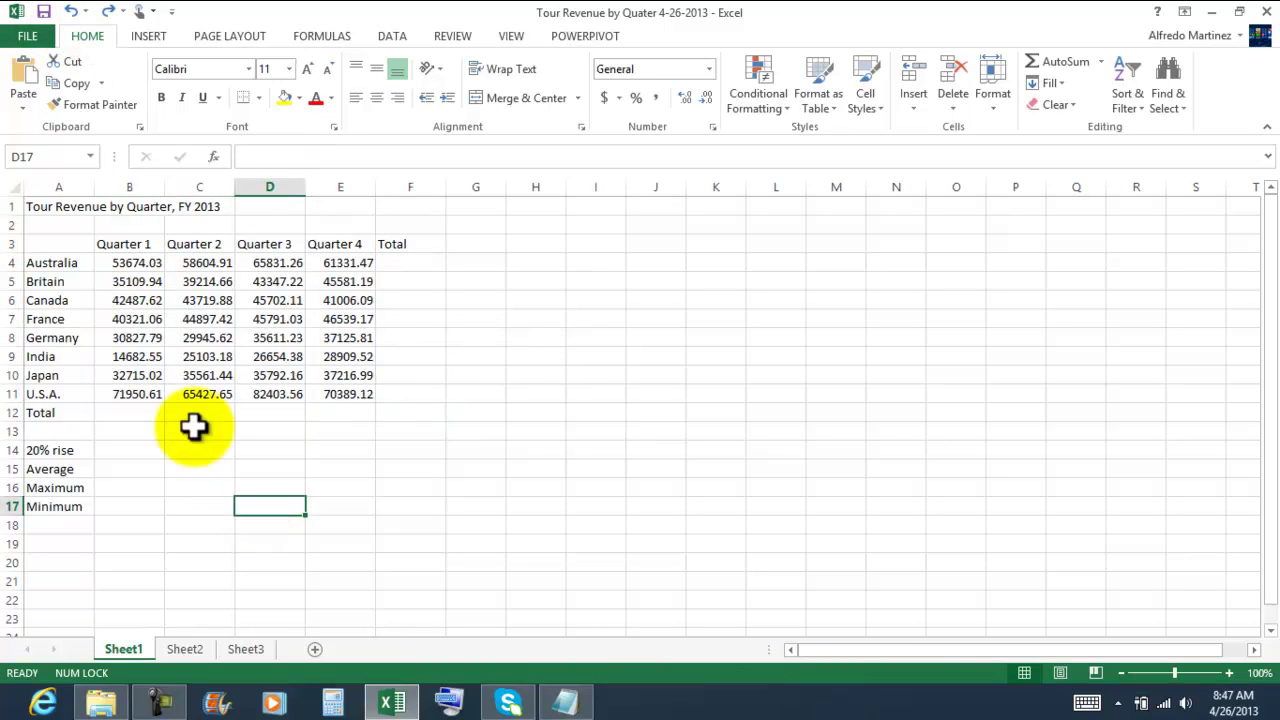
{"action": "left_click", "coordinate": [128, 262]}
{"action": "left_click_drag", "start_coordinate": [128, 262], "coordinate": [392, 408]}
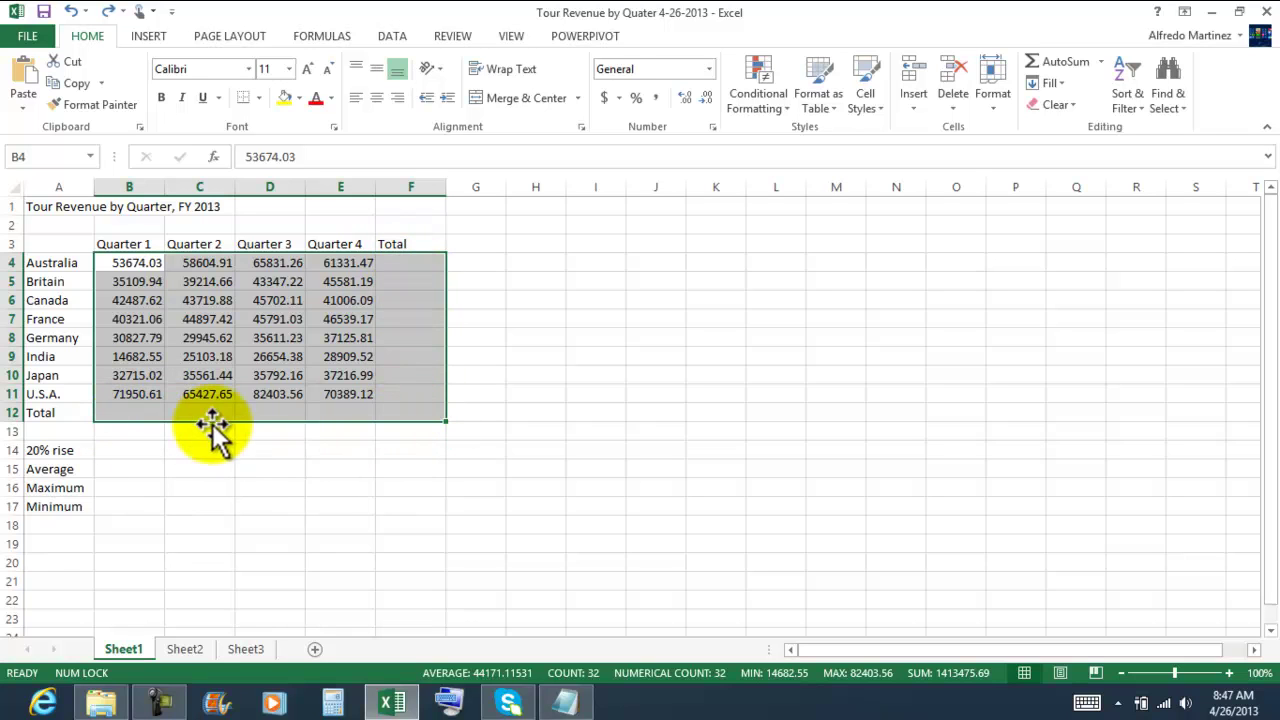
{"action": "left_click", "coordinate": [1102, 62]}
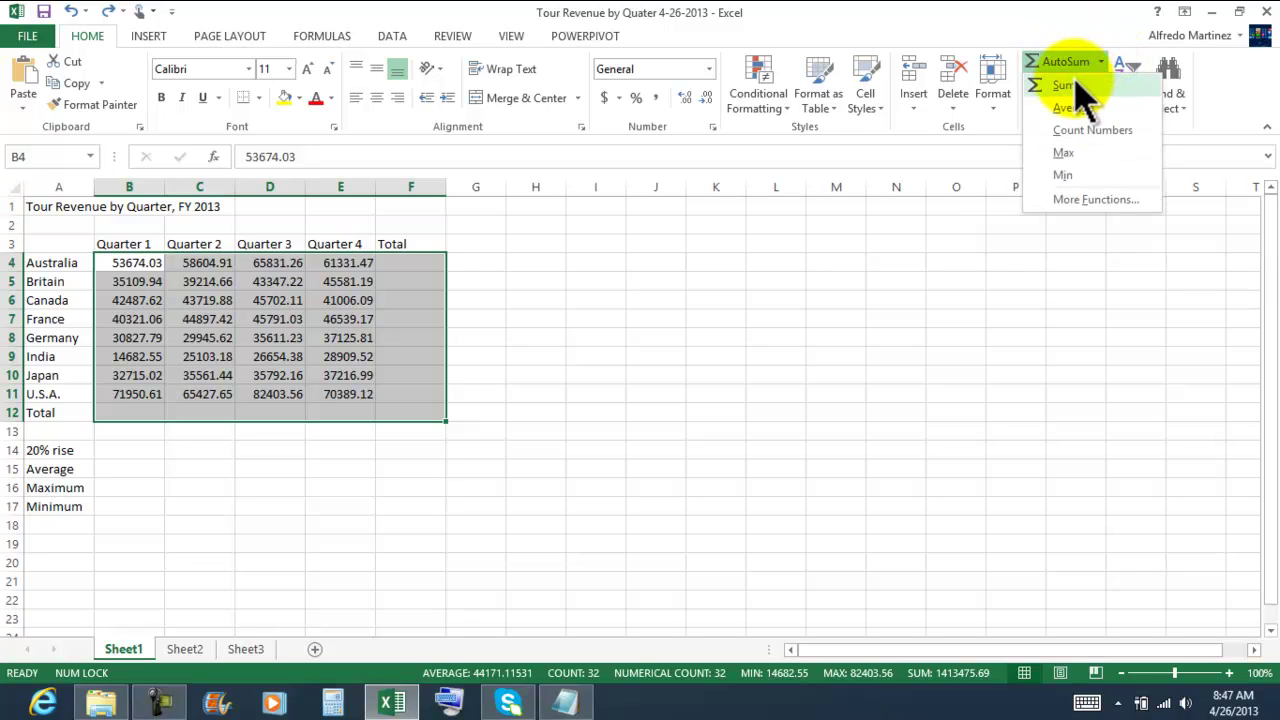
{"action": "left_click", "coordinate": [1062, 85]}
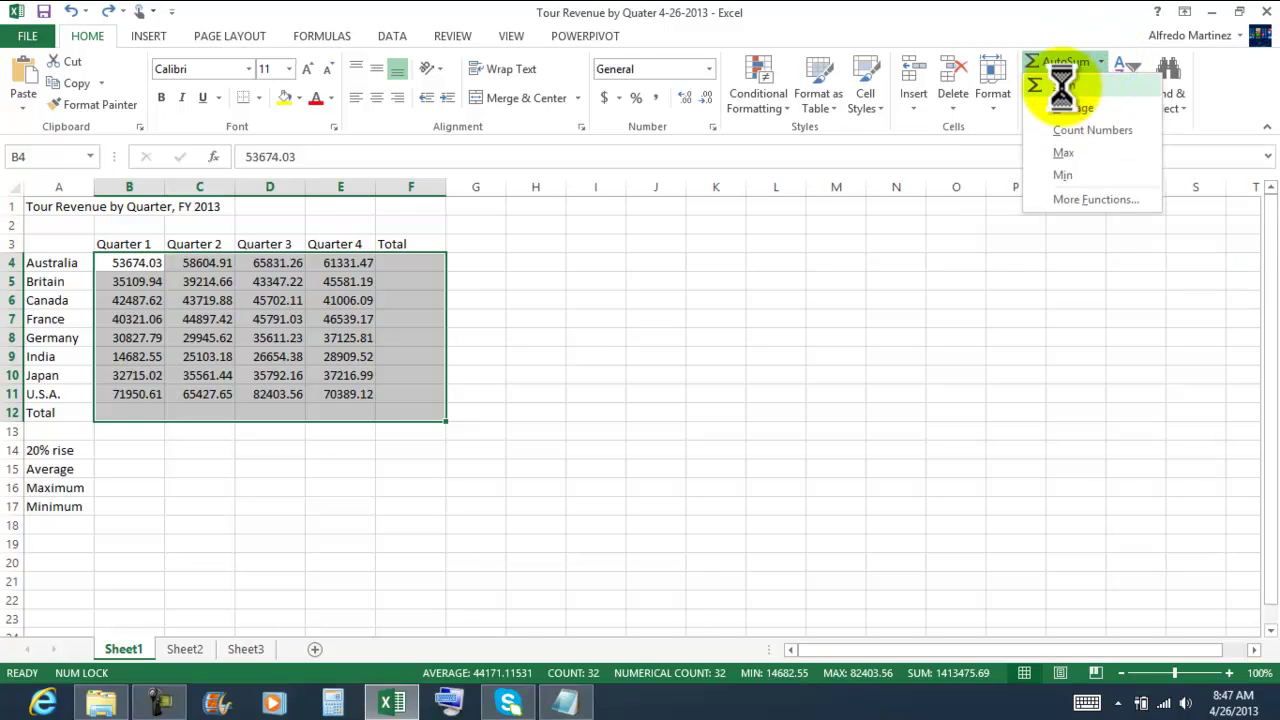
{"action": "left_click", "coordinate": [593, 508]}
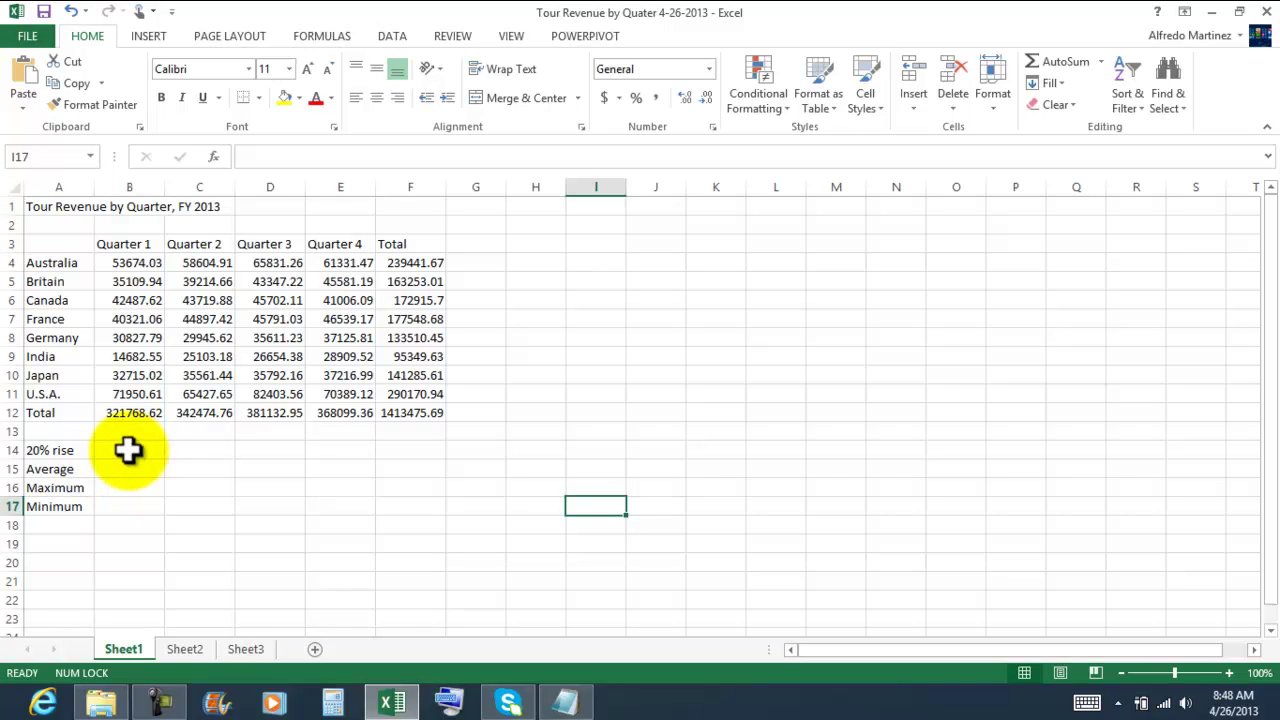
{"action": "left_click", "coordinate": [55, 451]}
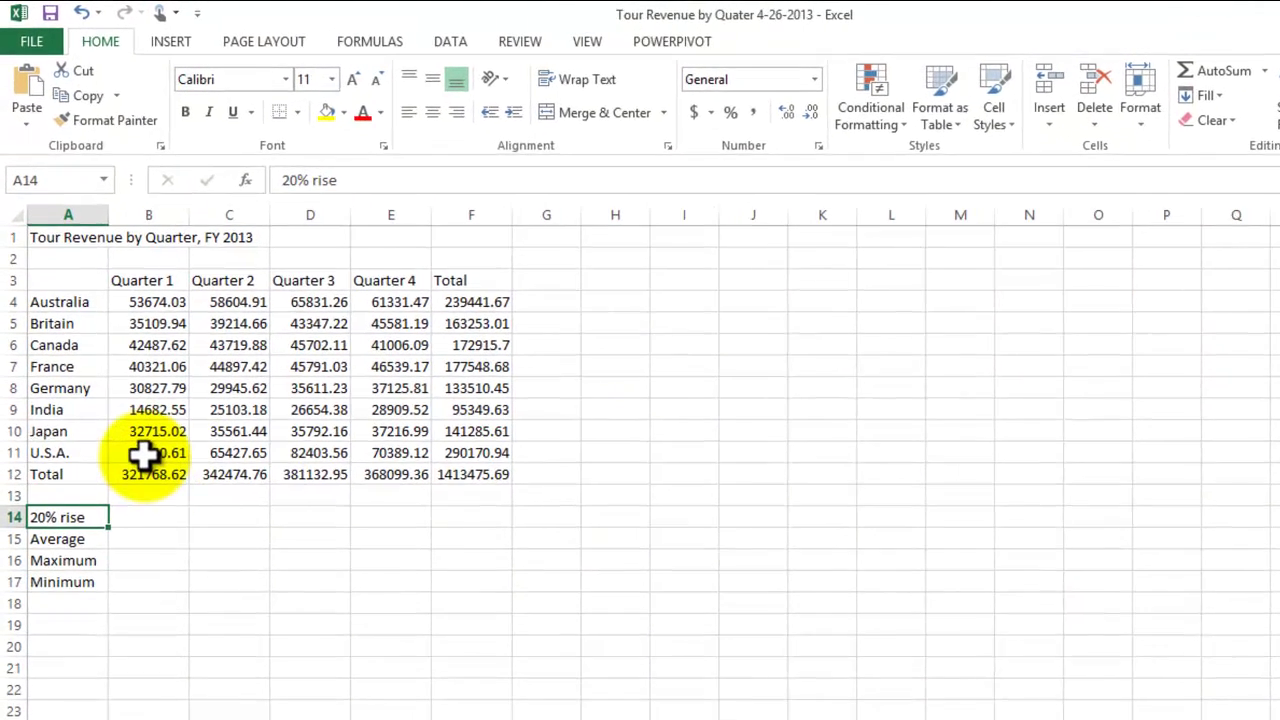
{"action": "left_click", "coordinate": [121, 412]}
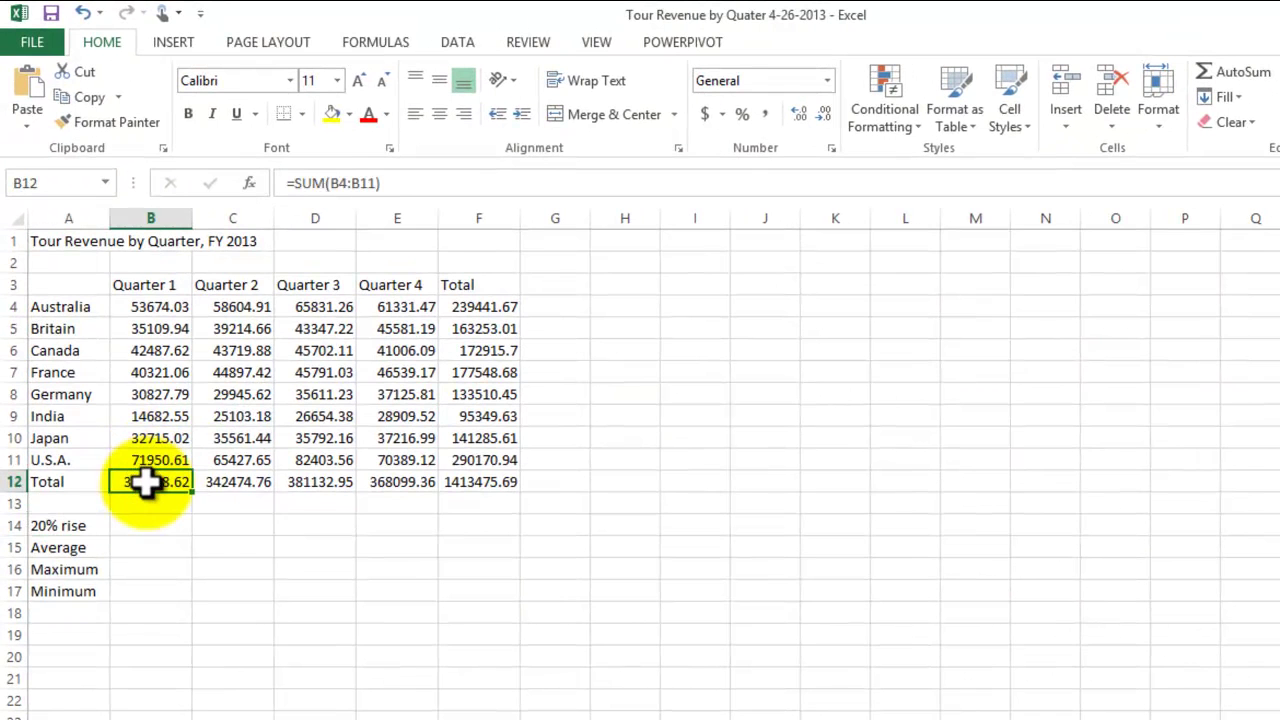
{"action": "left_click", "coordinate": [78, 525]}
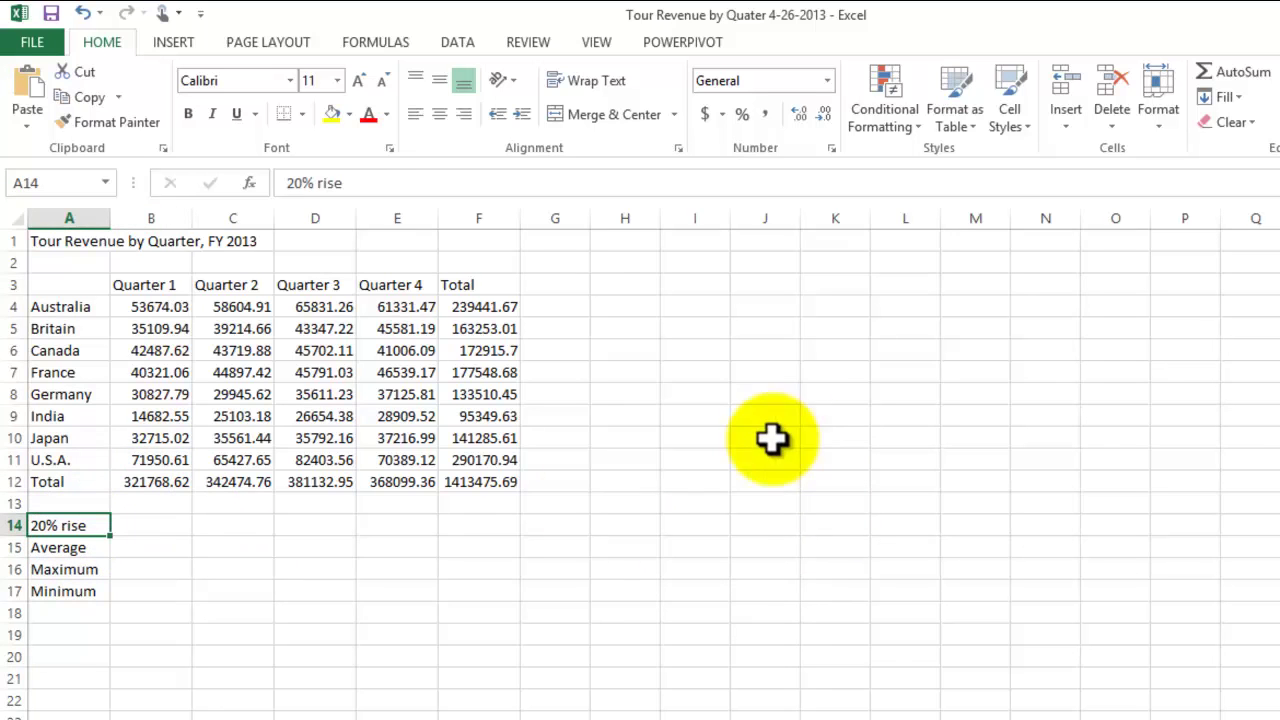
{"action": "left_click", "coordinate": [150, 530]}
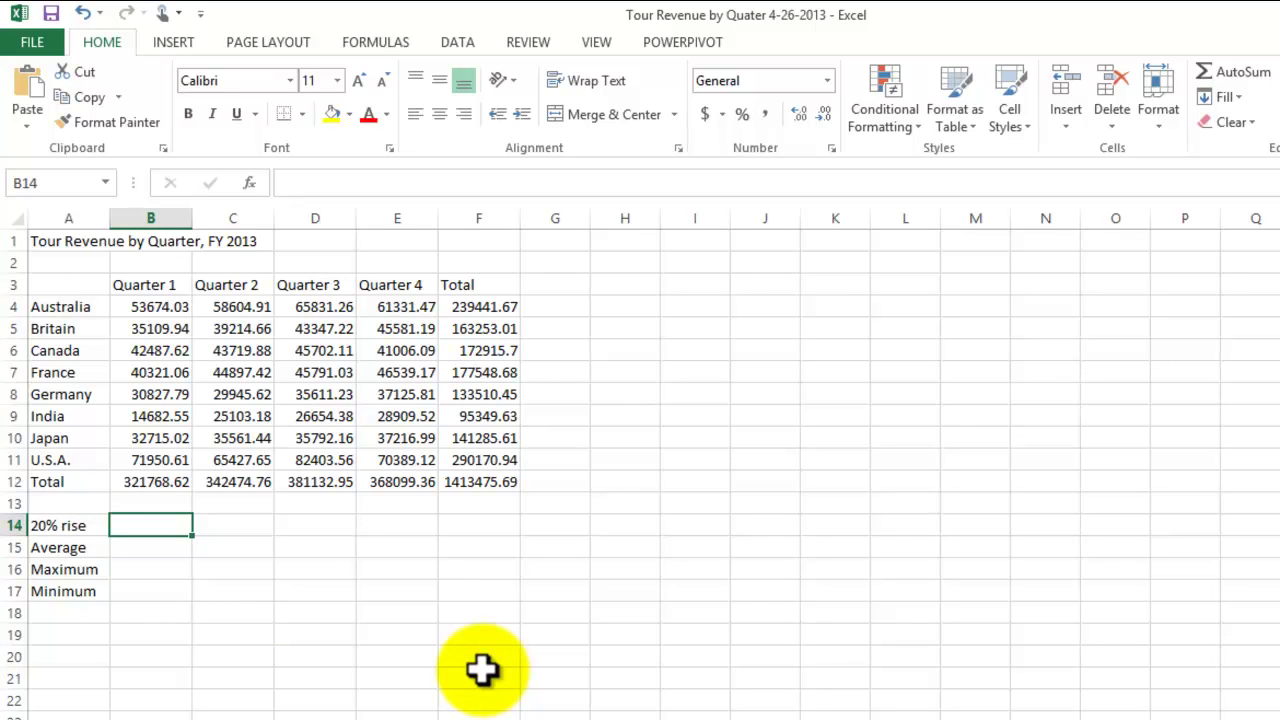
- Enter =B12*20% in B14 for the Quarter 1 rise, showing 64353.724
{"action": "type", "text": "="}
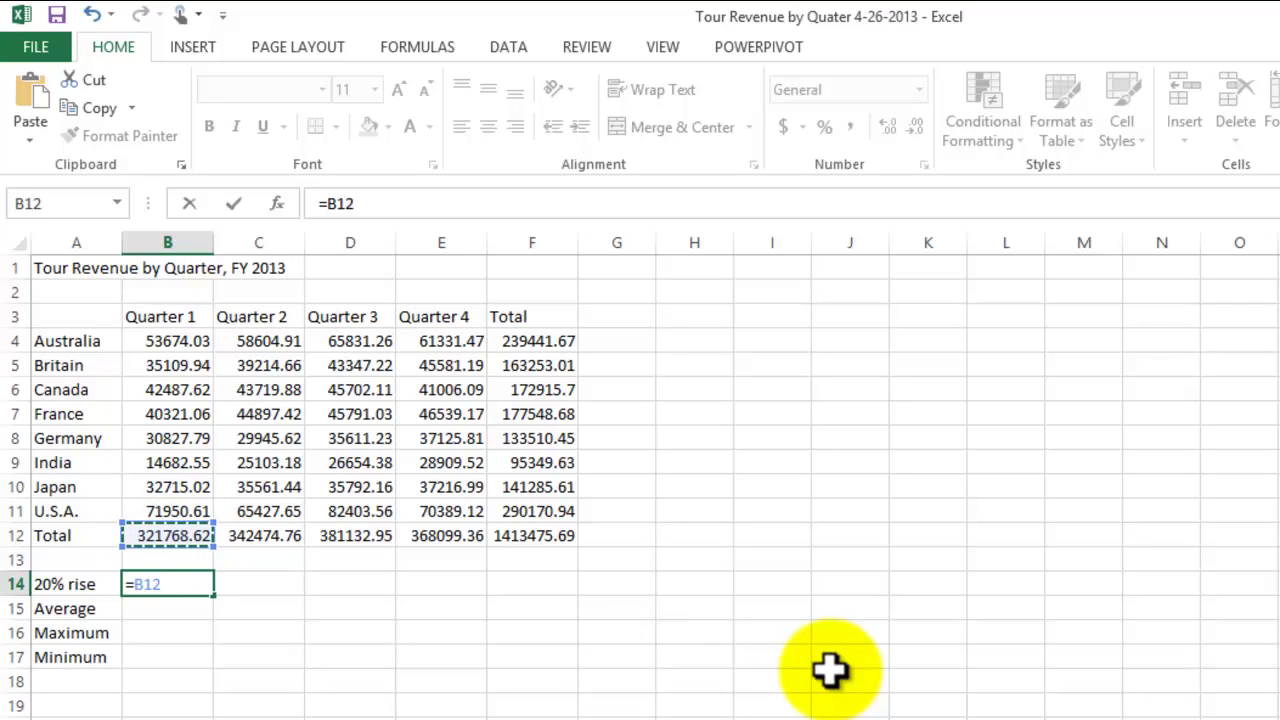
{"action": "type", "text": "*"}
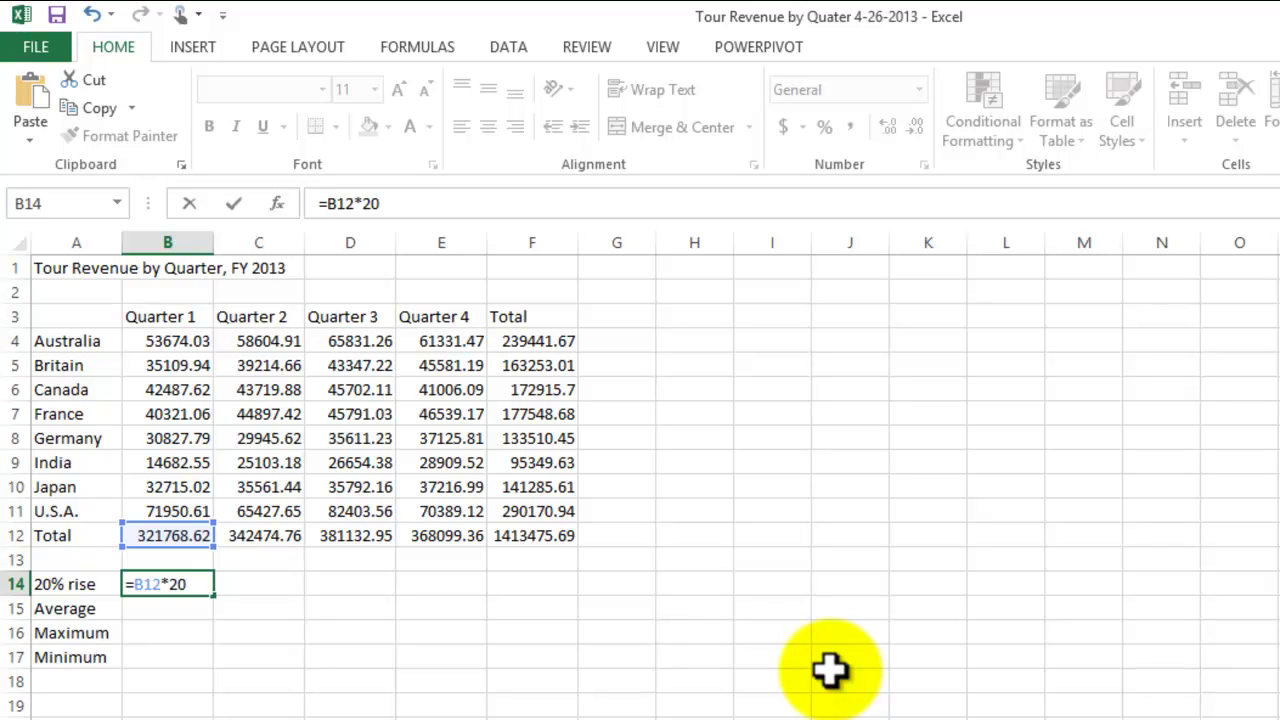
{"action": "type", "text": "%"}
{"action": "key", "text": "Return"}
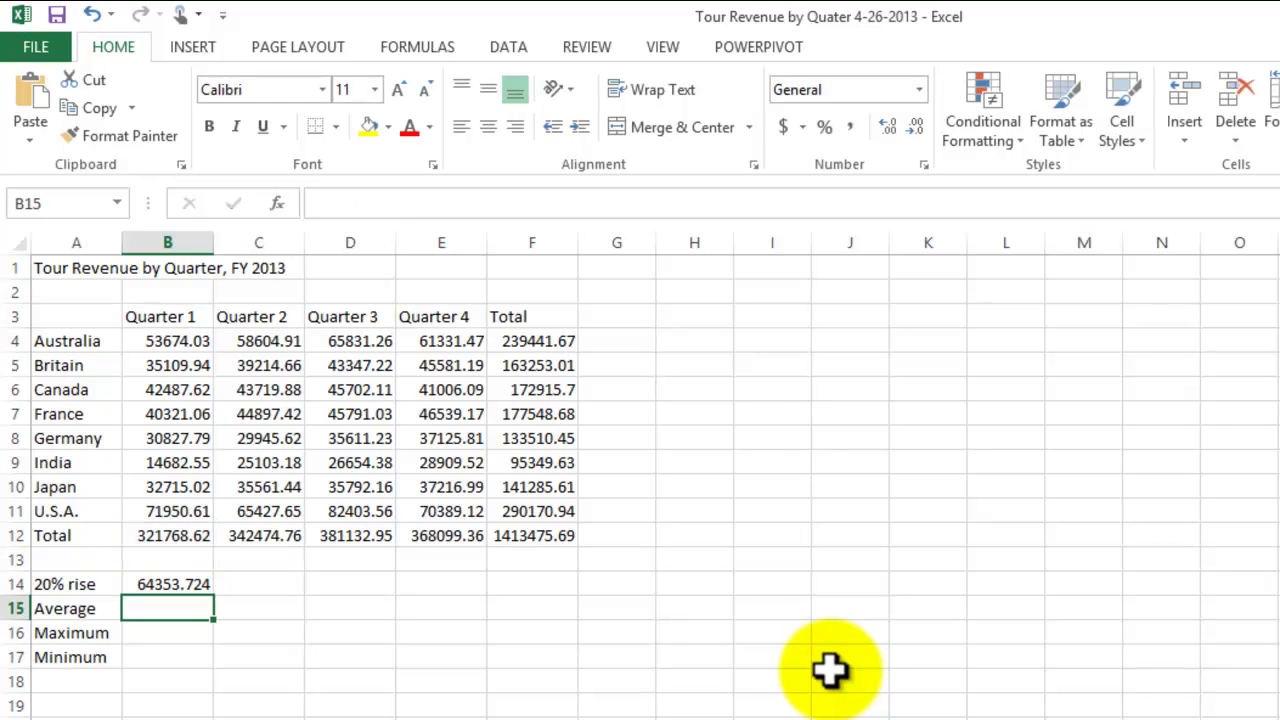
{"action": "left_click", "coordinate": [167, 585]}
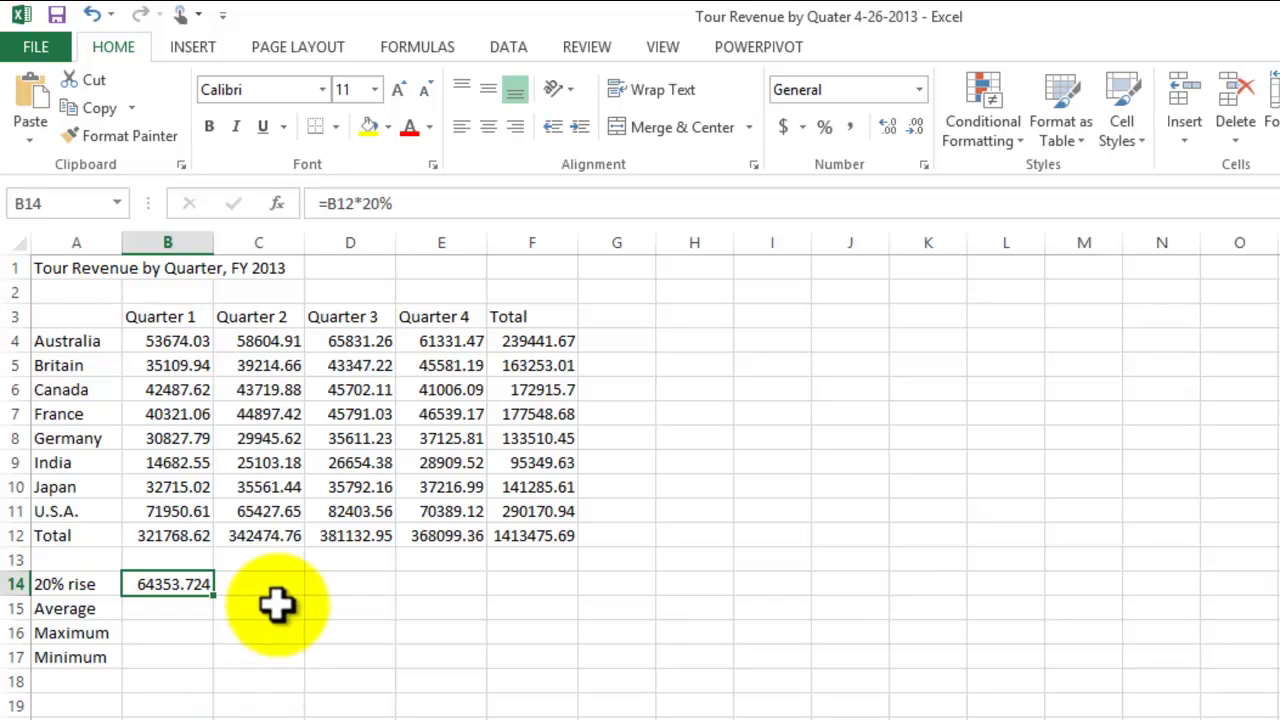
{"action": "left_click", "coordinate": [173, 705]}
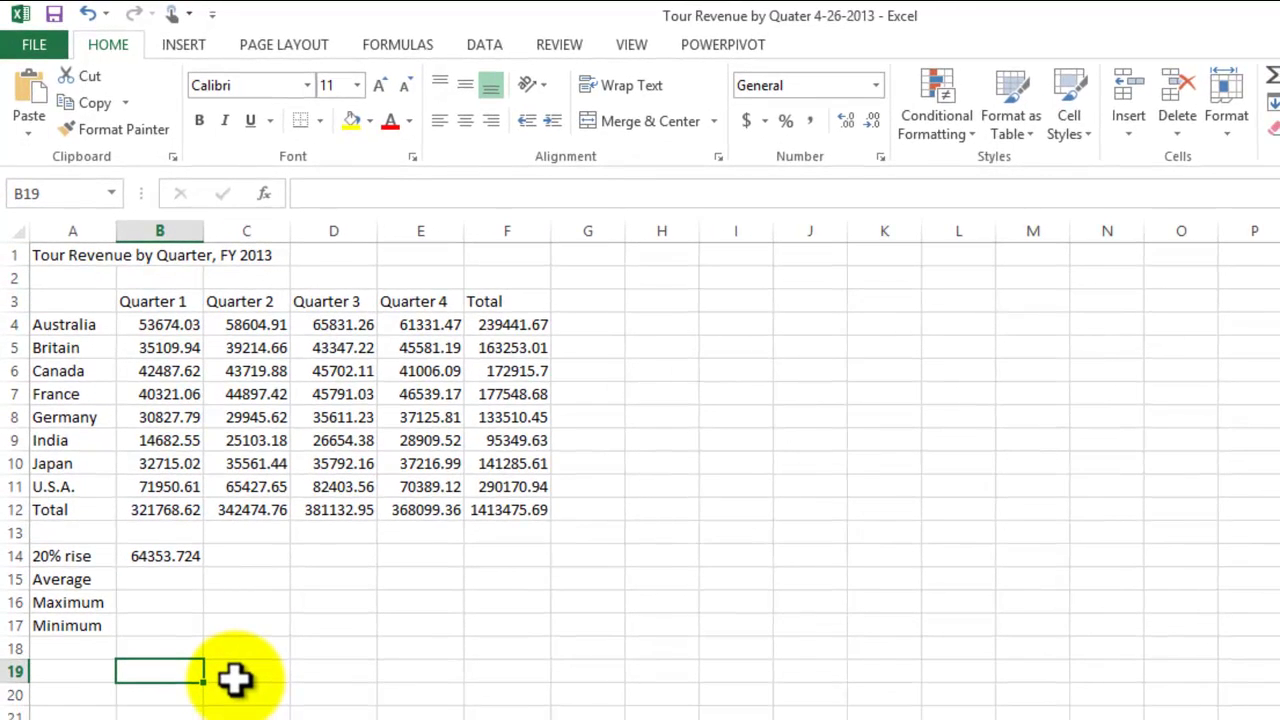
{"action": "type", "text": "="}
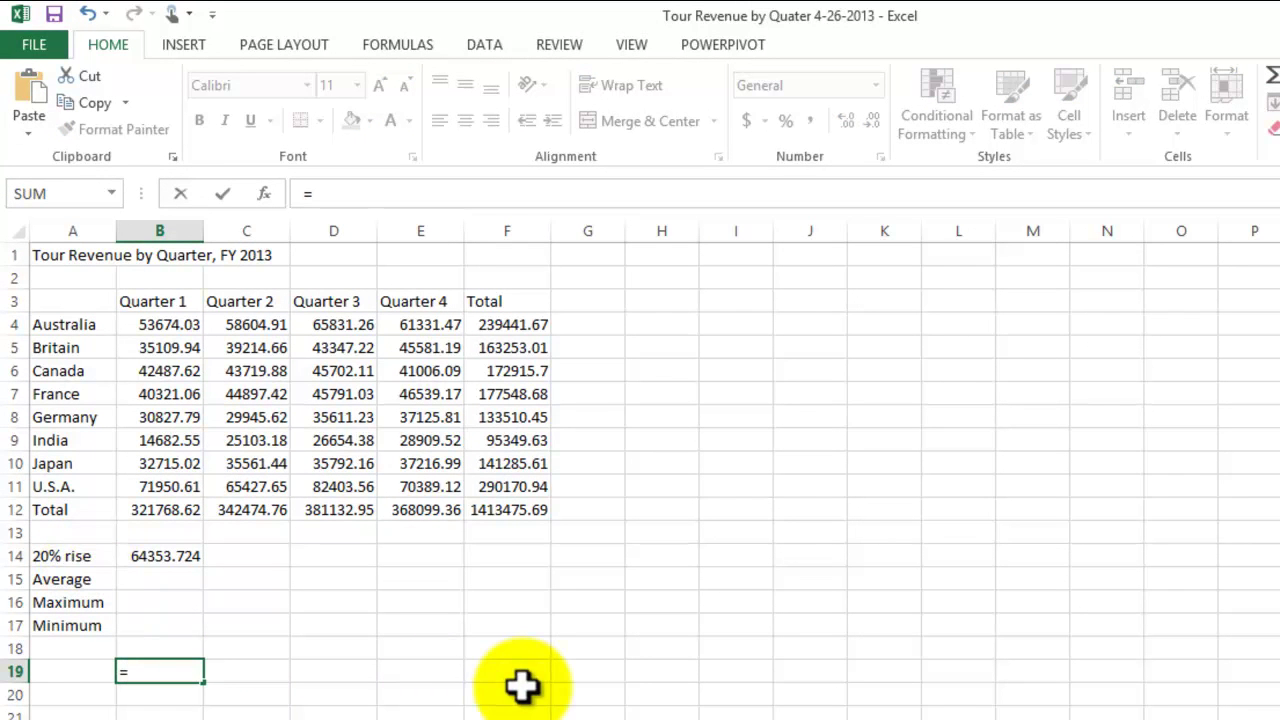
{"action": "left_click", "coordinate": [162, 510]}
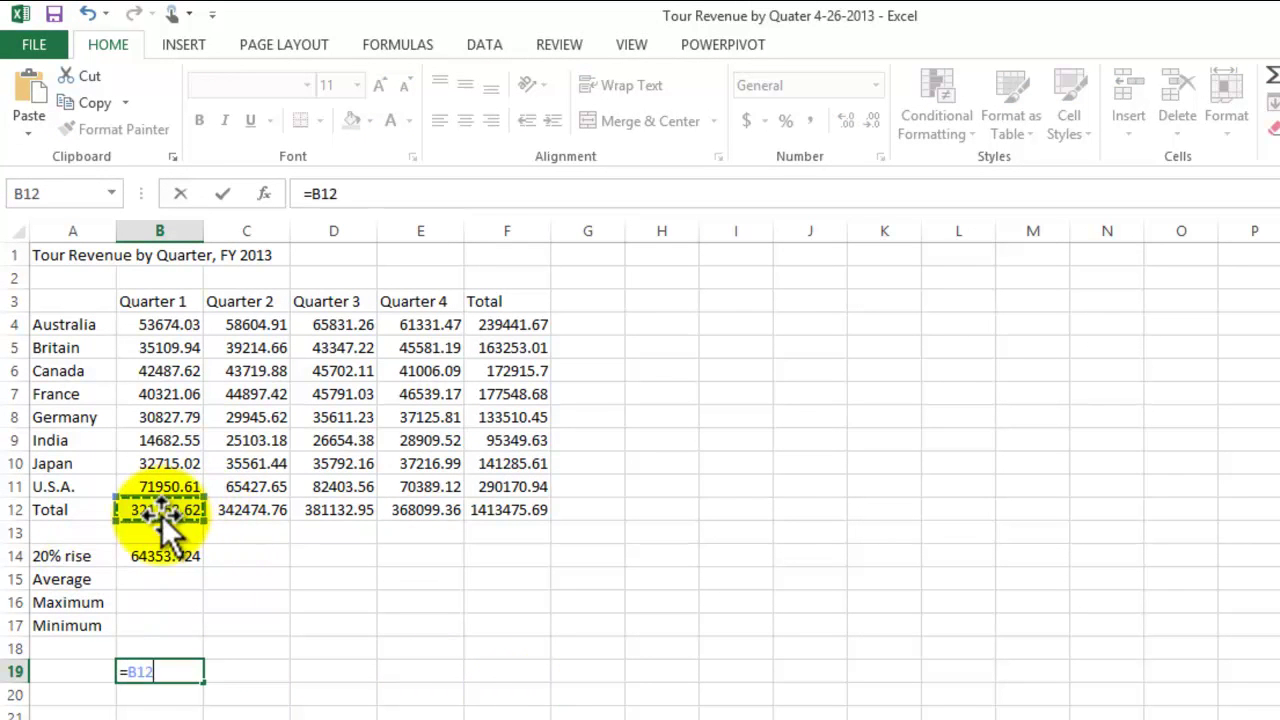
{"action": "type", "text": "*"}
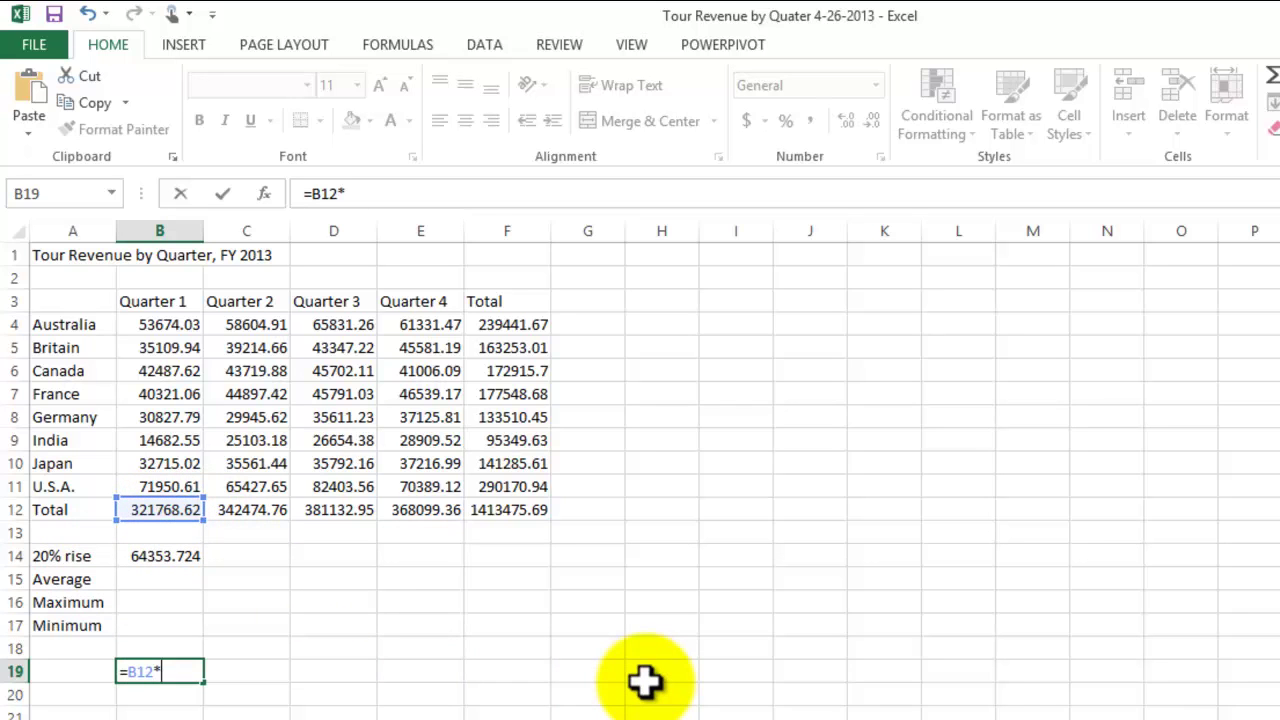
{"action": "type", "text": ".02"}
{"action": "key", "text": "Return"}
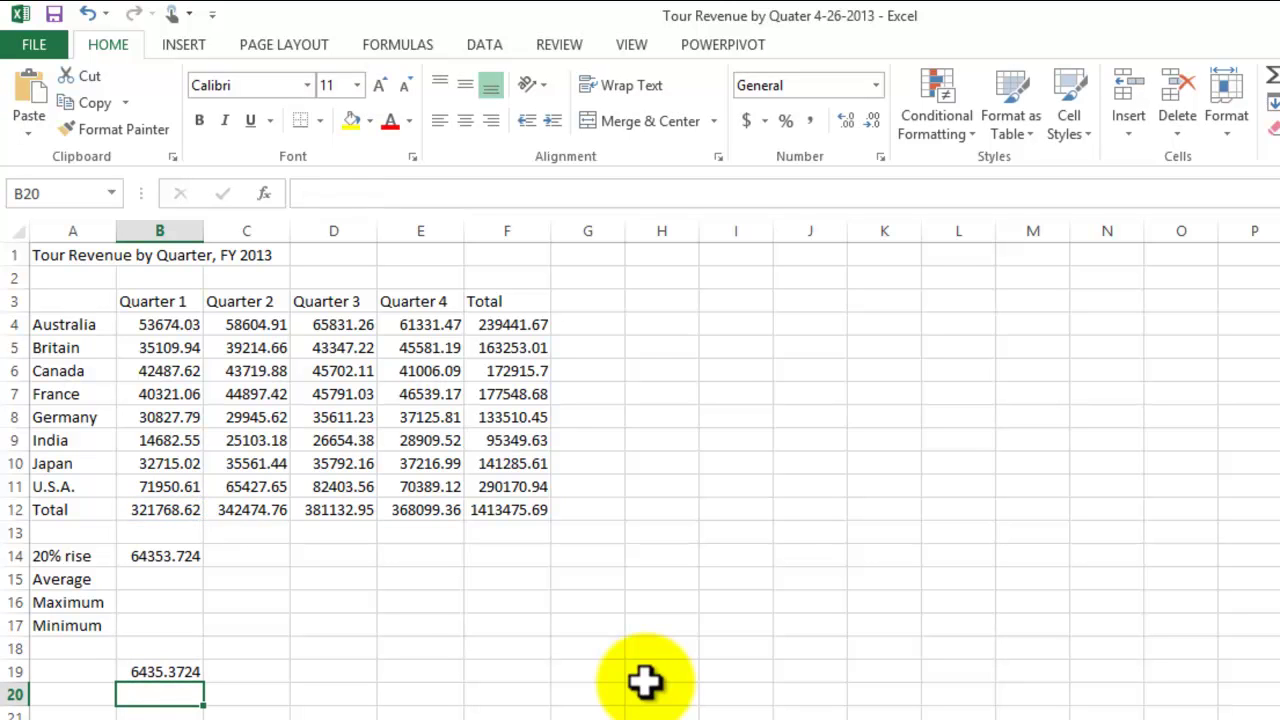
{"action": "left_click", "coordinate": [163, 673]}
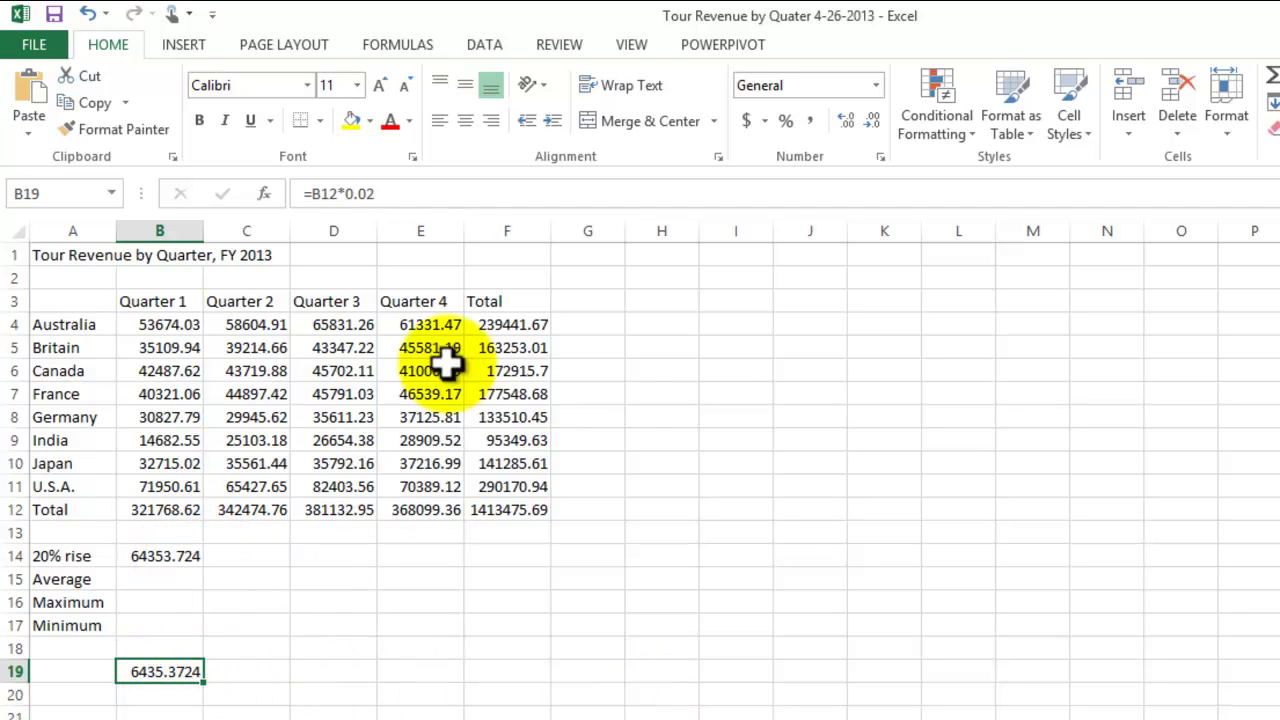
{"action": "left_click", "coordinate": [415, 193]}
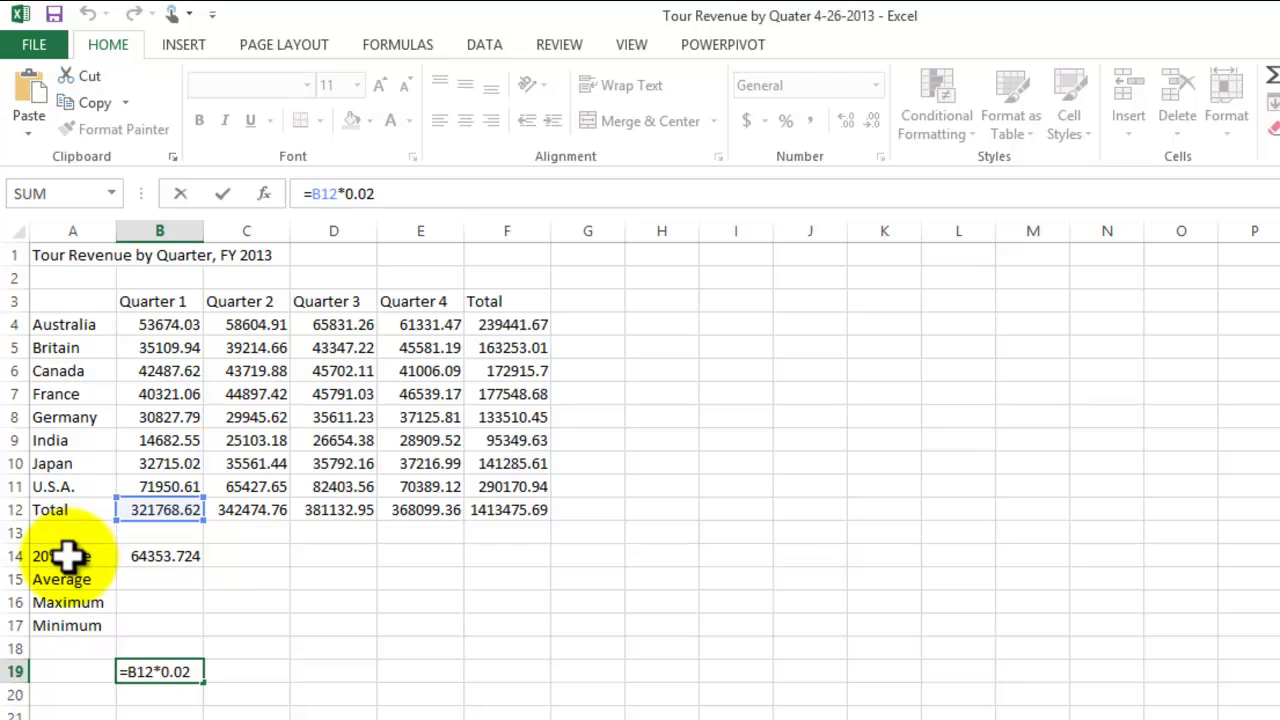
{"action": "key", "text": "ctrl+Return"}
{"action": "left_click", "coordinate": [185, 557]}
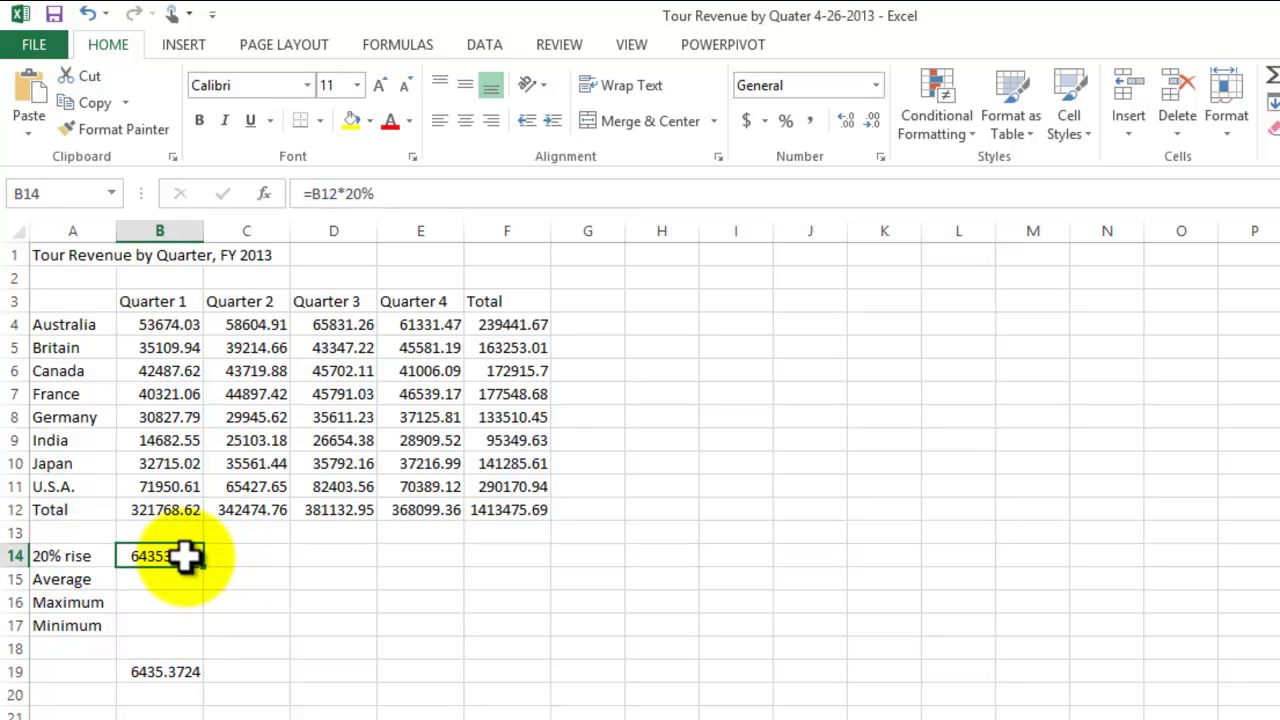
{"action": "left_click", "coordinate": [388, 193]}
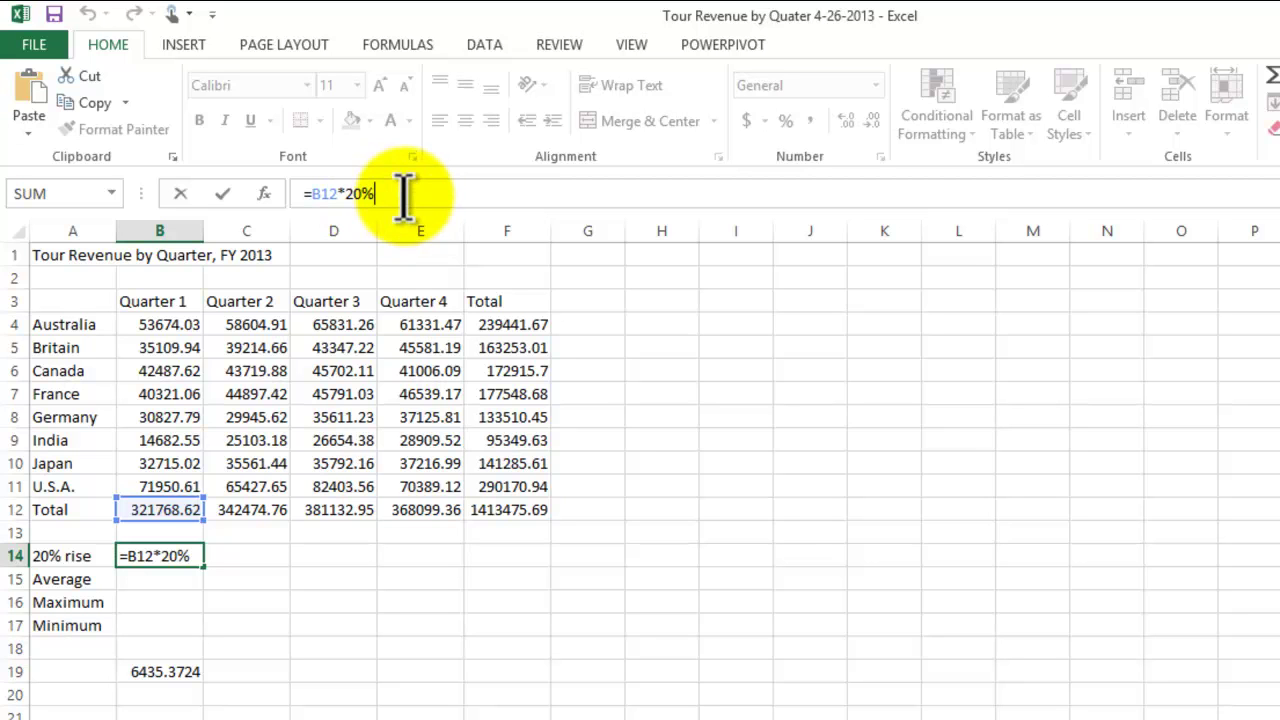
{"action": "mouse_move", "coordinate": [378, 194]}
{"action": "left_mouse_down"}
{"action": "mouse_move", "coordinate": [343, 186]}
{"action": "mouse_move", "coordinate": [363, 186]}
{"action": "left_mouse_up"}
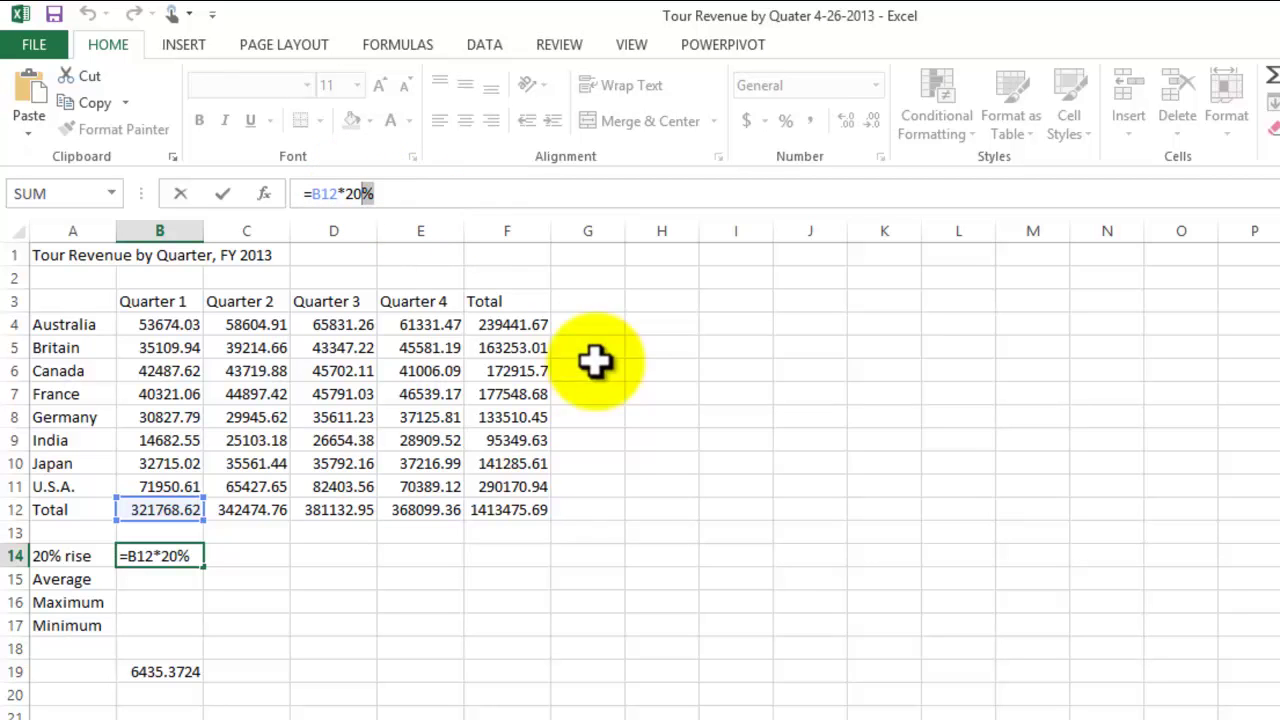
{"action": "left_click", "coordinate": [150, 672]}
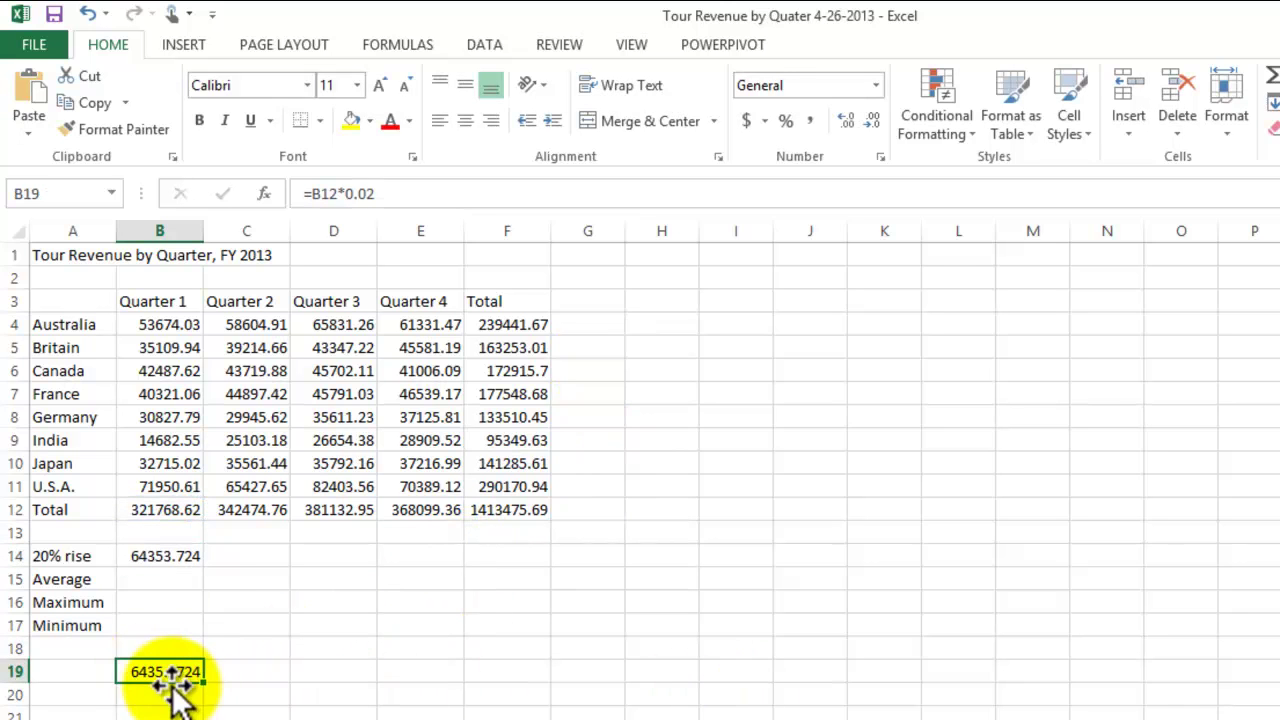
{"action": "key", "text": "Delete"}
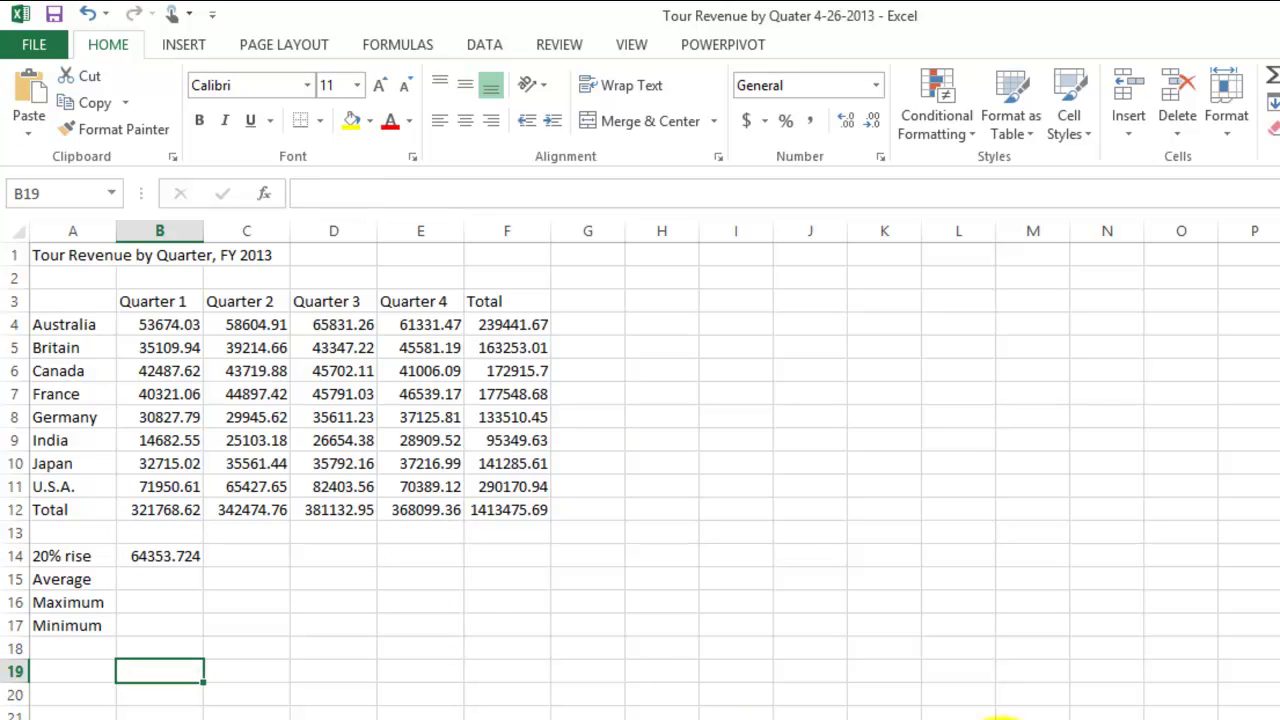
{"action": "left_click", "coordinate": [160, 553]}
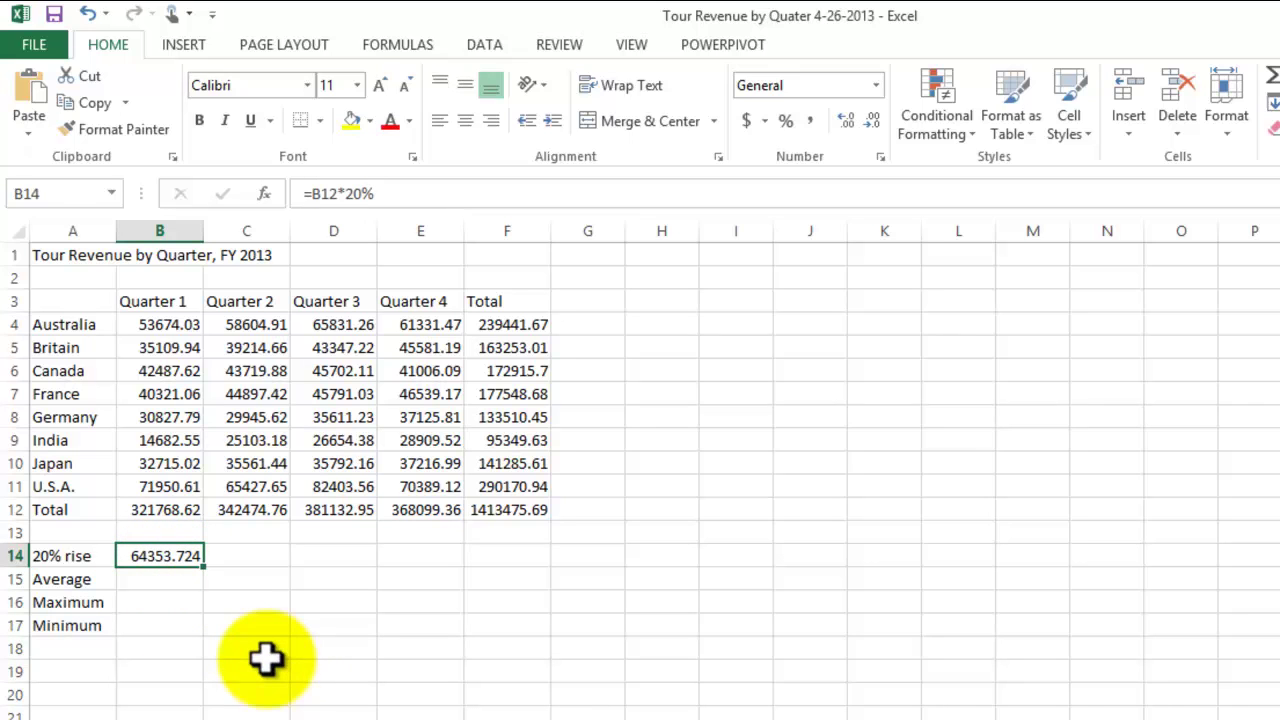
- Enter =C12*20% in C14 for the Quarter 2 rise, showing 68494.952
{"action": "left_click", "coordinate": [249, 553]}
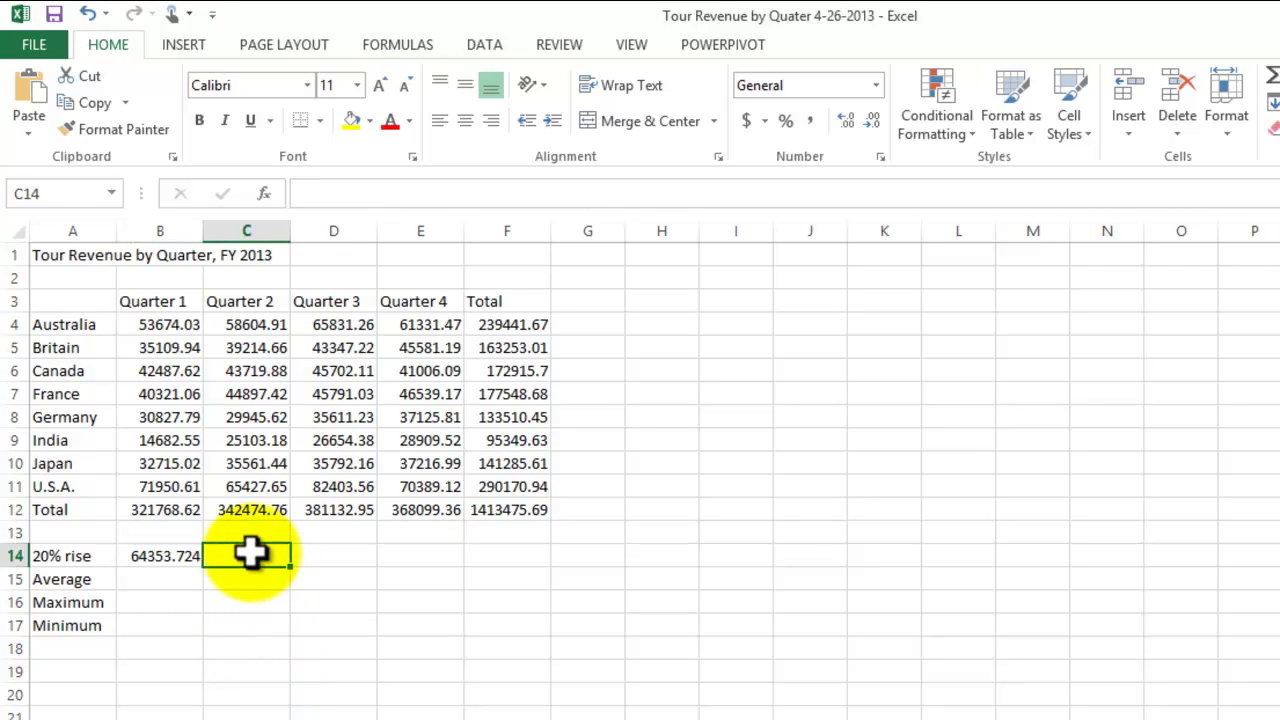
{"action": "type", "text": "="}
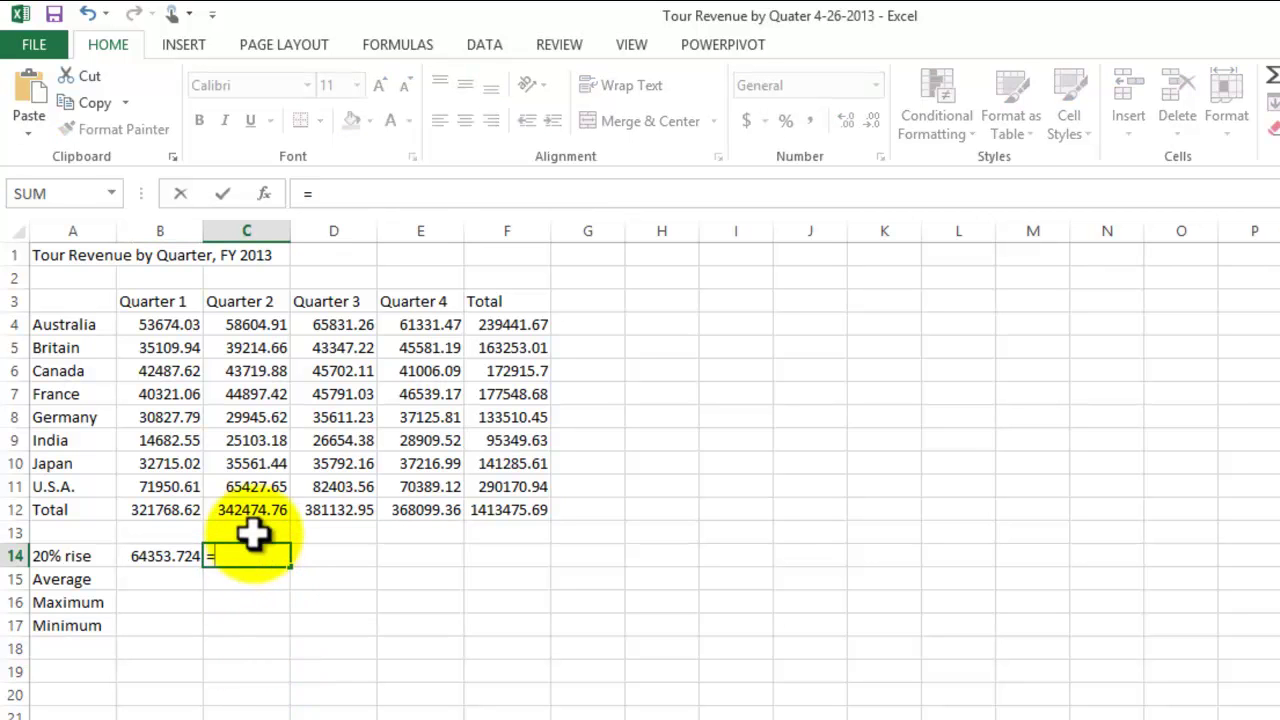
{"action": "left_click", "coordinate": [251, 512]}
{"action": "type", "text": "*20%"}
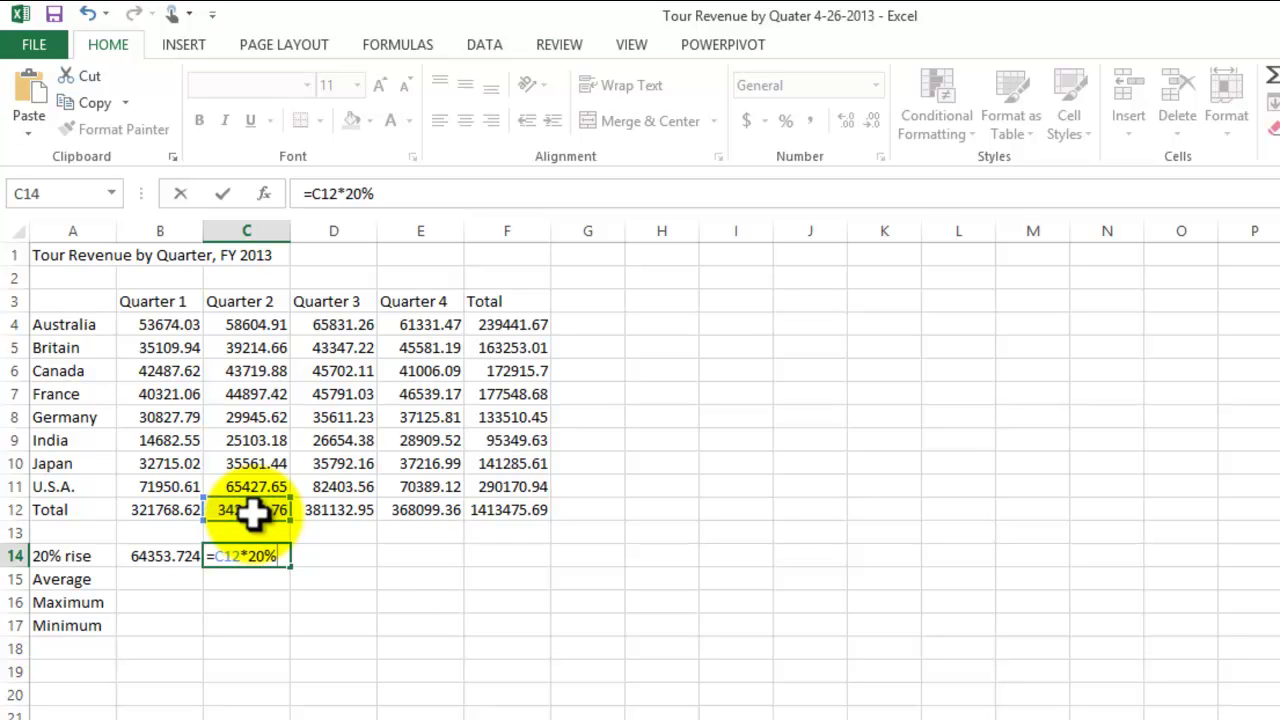
{"action": "key", "text": "Return"}
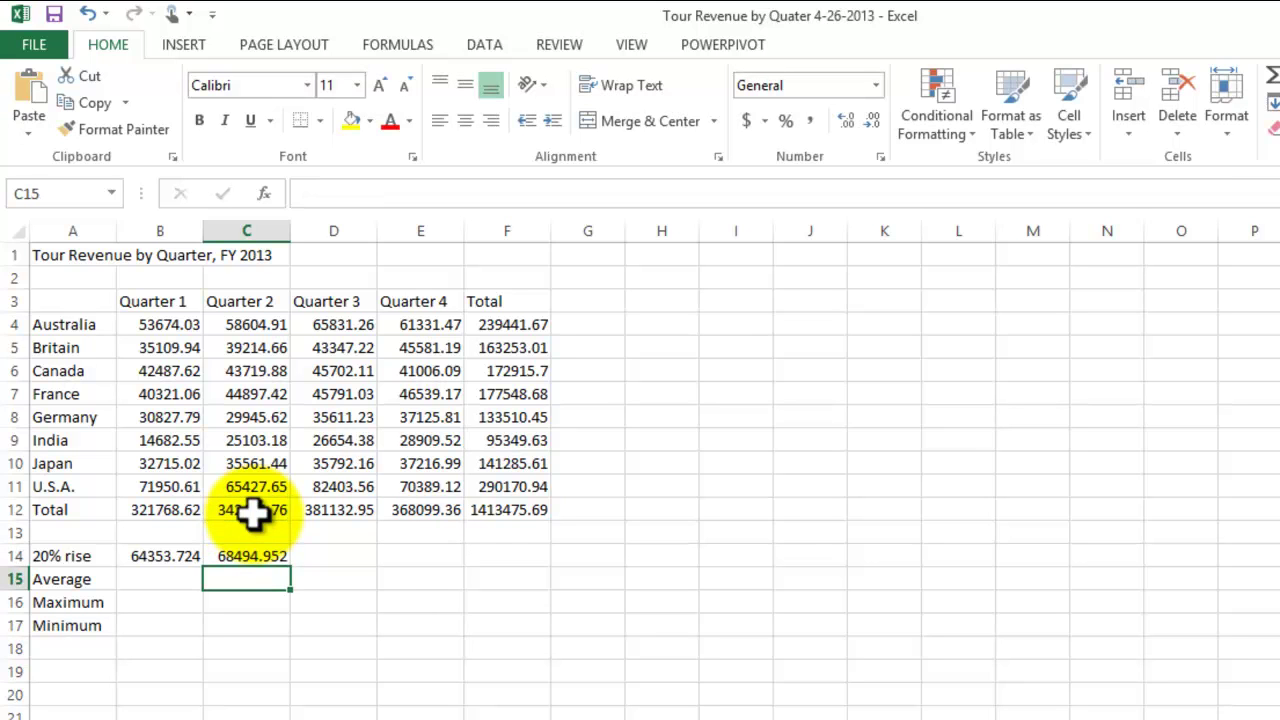
{"action": "left_click", "coordinate": [339, 558]}
{"action": "left_click", "coordinate": [260, 556]}
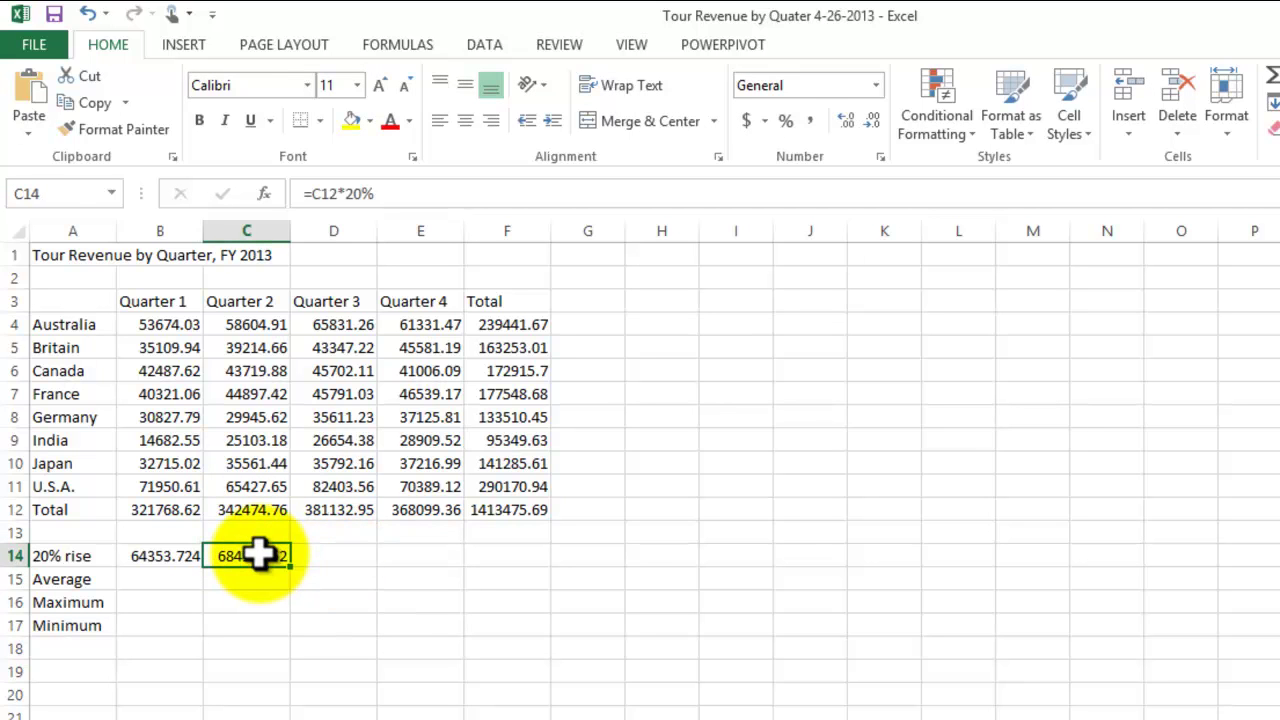
{"action": "left_click", "coordinate": [338, 556]}
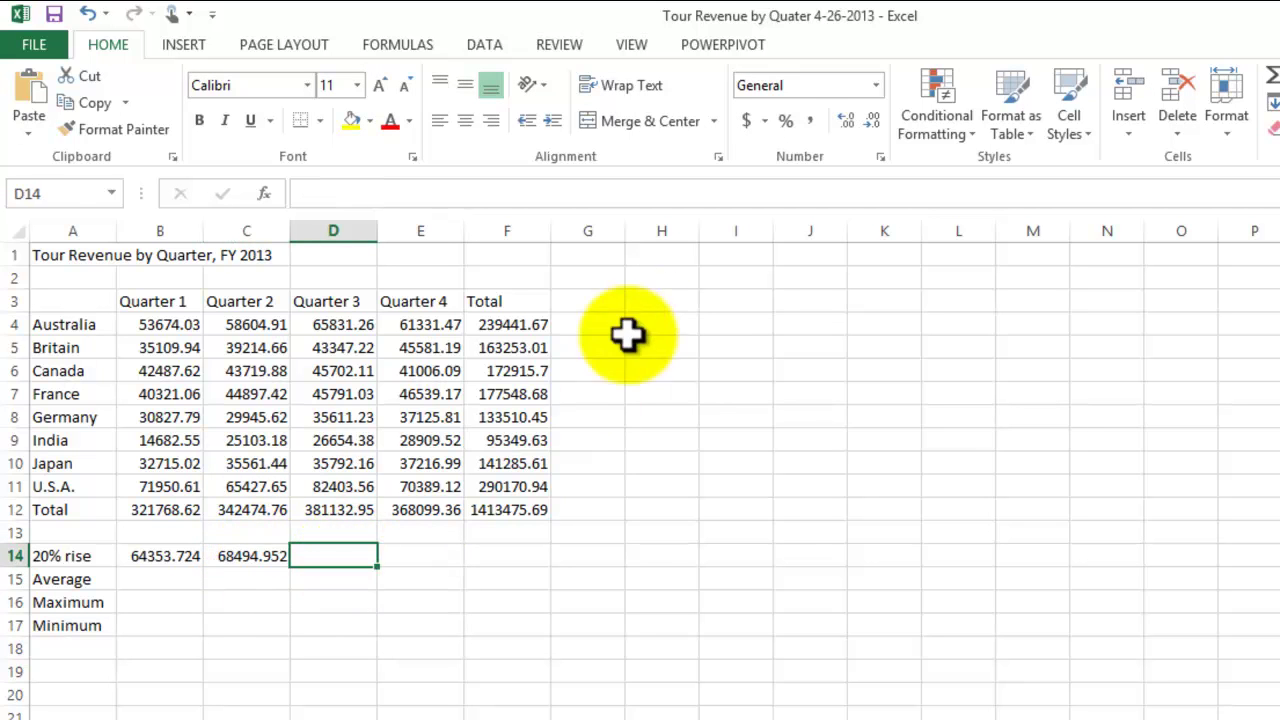
{"action": "left_click", "coordinate": [595, 257]}
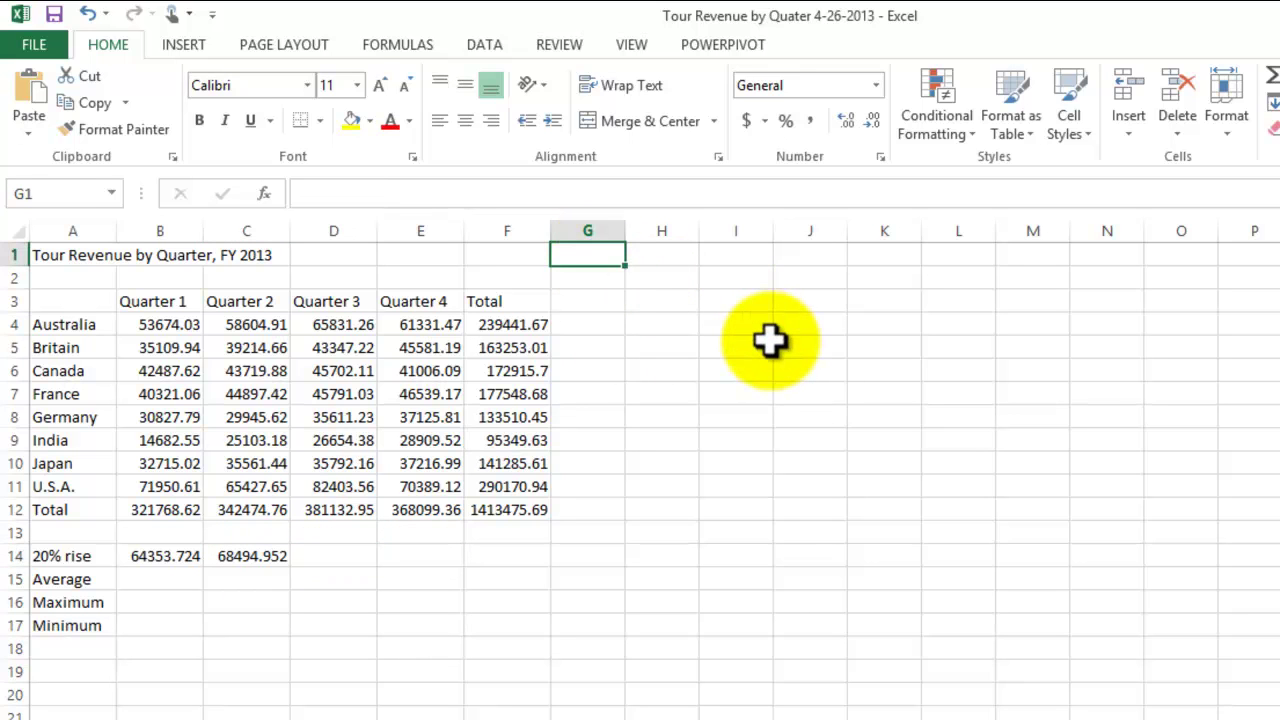
- Enter 20% in G1 and give D14 the Quarter 3 rise formula =D12*G1
{"action": "type", "text": "20"}
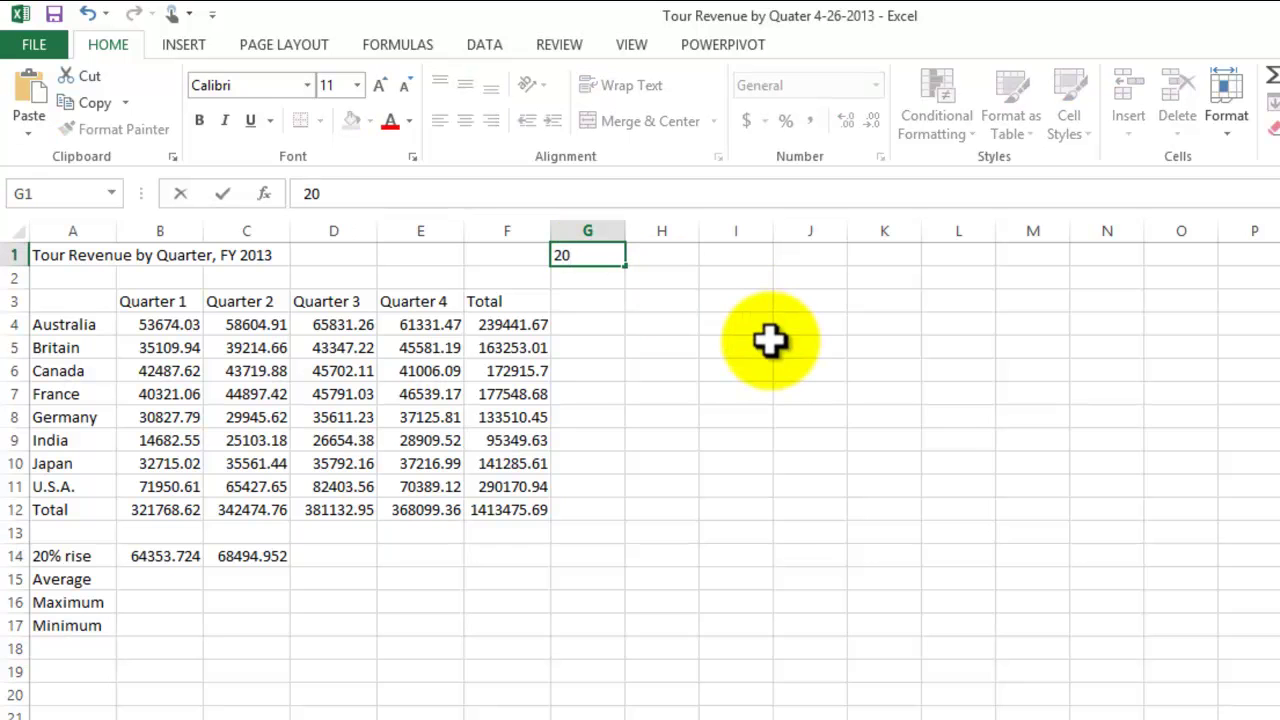
{"action": "type", "text": "%"}
{"action": "key", "text": "Return"}
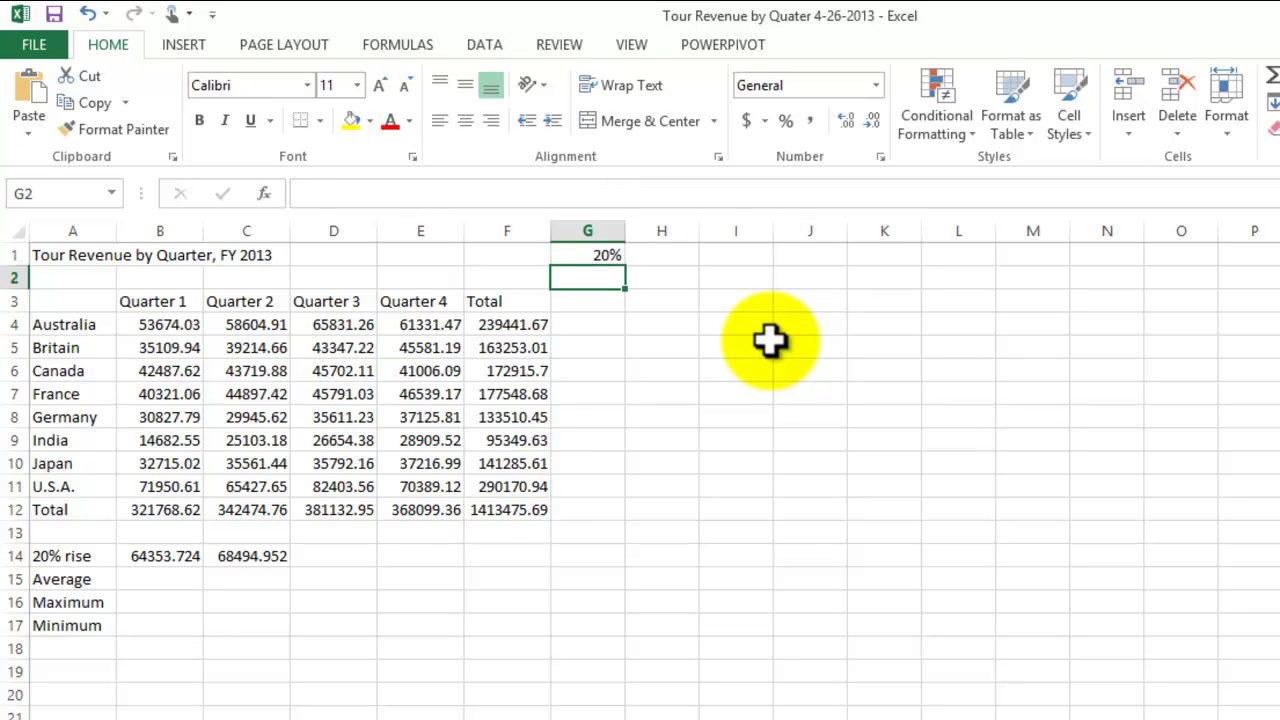
{"action": "left_click", "coordinate": [329, 552]}
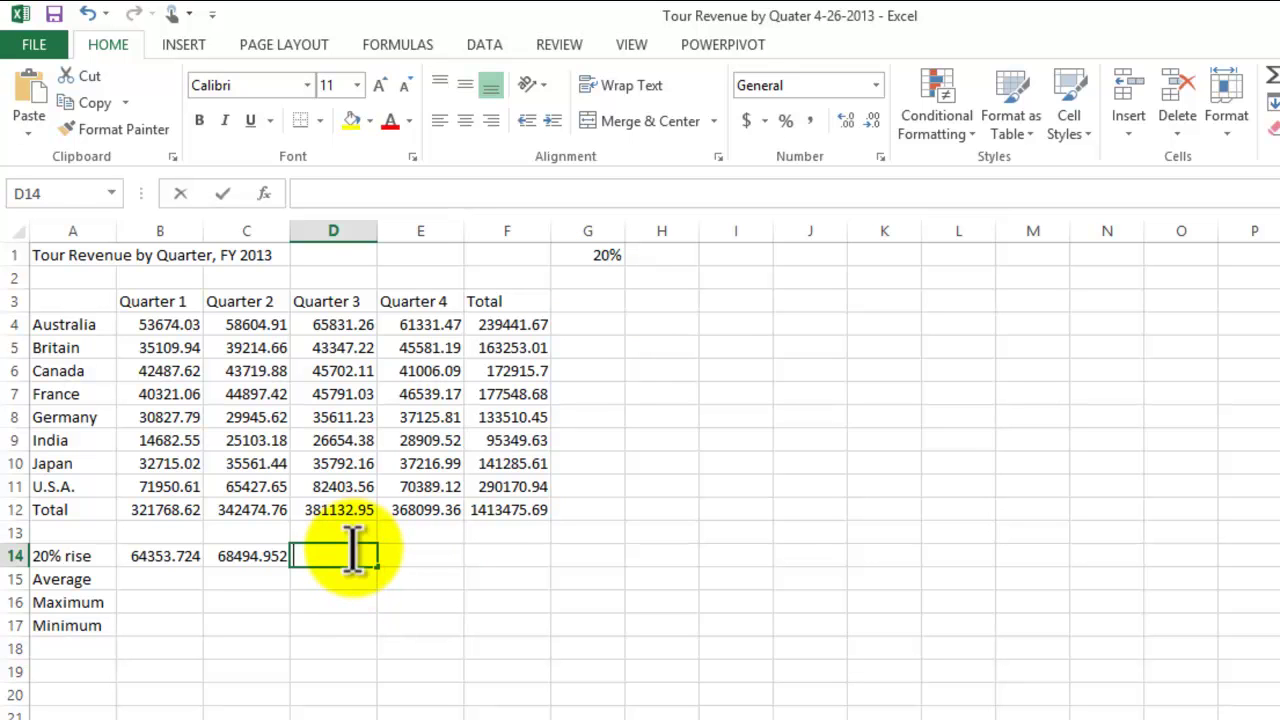
{"action": "type", "text": "="}
{"action": "left_click", "coordinate": [325, 512]}
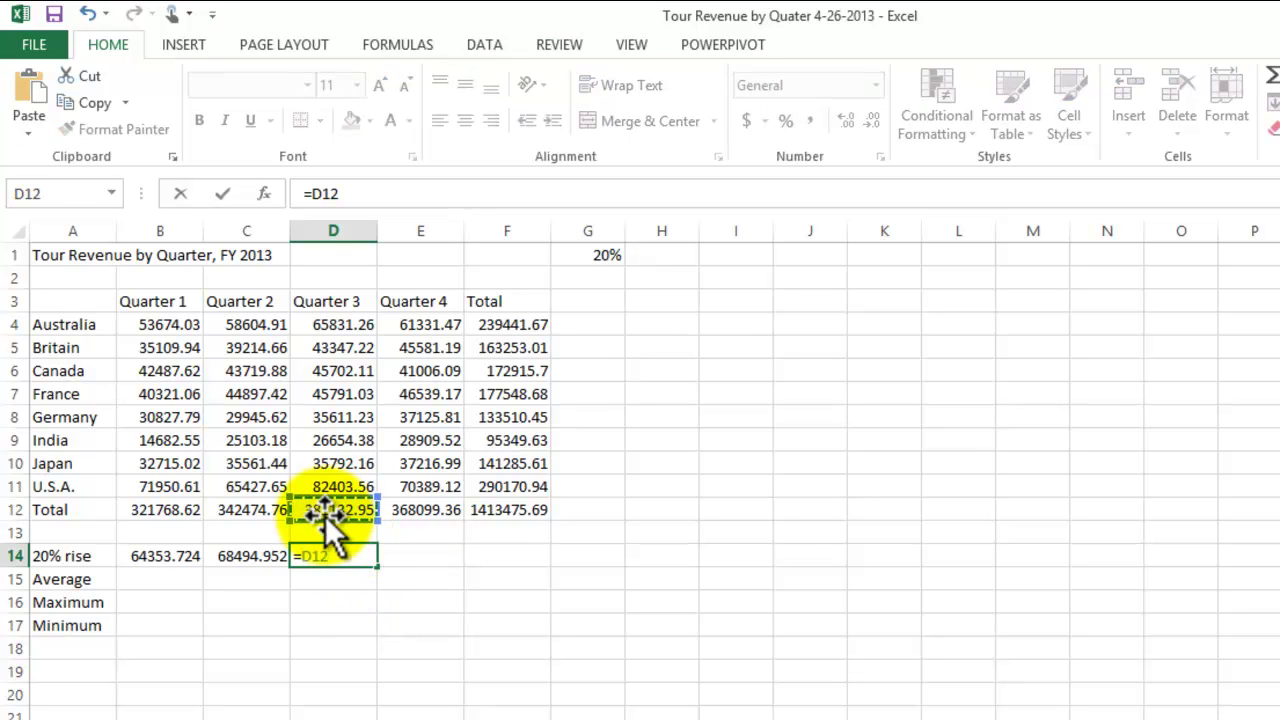
{"action": "type", "text": "*"}
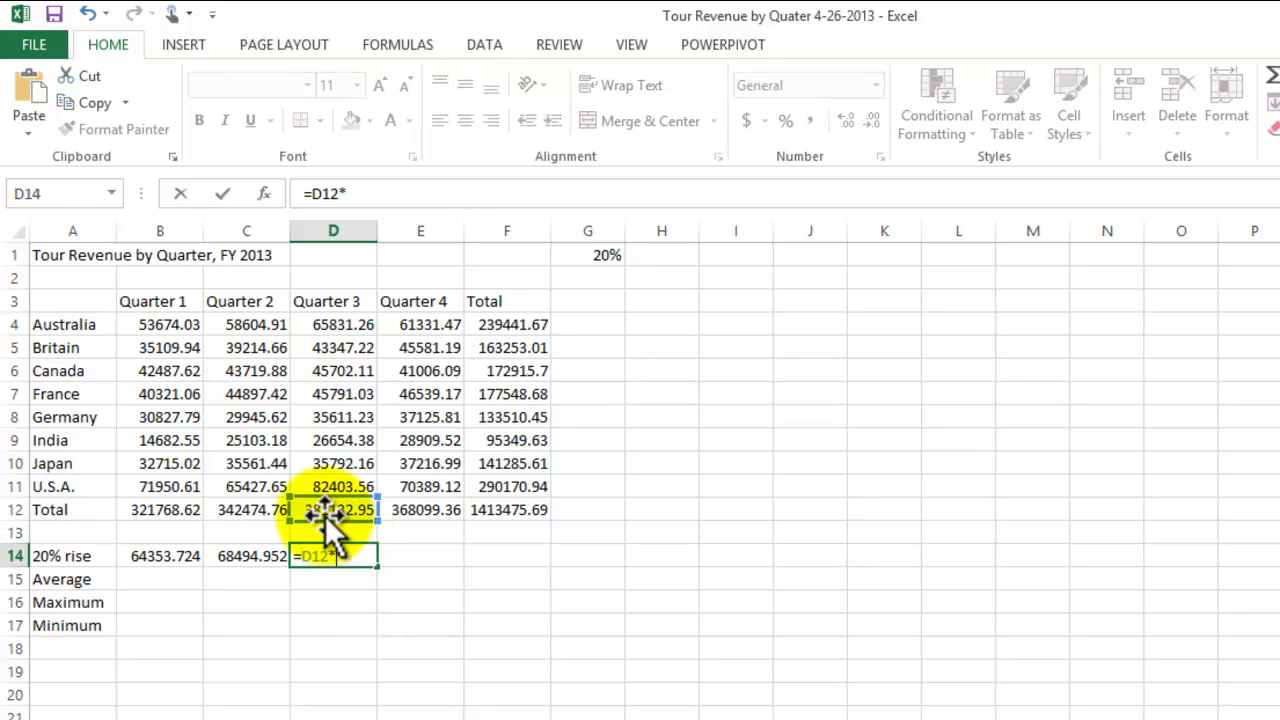
{"action": "left_click", "coordinate": [586, 257]}
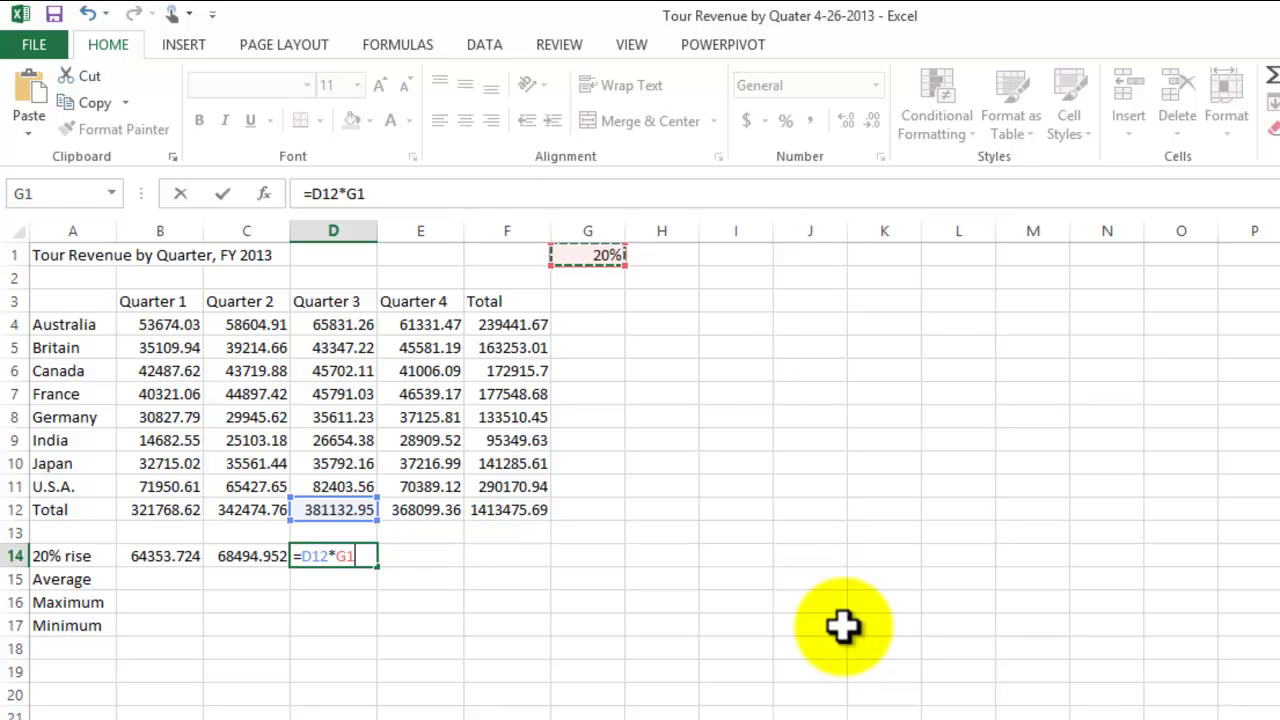
{"action": "key", "text": "Return"}
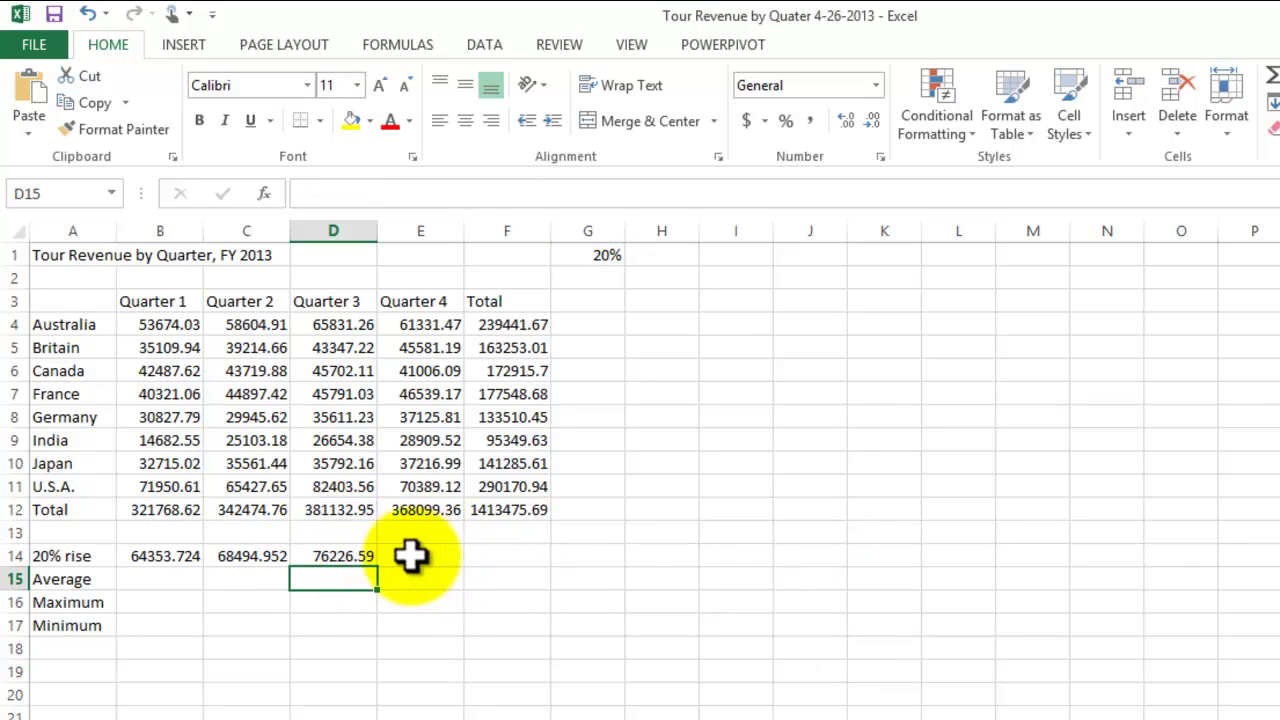
{"action": "left_click", "coordinate": [358, 558]}
- Enter =E12*G1 in E14 for the Quarter 4 rise, giving 73619.872
{"action": "left_click", "coordinate": [429, 557]}
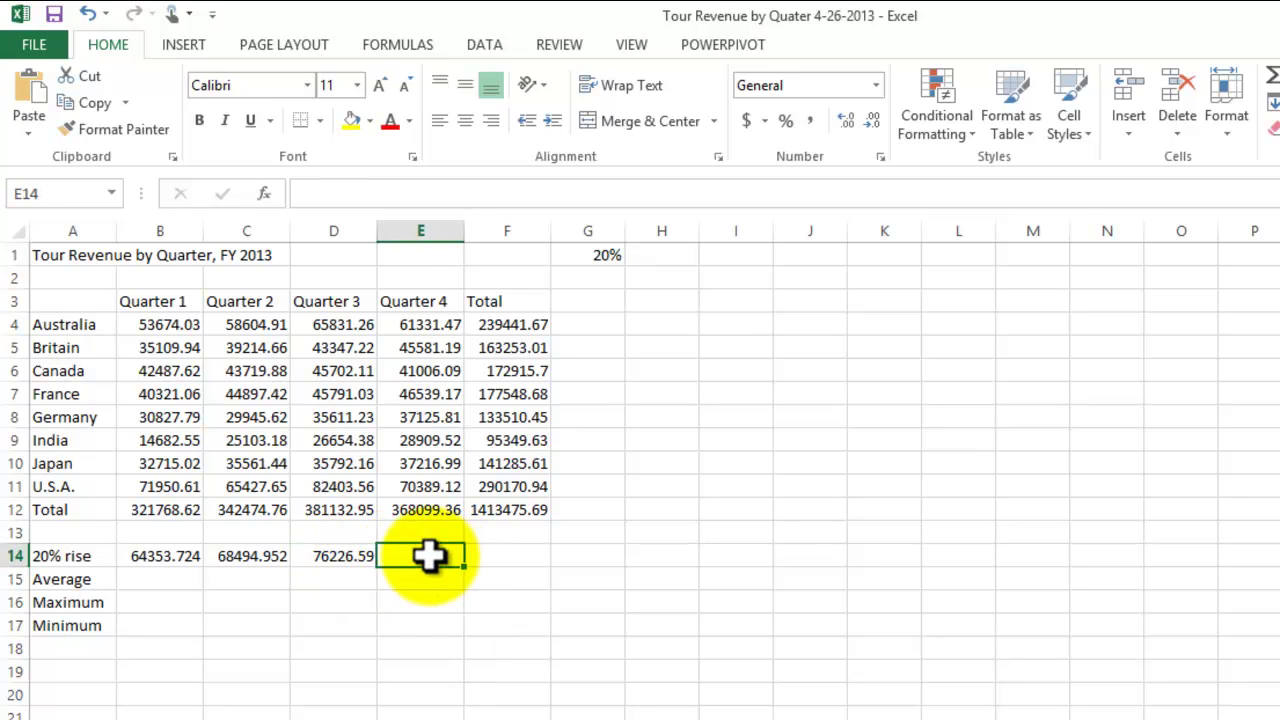
{"action": "type", "text": "="}
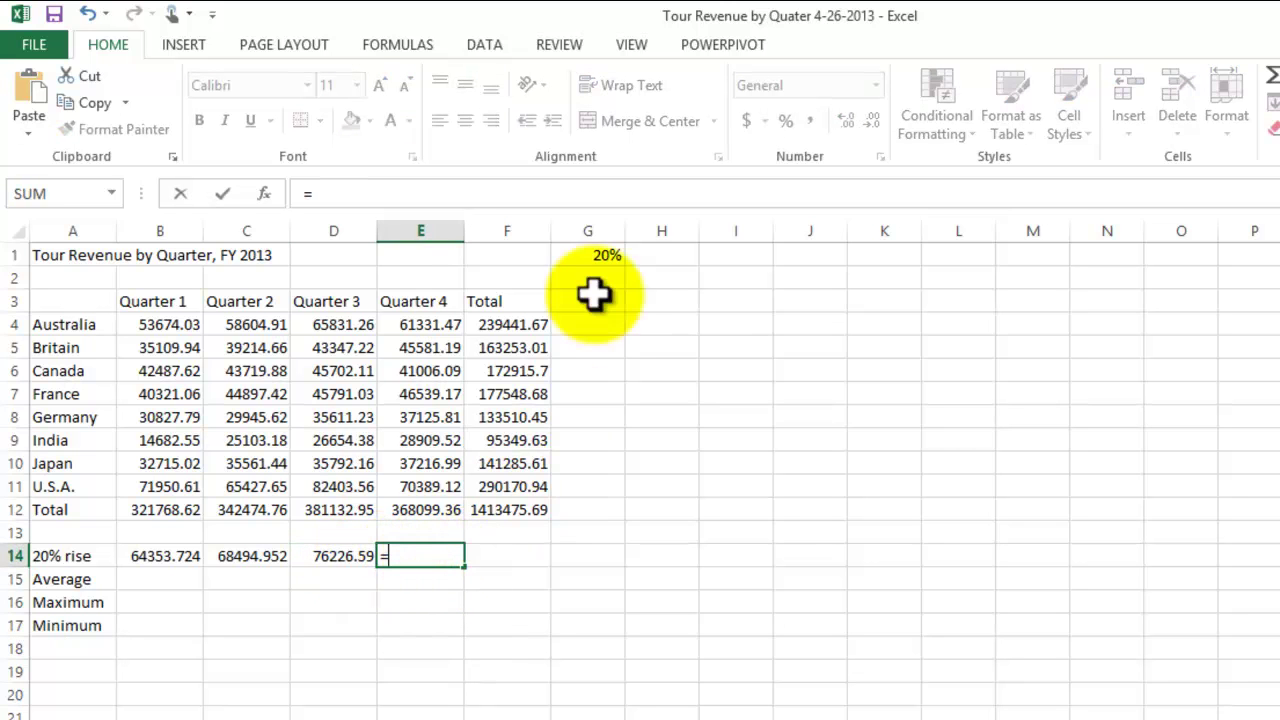
{"action": "left_click", "coordinate": [415, 511]}
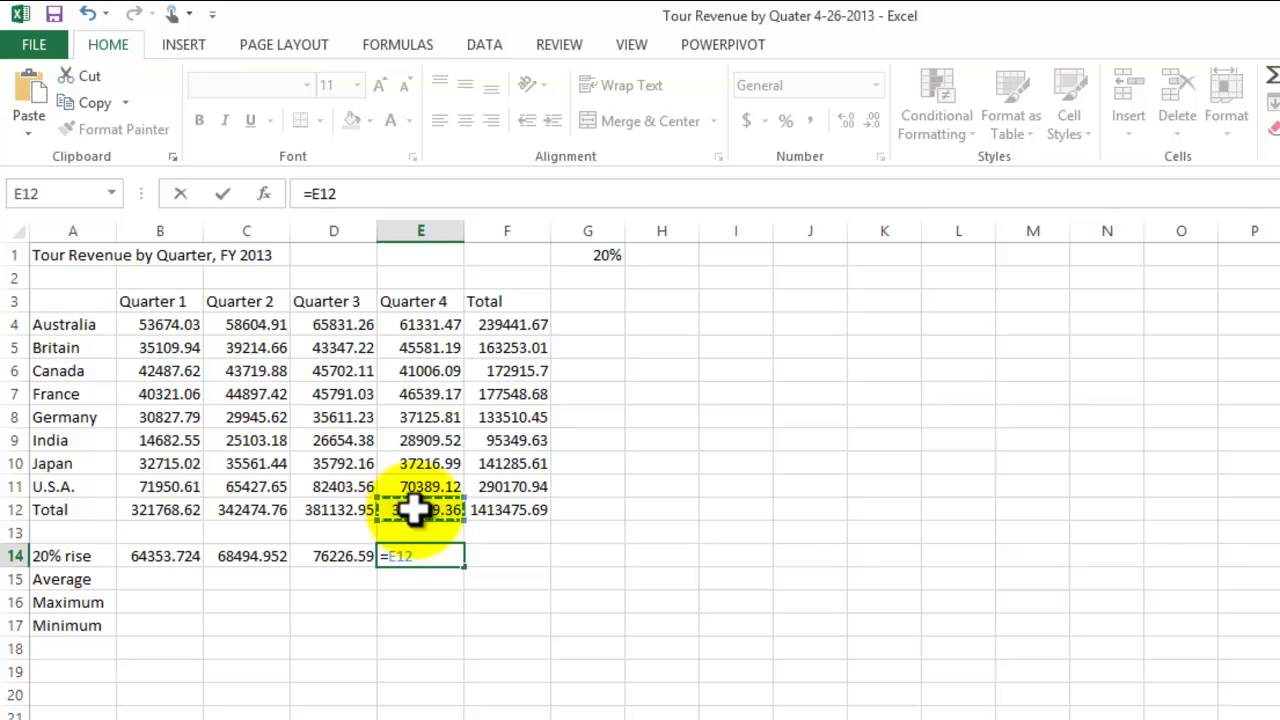
{"action": "type", "text": "*"}
{"action": "left_click", "coordinate": [590, 256]}
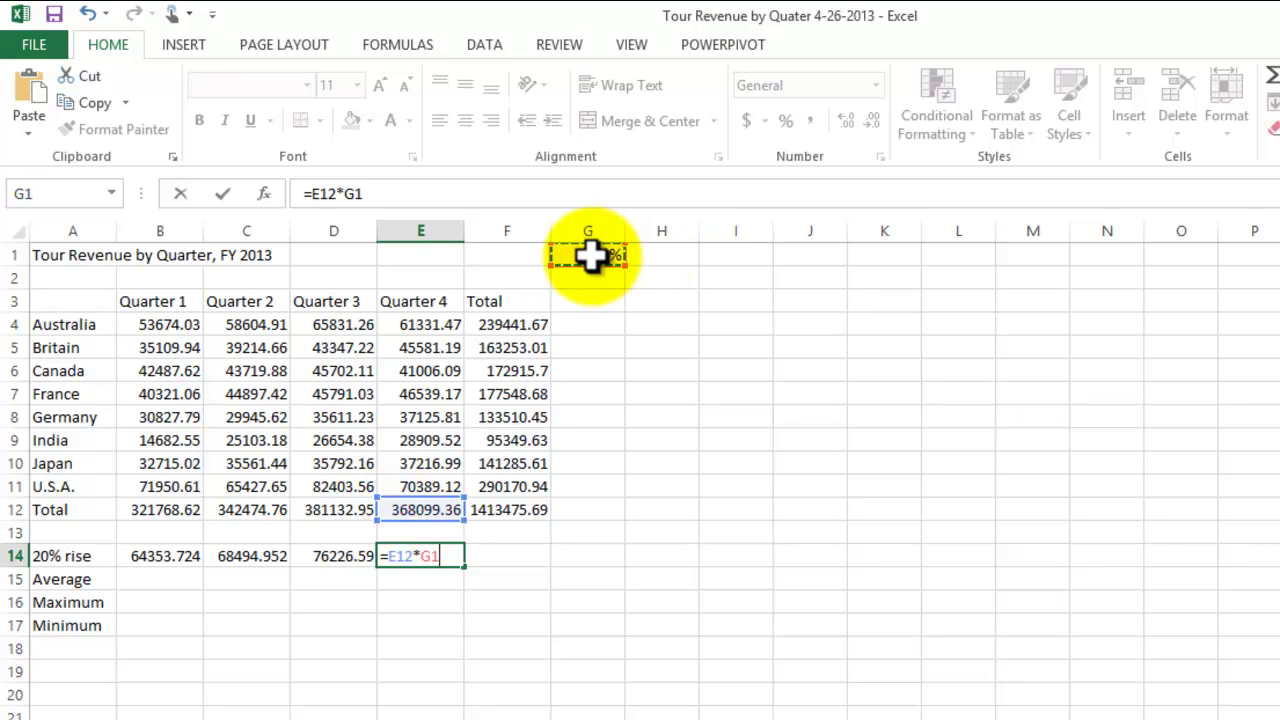
{"action": "key", "text": "Return"}
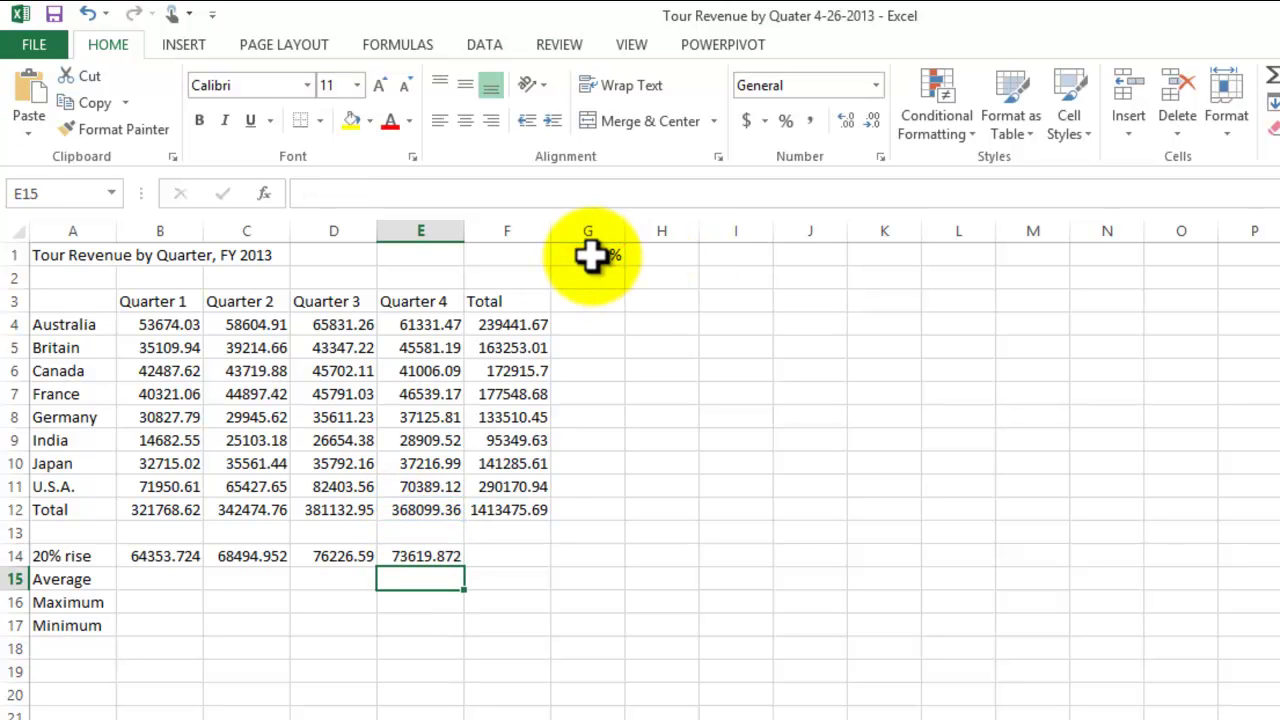
{"action": "left_click", "coordinate": [425, 557]}
- Apply All Borders to the four 20% rise cells B14:E14
{"action": "left_click", "coordinate": [414, 670]}
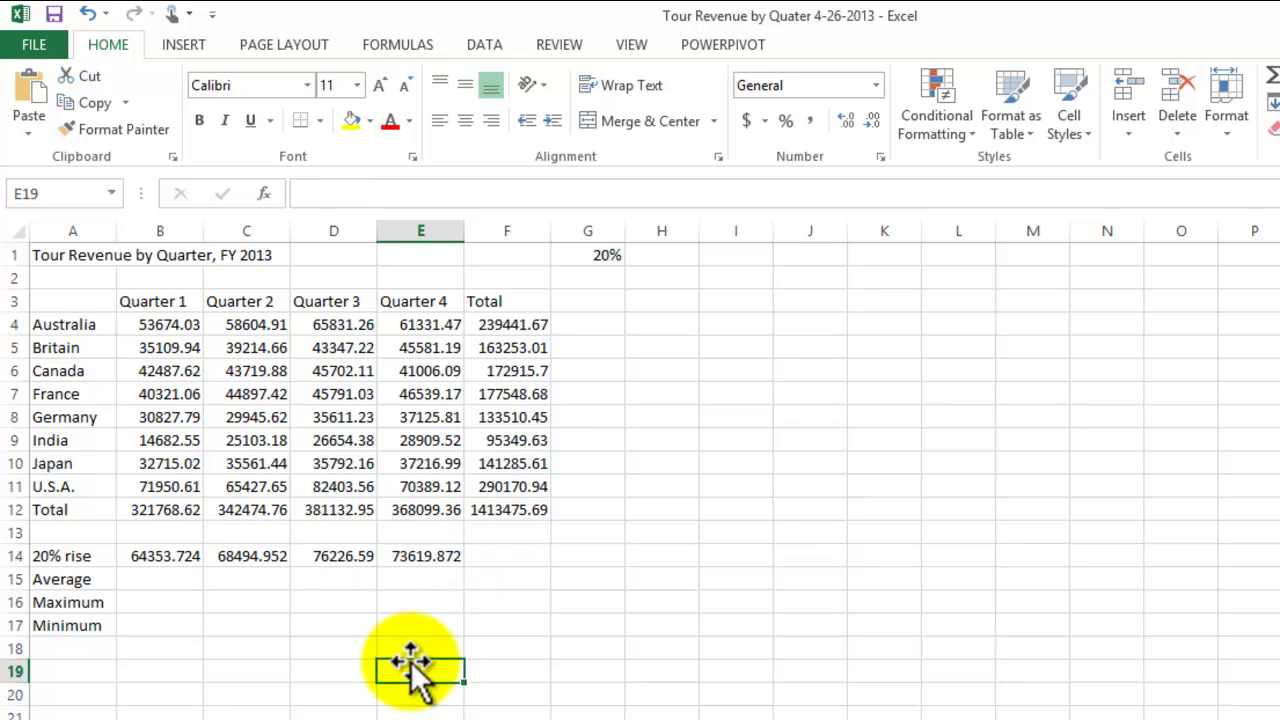
{"action": "left_click_drag", "start_coordinate": [149, 557], "coordinate": [430, 556]}
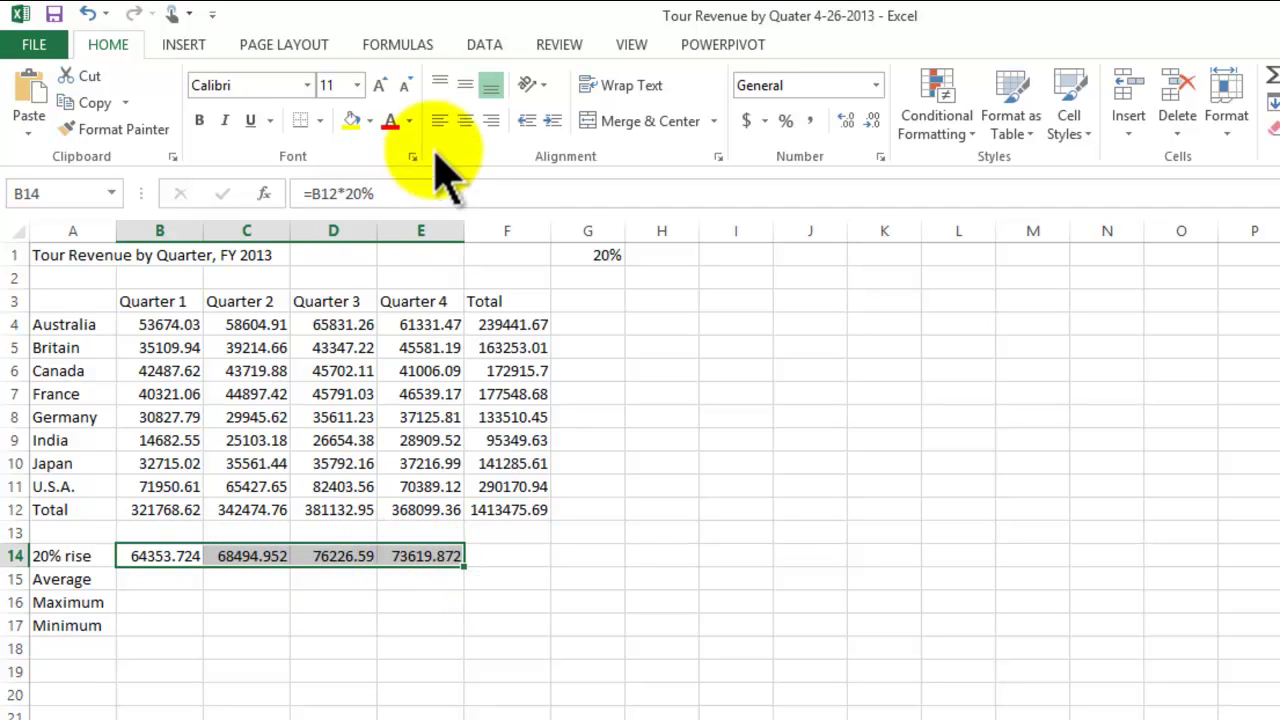
{"action": "left_click", "coordinate": [363, 578]}
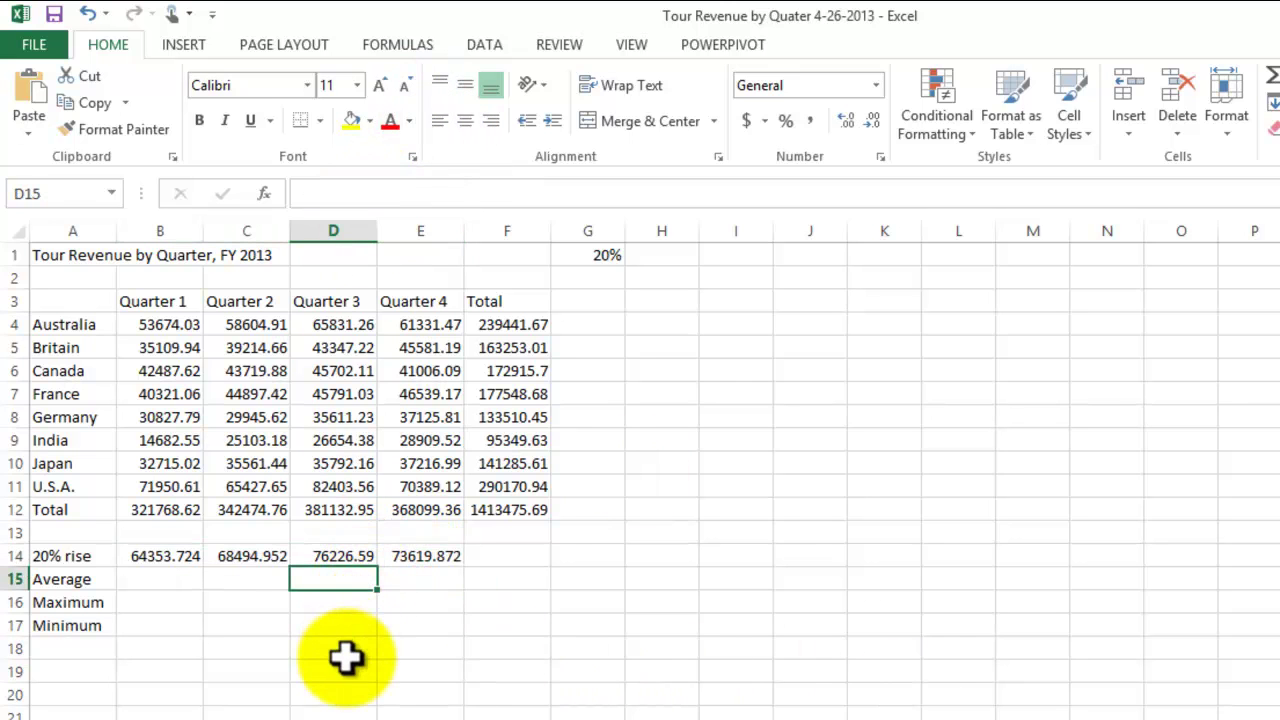
{"action": "left_click_drag", "start_coordinate": [163, 557], "coordinate": [414, 557]}
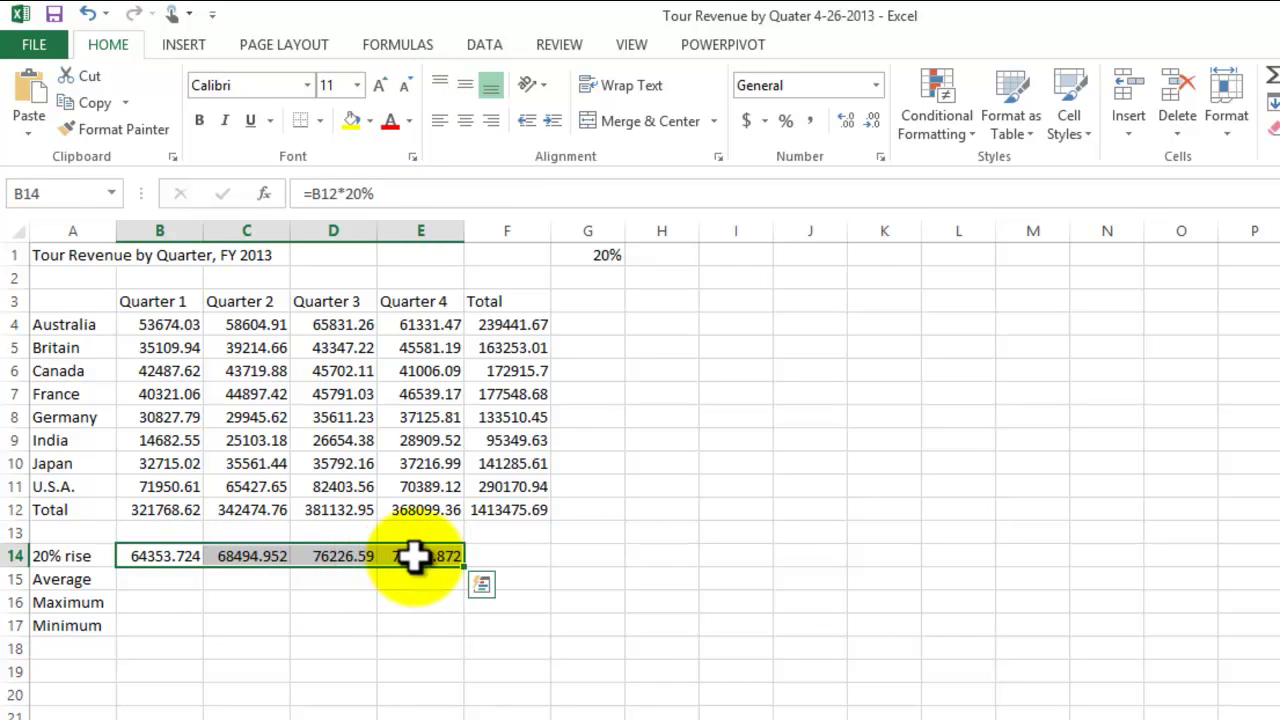
{"action": "left_click", "coordinate": [320, 121]}
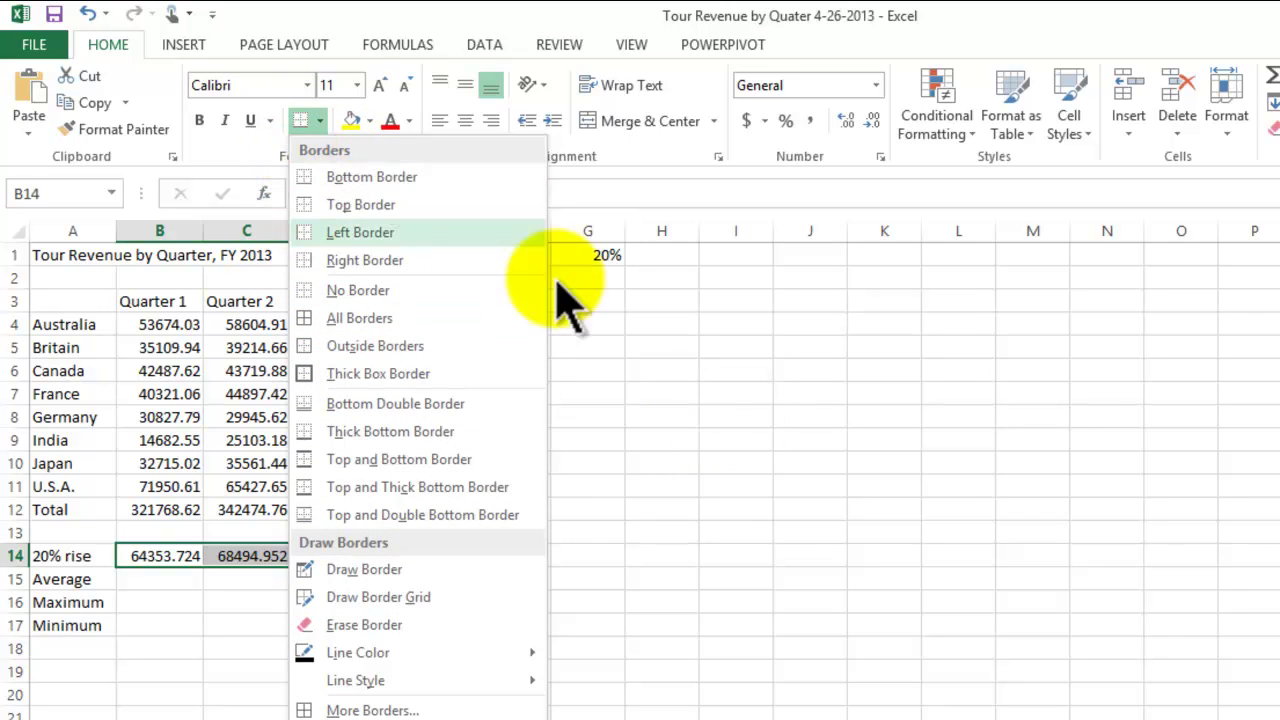
{"action": "left_click", "coordinate": [493, 512]}
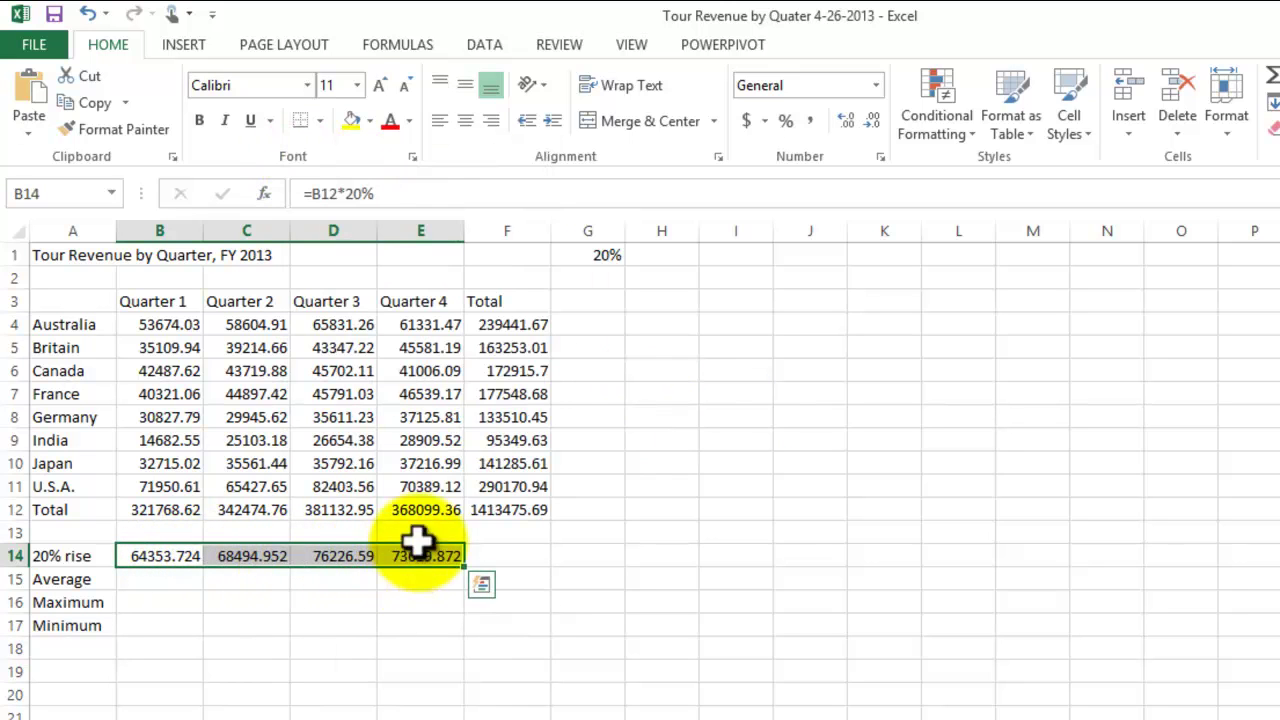
{"action": "left_click", "coordinate": [321, 121]}
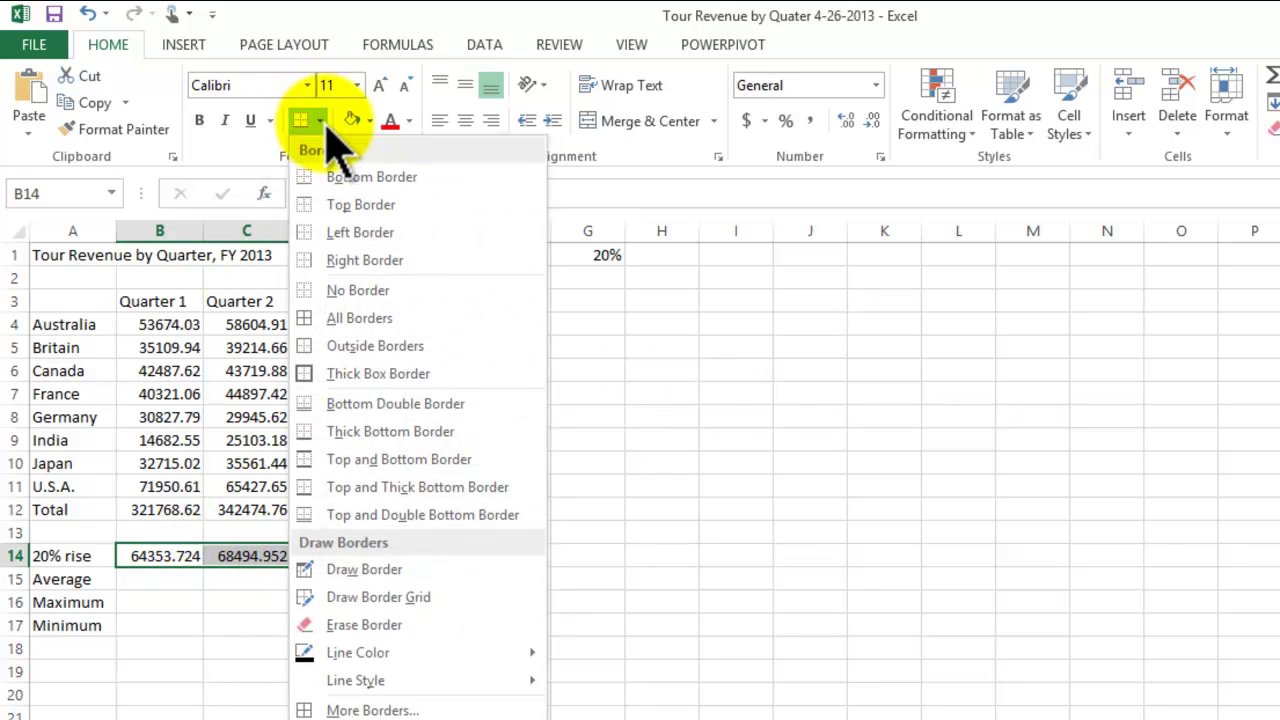
{"action": "left_click", "coordinate": [340, 317]}
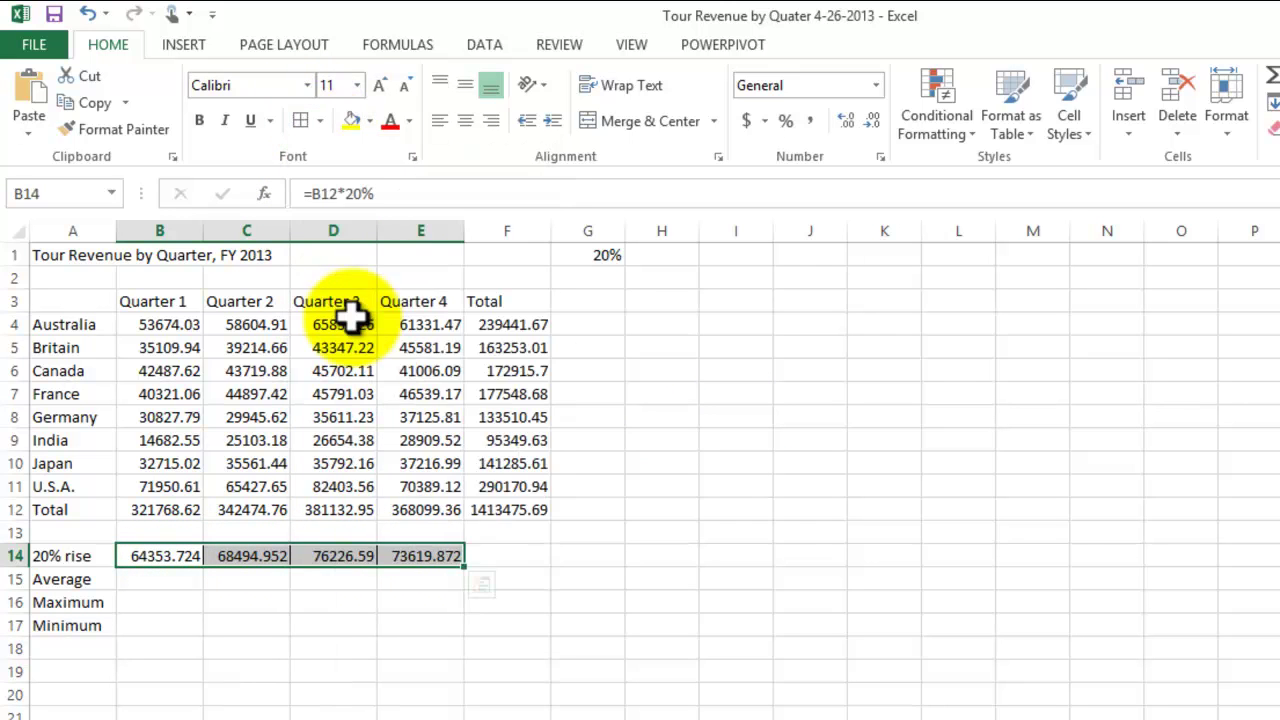
{"action": "left_click", "coordinate": [714, 622]}
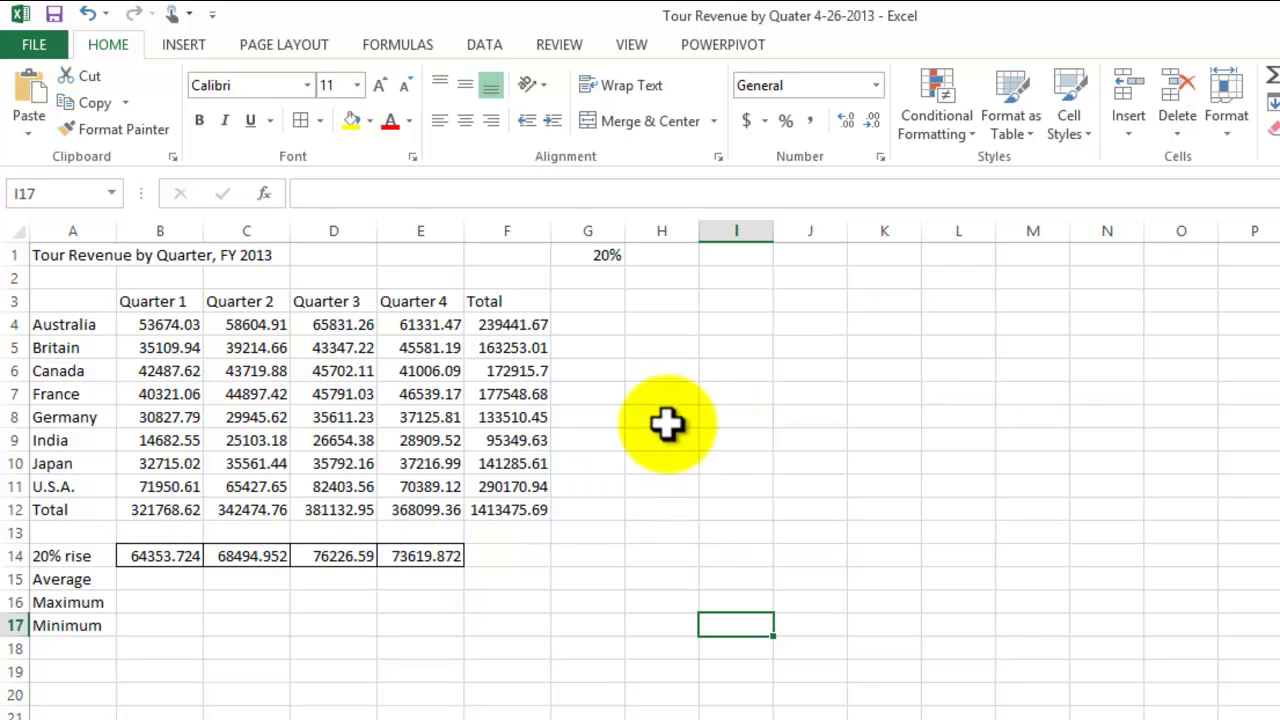
- Change the rate in G1 to 30%, recalculating the Quarter 3 and 4 rises
{"action": "left_click", "coordinate": [597, 250]}
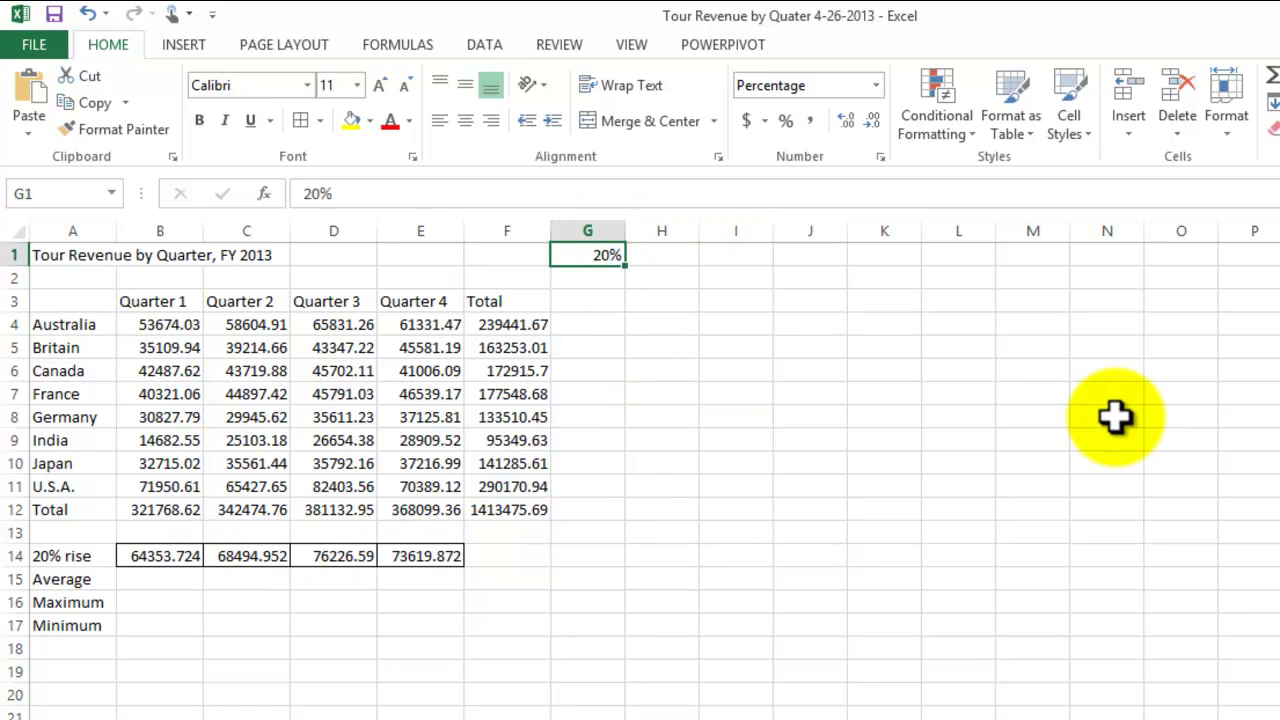
{"action": "type", "text": "30"}
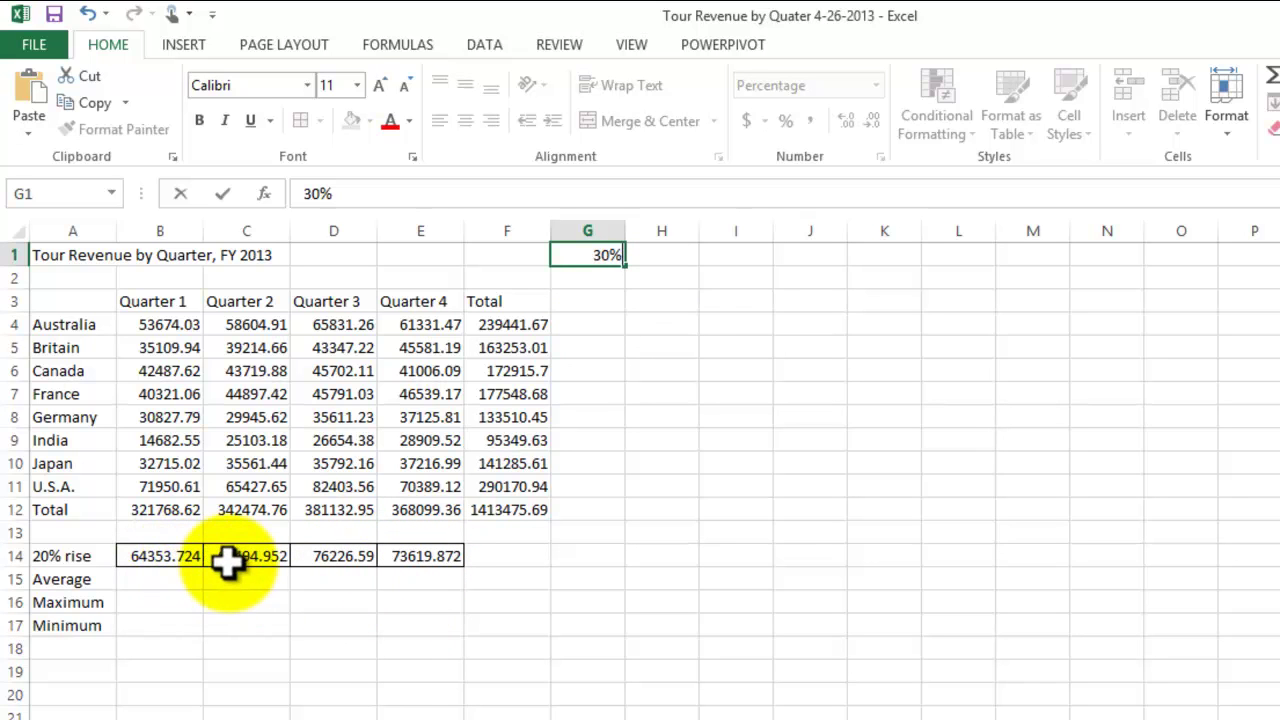
{"action": "key", "text": "Return"}
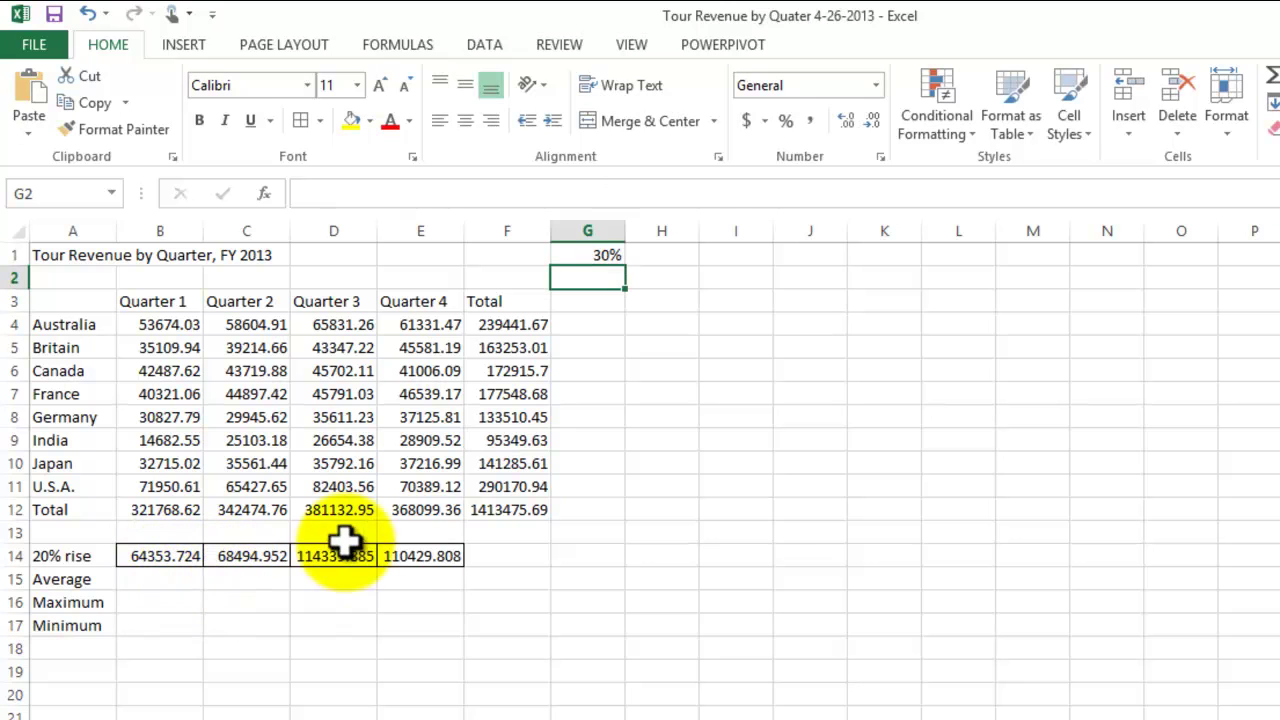
- Review the row 14 rise formulas, re-entering the Quarter 2 formula unchanged
{"action": "left_click", "coordinate": [409, 553]}
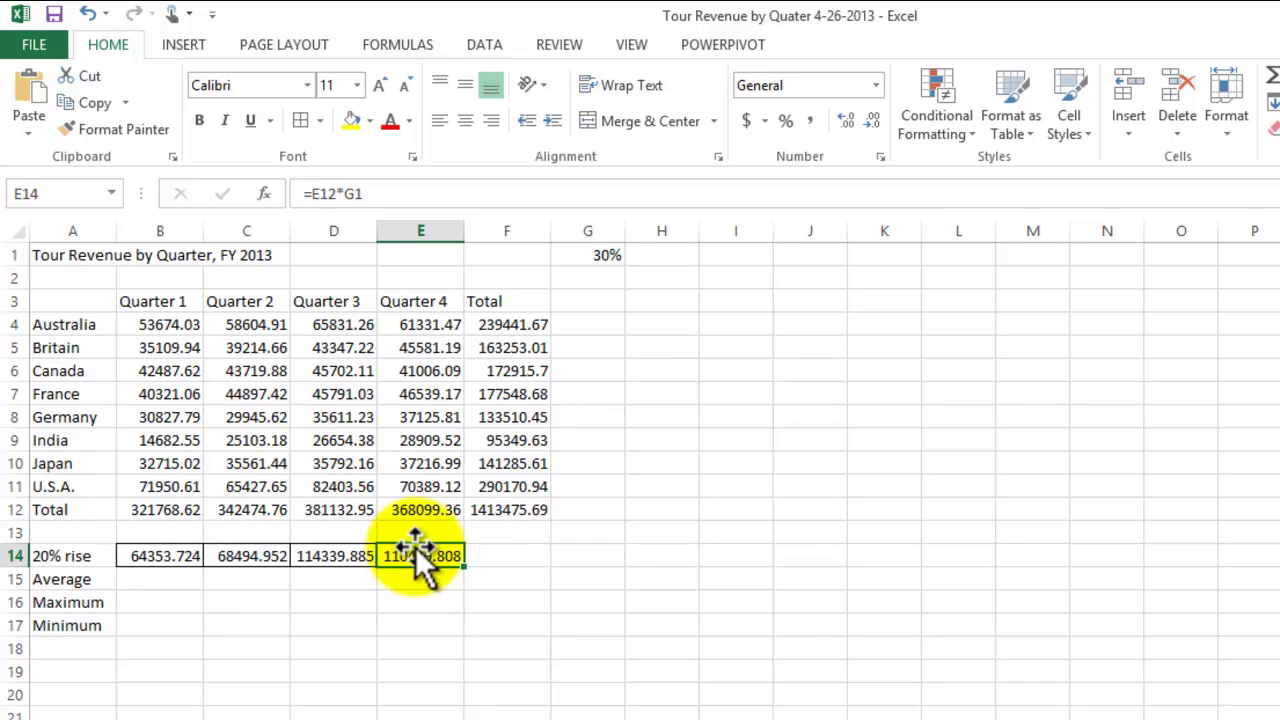
{"action": "left_click", "coordinate": [315, 558]}
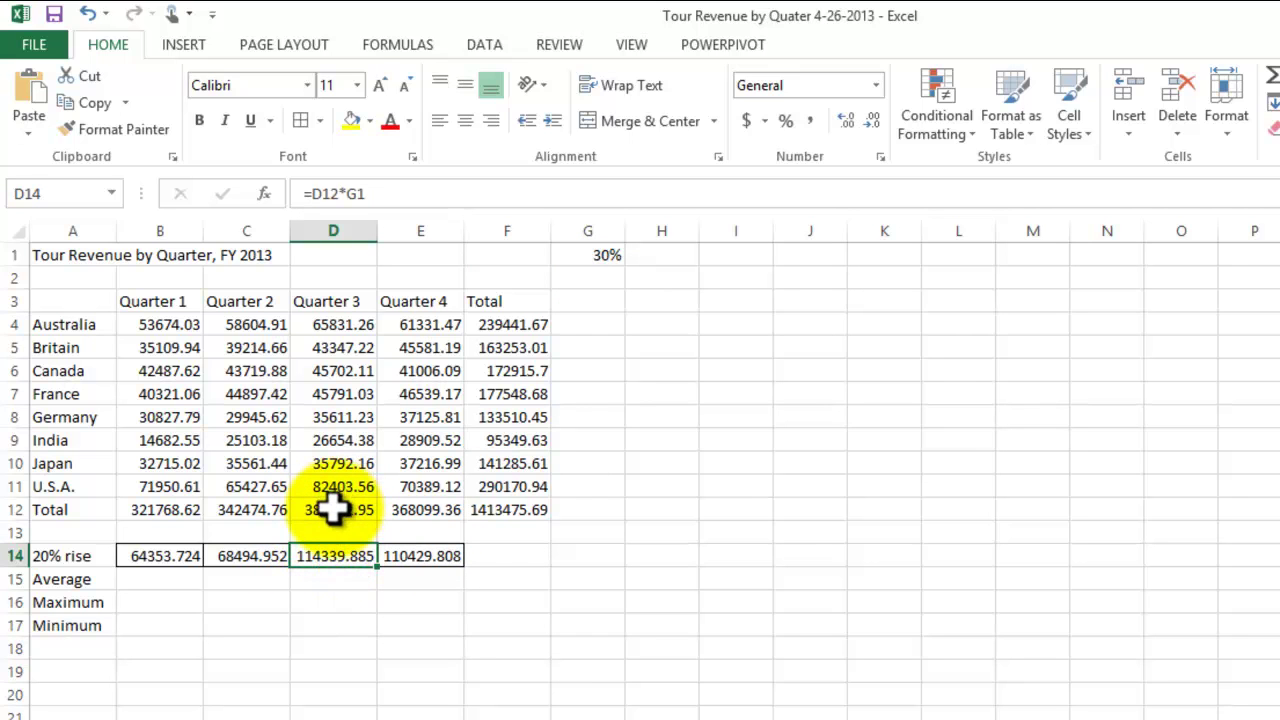
{"action": "left_click", "coordinate": [250, 557]}
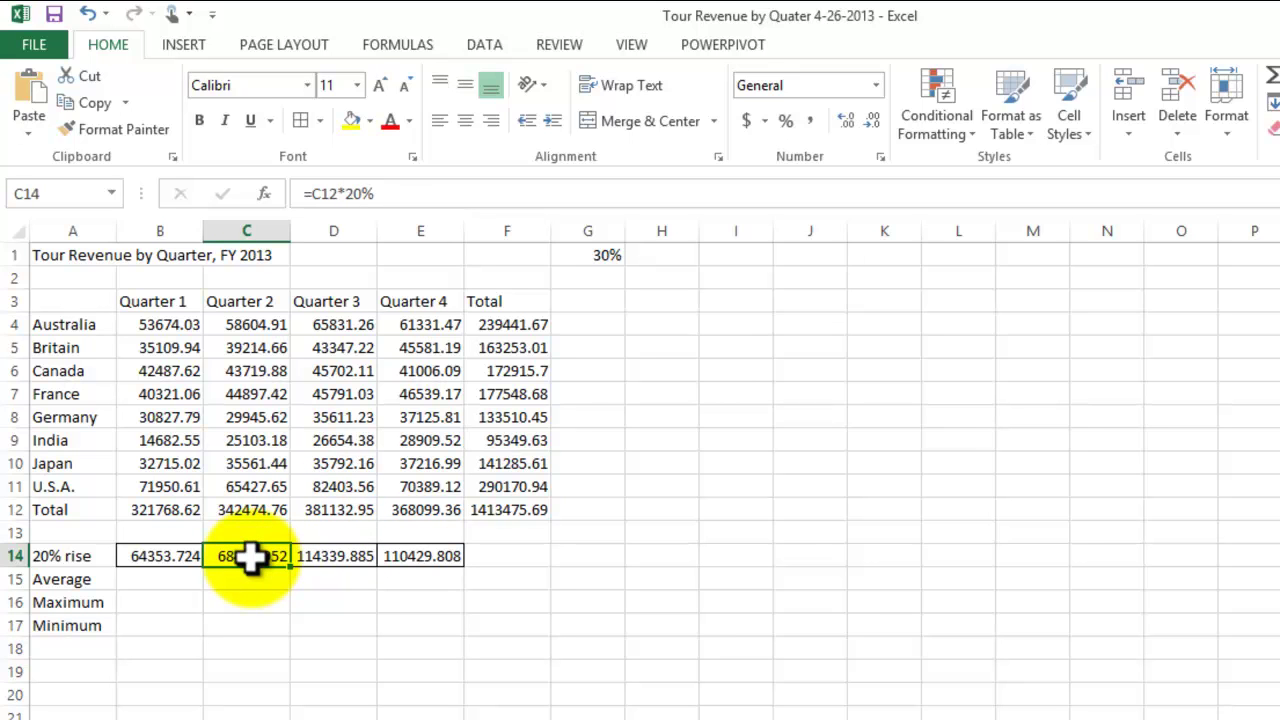
{"action": "left_click", "coordinate": [391, 194]}
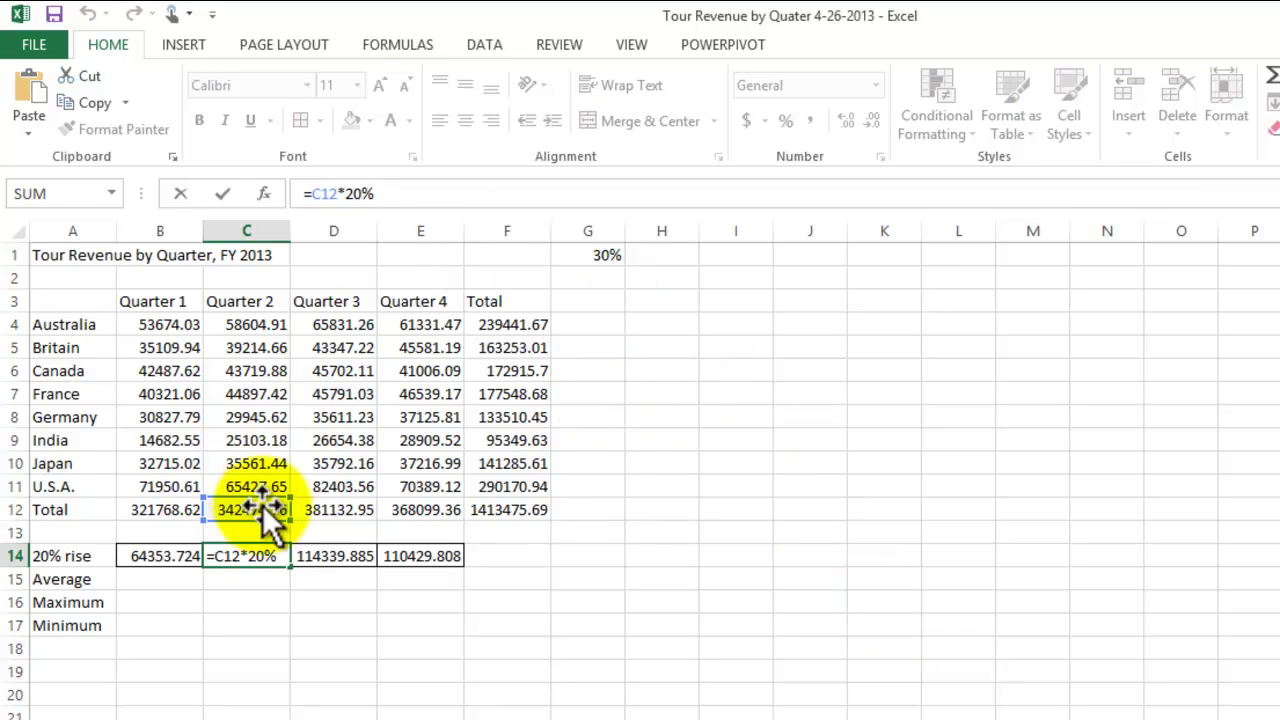
{"action": "left_click", "coordinate": [380, 194]}
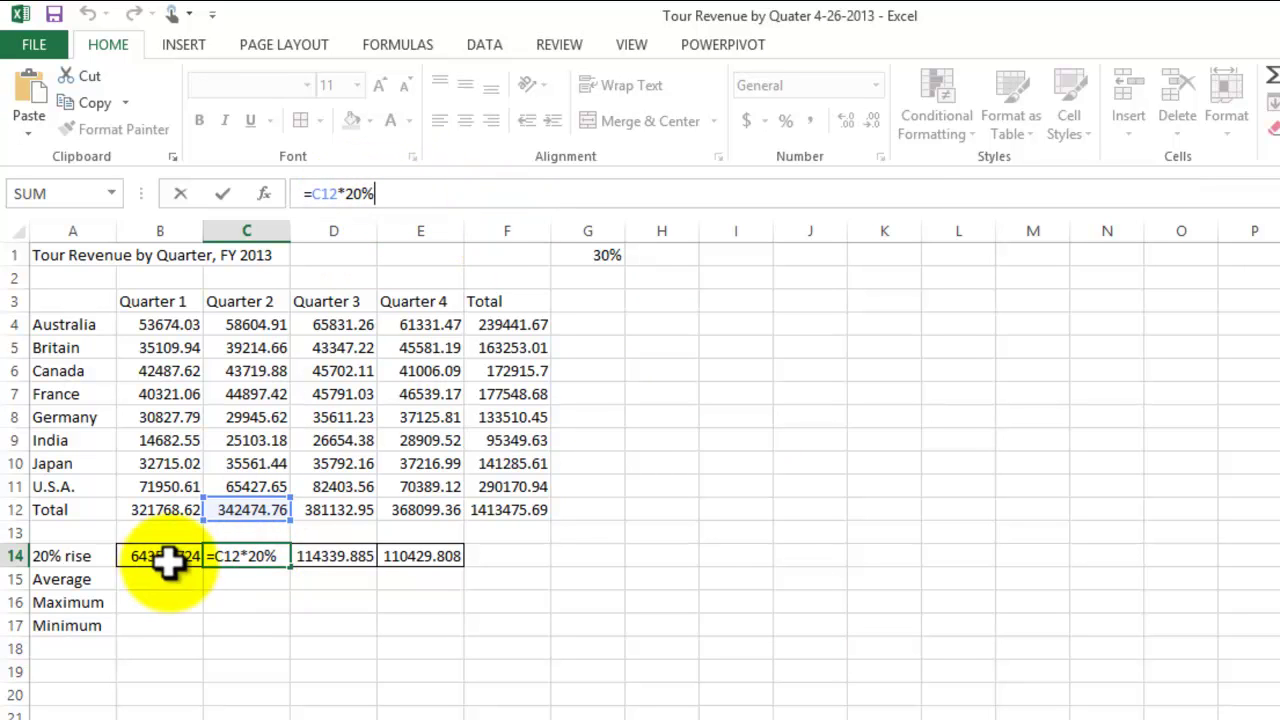
{"action": "key", "text": "Return"}
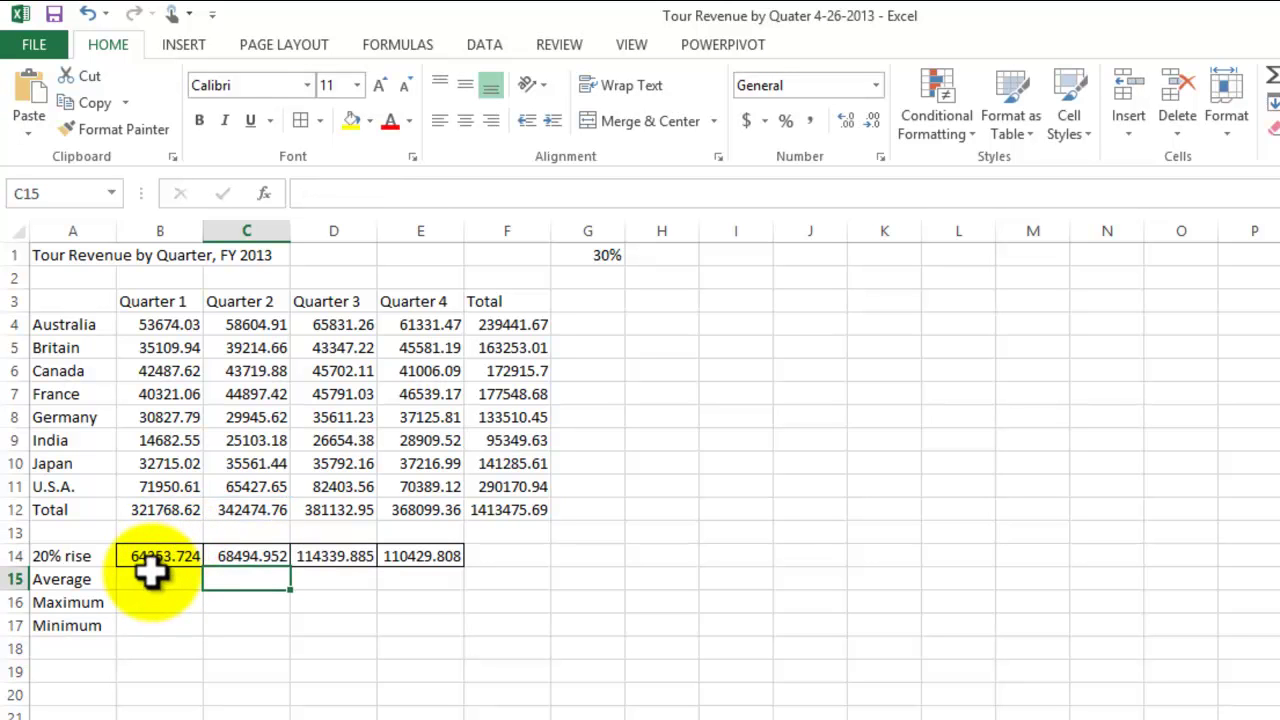
{"action": "left_click", "coordinate": [571, 652]}
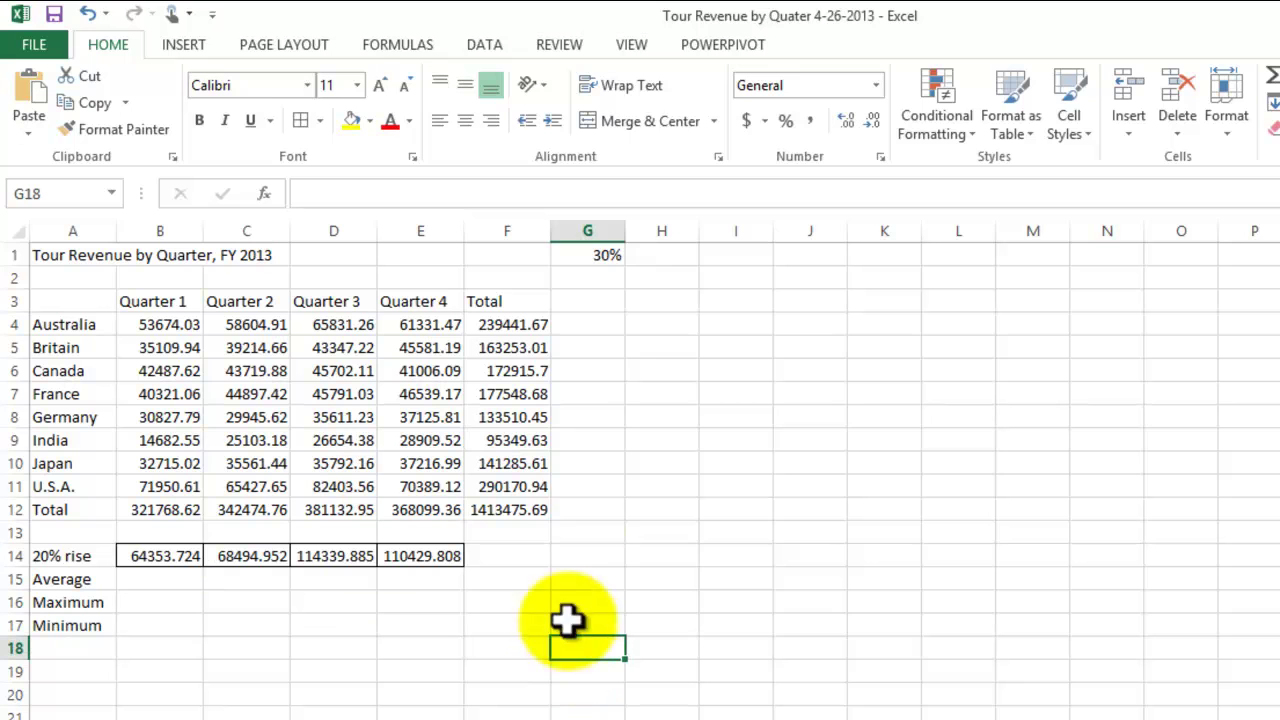
- Change the Quarter 1 rise in B14 to =B12*G1 instead of a fixed 20%
{"action": "left_click", "coordinate": [594, 257]}
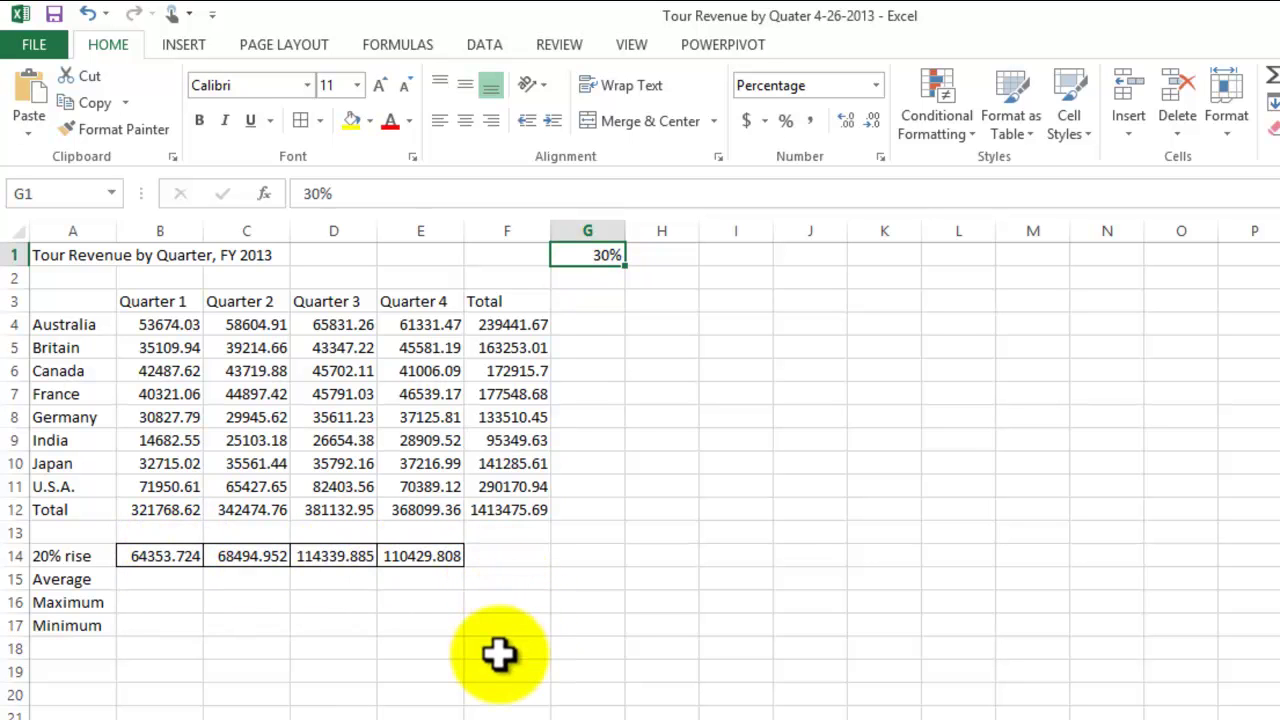
{"action": "left_click", "coordinate": [167, 560]}
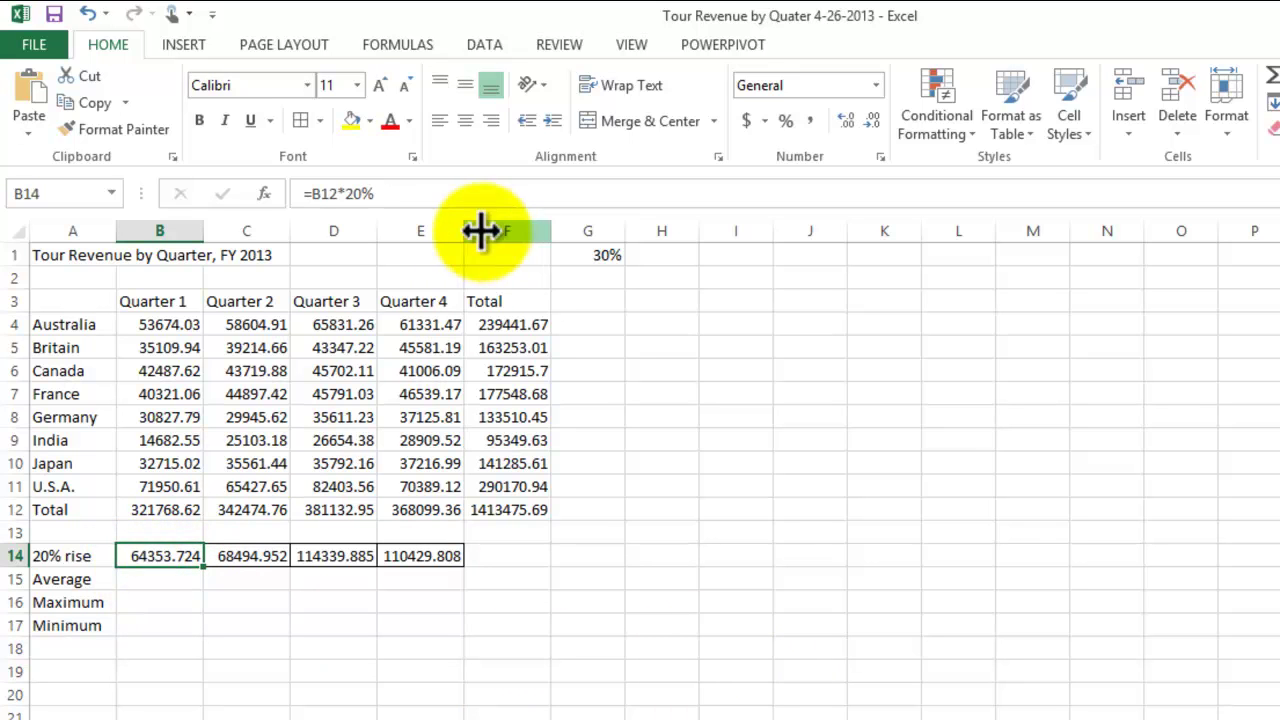
{"action": "left_click", "coordinate": [400, 193]}
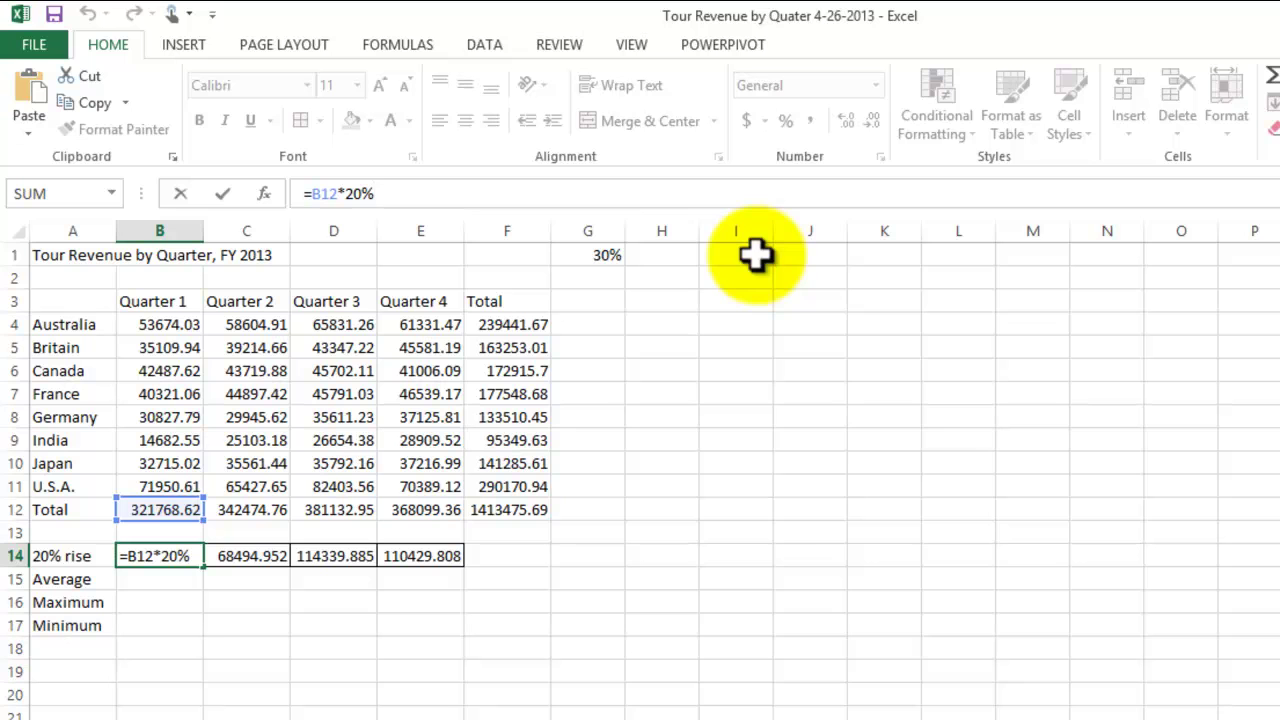
{"action": "key", "text": "BackSpace"}
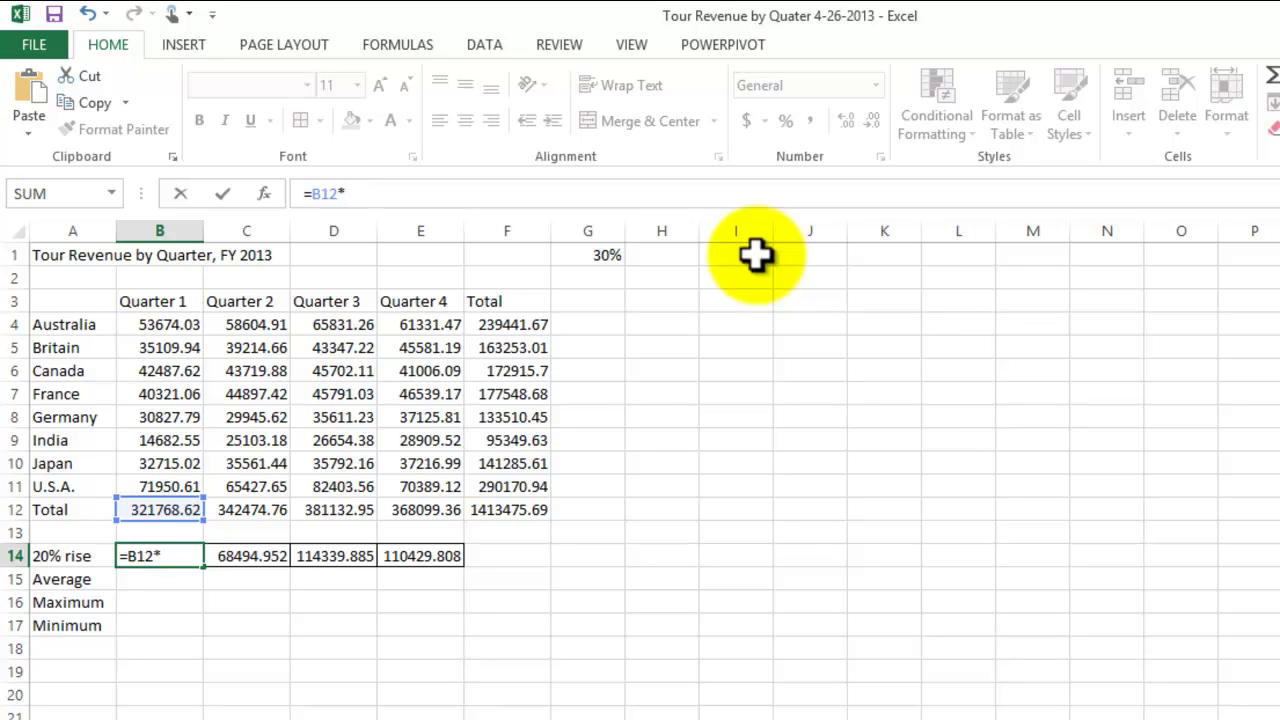
{"action": "left_click", "coordinate": [590, 255]}
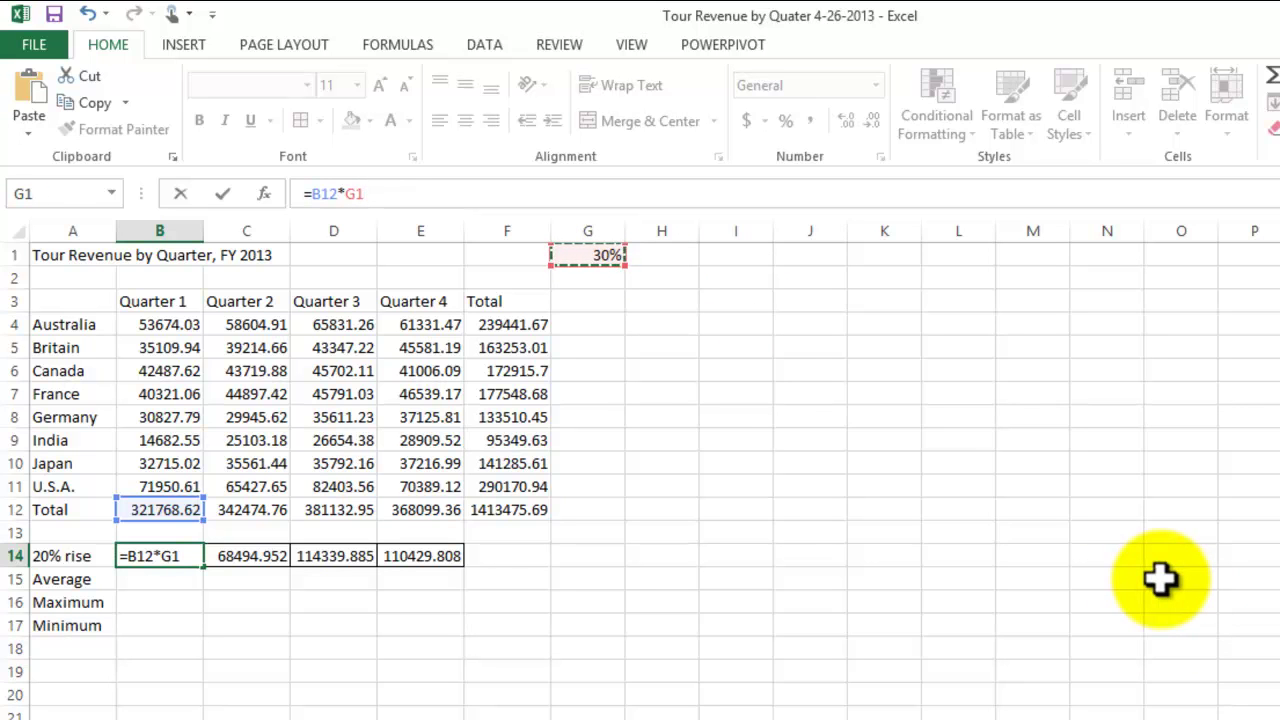
{"action": "key", "text": "Return"}
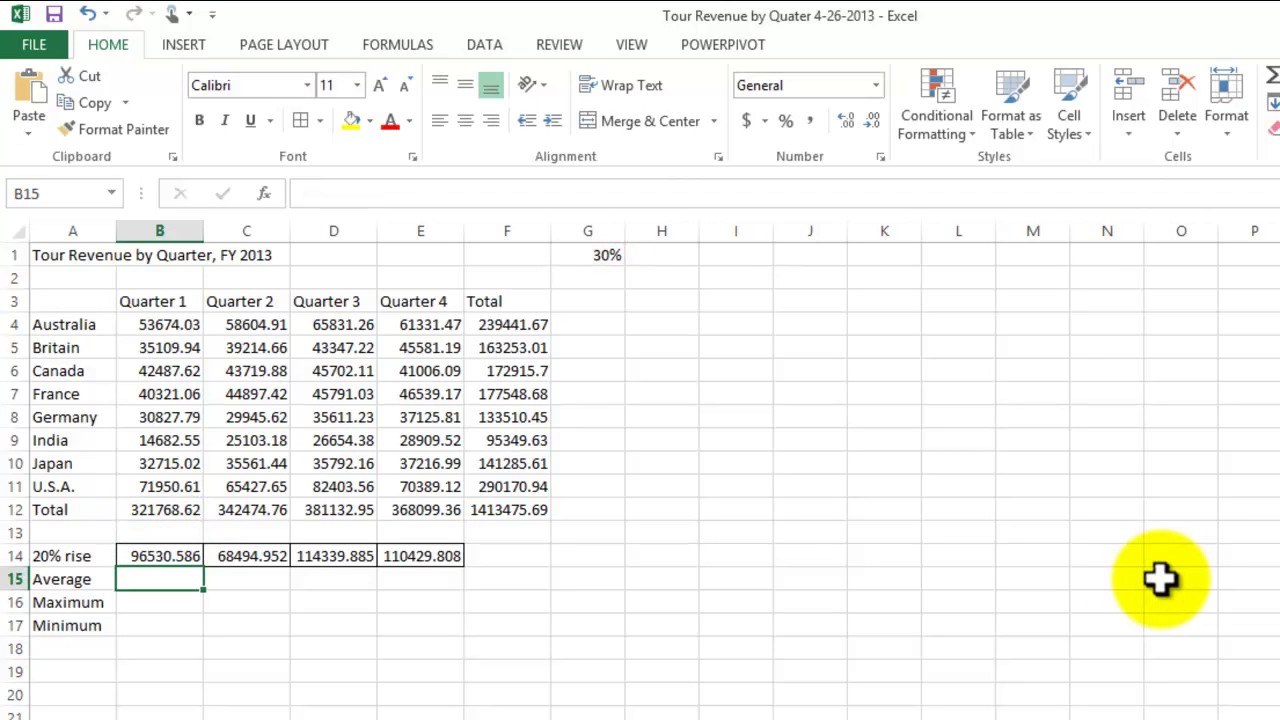
- Change the Quarter 2 rise in C14 to =C12*G1, giving 102742.428
{"action": "left_click", "coordinate": [251, 558]}
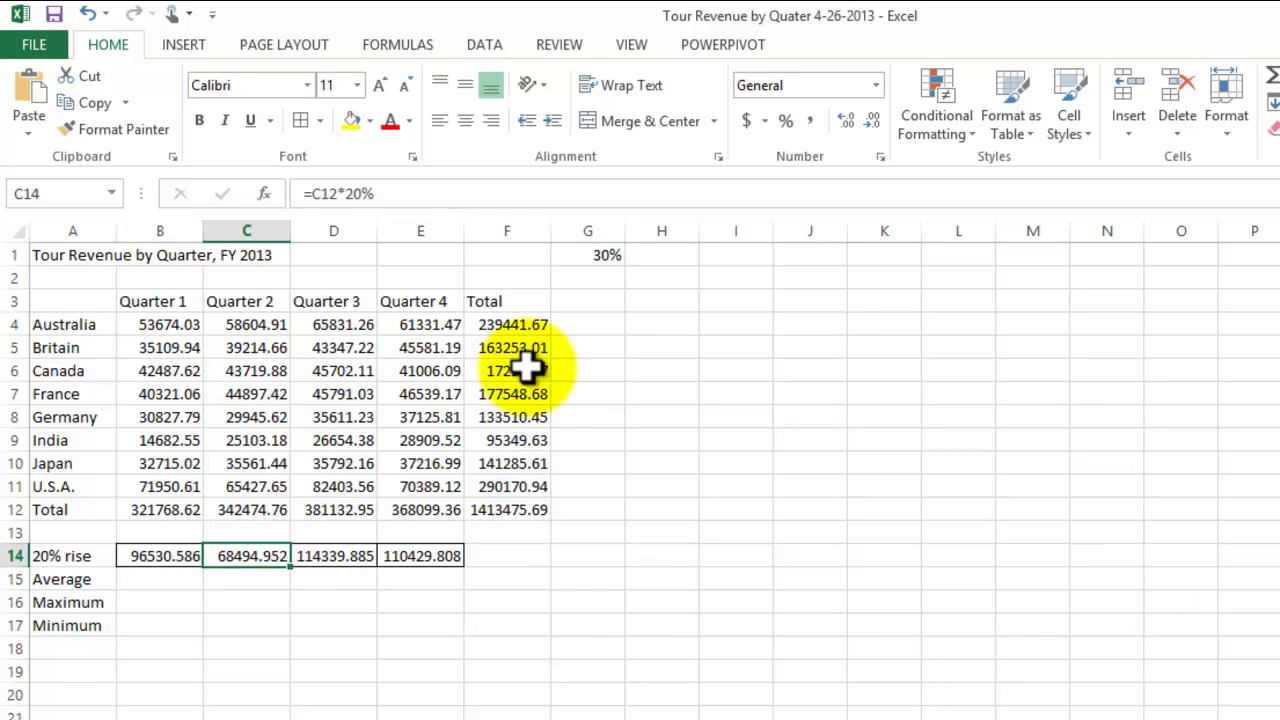
{"action": "left_click", "coordinate": [378, 193]}
{"action": "key", "text": "BackSpace"}
{"action": "key", "text": "BackSpace"}
{"action": "key", "text": "BackSpace"}
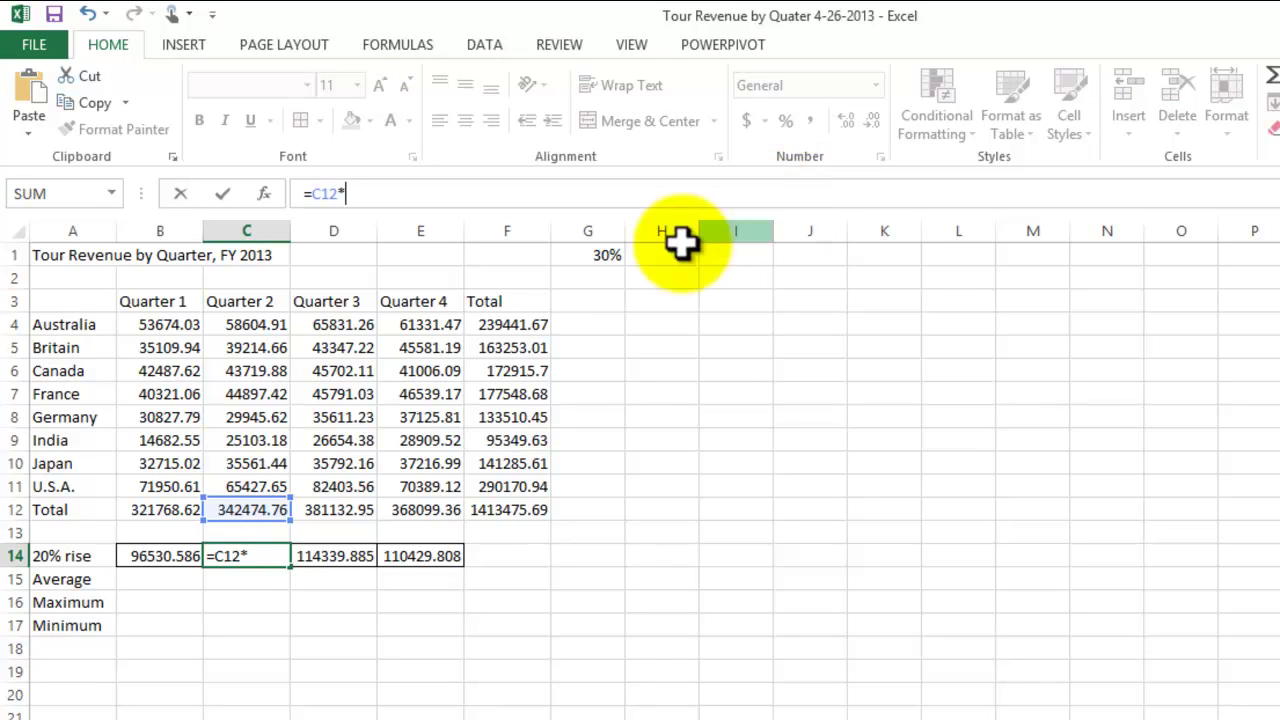
{"action": "left_click", "coordinate": [587, 258]}
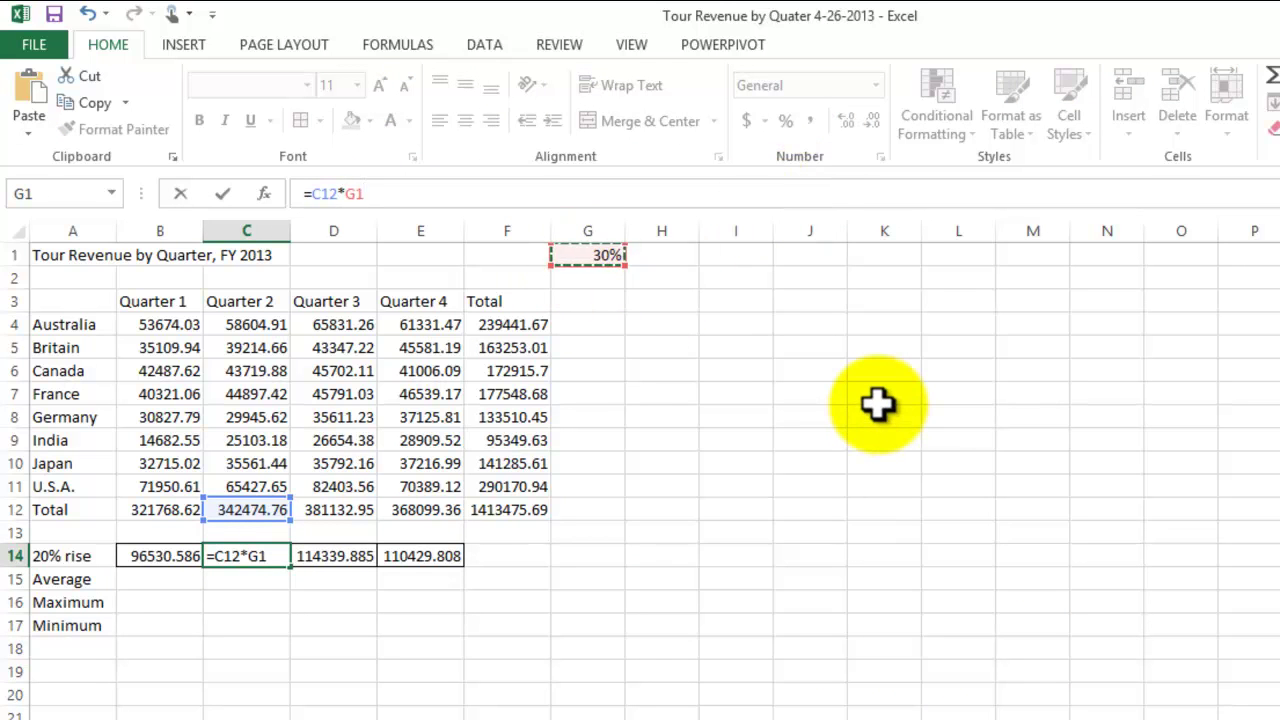
{"action": "key", "text": "Return"}
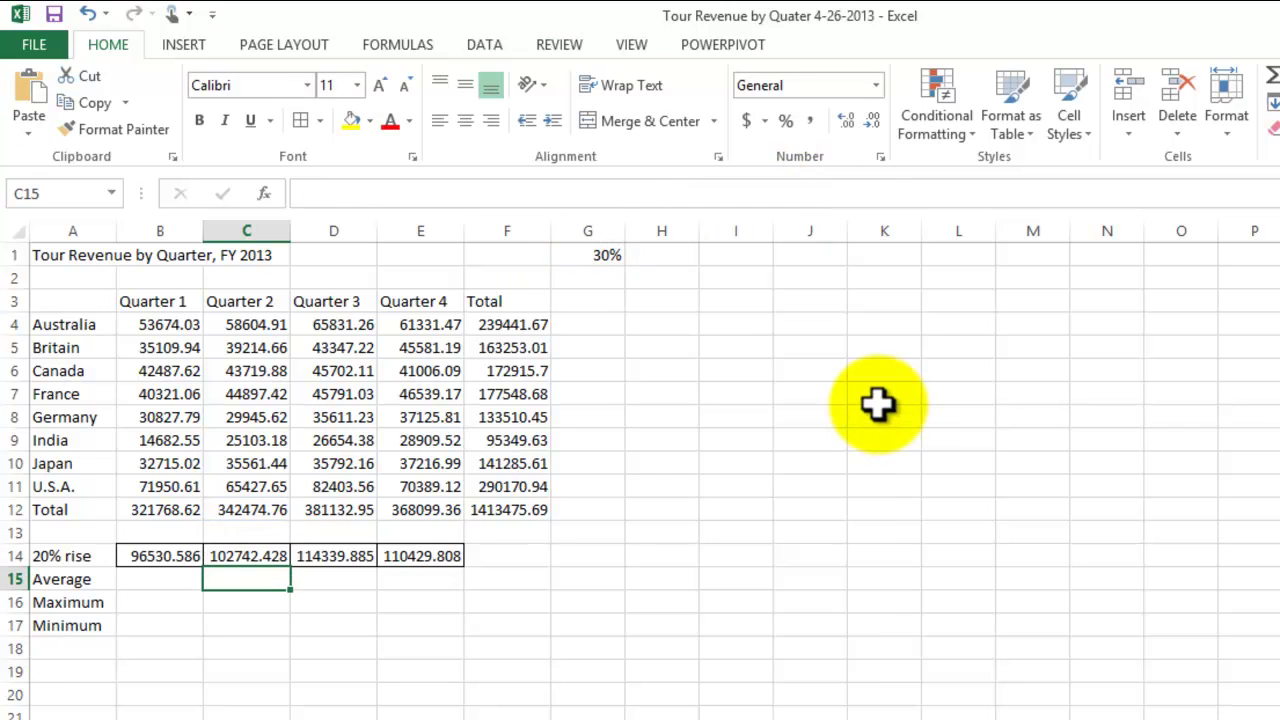
{"action": "left_click_drag", "start_coordinate": [150, 560], "coordinate": [430, 558]}
{"action": "left_click", "coordinate": [706, 632]}
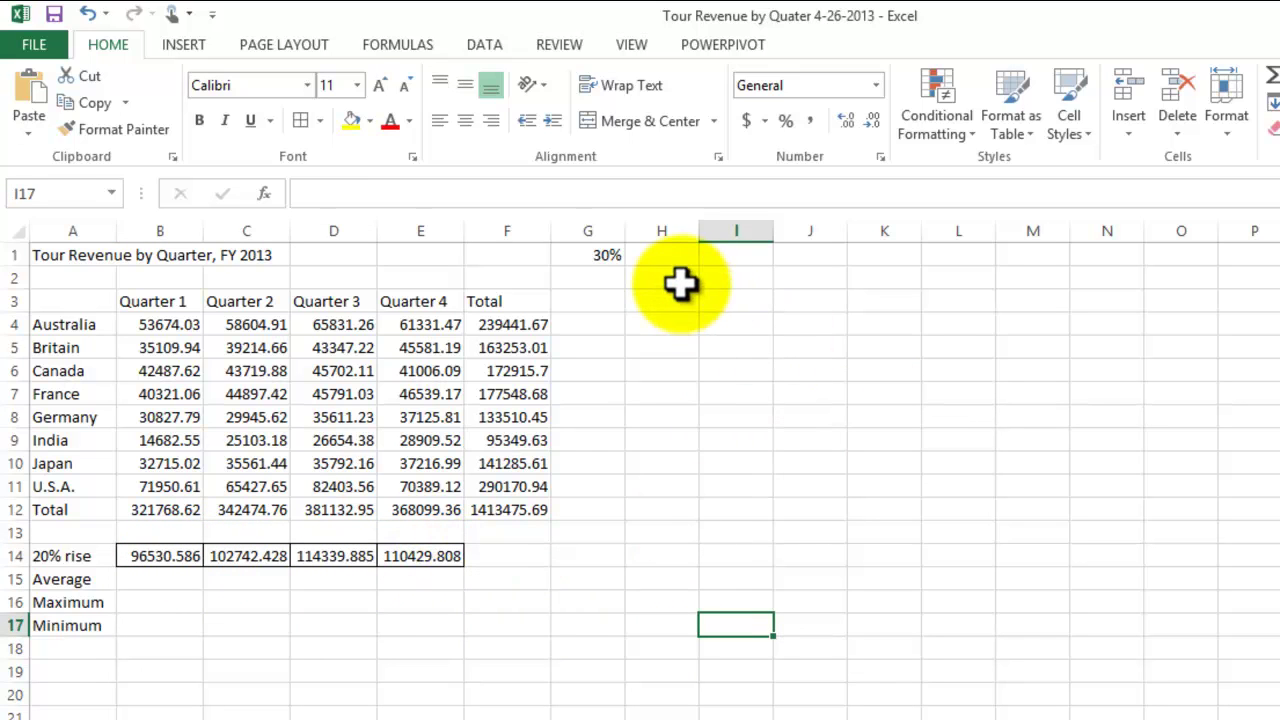
- Set G1 to 20 and fill the G1-based rise formula across B14:E14
{"action": "left_click", "coordinate": [600, 257]}
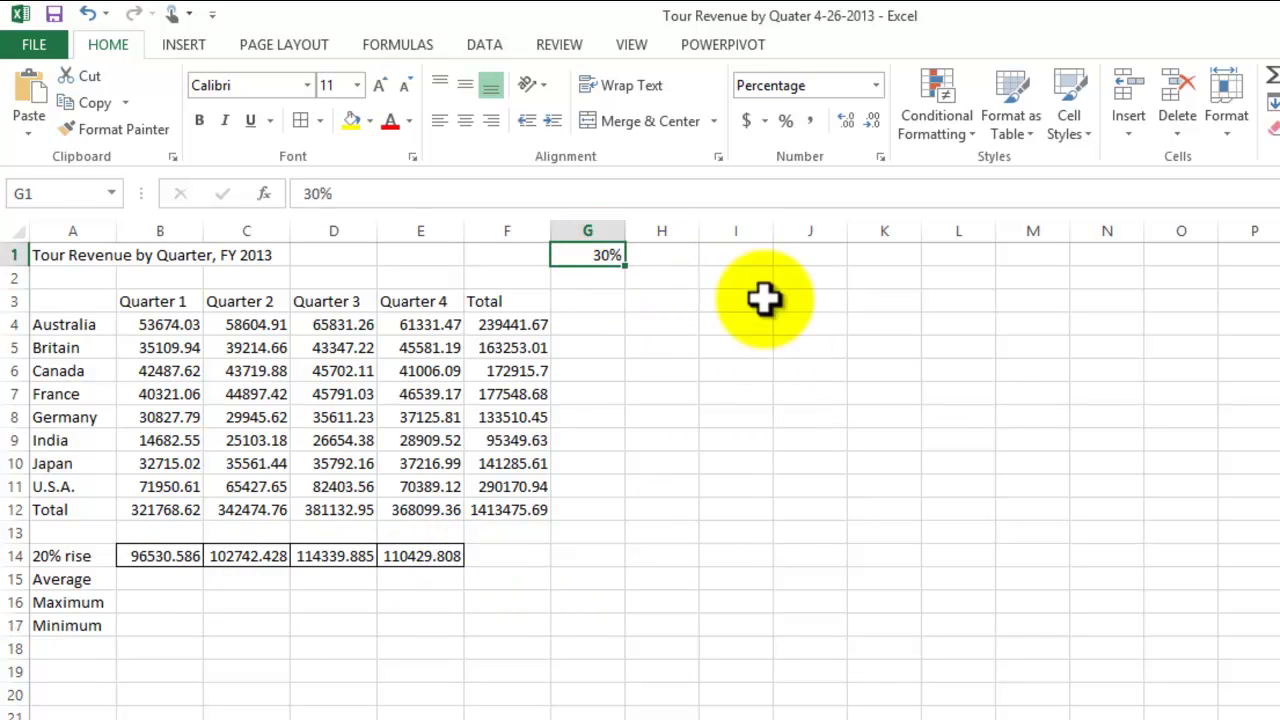
{"action": "type", "text": "20"}
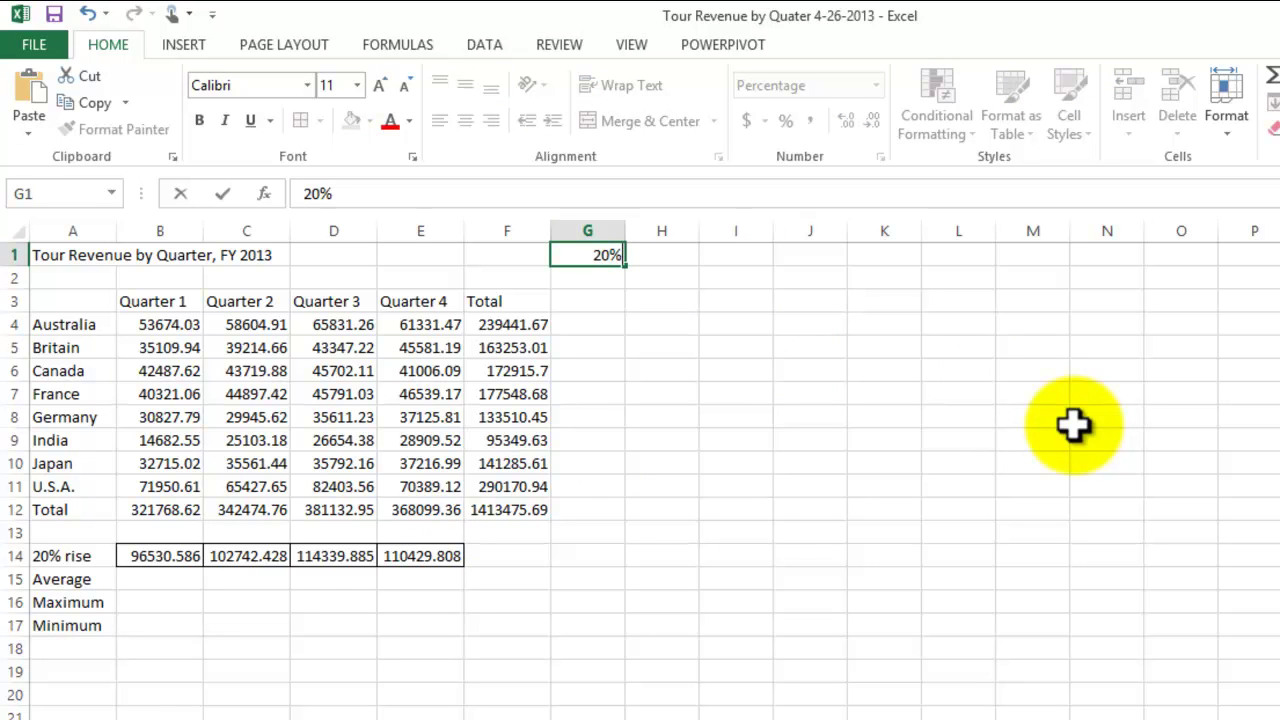
{"action": "key", "text": "Return"}
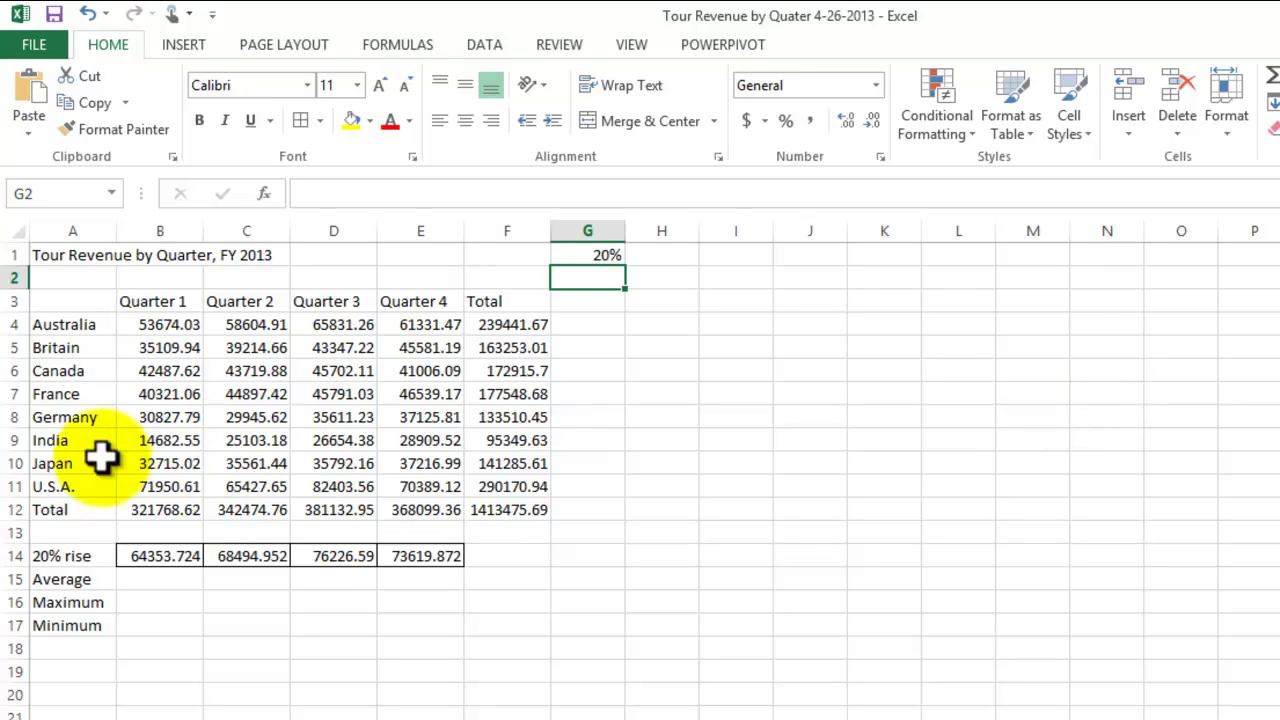
{"action": "left_click", "coordinate": [594, 253]}
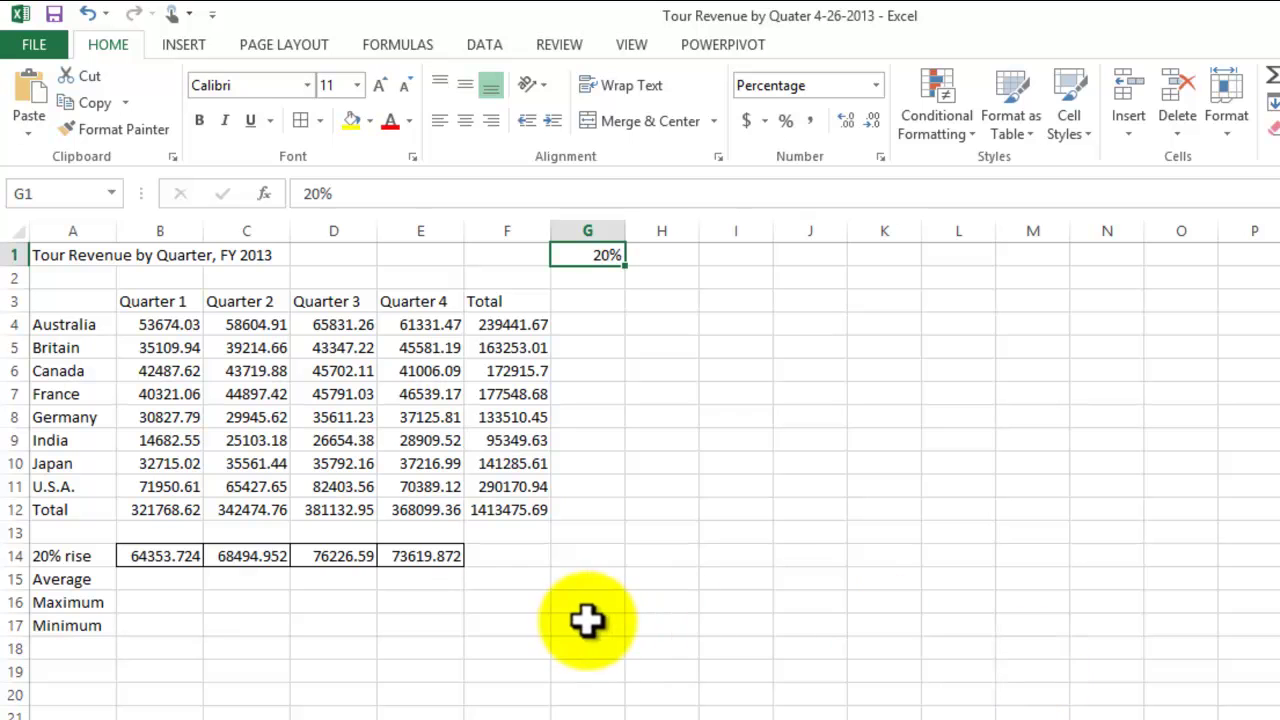
{"action": "left_click_drag", "start_coordinate": [177, 560], "coordinate": [394, 557]}
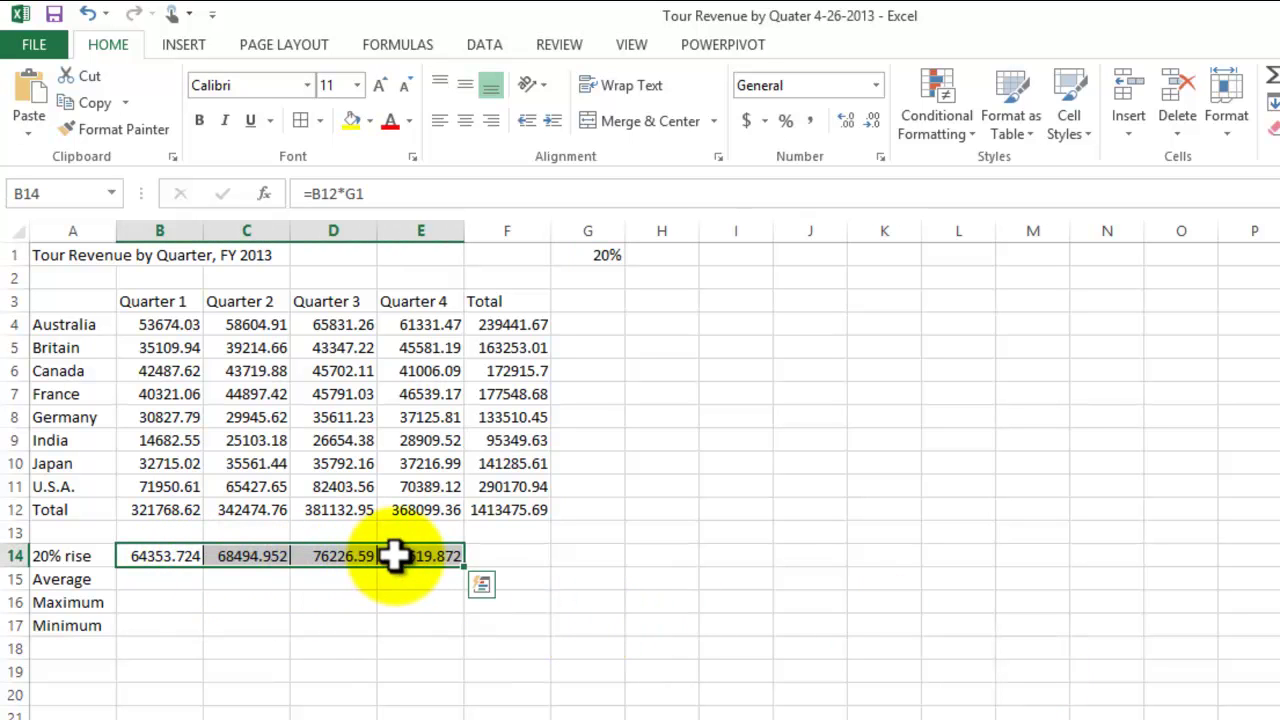
{"action": "left_click", "coordinate": [652, 676]}
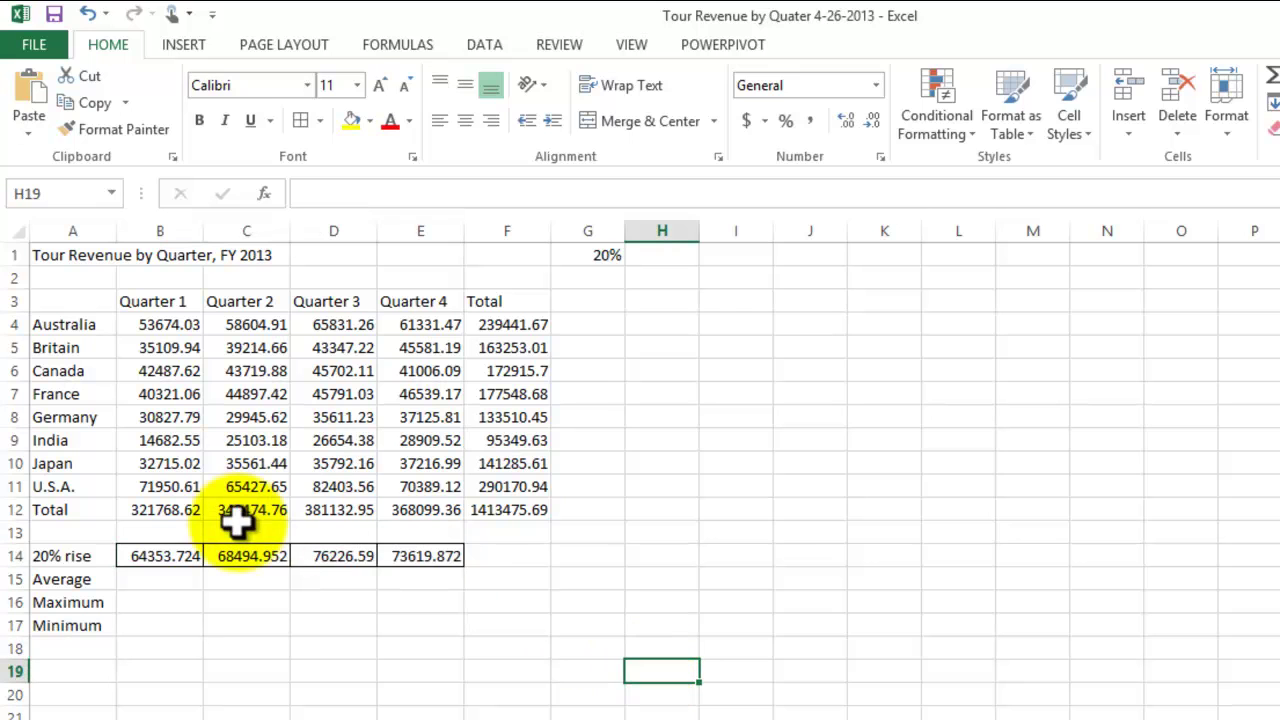
- Test a 35% rate in G1, then restore it to 20%
{"action": "left_click", "coordinate": [603, 253]}
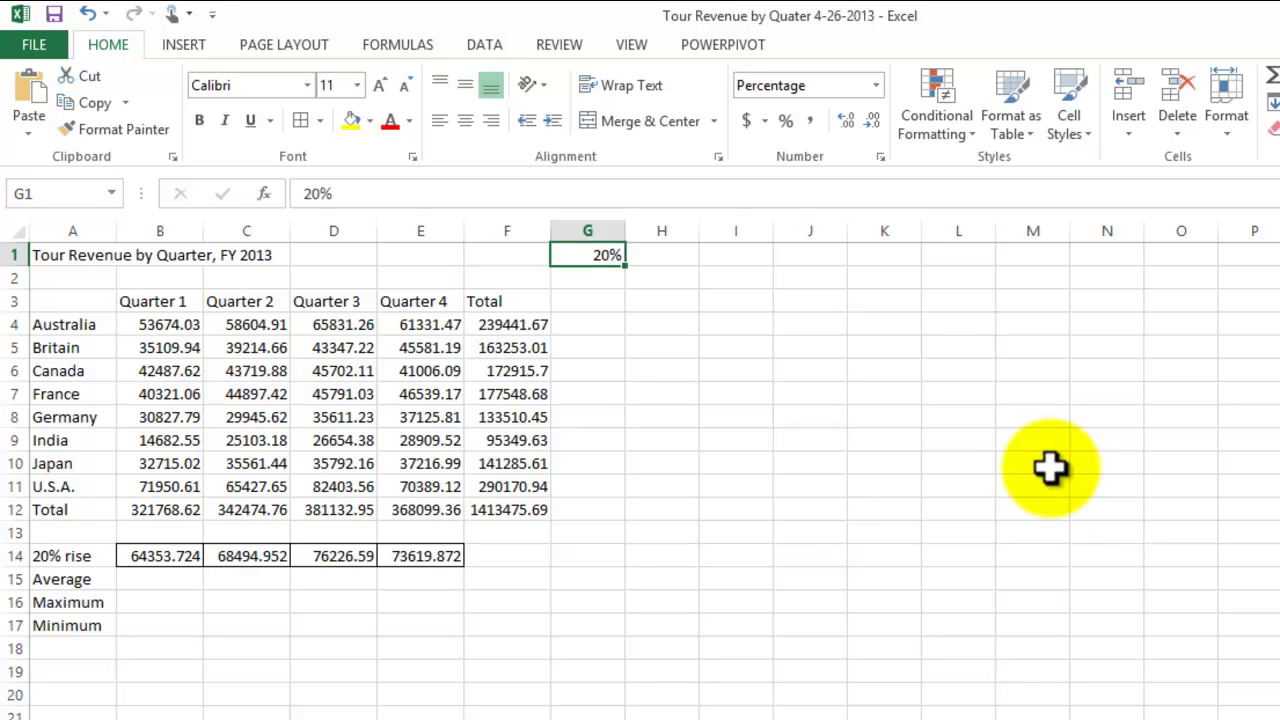
{"action": "type", "text": "35"}
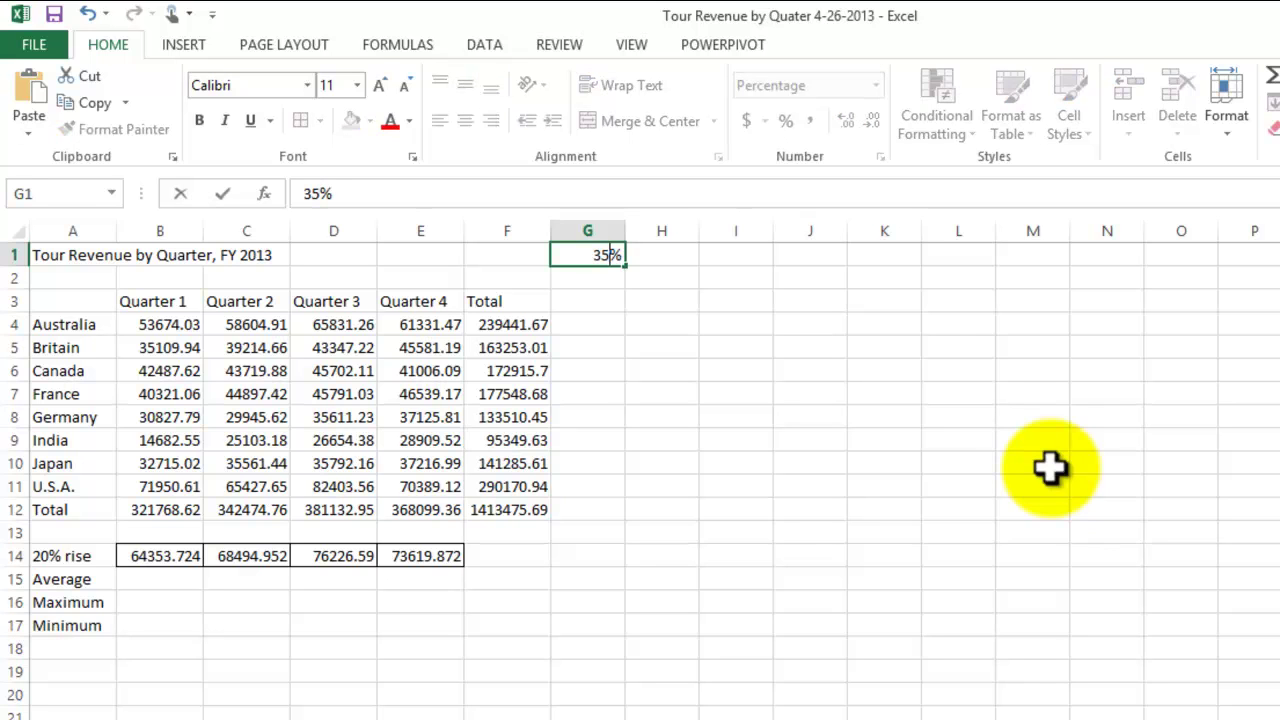
{"action": "key", "text": "Return"}
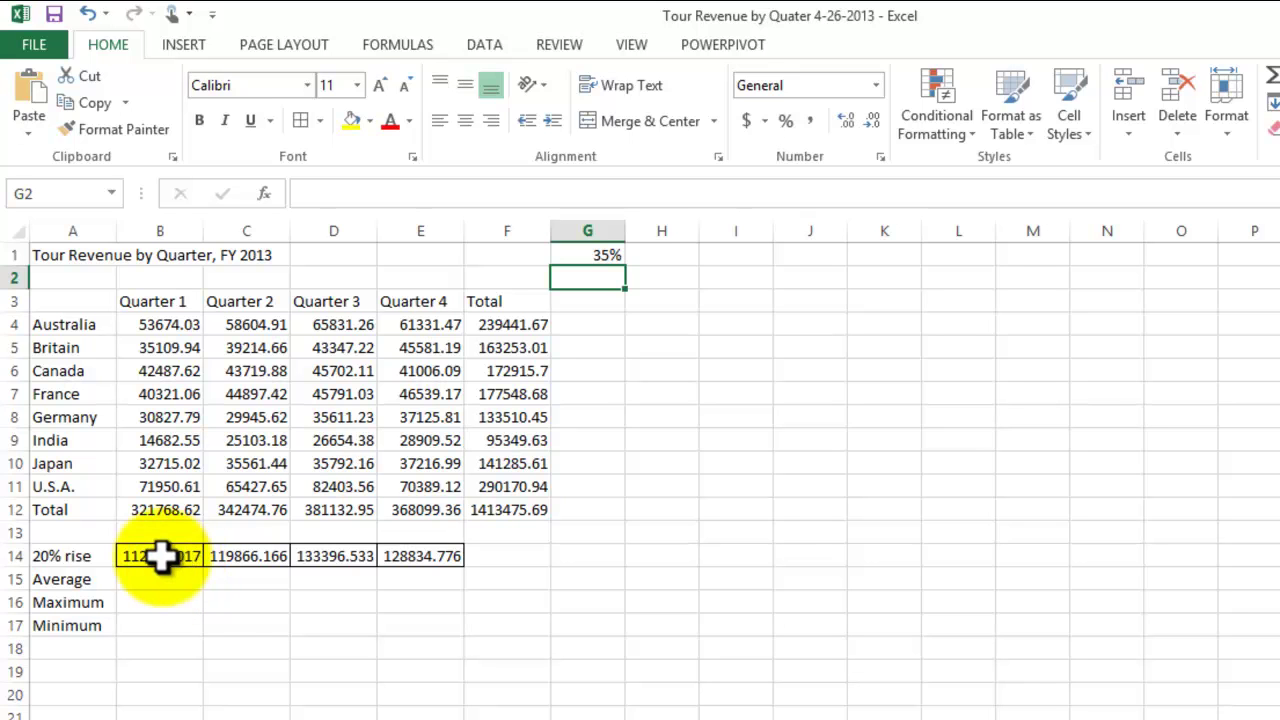
{"action": "left_click", "coordinate": [601, 255]}
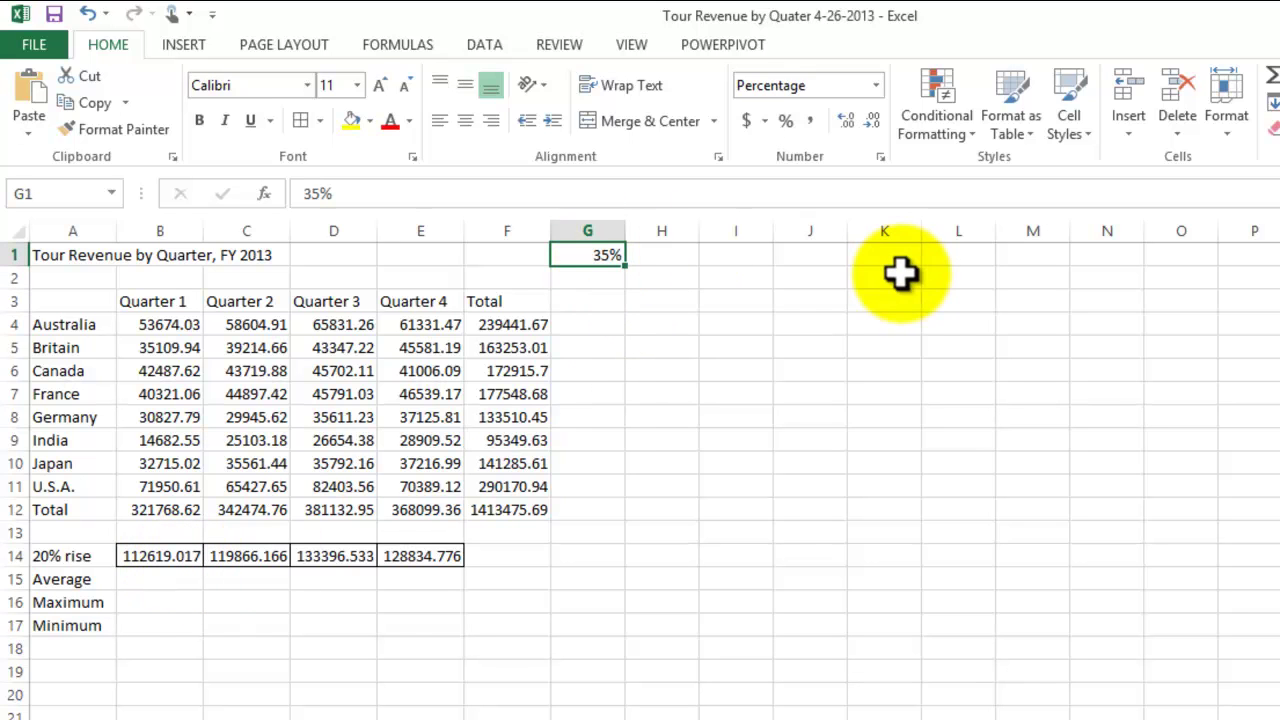
{"action": "type", "text": "20%"}
{"action": "key", "text": "Return"}
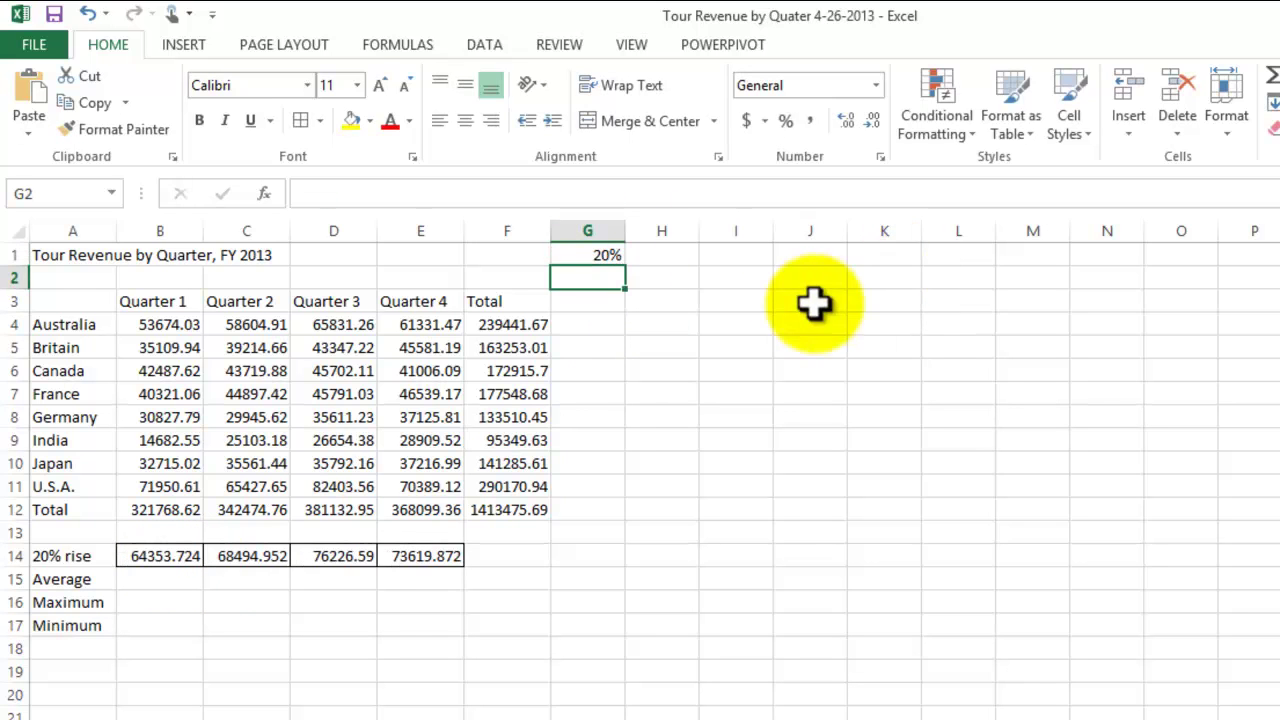
{"action": "left_click", "coordinate": [70, 556]}
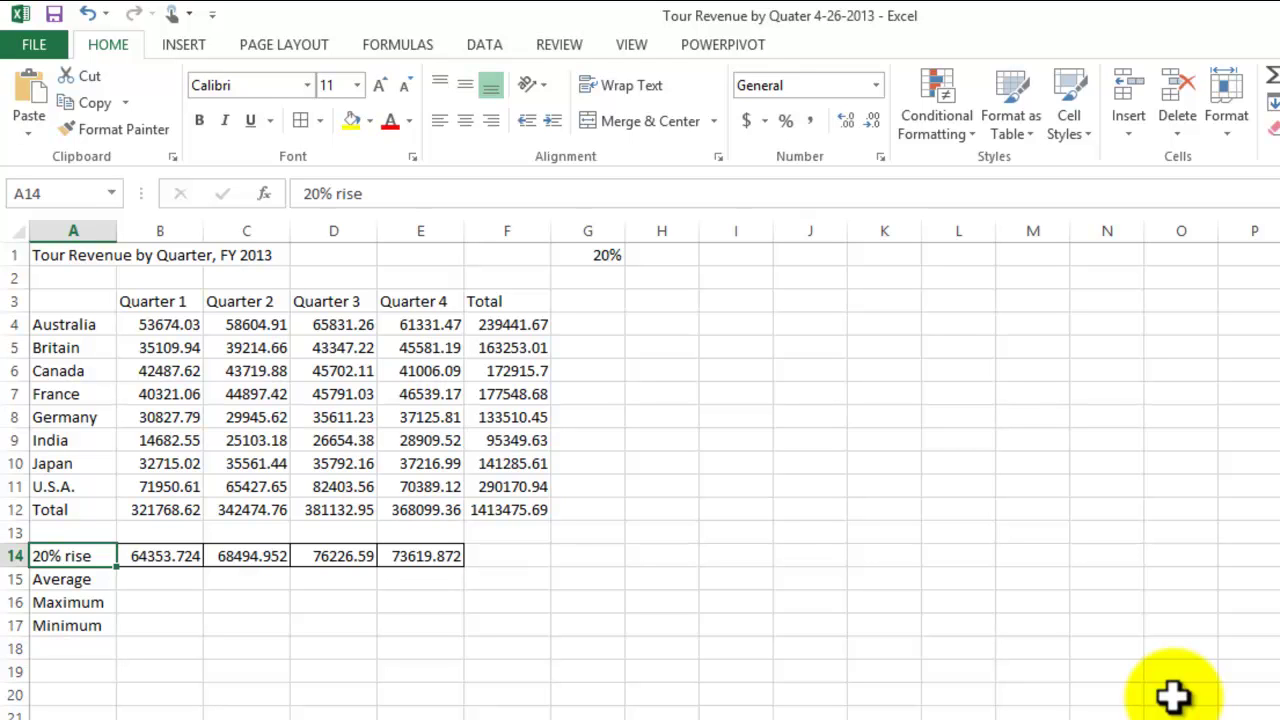
{"action": "left_click", "coordinate": [560, 622]}
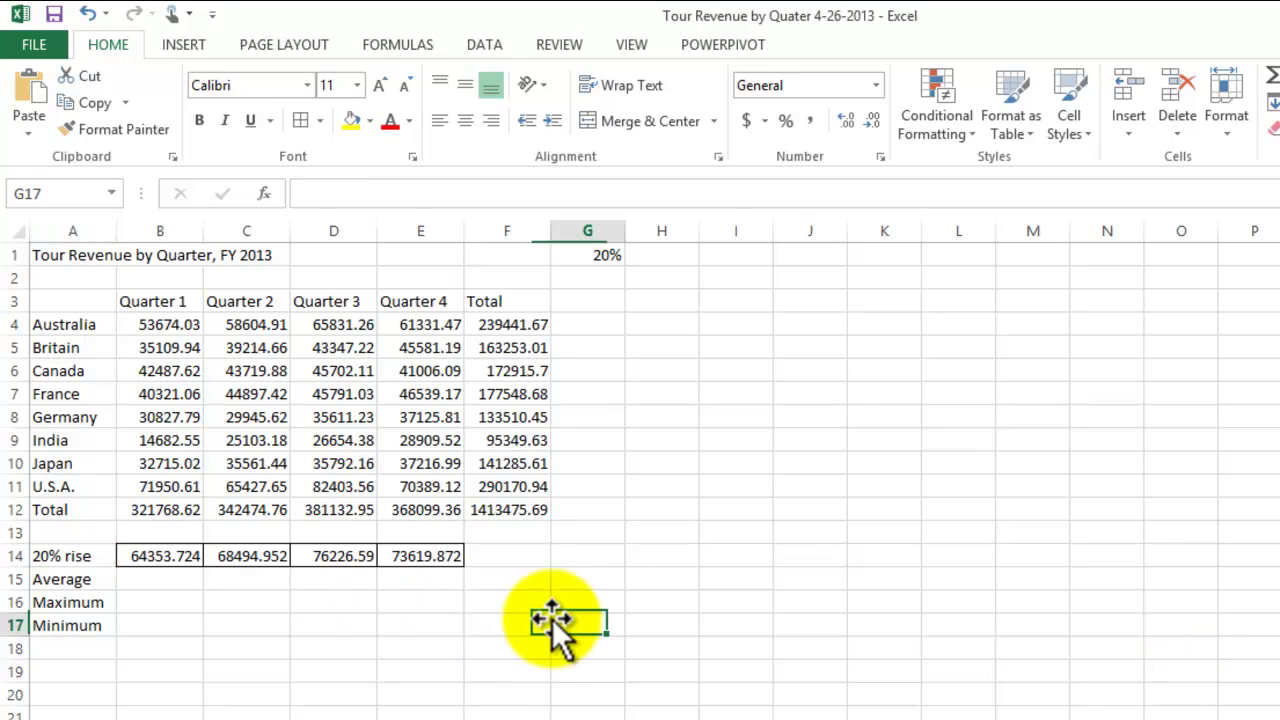
- Move the Average, Maximum and Minimum labels from A15:A17 down to A16:A18
{"action": "left_click", "coordinate": [78, 580]}
{"action": "left_click_drag", "start_coordinate": [78, 580], "coordinate": [86, 623]}
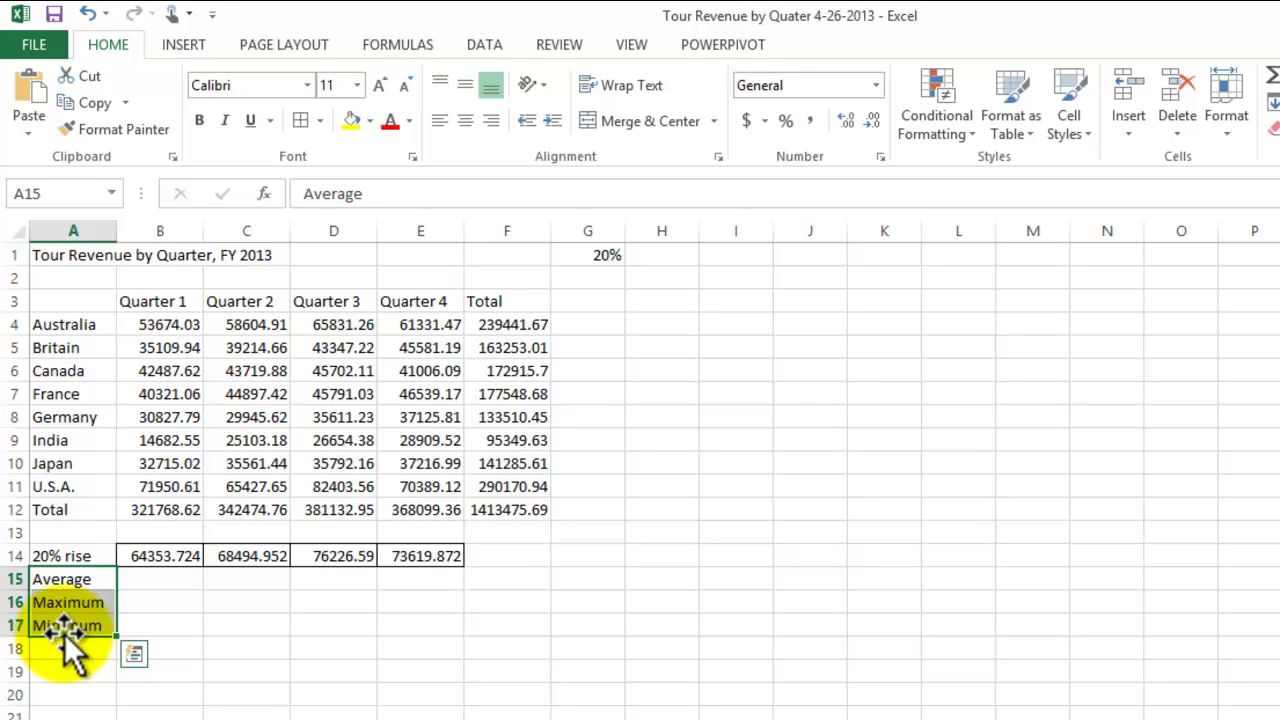
{"action": "left_click_drag", "start_coordinate": [66, 637], "coordinate": [64, 650]}
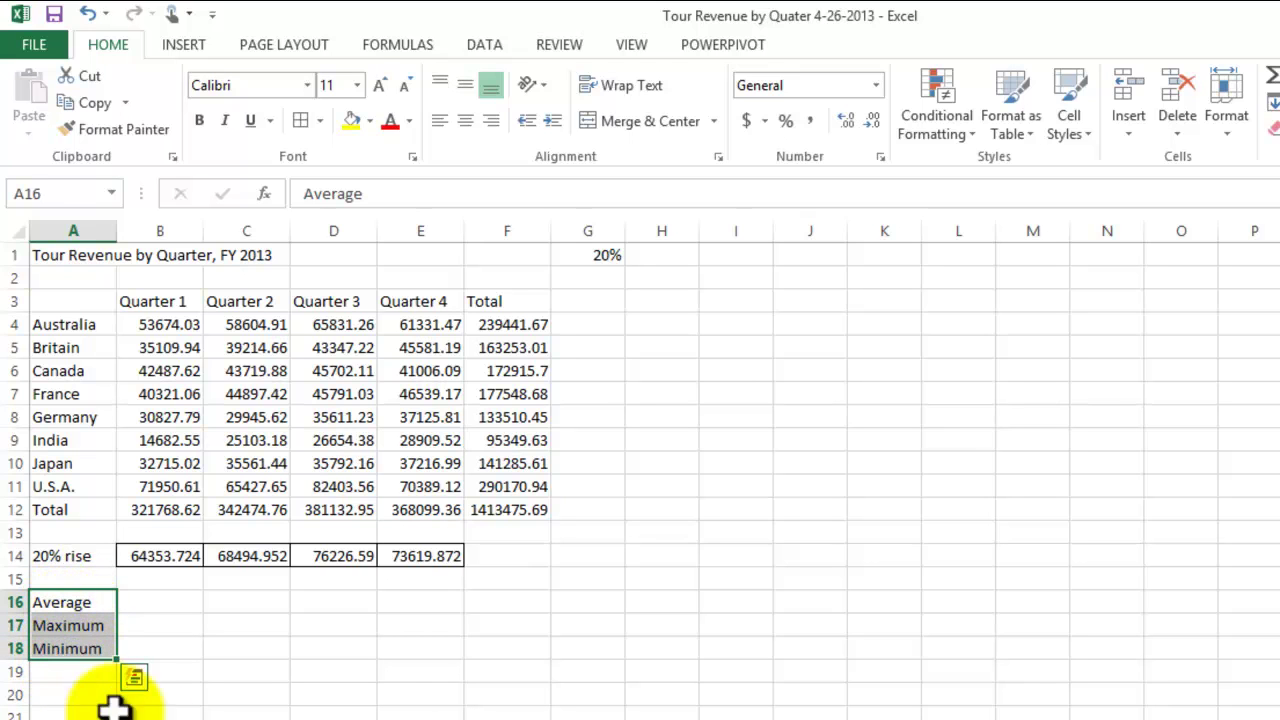
{"action": "left_click", "coordinate": [257, 708]}
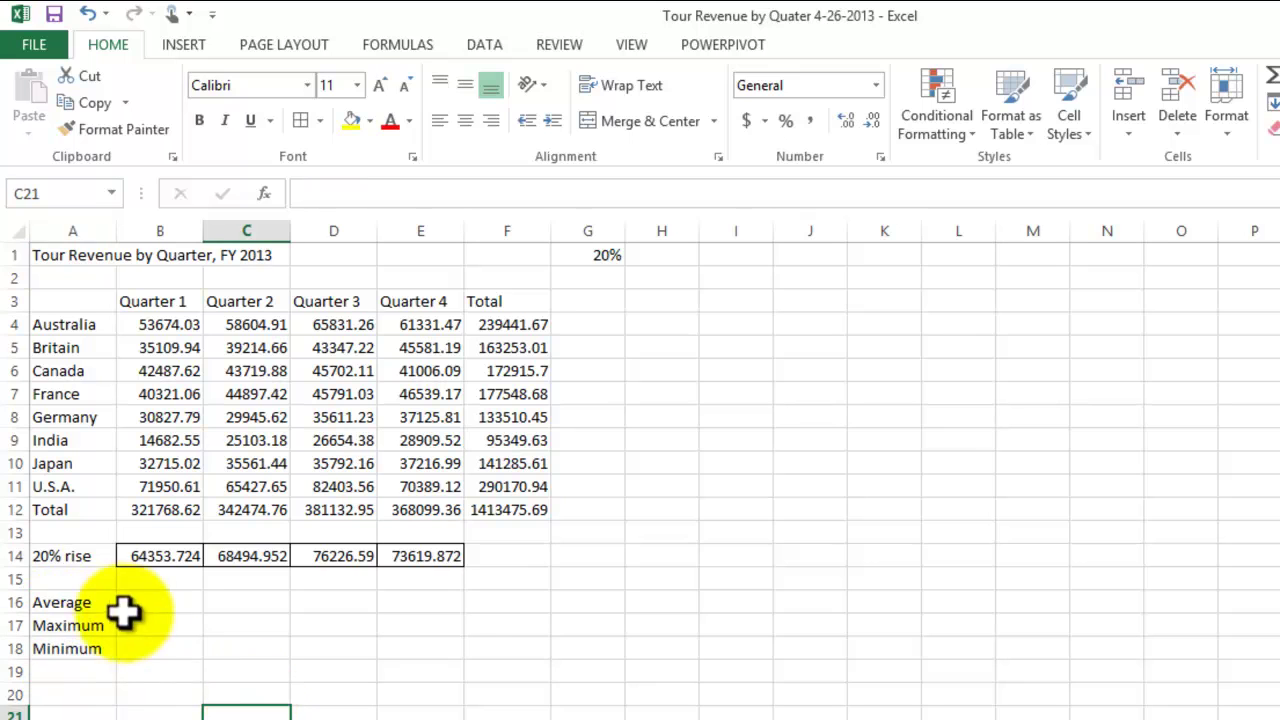
{"action": "left_click", "coordinate": [76, 576]}
- Type the label 'Projected Total' into cell A15
{"action": "type", "text": "T"}
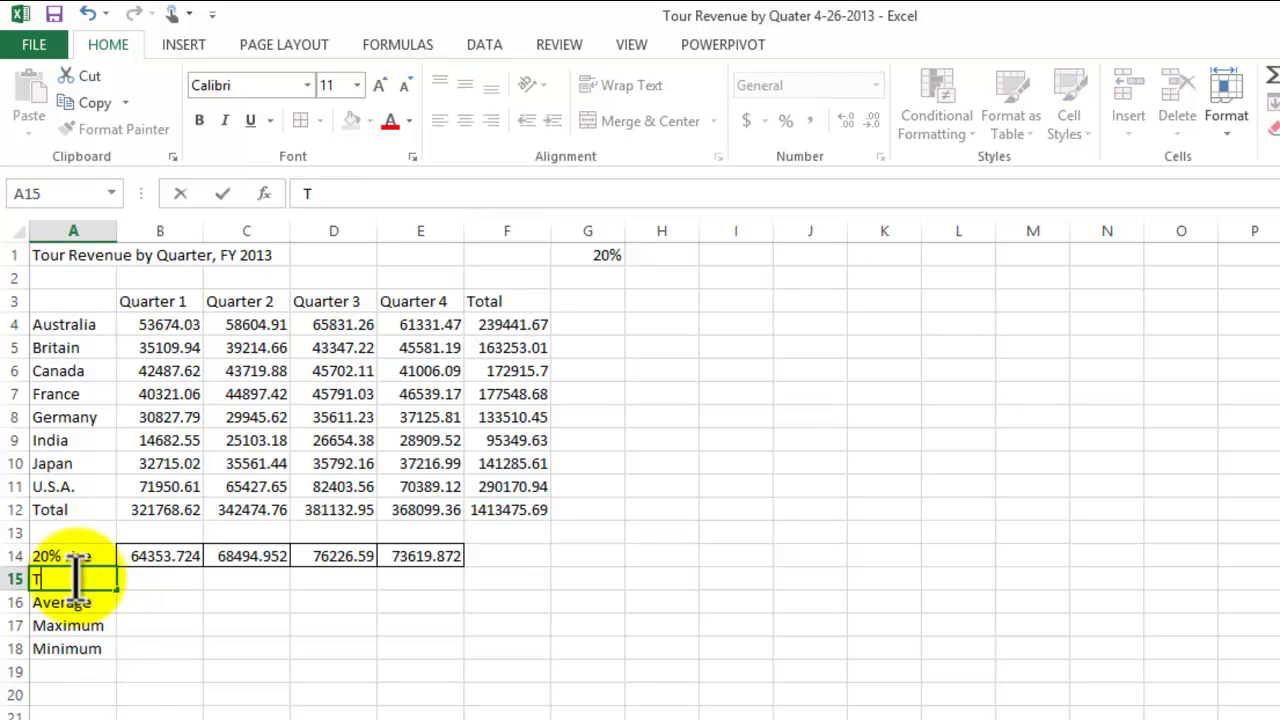
{"action": "type", "text": "otal"}
{"action": "key", "text": "BackSpace"}
{"action": "key", "text": "BackSpace"}
{"action": "key", "text": "BackSpace"}
{"action": "key", "text": "BackSpace"}
{"action": "key", "text": "BackSpace"}
{"action": "type", "text": "Projected"}
{"action": "key", "text": "BackSpace"}
{"action": "key", "text": "BackSpace"}
{"action": "key", "text": "BackSpace"}
{"action": "key", "text": "BackSpace"}
{"action": "key", "text": "BackSpace"}
{"action": "key", "text": "BackSpace"}
{"action": "key", "text": "BackSpace"}
{"action": "key", "text": "BackSpace"}
{"action": "key", "text": "BackSpace"}
{"action": "type", "text": "New"}
{"action": "key", "text": "BackSpace"}
{"action": "key", "text": "BackSpace"}
{"action": "key", "text": "BackSpace"}
{"action": "key", "text": "BackSpace"}
{"action": "key", "text": "BackSpace"}
{"action": "key", "text": "BackSpace"}
{"action": "key", "text": "BackSpace"}
{"action": "key", "text": "BackSpace"}
{"action": "type", "text": "Projected Total"}
{"action": "key", "text": "Return"}
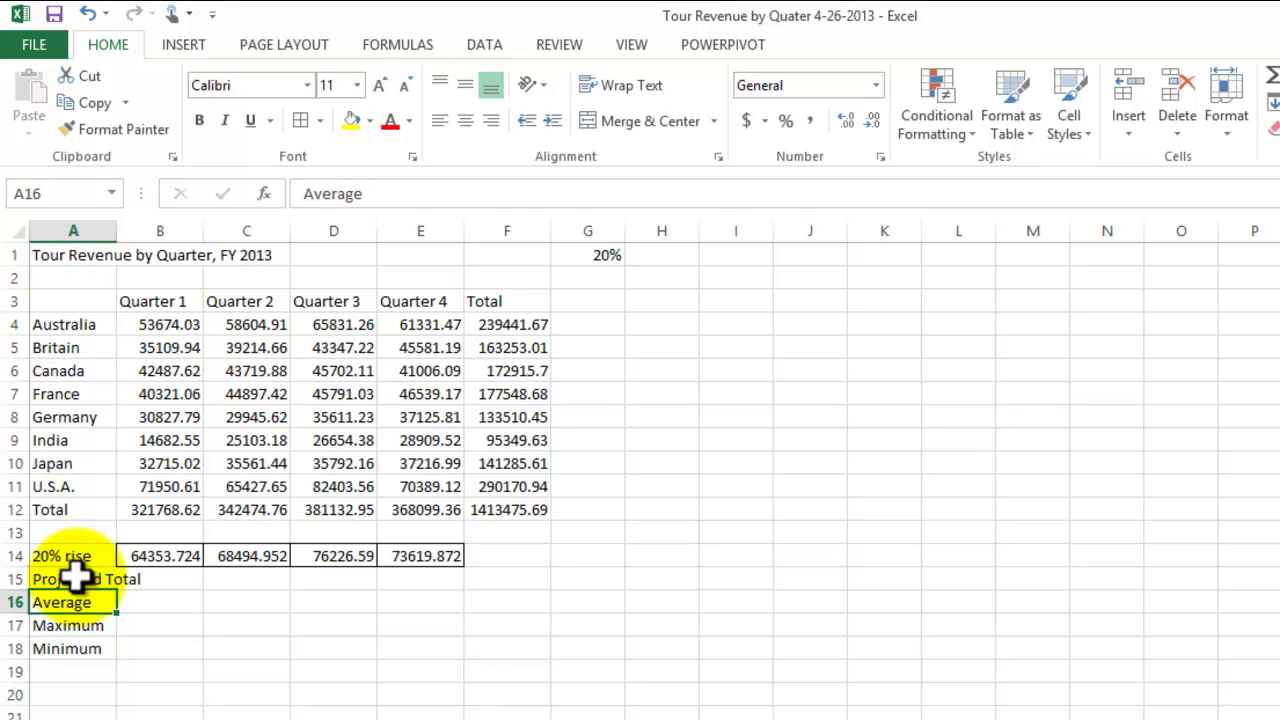
{"action": "left_click", "coordinate": [474, 708]}
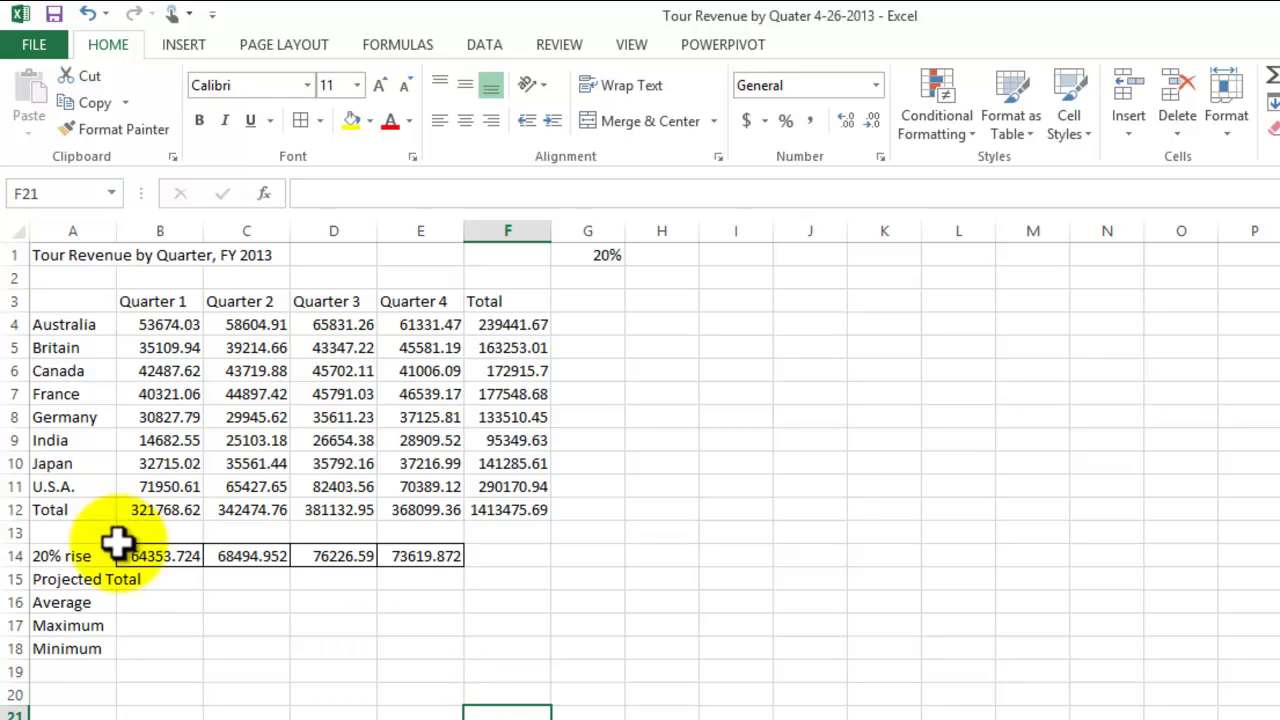
{"action": "left_click", "coordinate": [78, 579]}
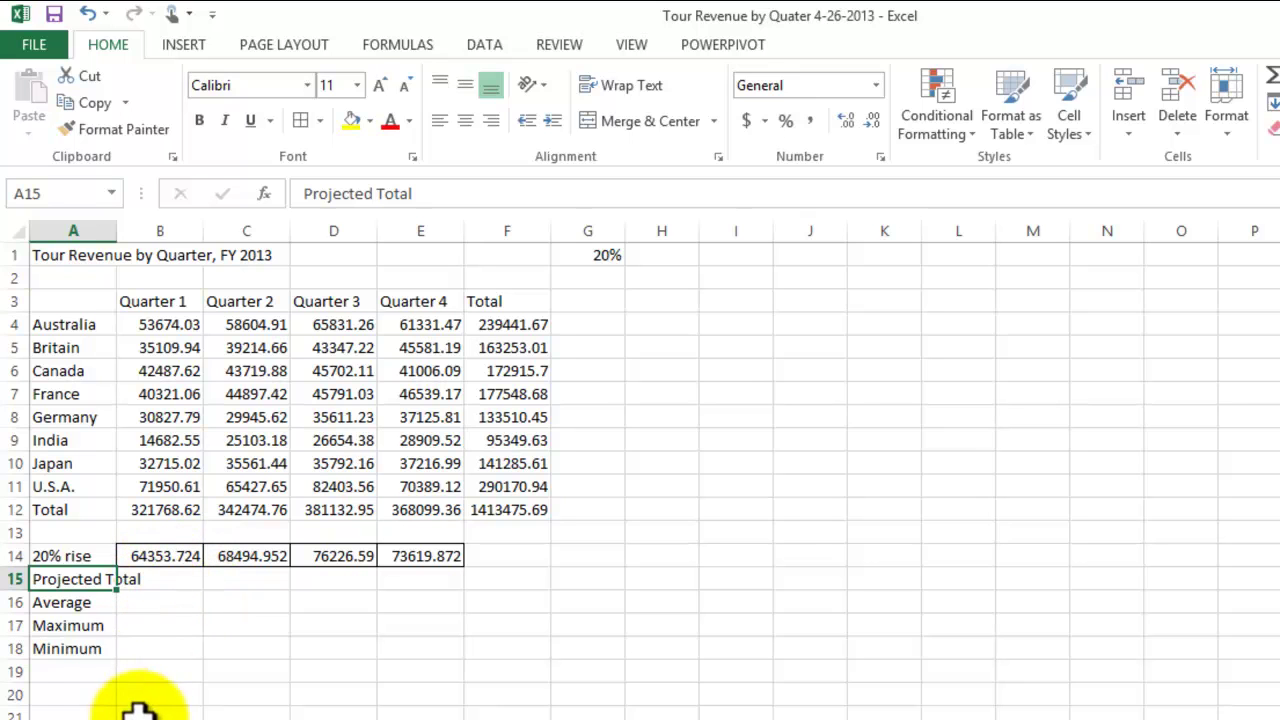
{"action": "key", "text": "Down"}
{"action": "key", "text": "Down"}
{"action": "key", "text": "Down"}
{"action": "key", "text": "Down"}
{"action": "key", "text": "Down"}
{"action": "key", "text": "Down"}
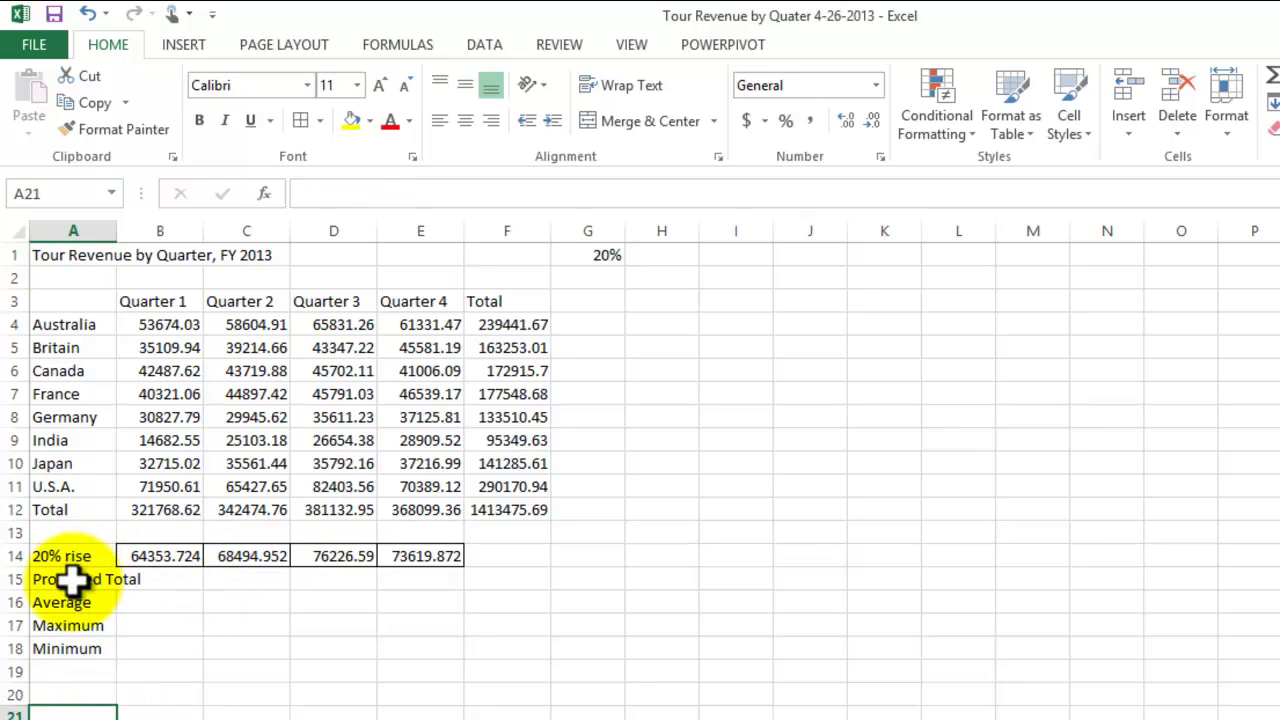
{"action": "left_click", "coordinate": [72, 580]}
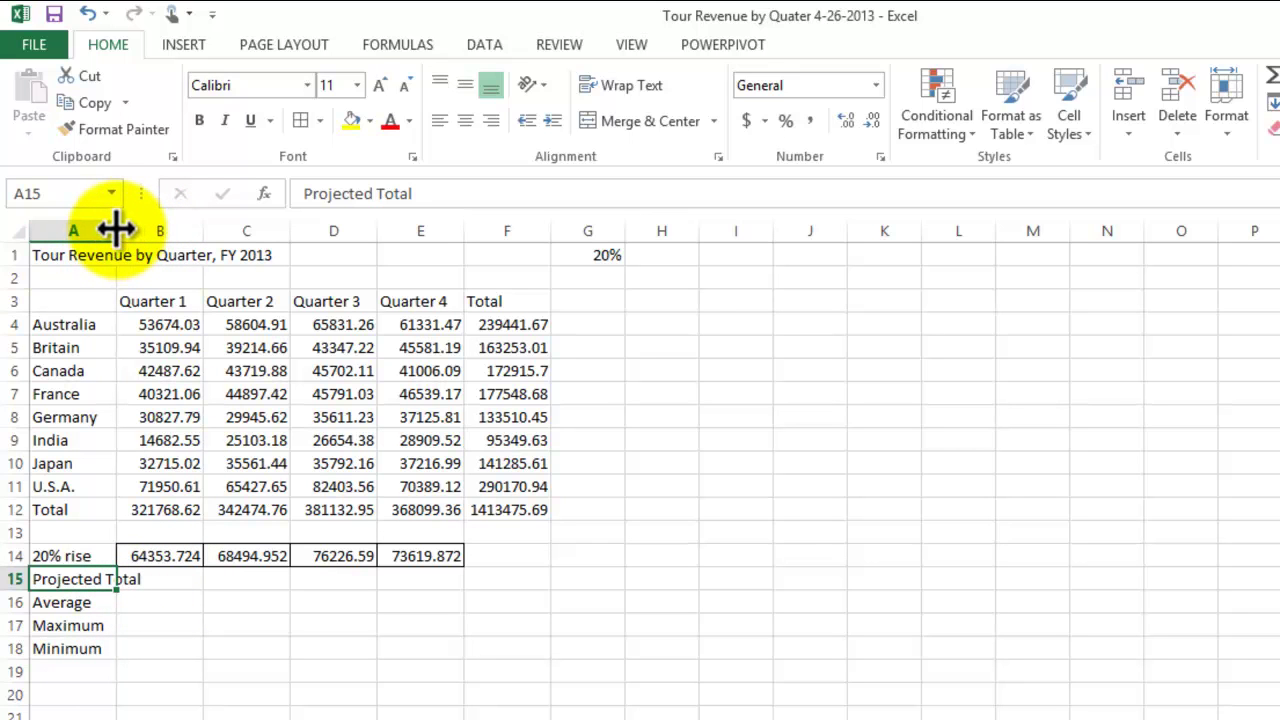
- Drag column A's right border to widen it to 13.57
{"action": "left_click_drag", "start_coordinate": [116, 230], "coordinate": [145, 230]}
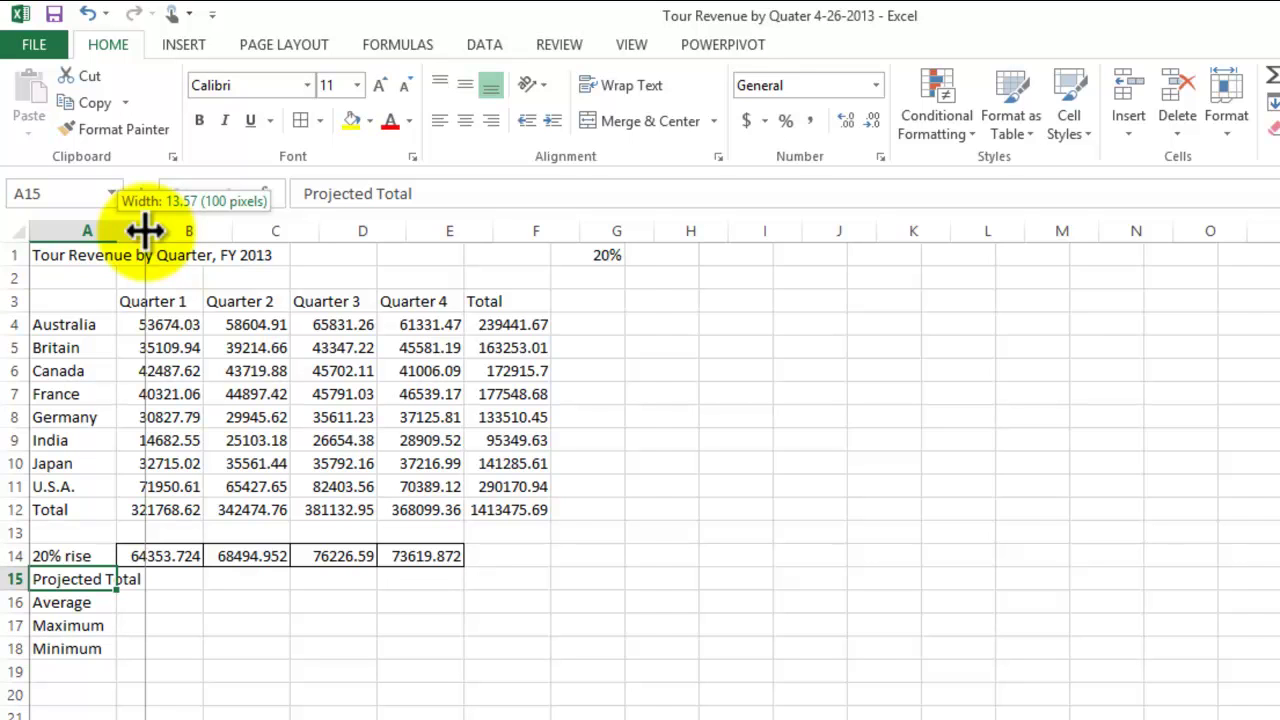
{"action": "left_click_drag", "start_coordinate": [145, 231], "coordinate": [145, 231]}
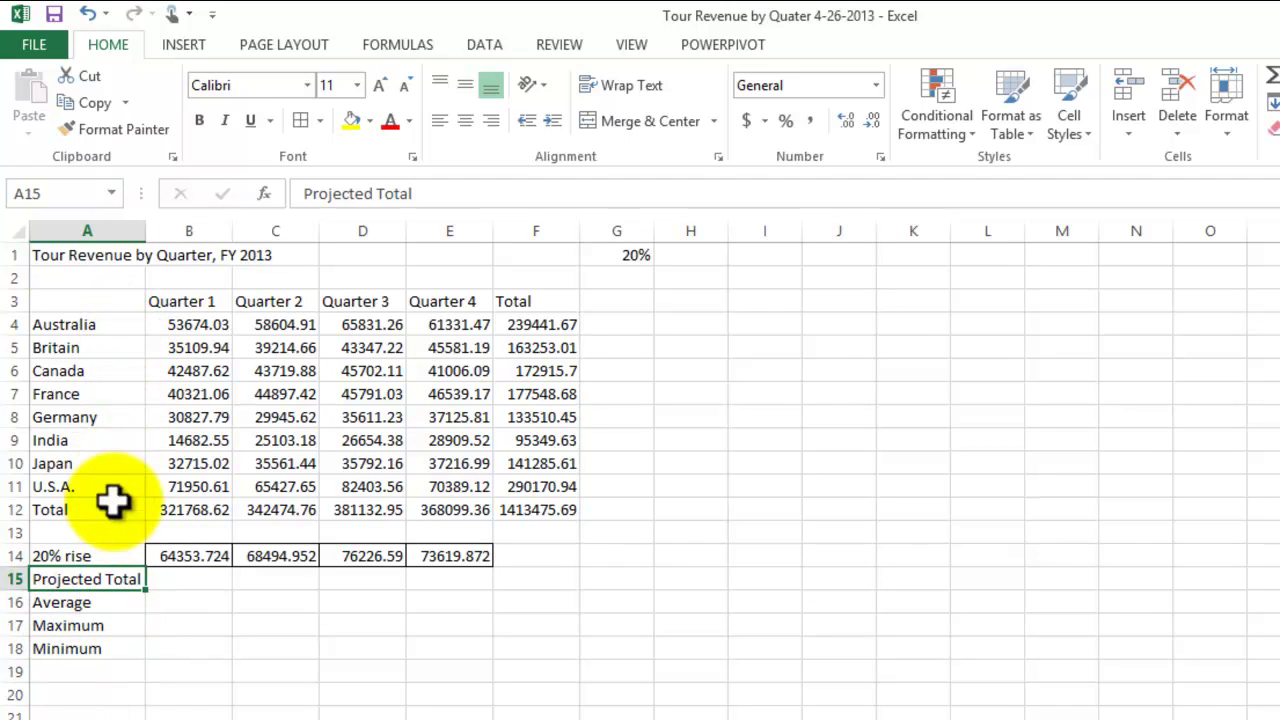
- Enter =B12+B14 in B15 and =C12+C14 in C15 (386122.344, 410969.712)
{"action": "left_click", "coordinate": [271, 705]}
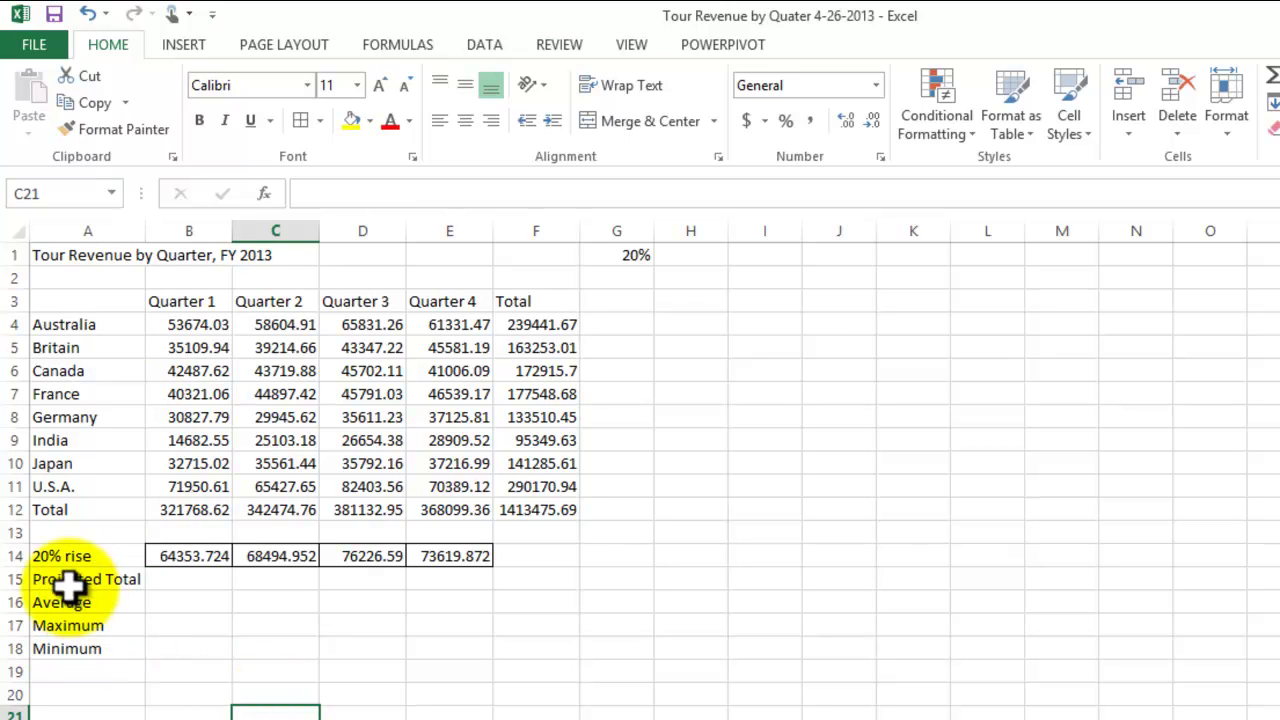
{"action": "left_click", "coordinate": [245, 672]}
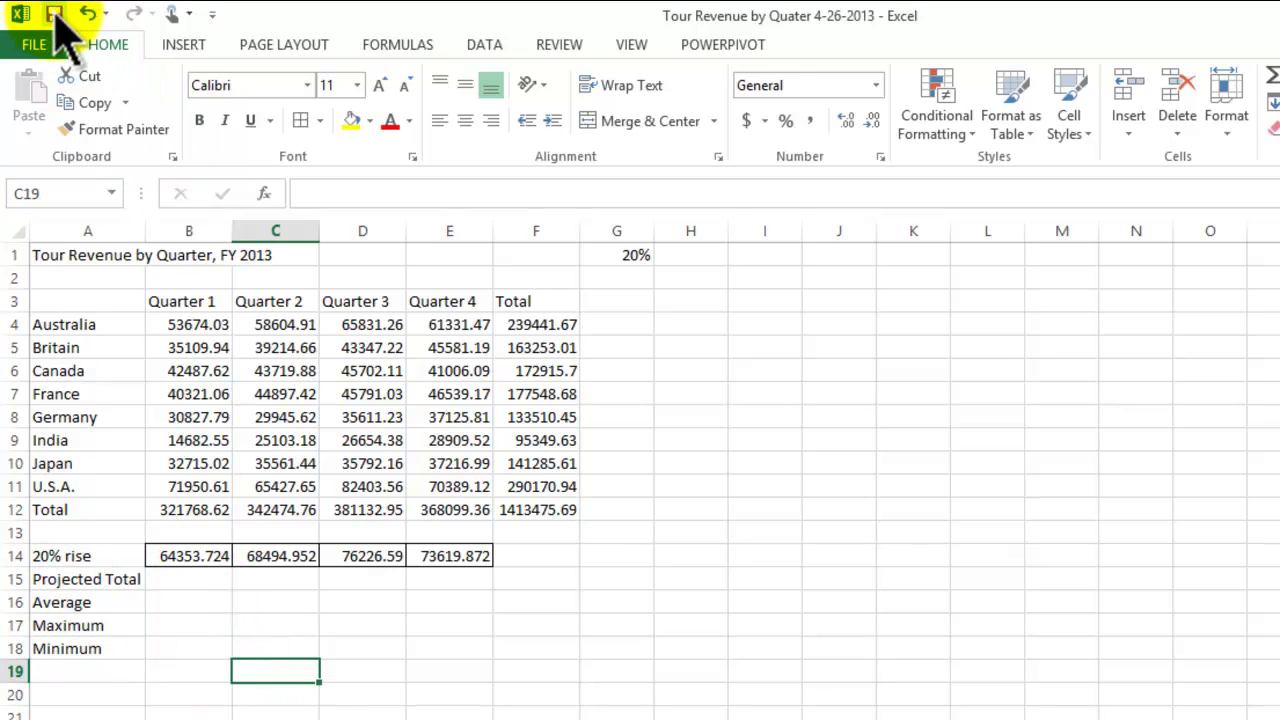
{"action": "left_click", "coordinate": [418, 694]}
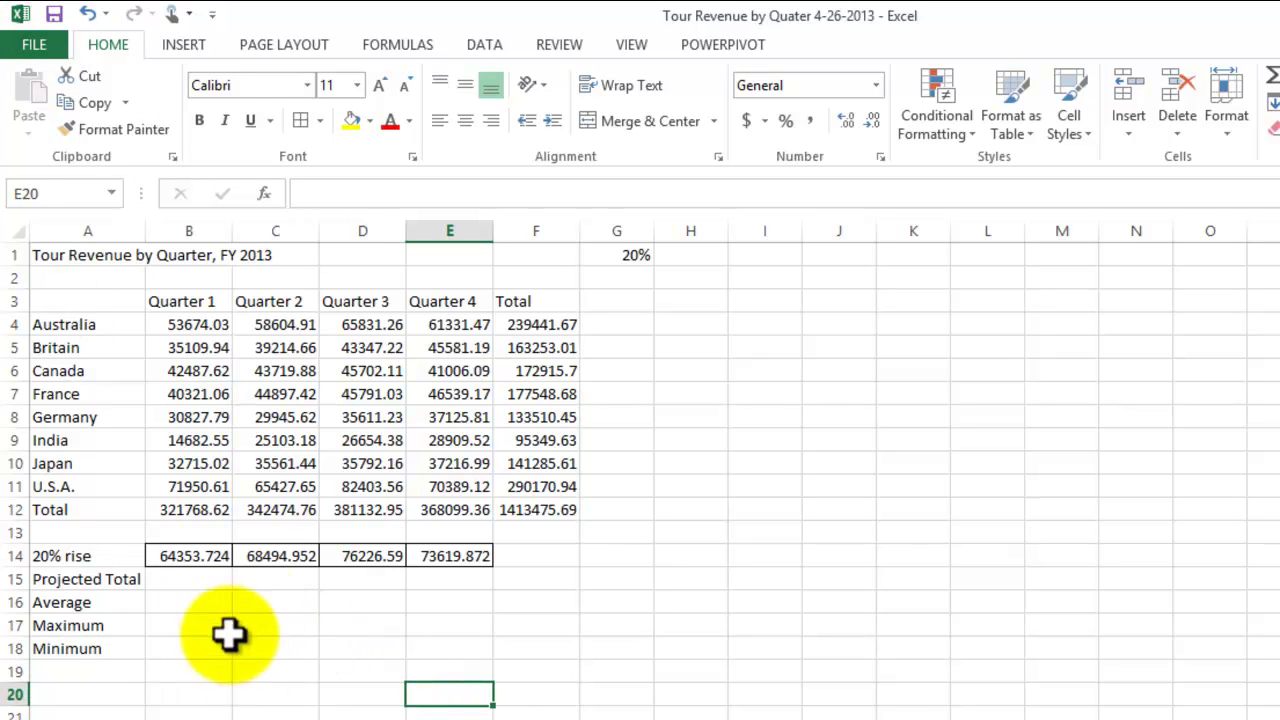
{"action": "left_click", "coordinate": [189, 580]}
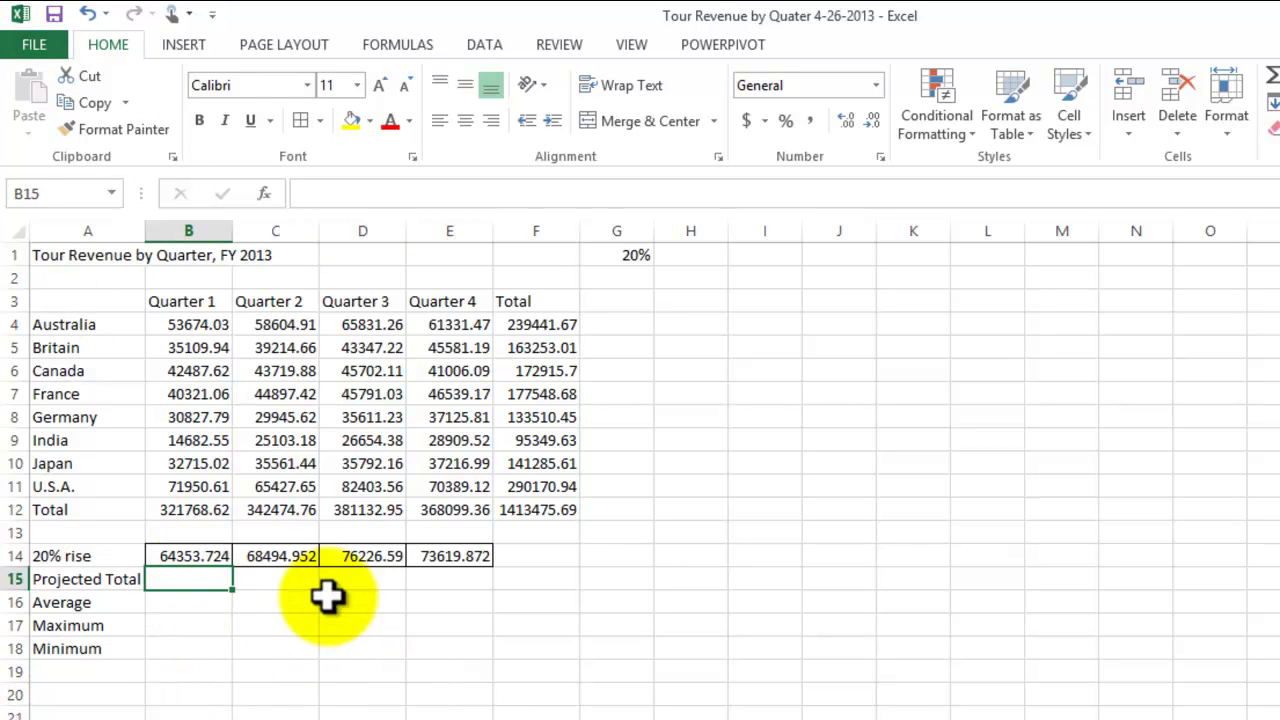
{"action": "type", "text": "="}
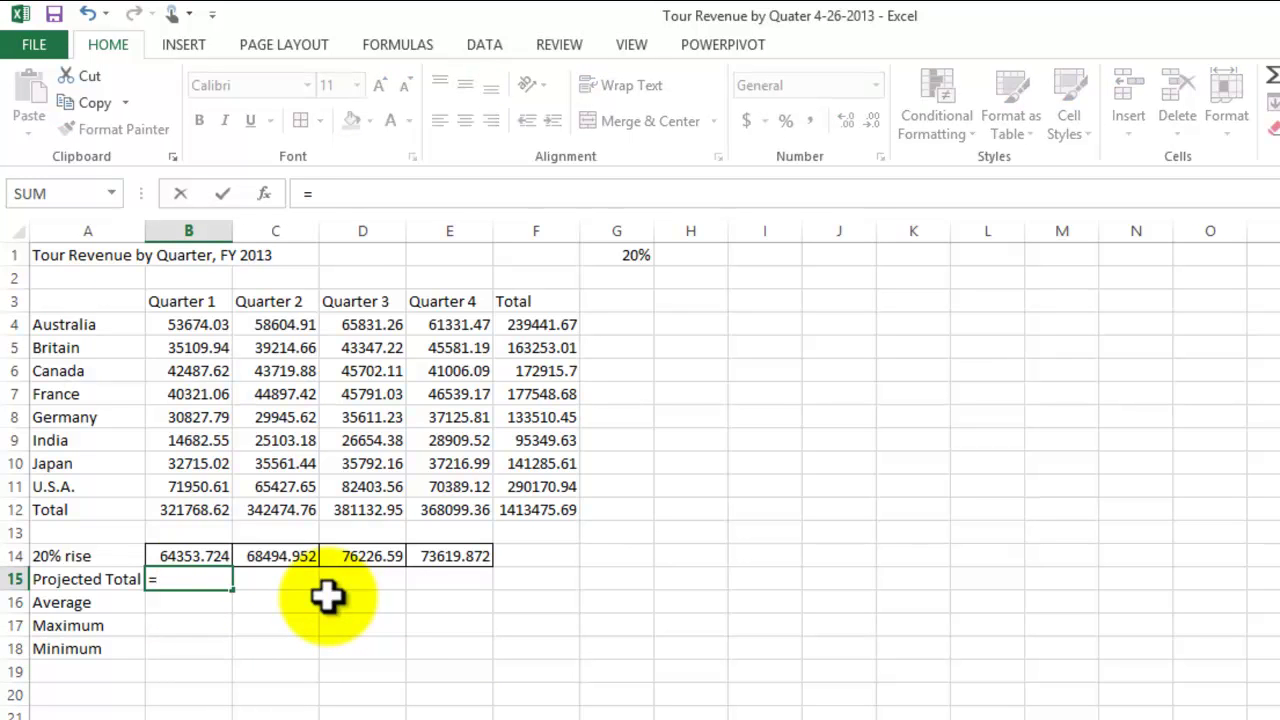
{"action": "left_click", "coordinate": [189, 512]}
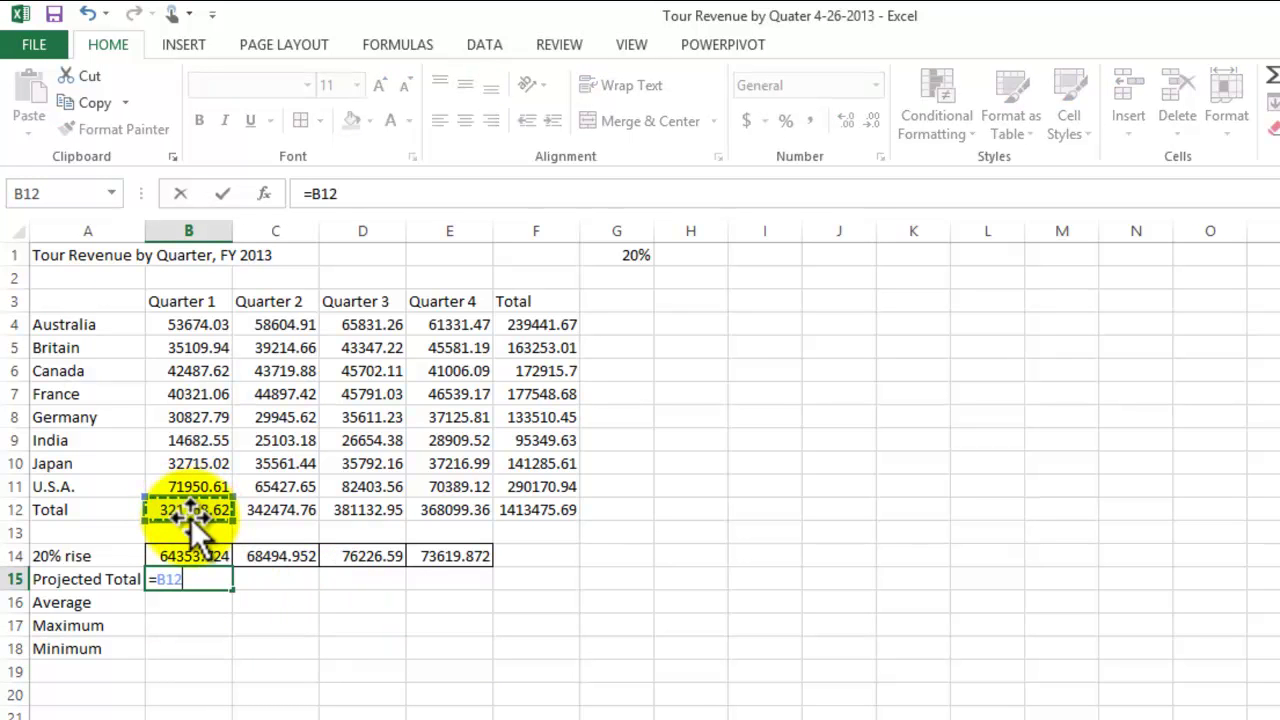
{"action": "type", "text": "+"}
{"action": "left_click", "coordinate": [189, 557]}
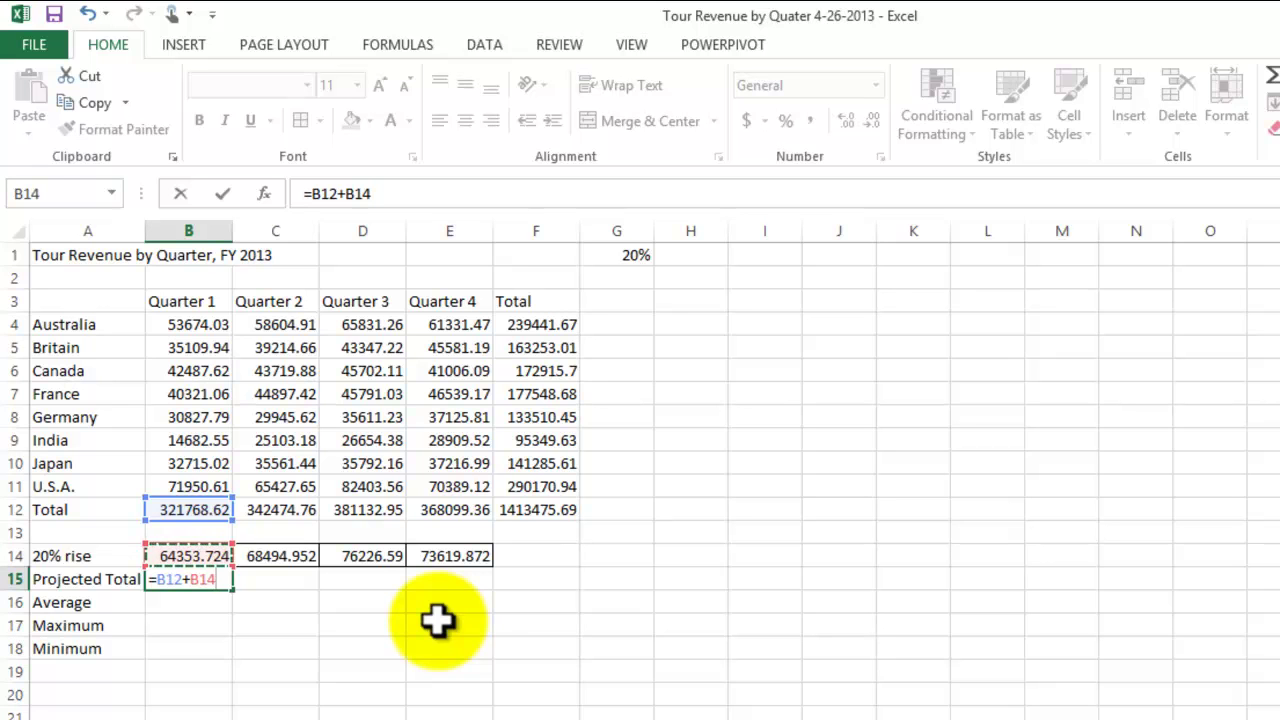
{"action": "key", "text": "Return"}
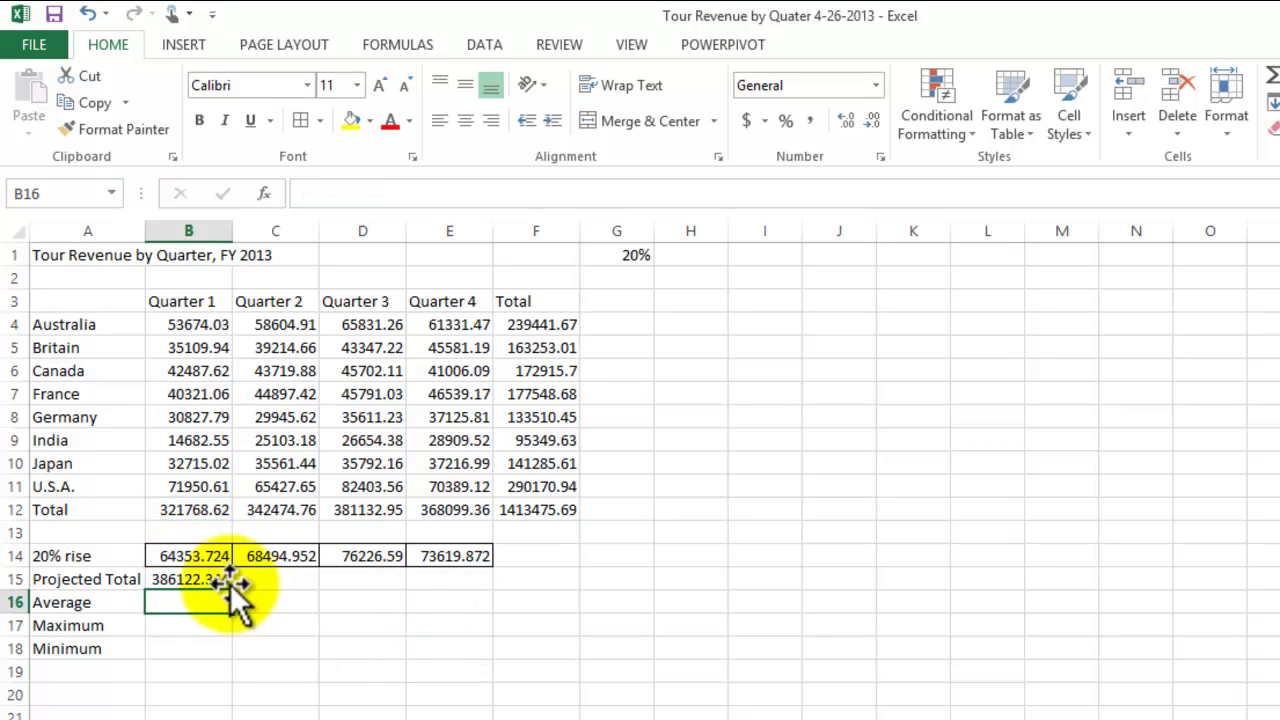
{"action": "left_click", "coordinate": [292, 578]}
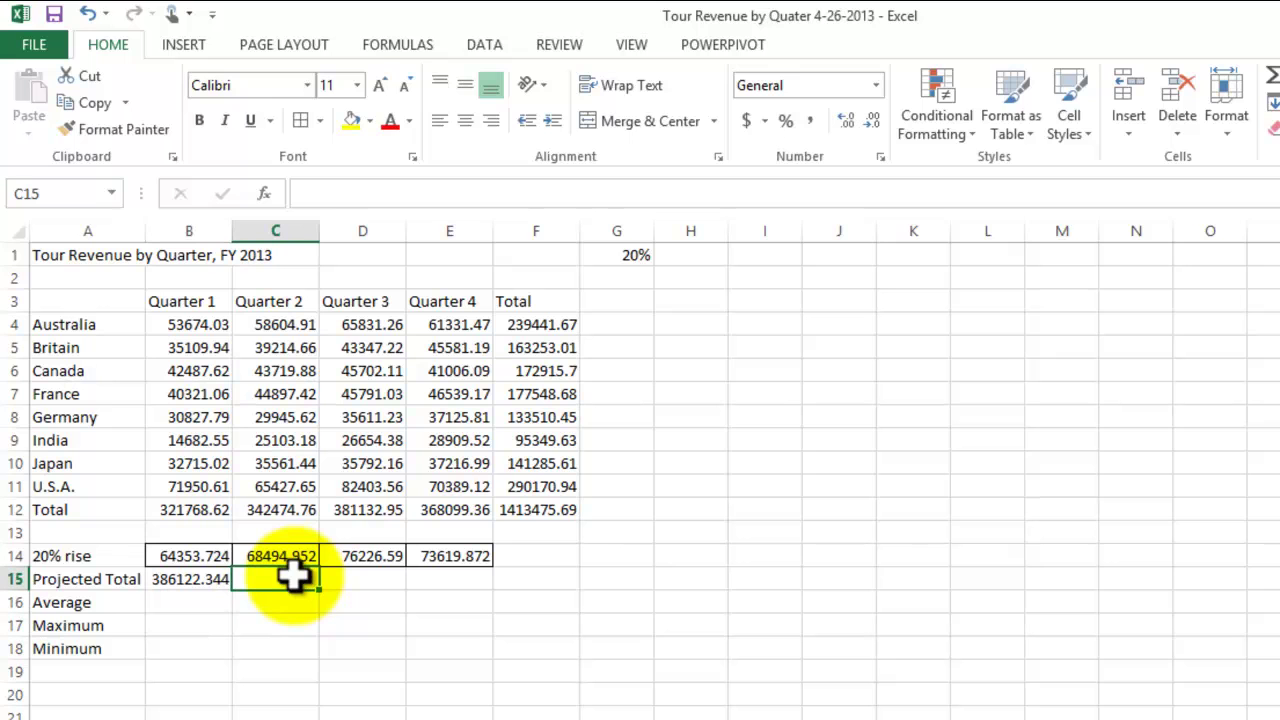
{"action": "type", "text": "="}
{"action": "left_click", "coordinate": [283, 509]}
{"action": "type", "text": "+"}
{"action": "left_click", "coordinate": [298, 553]}
{"action": "key", "text": "Return"}
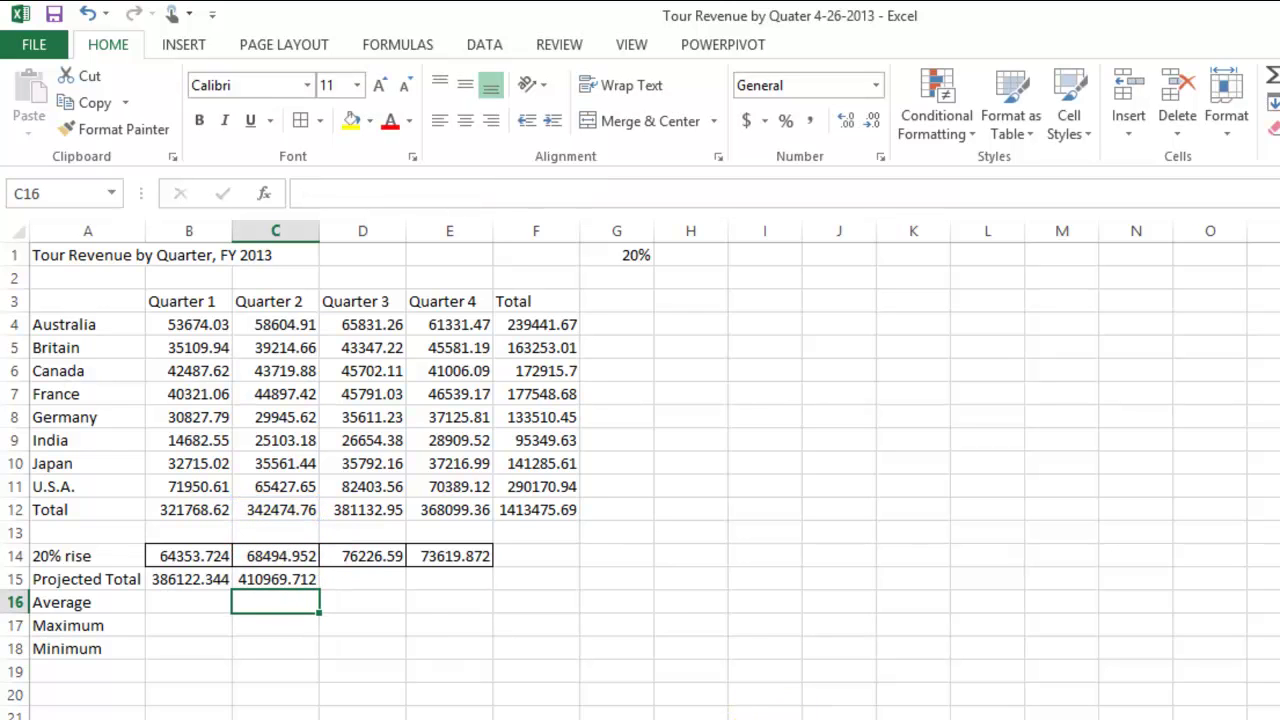
- Enter =D12+D14 in D15 and =E12+E14 in E15 (457359.54, 441719.232)
{"action": "left_click", "coordinate": [363, 578]}
{"action": "type", "text": "="}
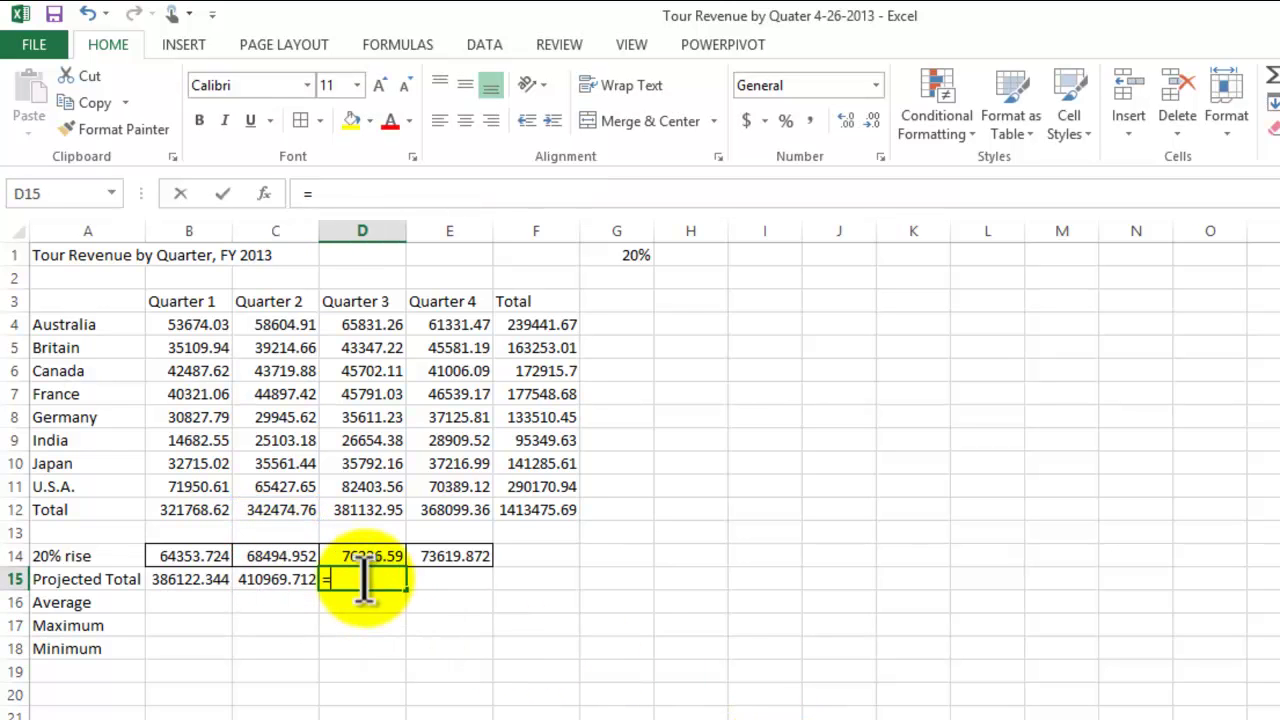
{"action": "left_click", "coordinate": [370, 555]}
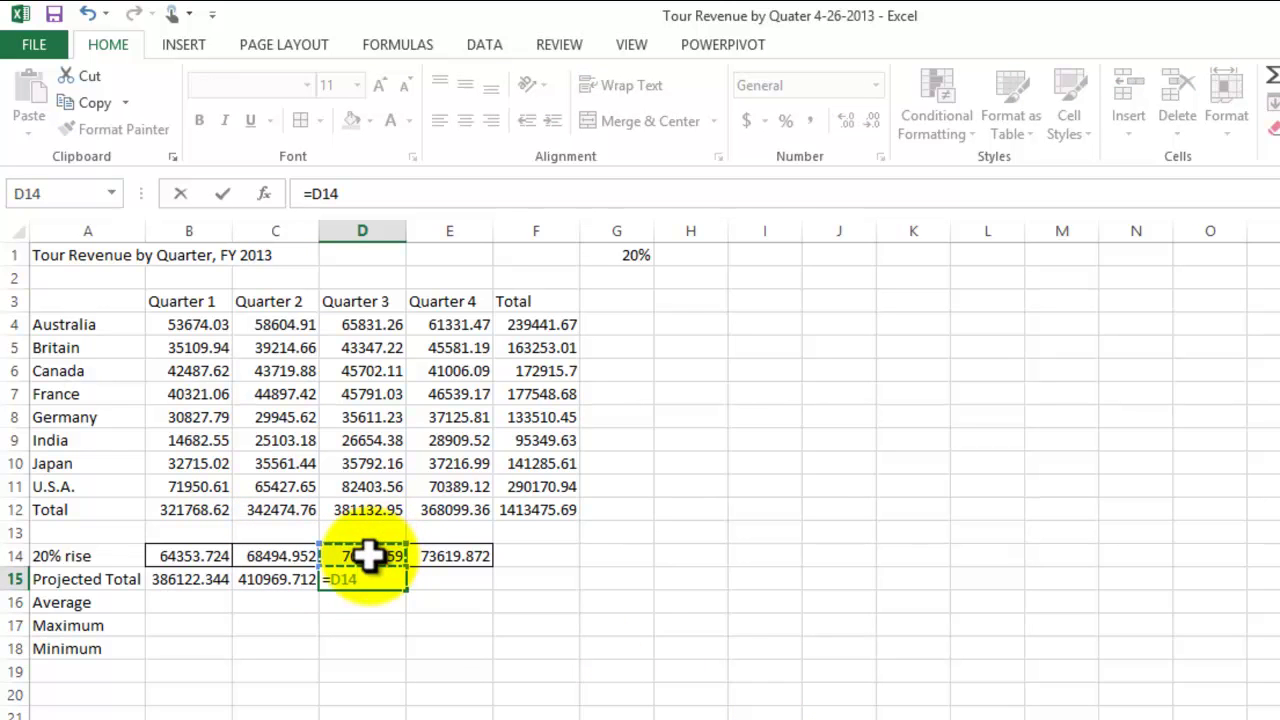
{"action": "type", "text": "+"}
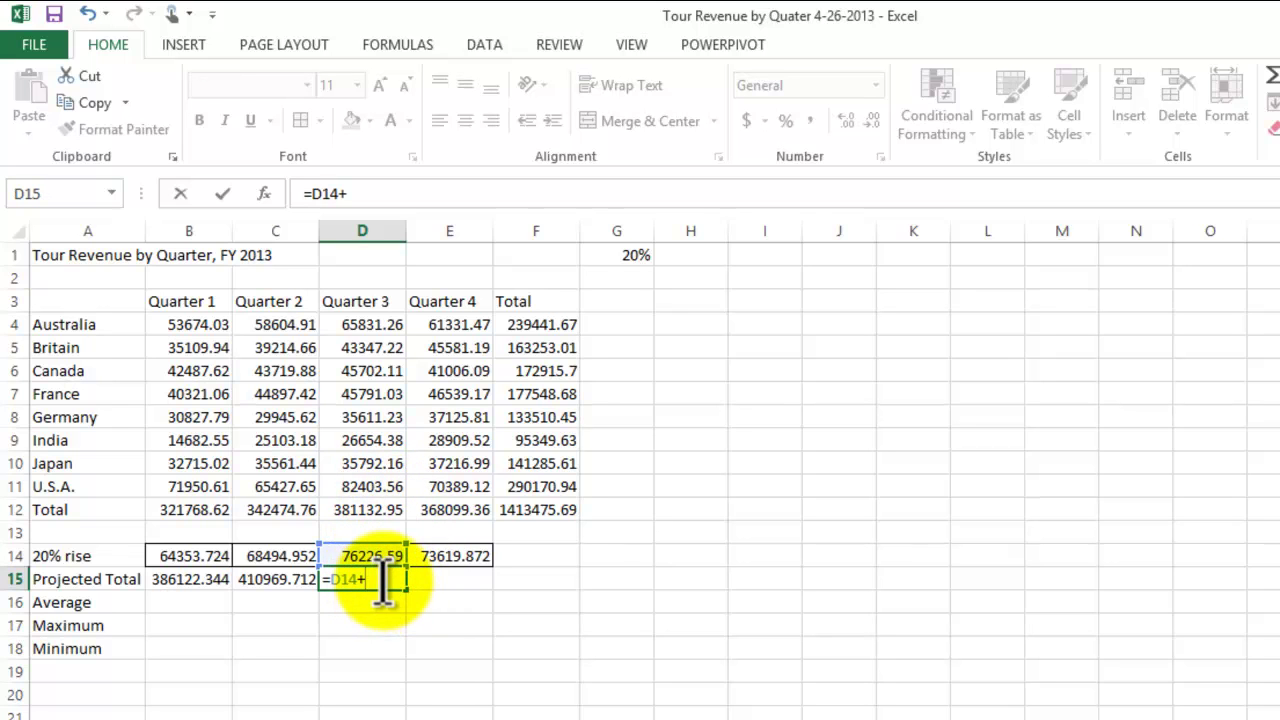
{"action": "key", "text": "BackSpace"}
{"action": "key", "text": "BackSpace"}
{"action": "key", "text": "BackSpace"}
{"action": "key", "text": "BackSpace"}
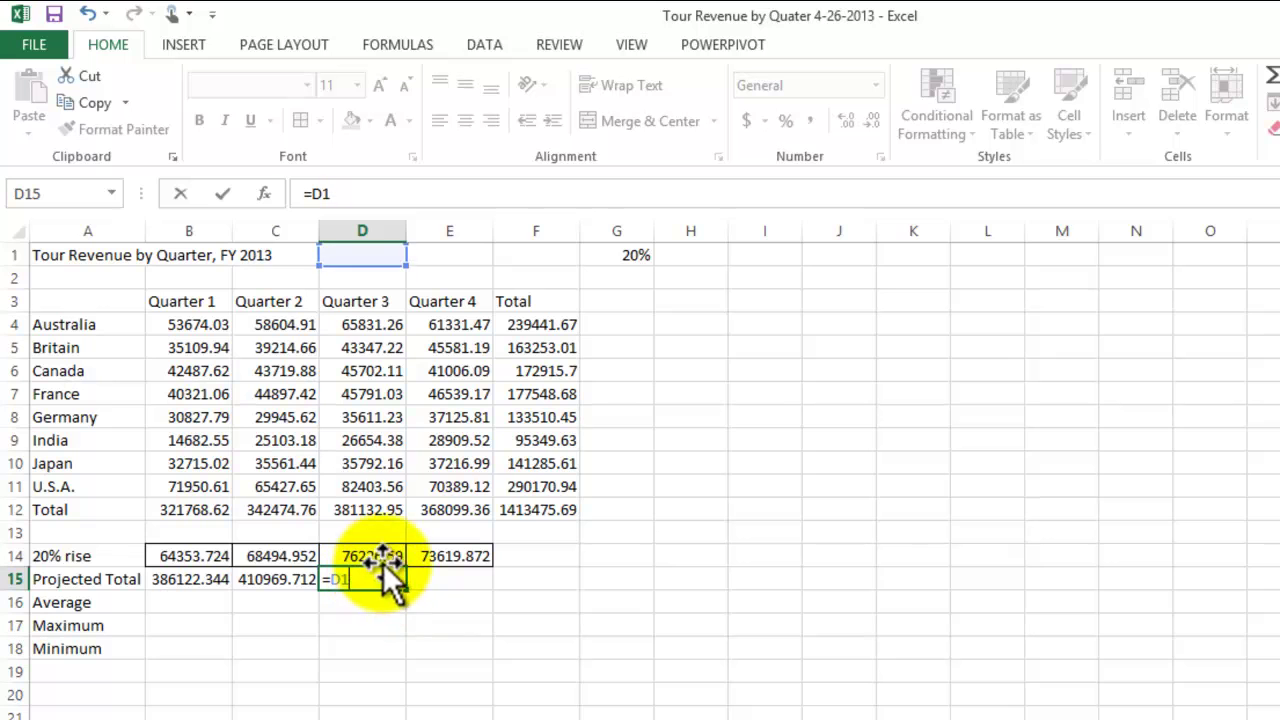
{"action": "left_click", "coordinate": [388, 509]}
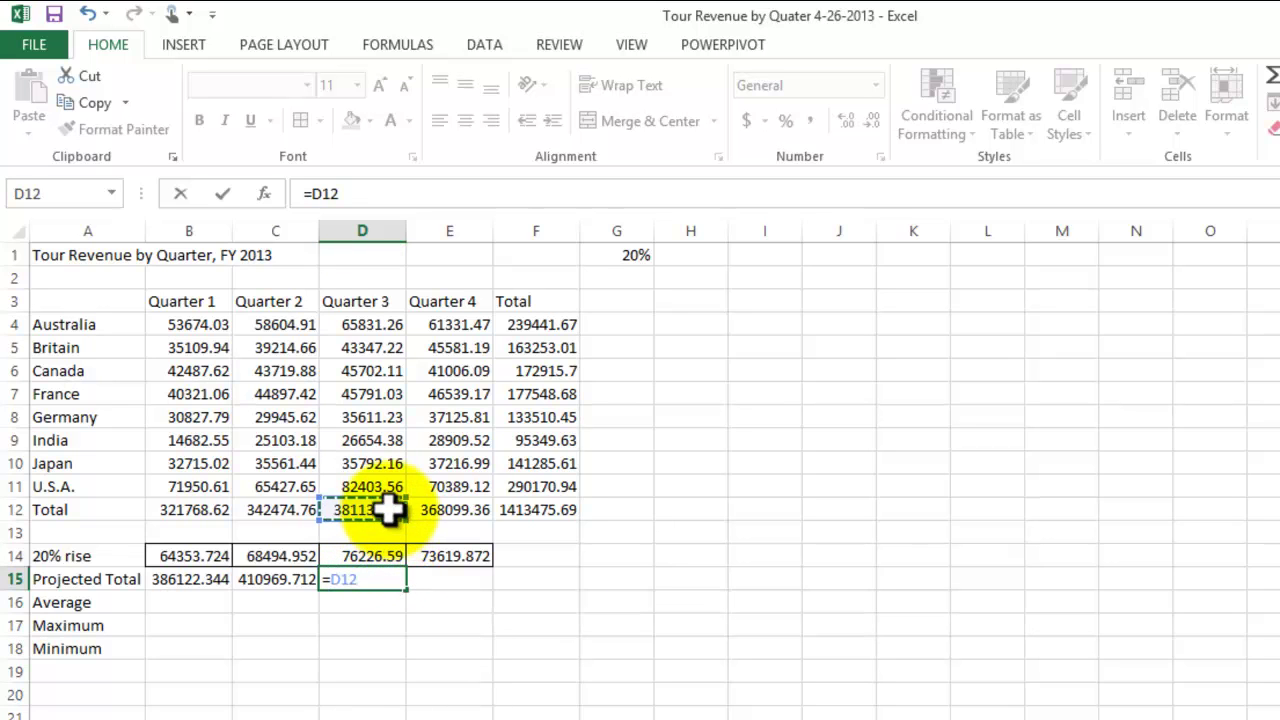
{"action": "type", "text": "+"}
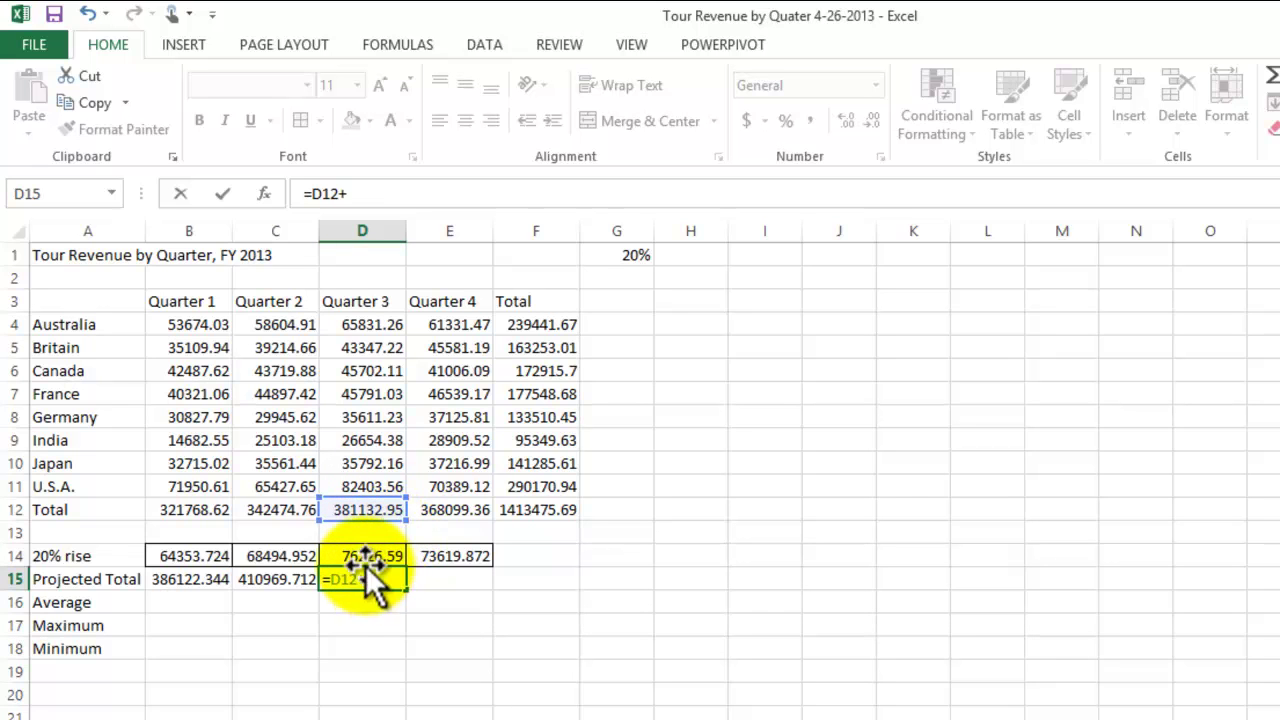
{"action": "left_click", "coordinate": [362, 552]}
{"action": "key", "text": "Return"}
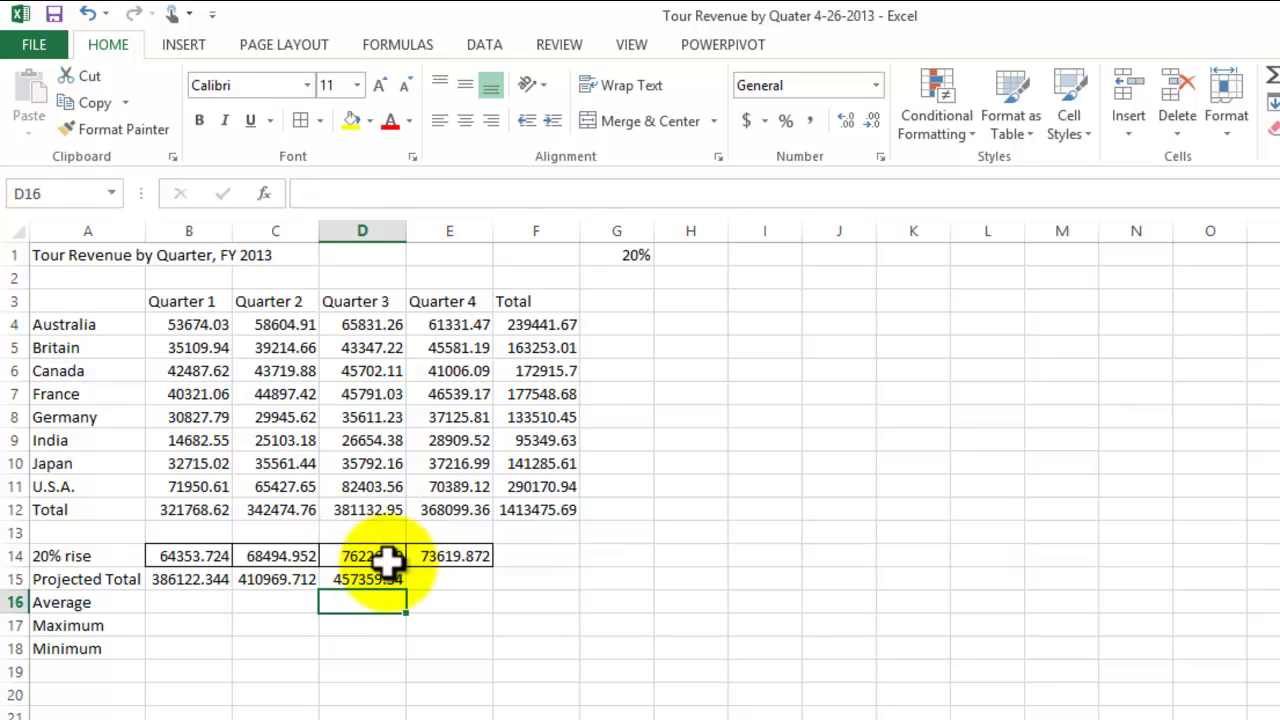
{"action": "left_click", "coordinate": [437, 578]}
{"action": "type", "text": "="}
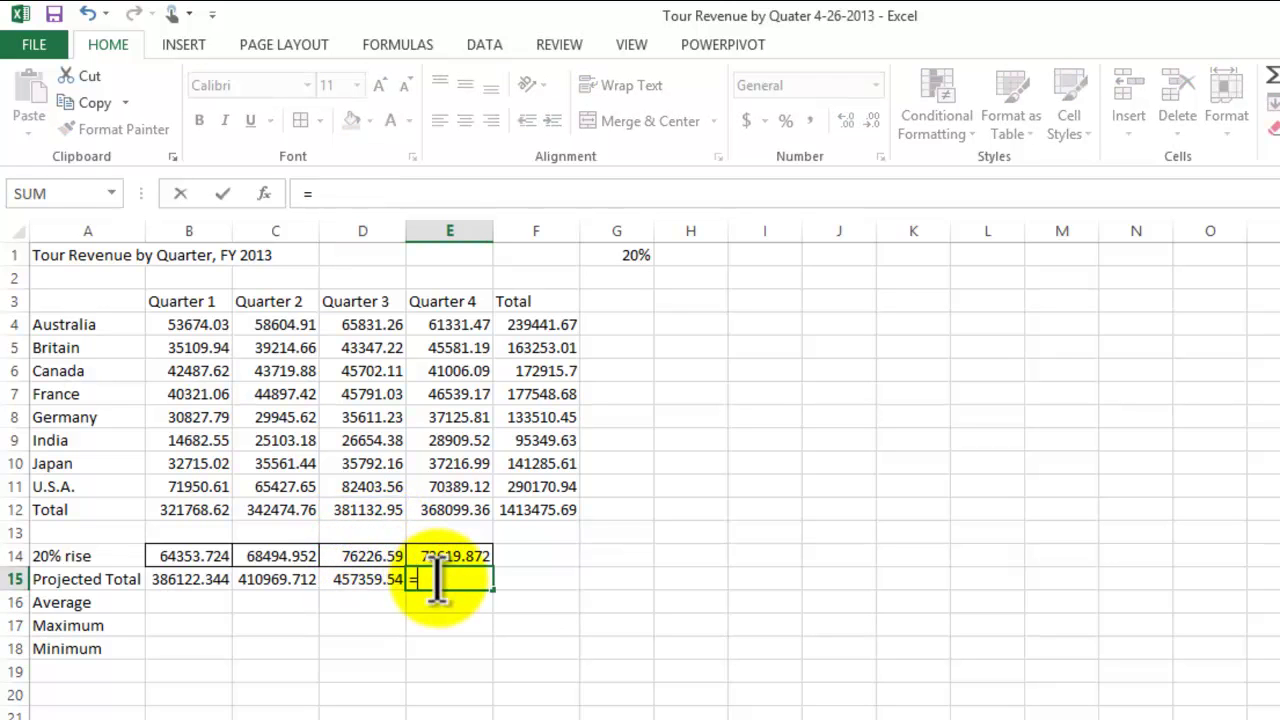
{"action": "left_click", "coordinate": [462, 509]}
{"action": "type", "text": "+"}
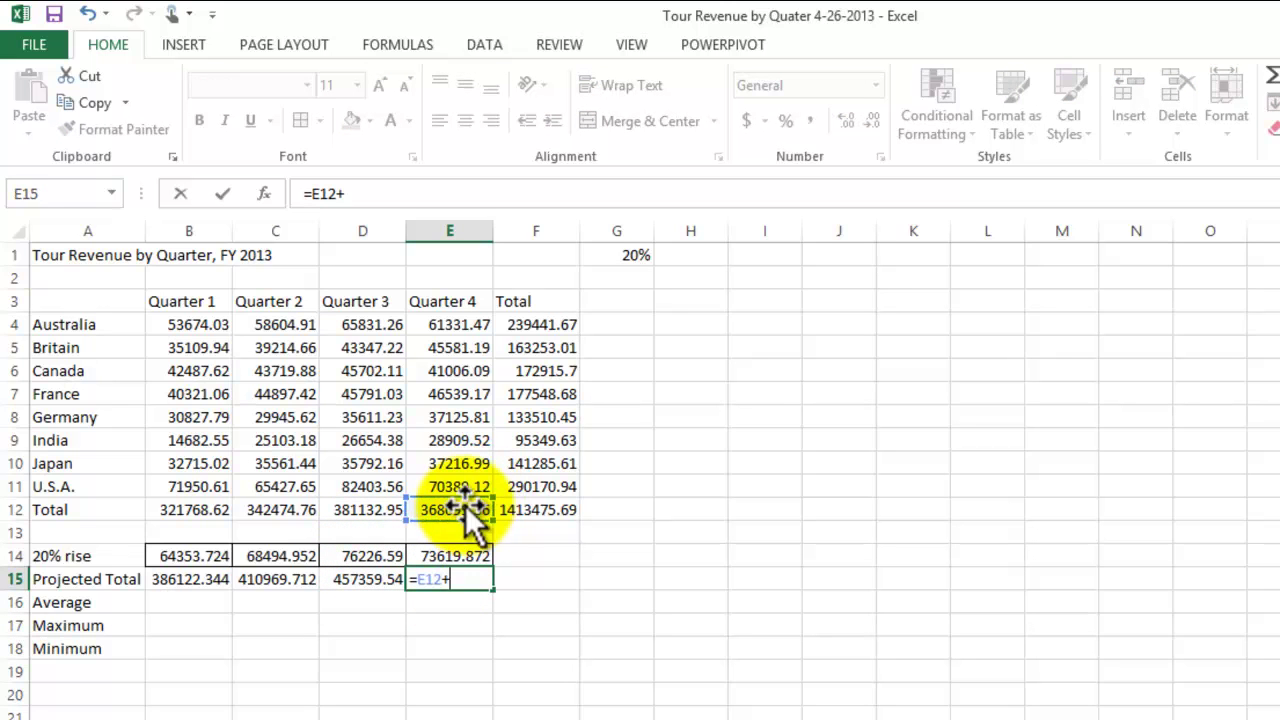
{"action": "left_click", "coordinate": [456, 558]}
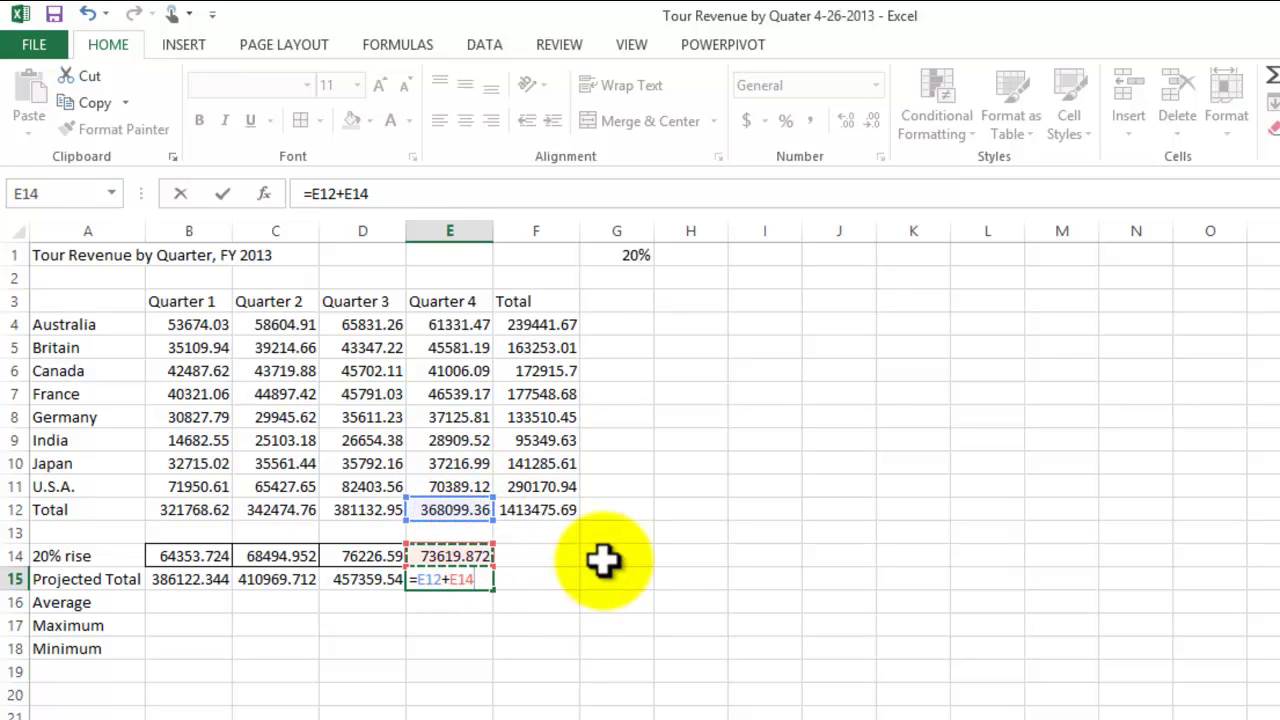
{"action": "key", "text": "Return"}
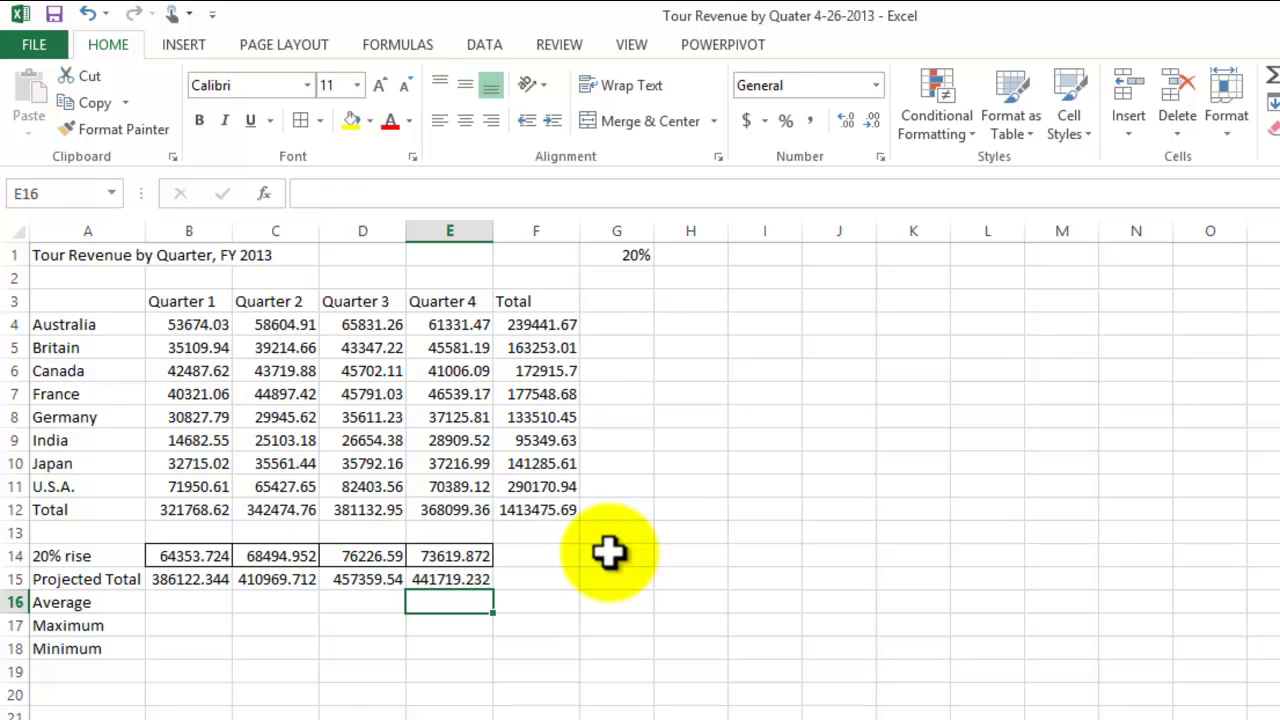
{"action": "left_click", "coordinate": [615, 673]}
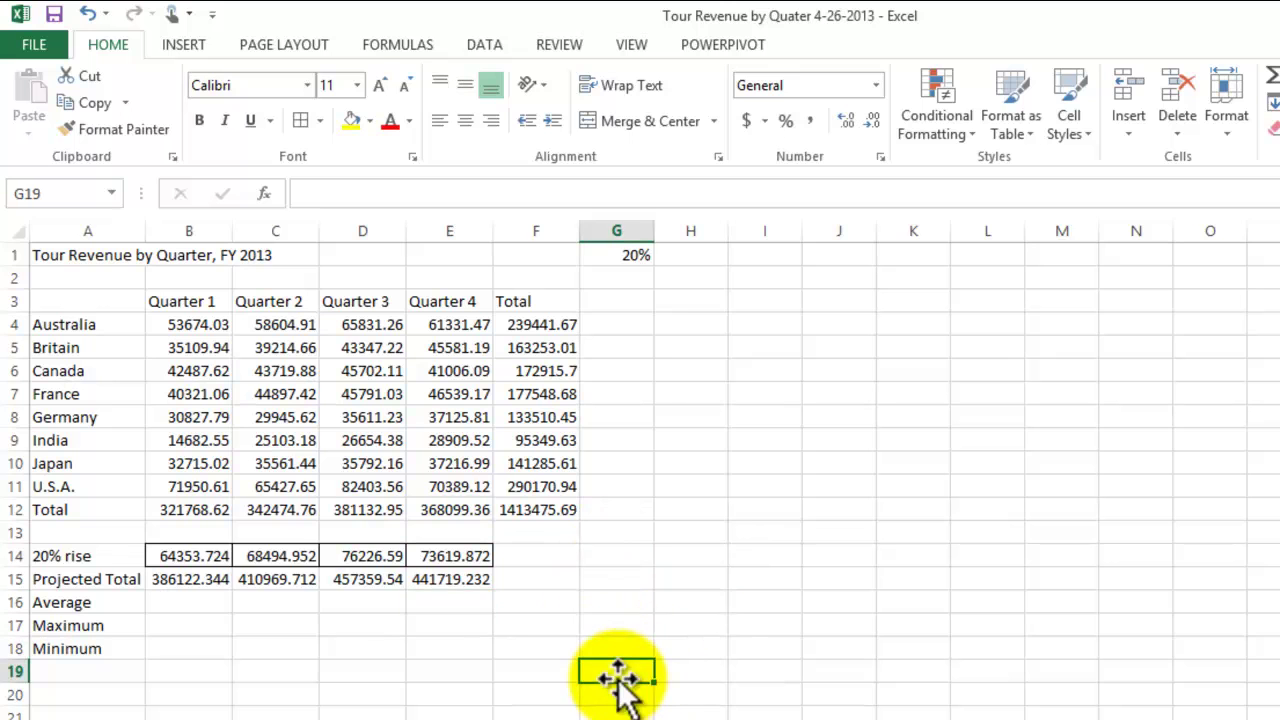
{"action": "left_click", "coordinate": [201, 581]}
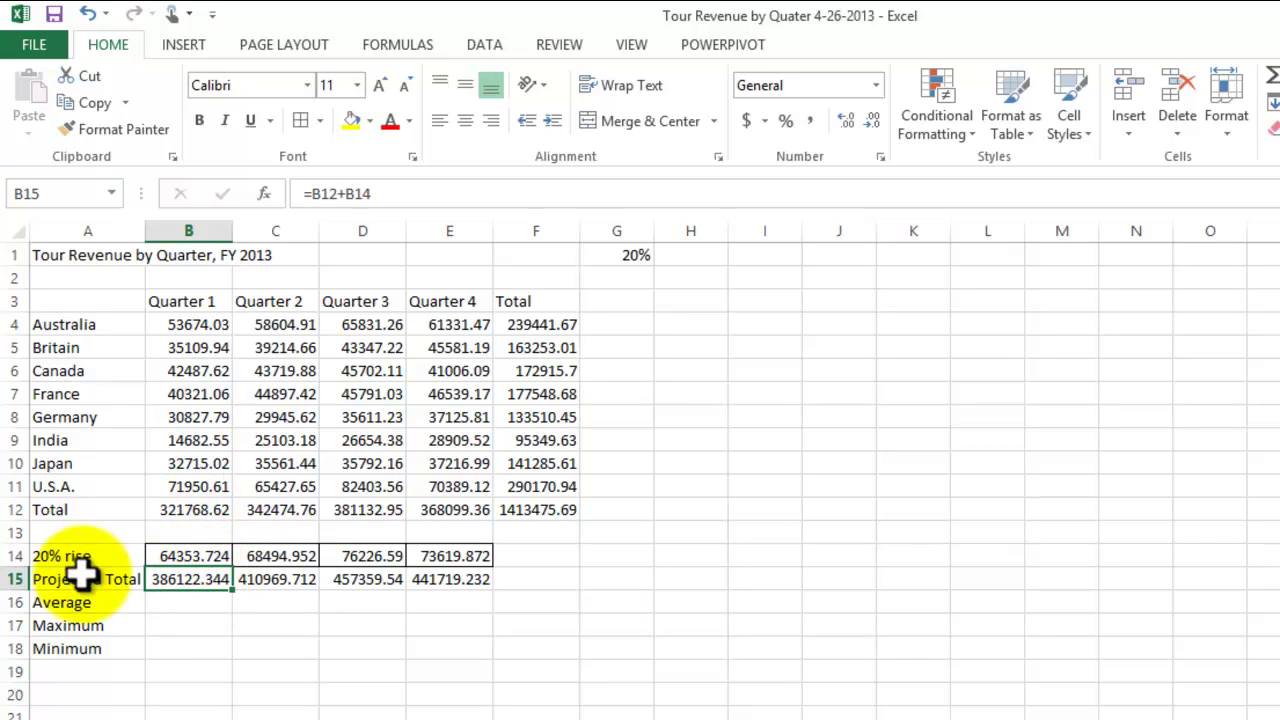
{"action": "left_click", "coordinate": [457, 689]}
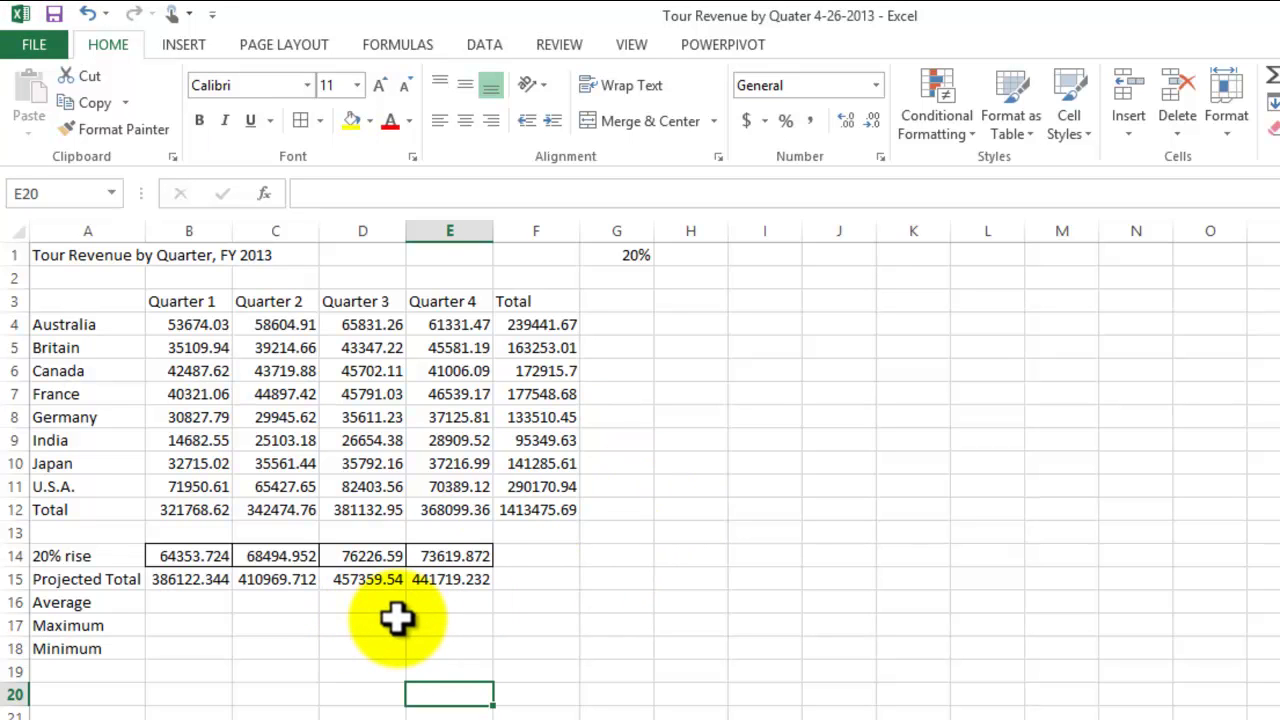
{"action": "left_click", "coordinate": [180, 604]}
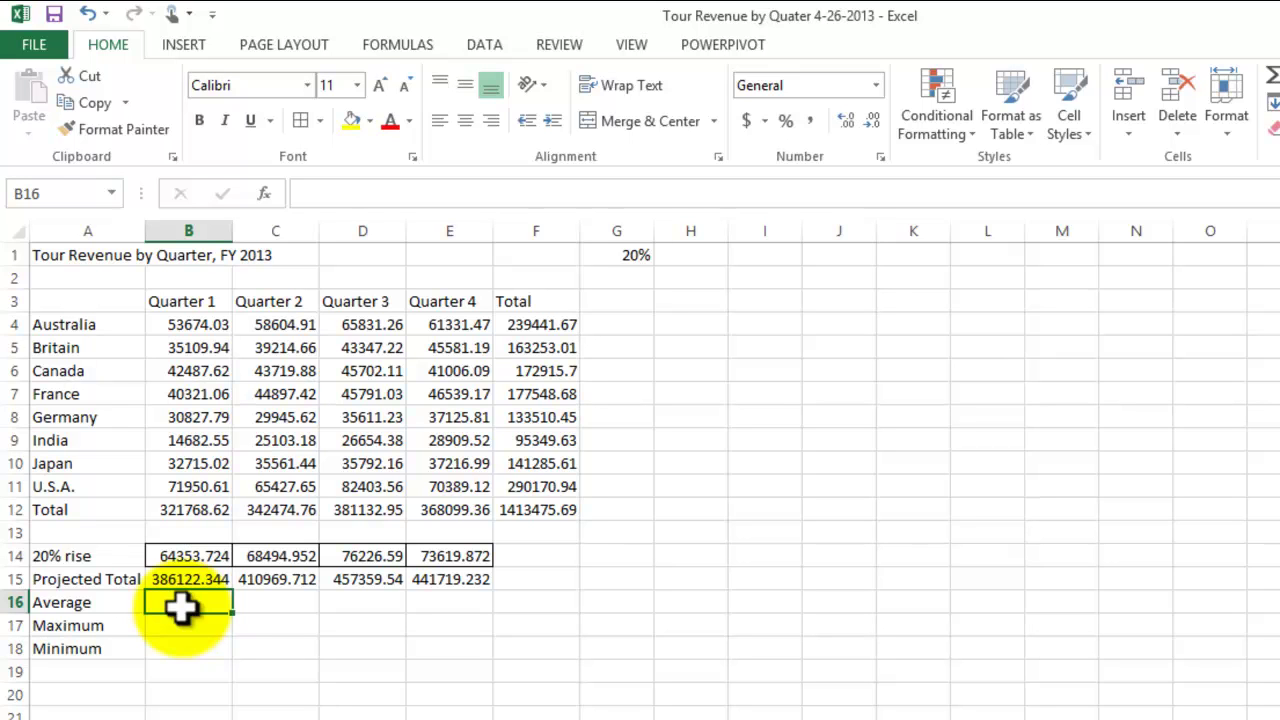
{"action": "key", "text": "alt+h"}
{"action": "key", "text": "u"}
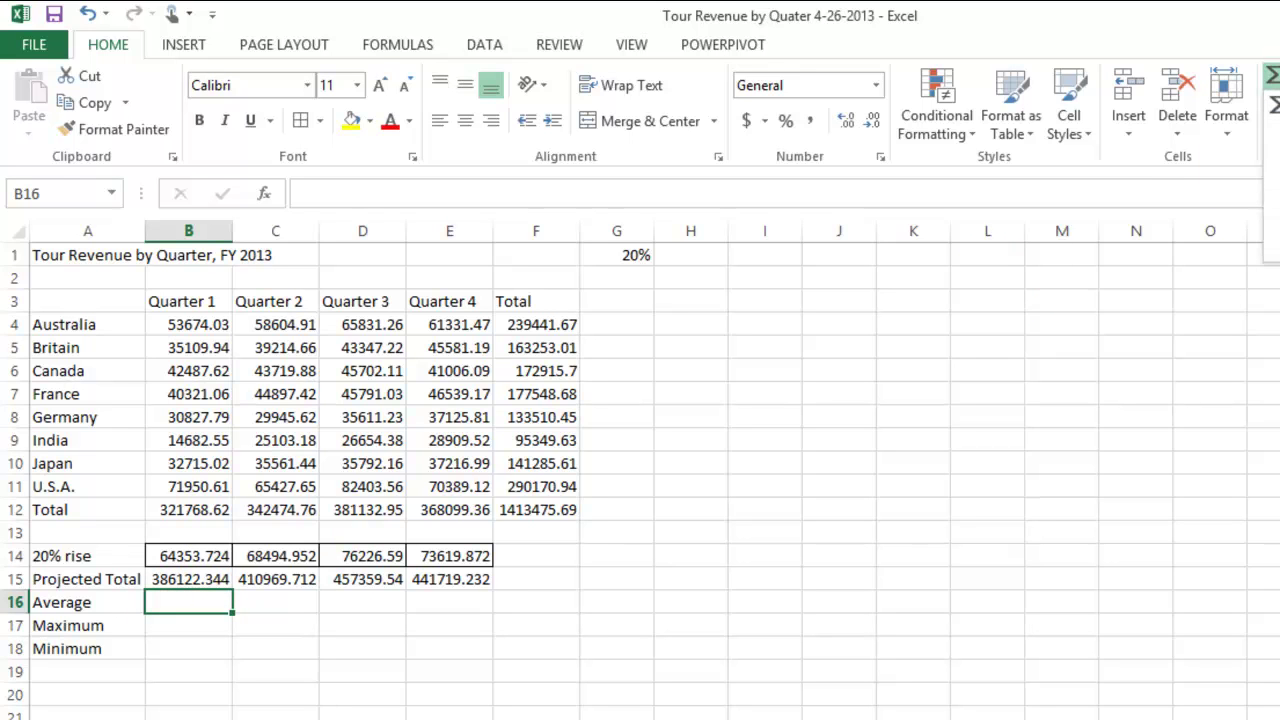
{"action": "key", "text": "Down"}
{"action": "key", "text": "Down"}
{"action": "key", "text": "Up"}
{"action": "key", "text": "Up"}
{"action": "key", "text": "Up"}
{"action": "key", "text": "Up"}
{"action": "key", "text": "Down"}
{"action": "key", "text": "Down"}
{"action": "key", "text": "Down"}
{"action": "key", "text": "Down"}
{"action": "key", "text": "Up"}
{"action": "key", "text": "Up"}
{"action": "key", "text": "Up"}
{"action": "key", "text": "Up"}
{"action": "key", "text": "Down"}
{"action": "key", "text": "Down"}
{"action": "key", "text": "Down"}
{"action": "key", "text": "Up"}
{"action": "key", "text": "Up"}
{"action": "key", "text": "Up"}
{"action": "key", "text": "Down"}
{"action": "key", "text": "Down"}
{"action": "key", "text": "Down"}
{"action": "key", "text": "Escape"}
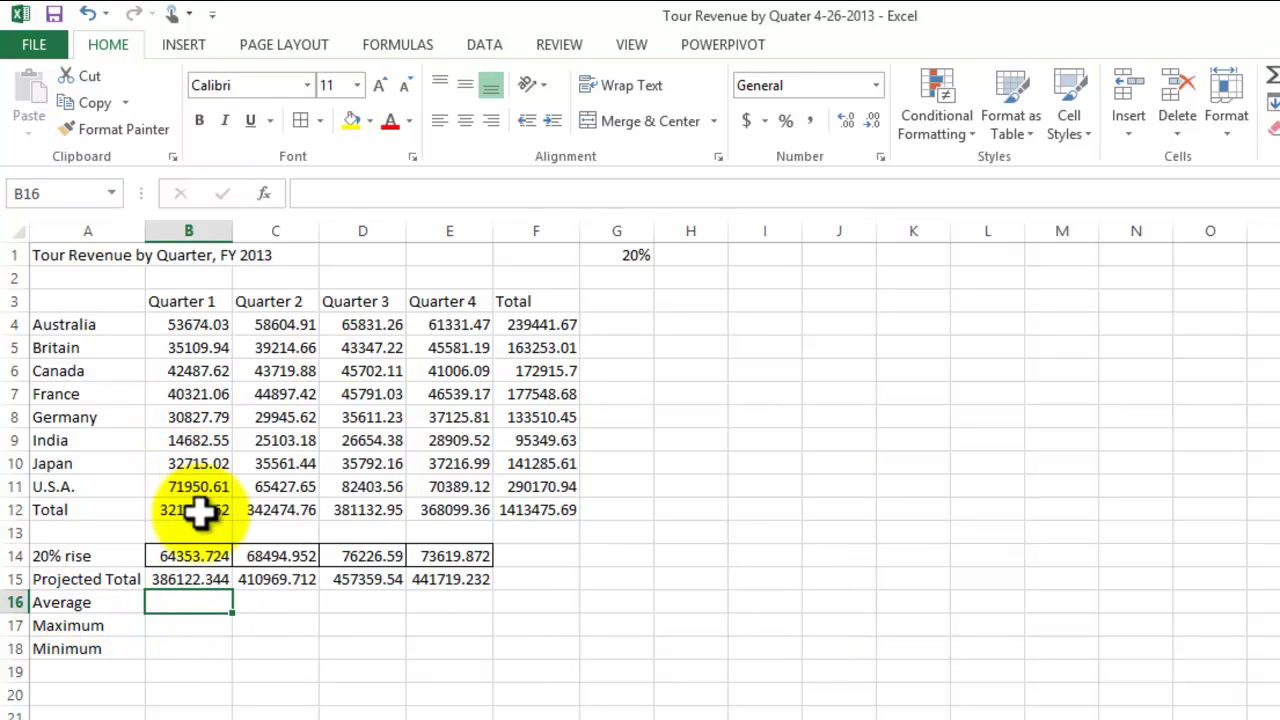
- Build an =average(B4:B11) formula in B16 for the Quarter 1 Average
{"action": "left_click", "coordinate": [84, 512]}
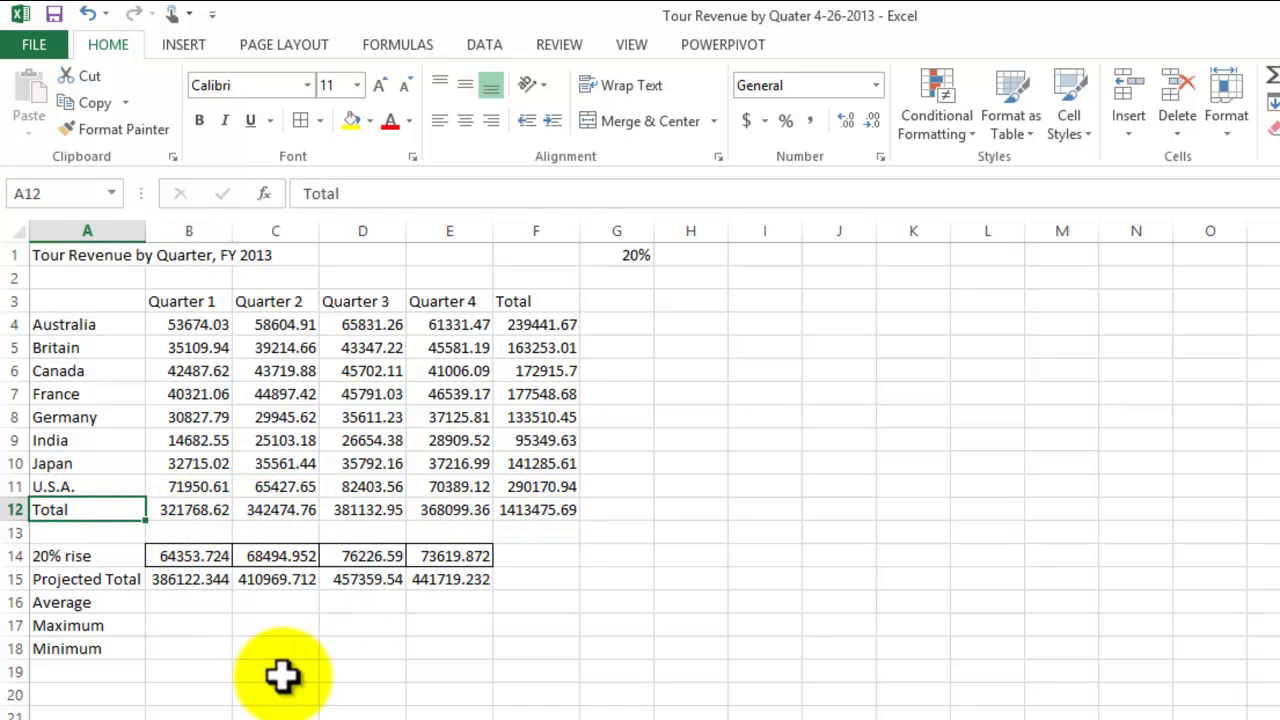
{"action": "left_click", "coordinate": [178, 597]}
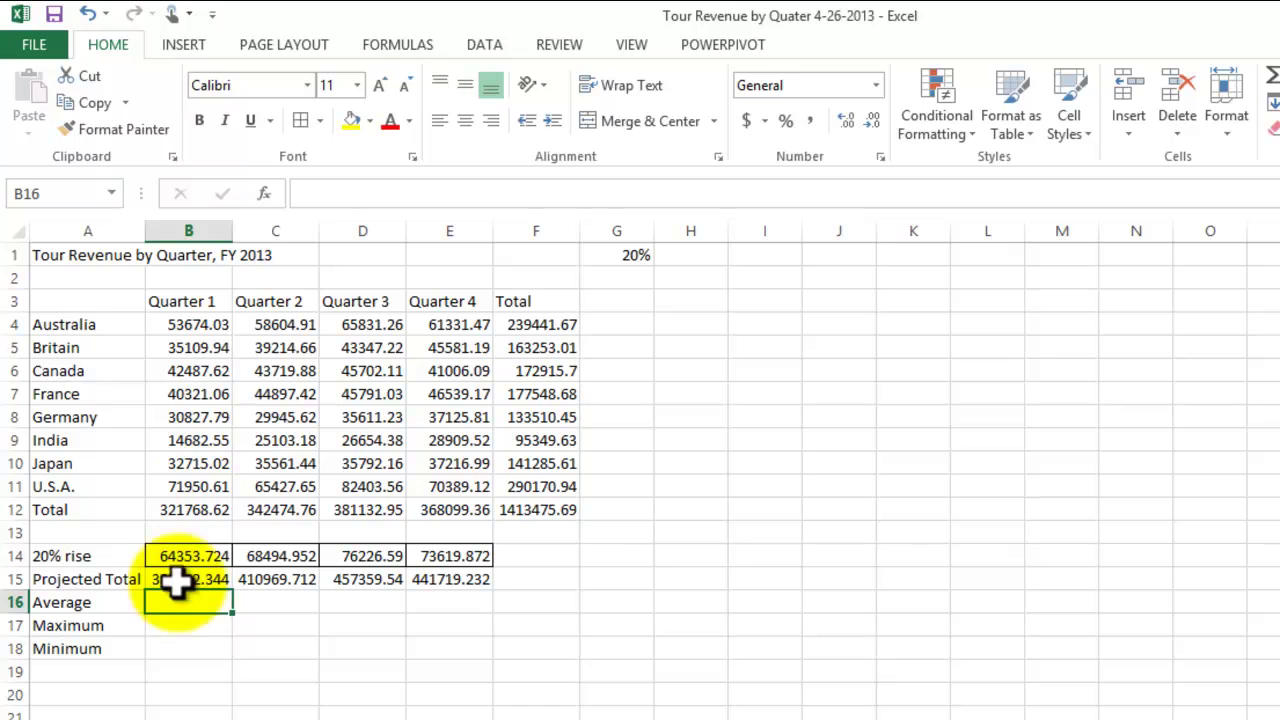
{"action": "left_click", "coordinate": [203, 324]}
{"action": "left_click_drag", "start_coordinate": [203, 324], "coordinate": [195, 481]}
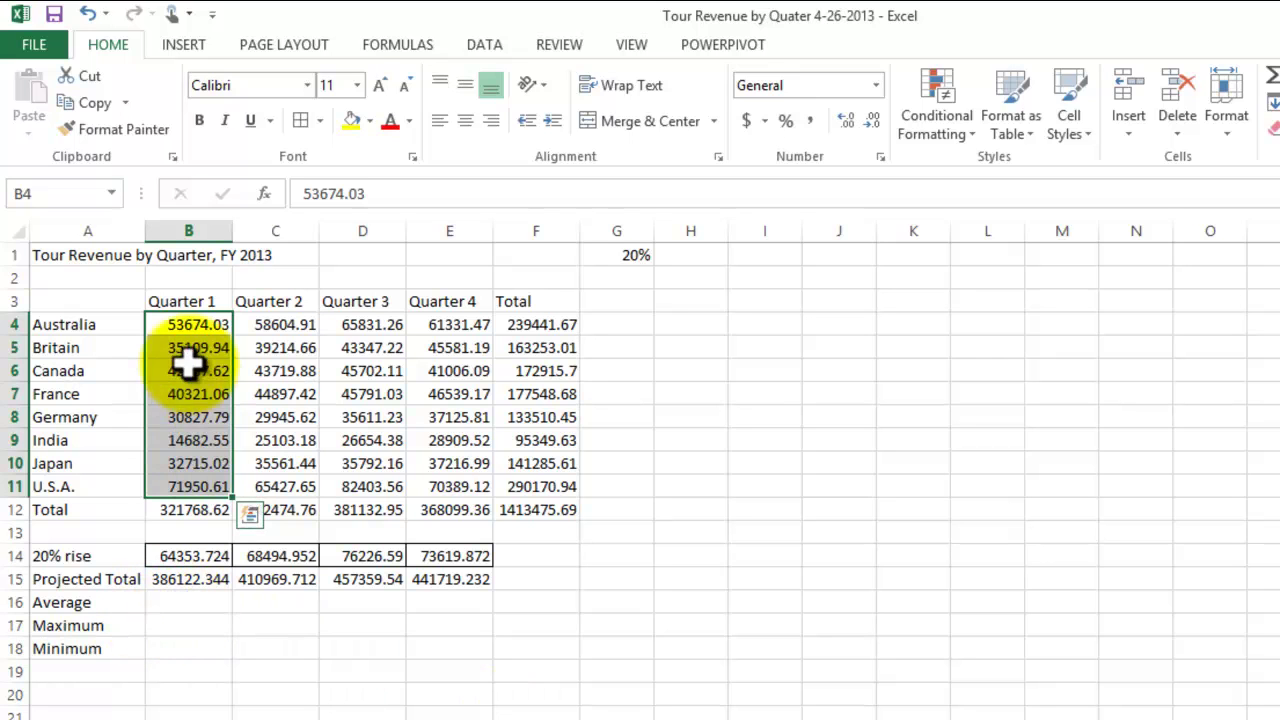
{"action": "left_click", "coordinate": [187, 604]}
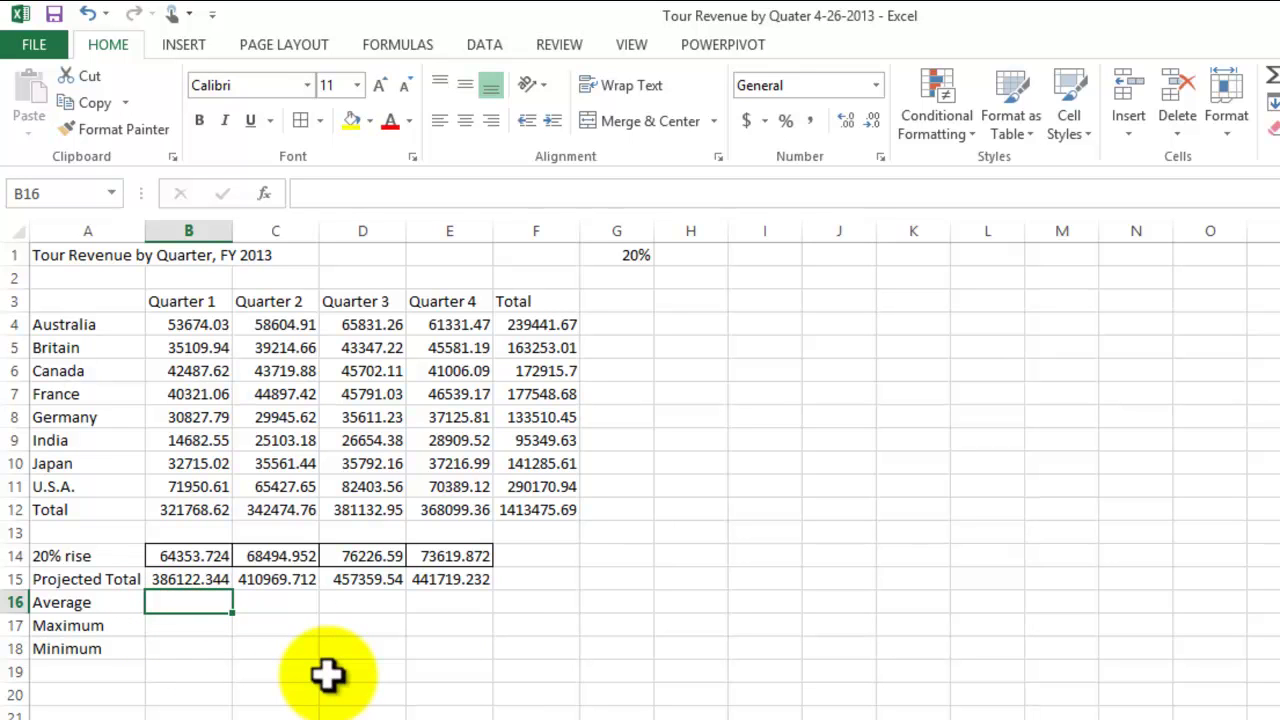
{"action": "type", "text": "="}
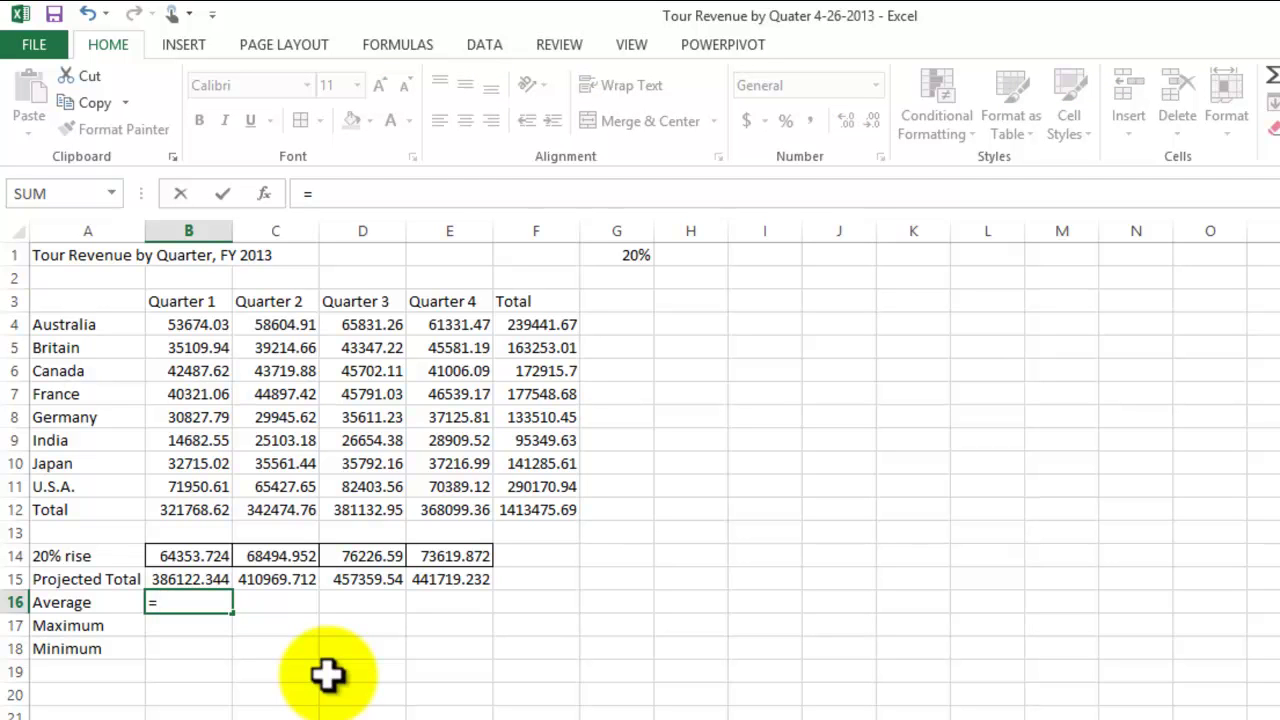
{"action": "type", "text": "avera"}
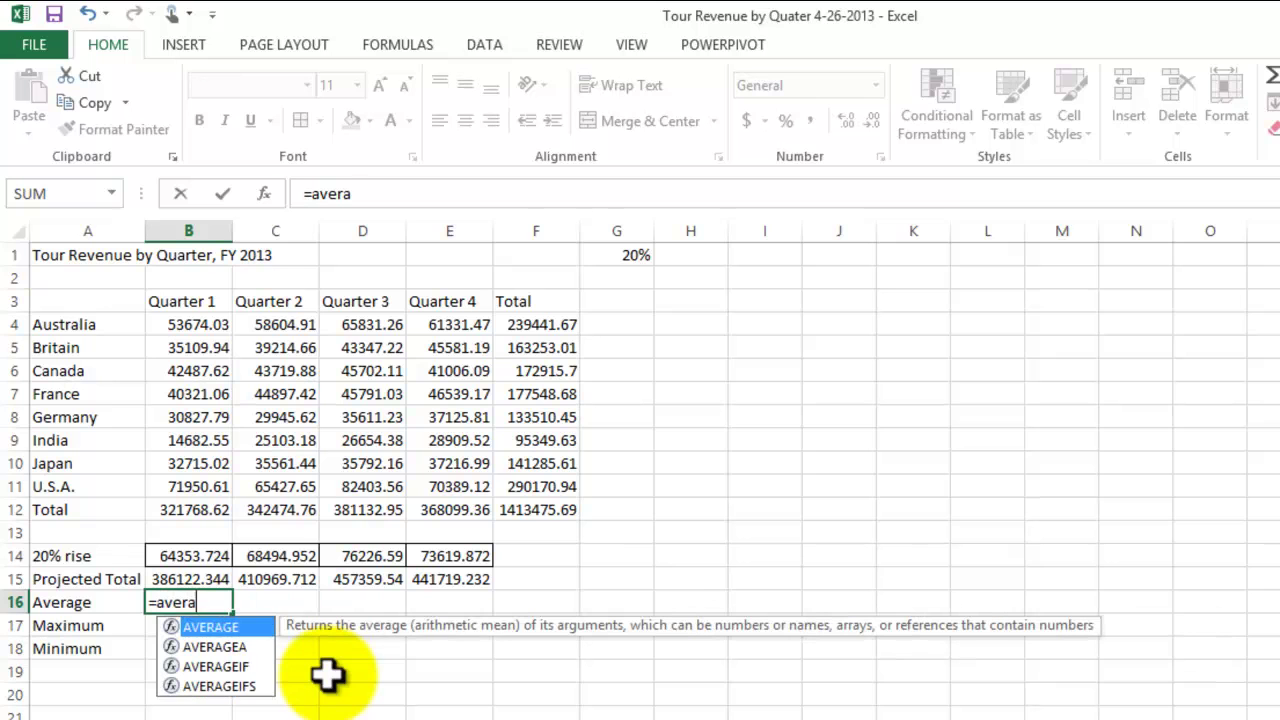
{"action": "type", "text": "ge("}
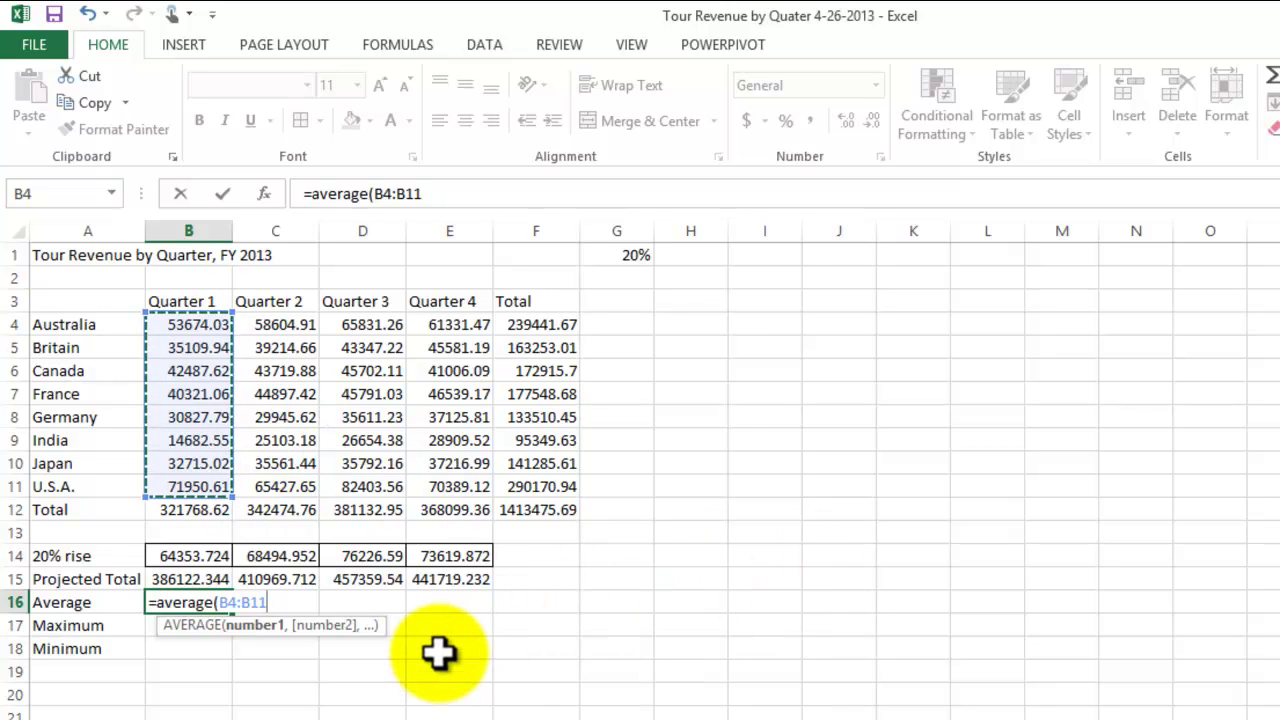
{"action": "key", "text": "F2"}
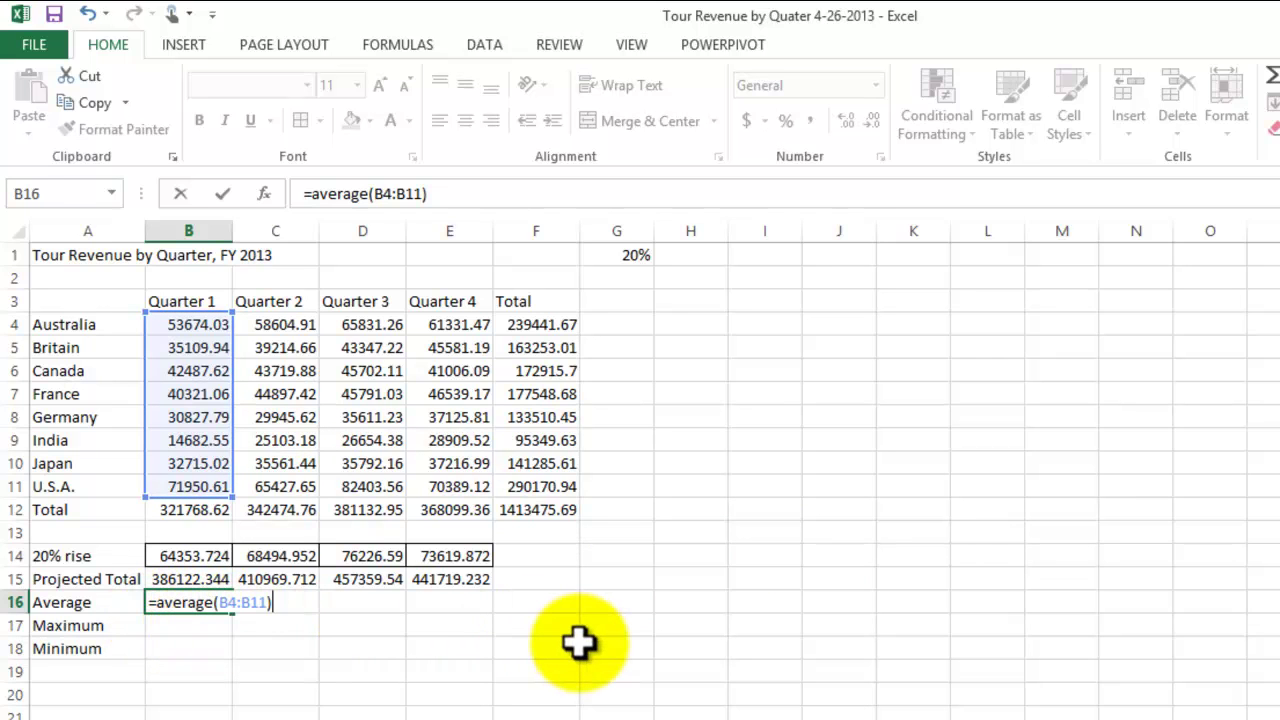
{"action": "key", "text": "Return"}
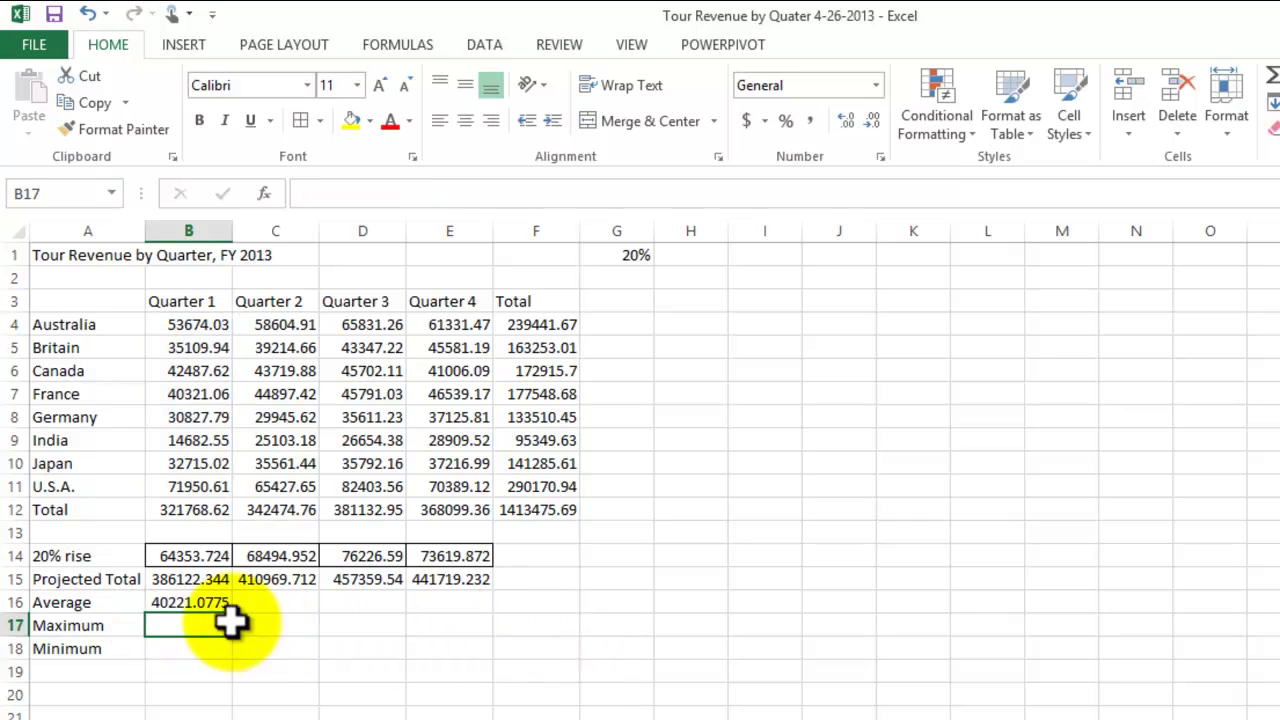
{"action": "left_click", "coordinate": [195, 604]}
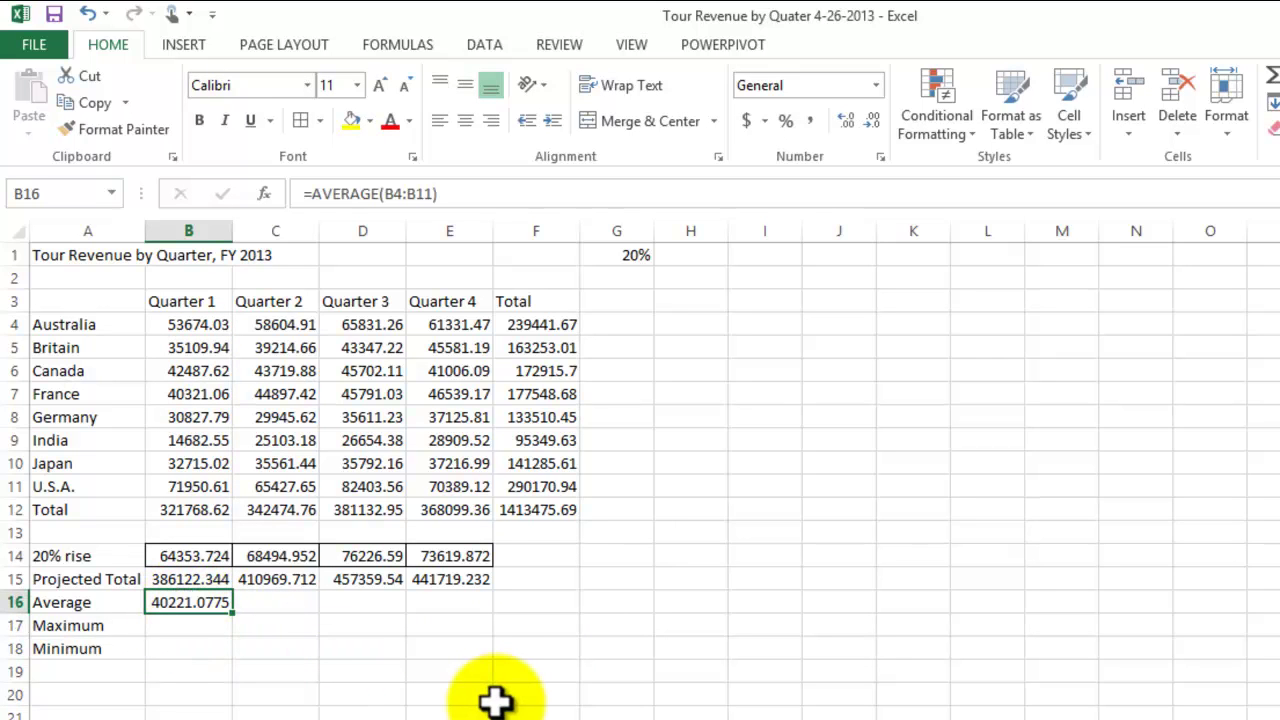
{"action": "left_click", "coordinate": [764, 460]}
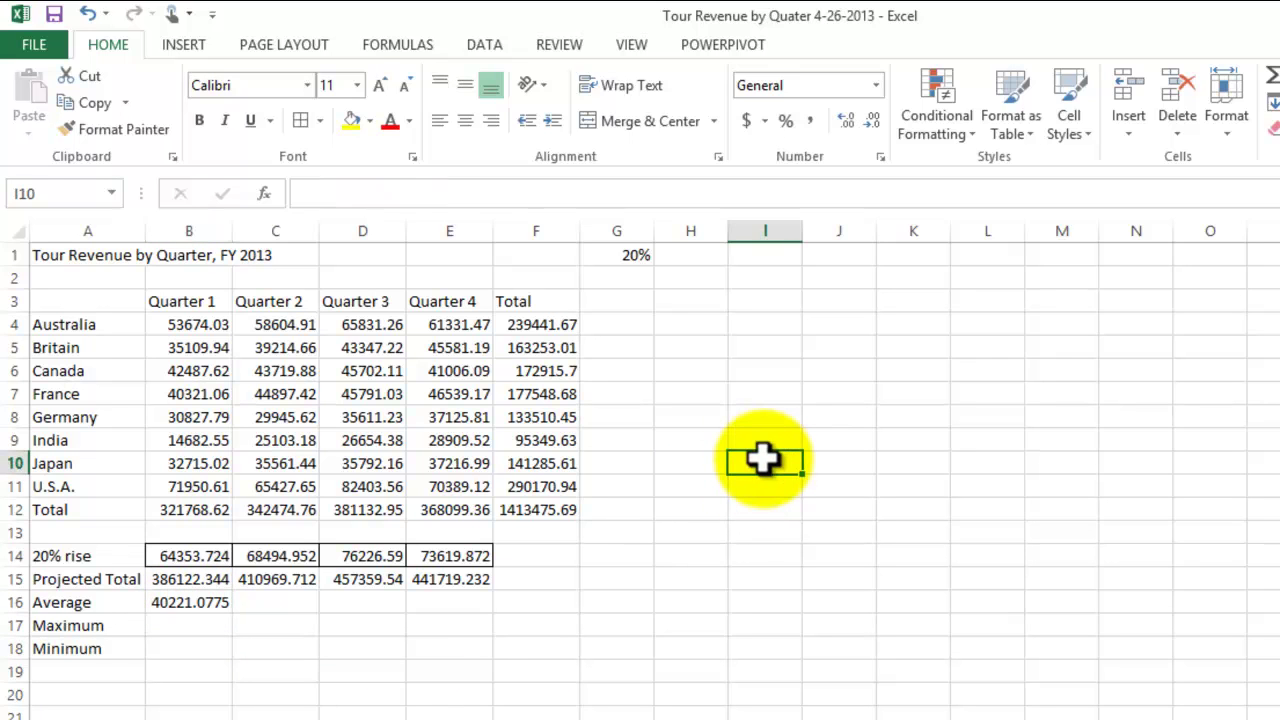
{"action": "type", "text": "="}
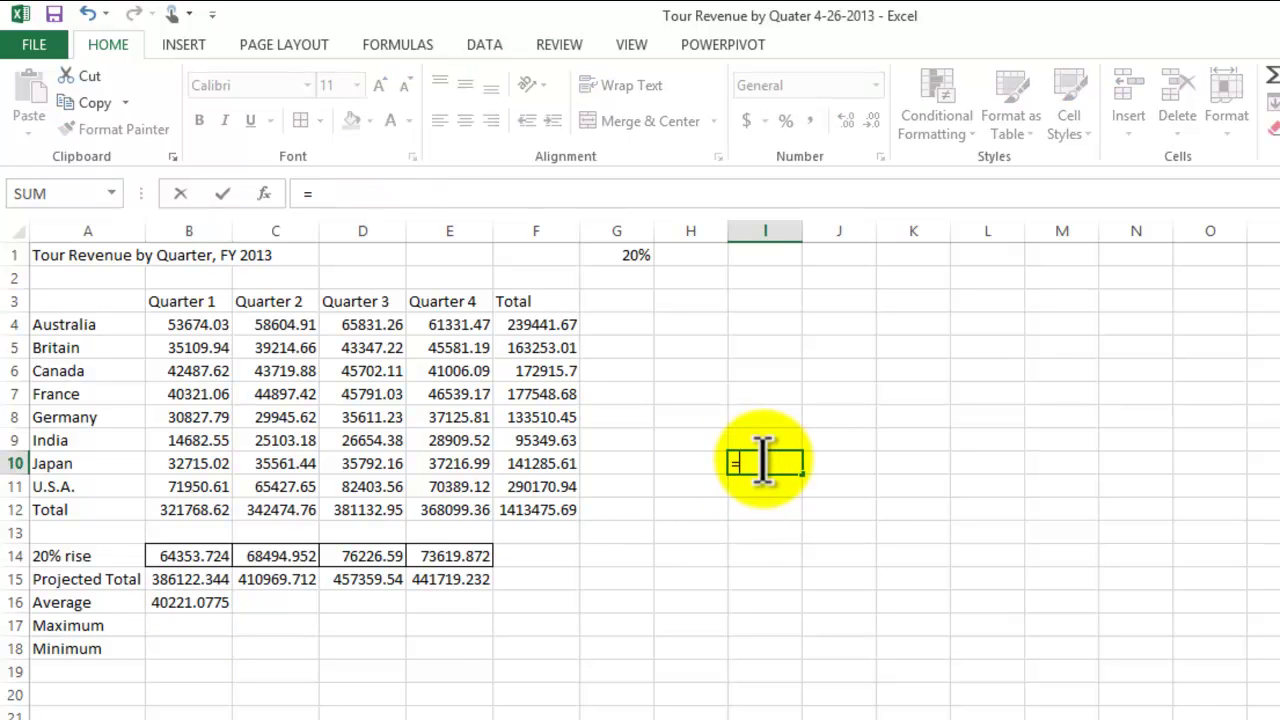
{"action": "left_click", "coordinate": [190, 512]}
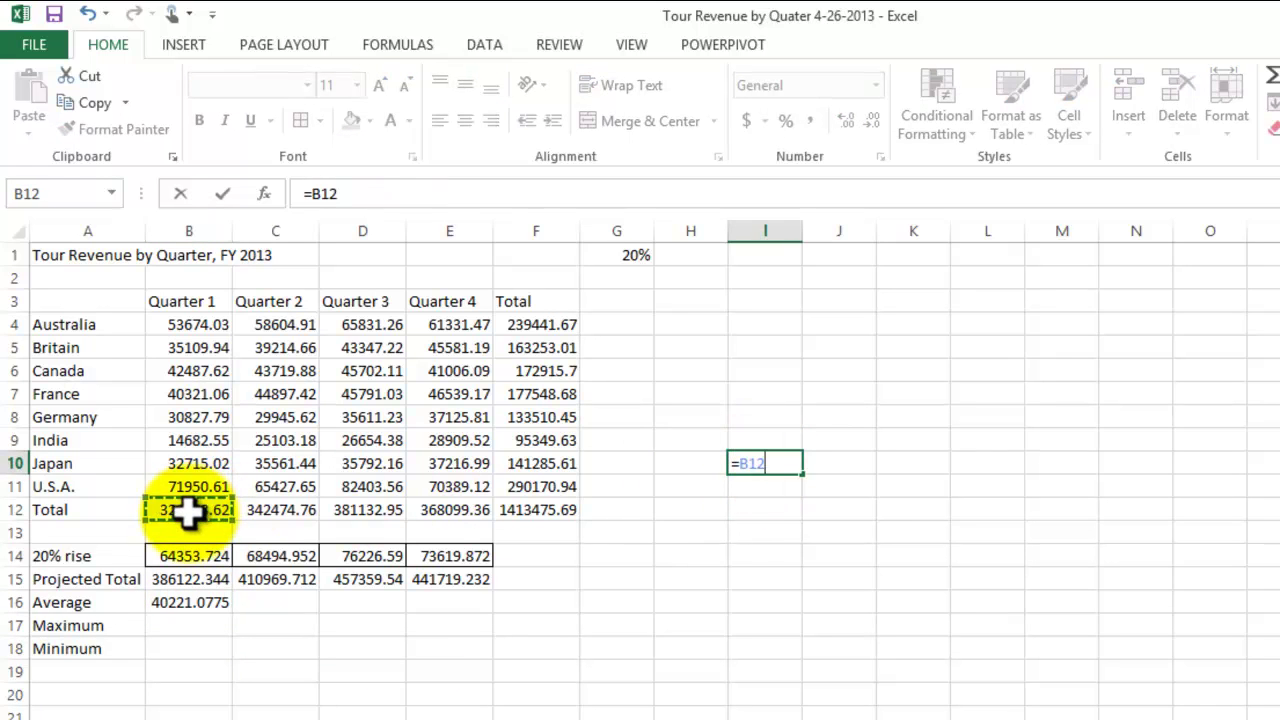
{"action": "type", "text": "/8"}
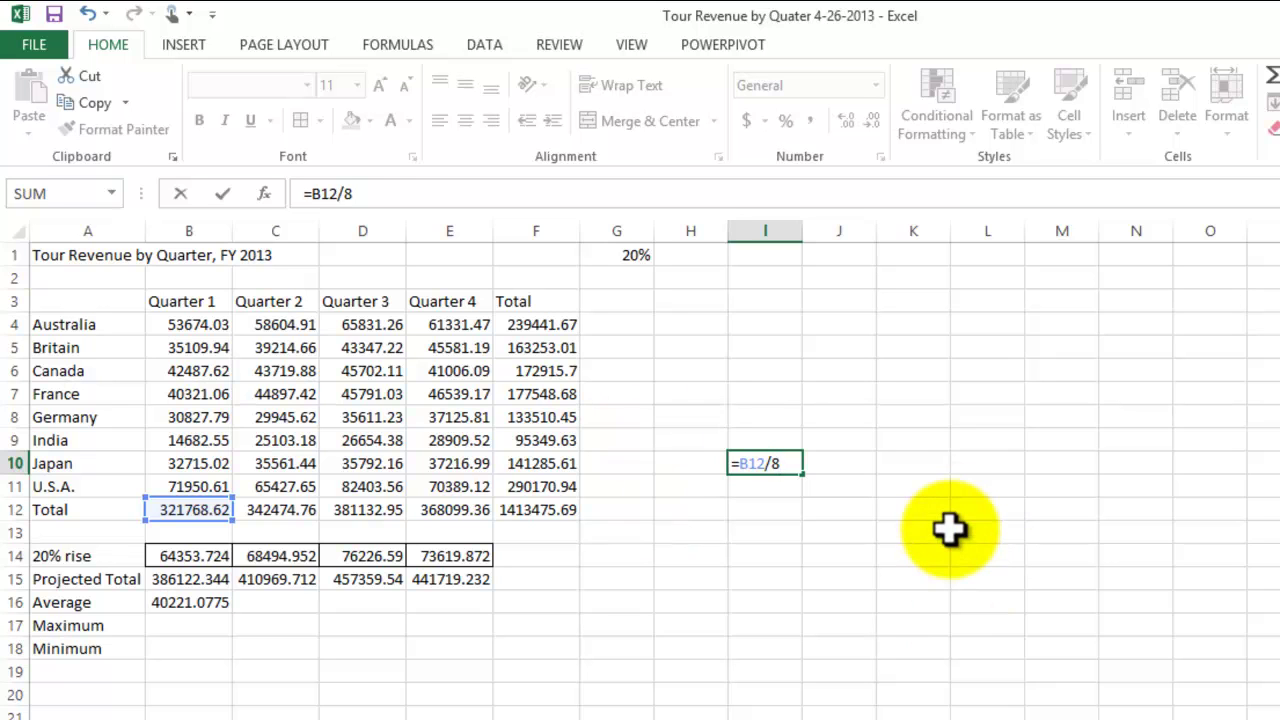
{"action": "key", "text": "Return"}
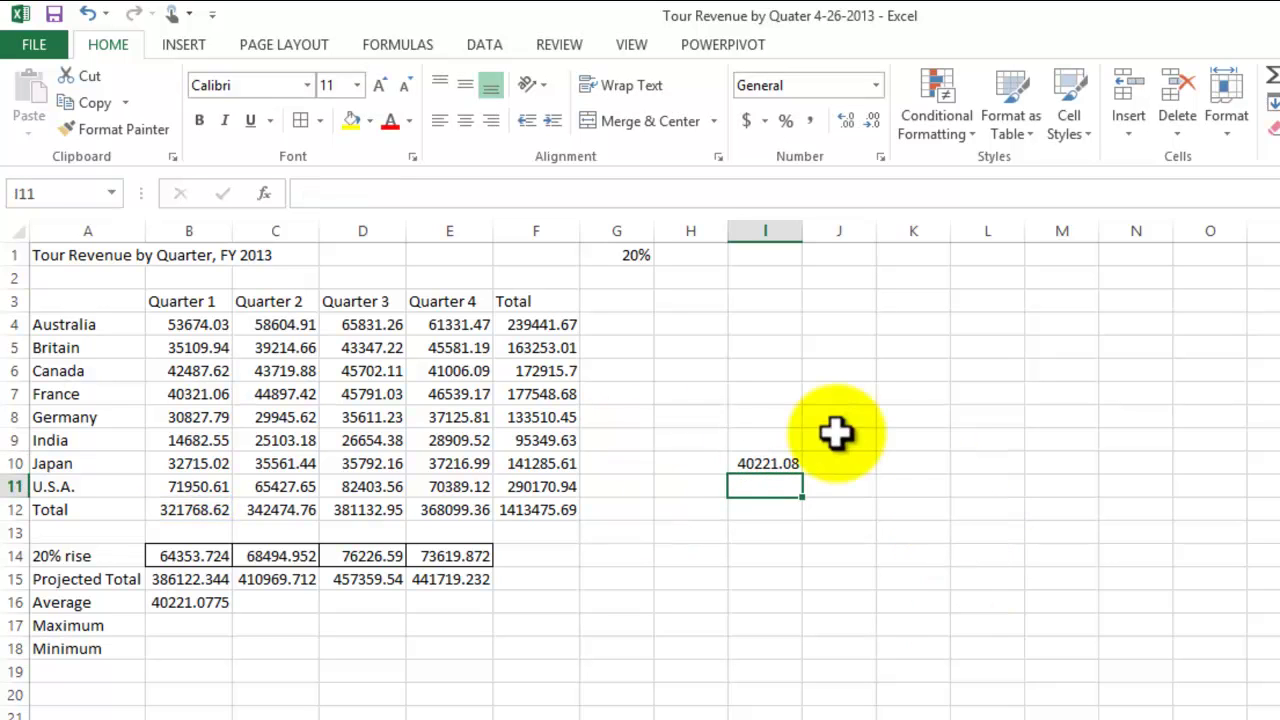
{"action": "left_click", "coordinate": [750, 460]}
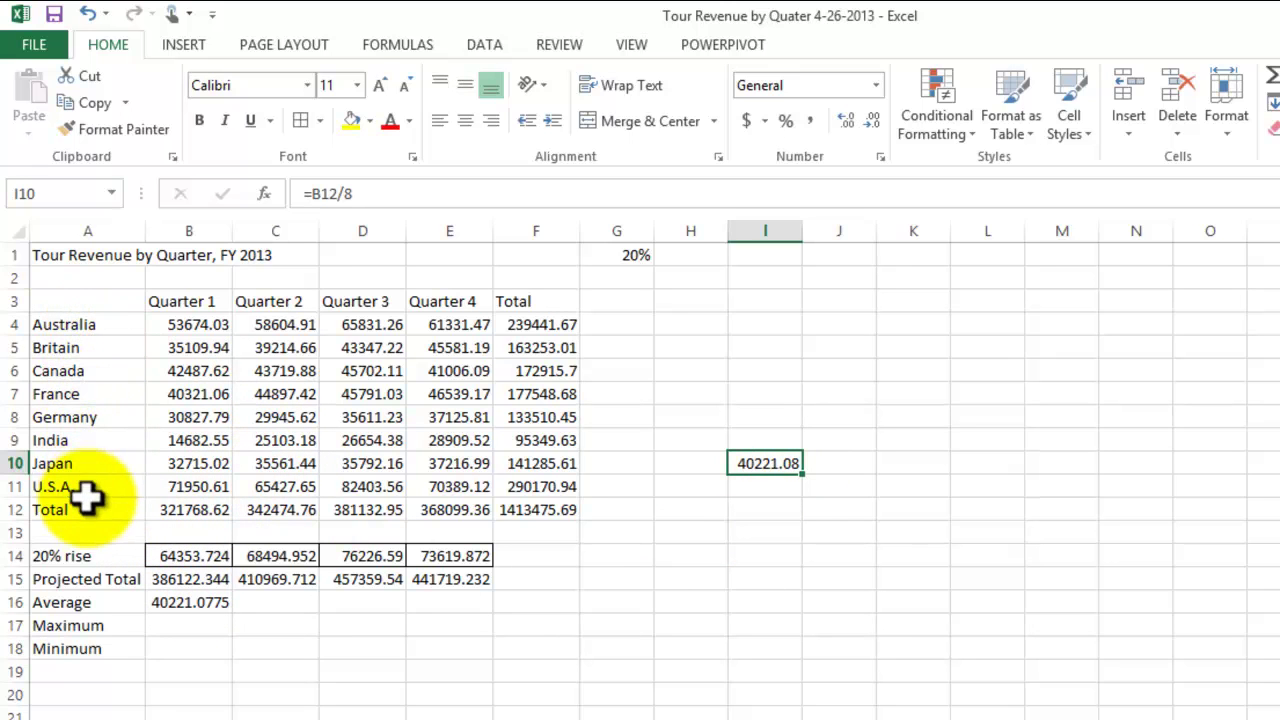
{"action": "left_click", "coordinate": [900, 513]}
{"action": "left_click", "coordinate": [768, 460]}
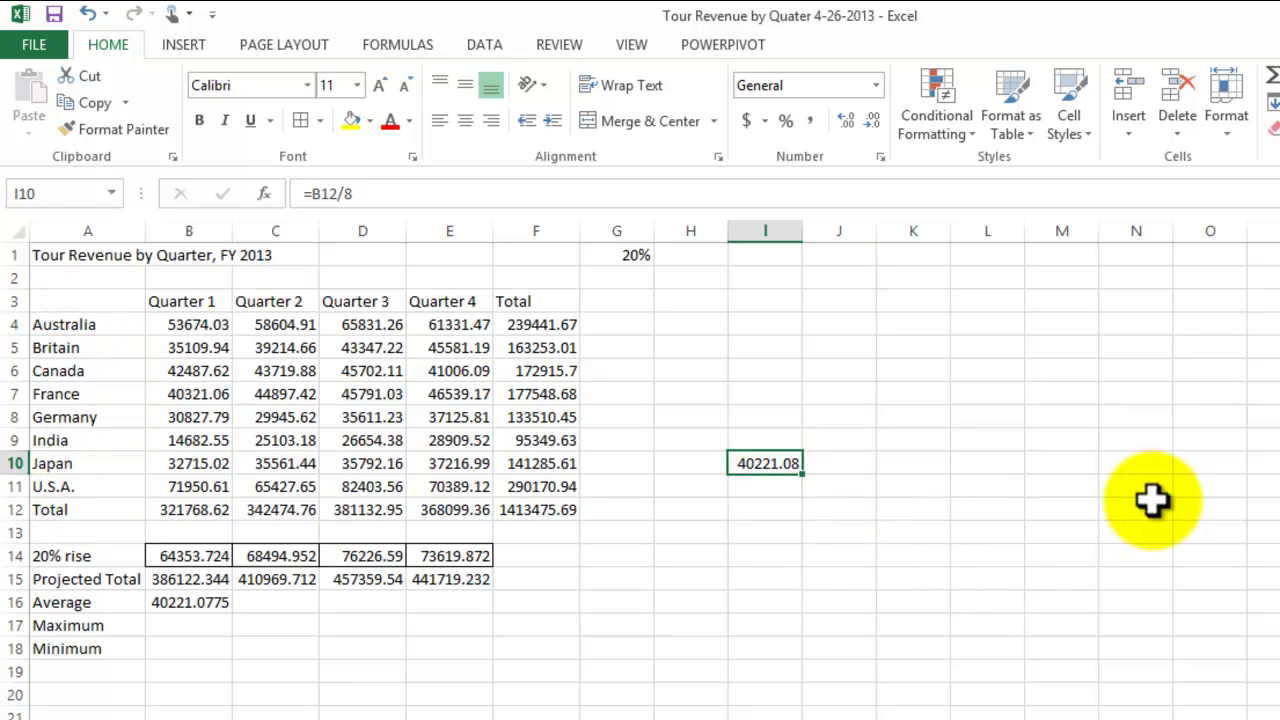
{"action": "type", "text": "="}
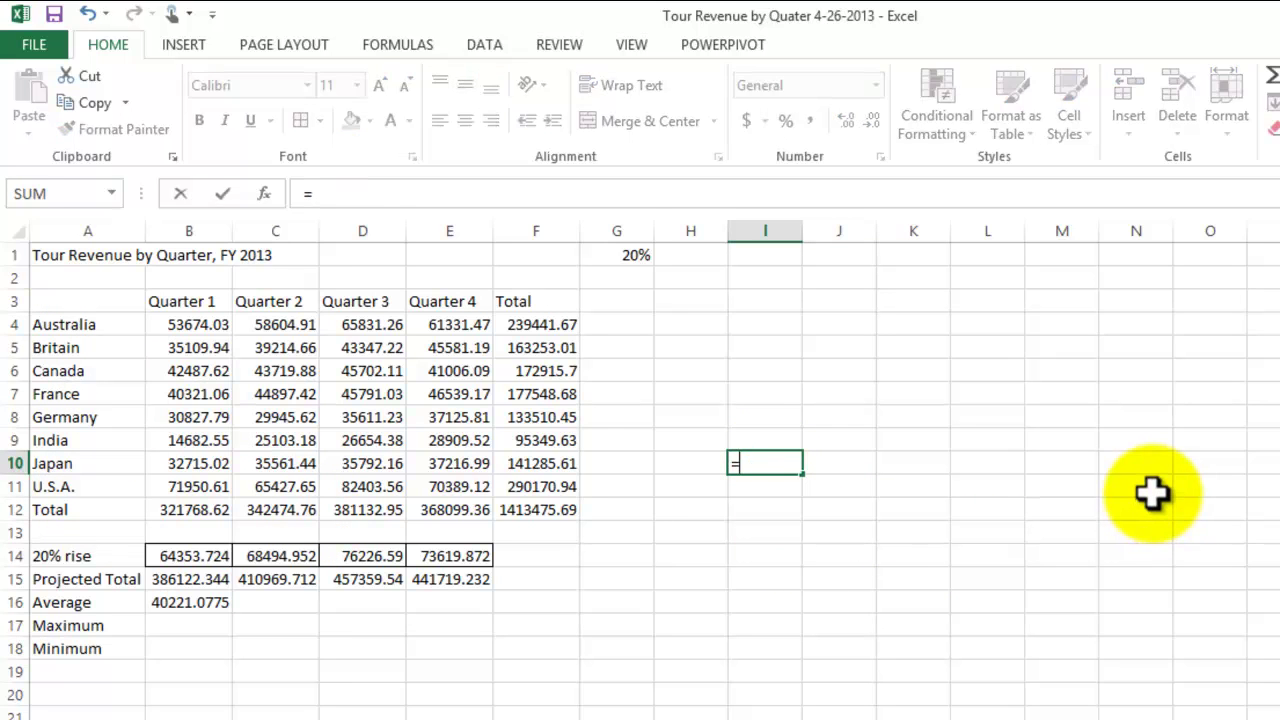
{"action": "key", "text": "Escape"}
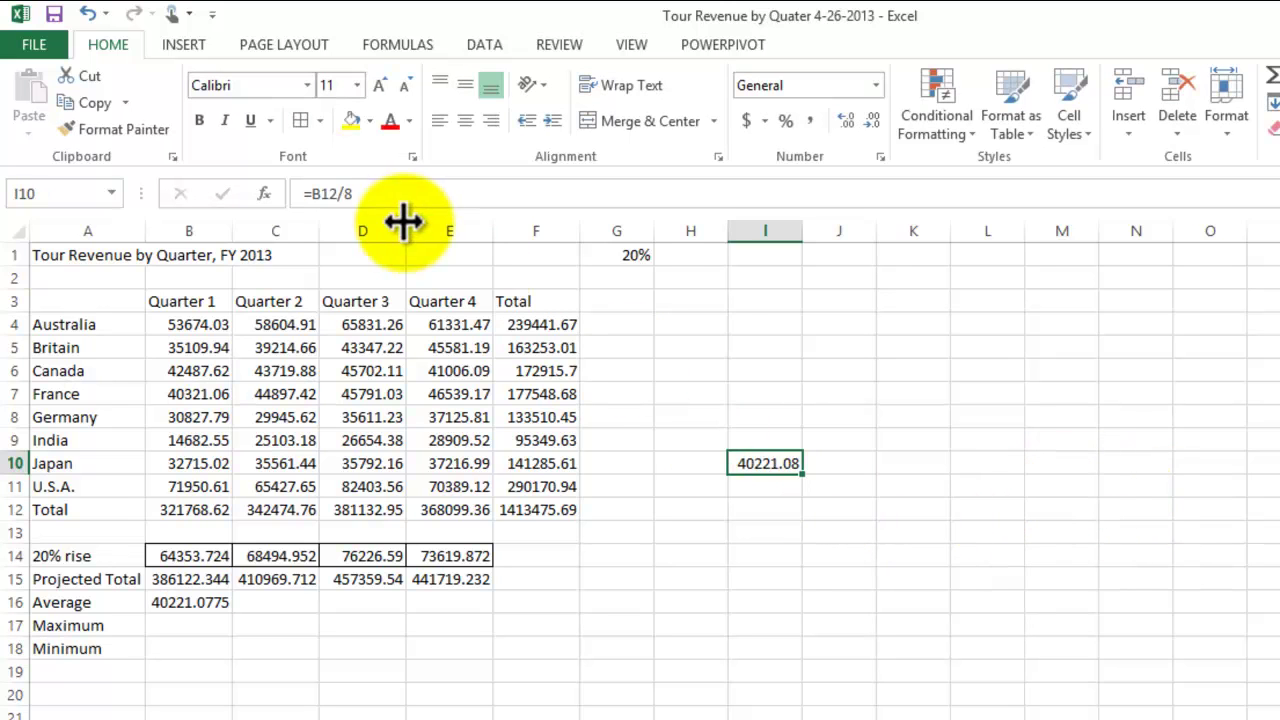
{"action": "left_click", "coordinate": [378, 195]}
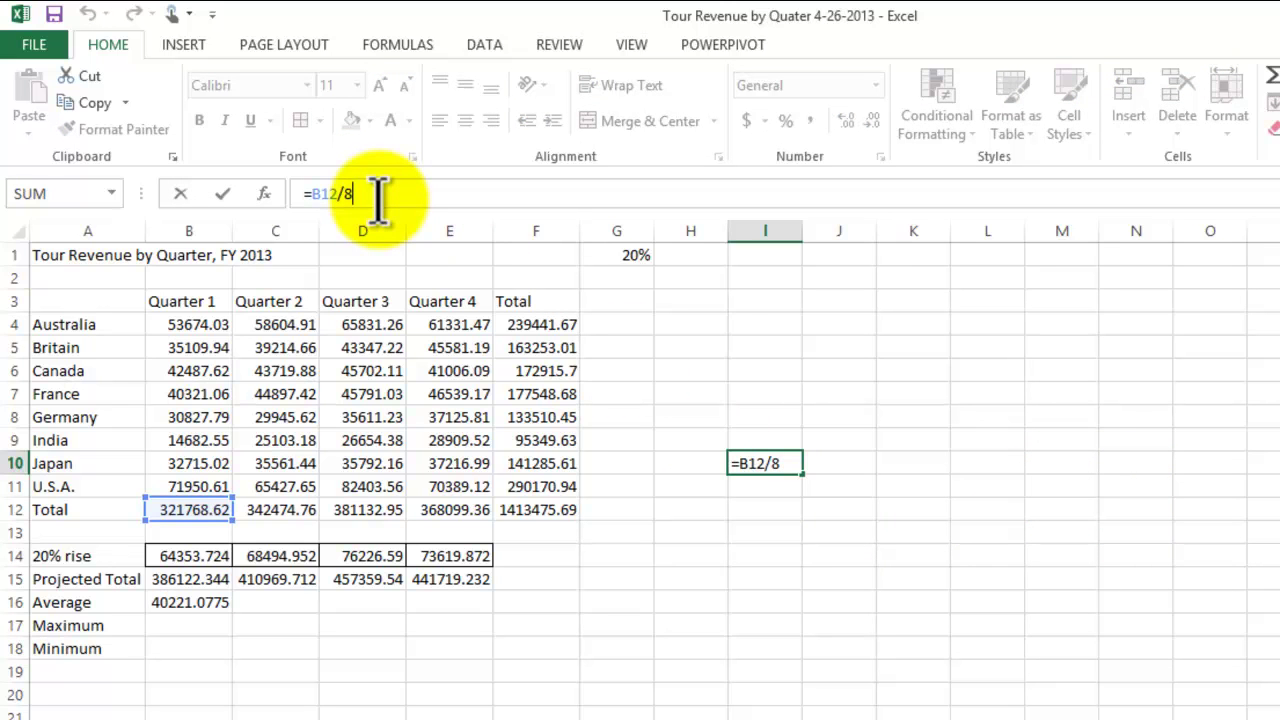
{"action": "left_click", "coordinate": [932, 574]}
{"action": "left_click", "coordinate": [772, 466]}
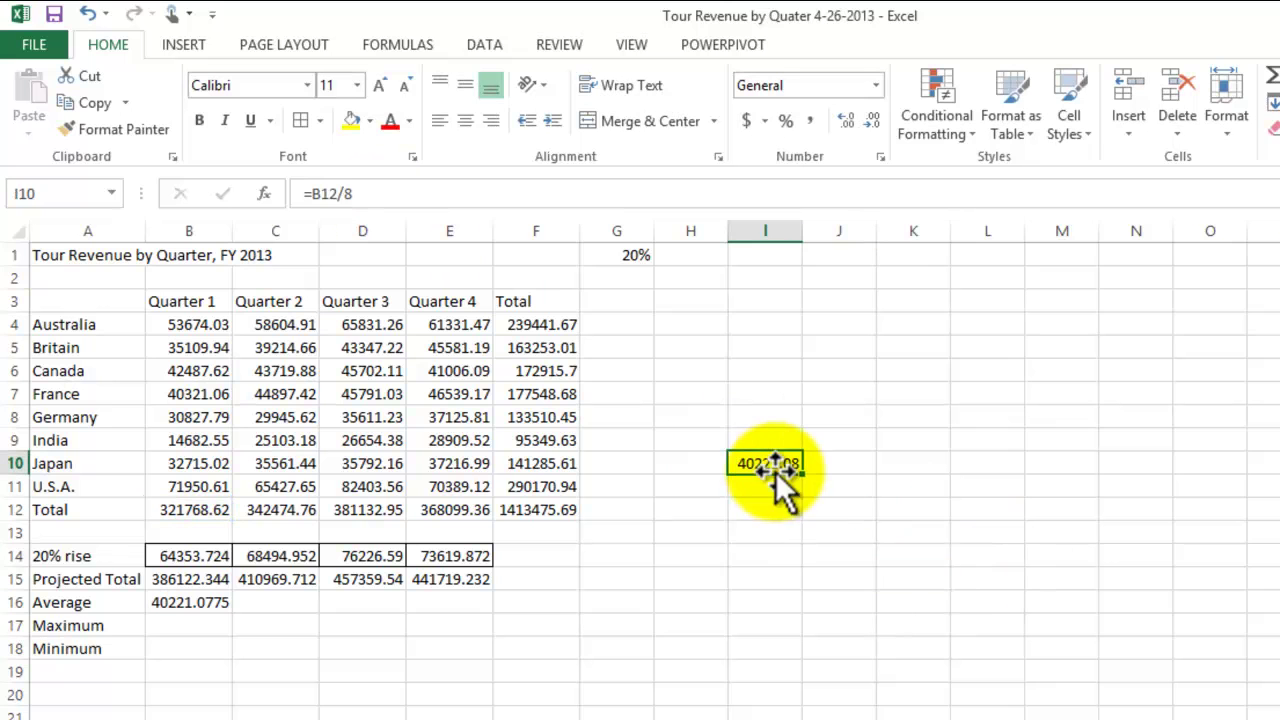
{"action": "key", "text": "Delete"}
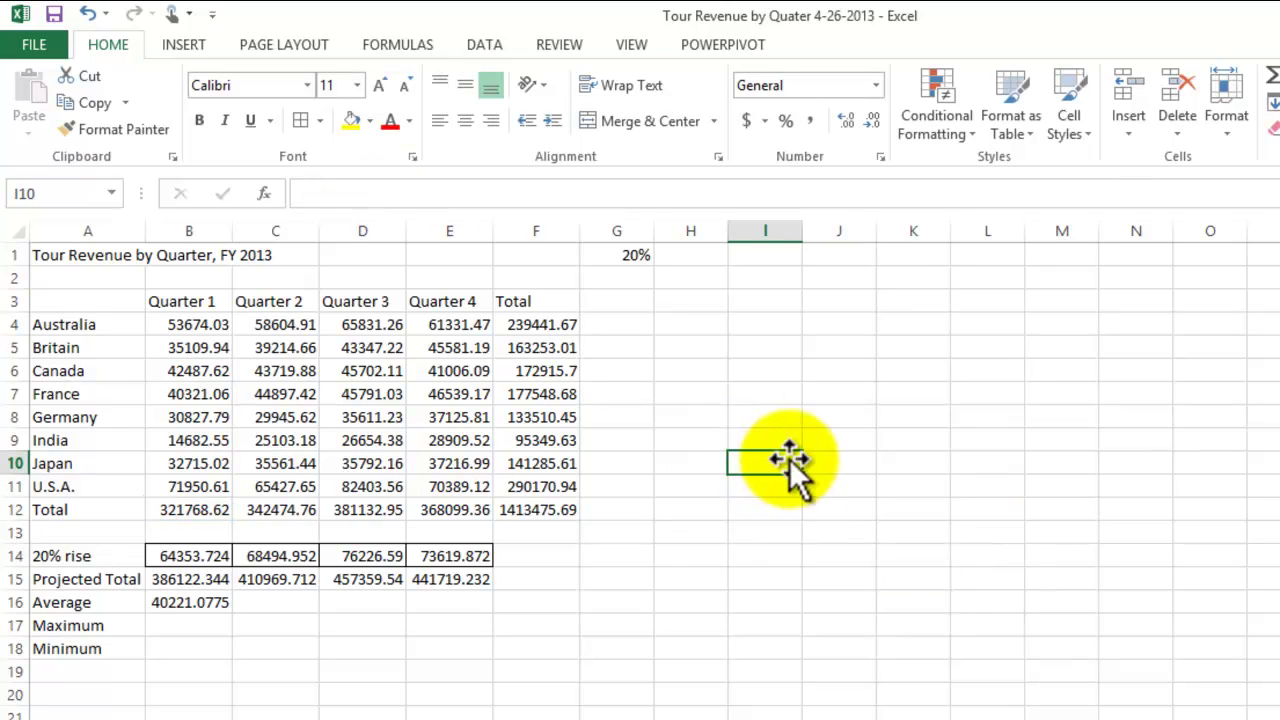
{"action": "left_click", "coordinate": [790, 601]}
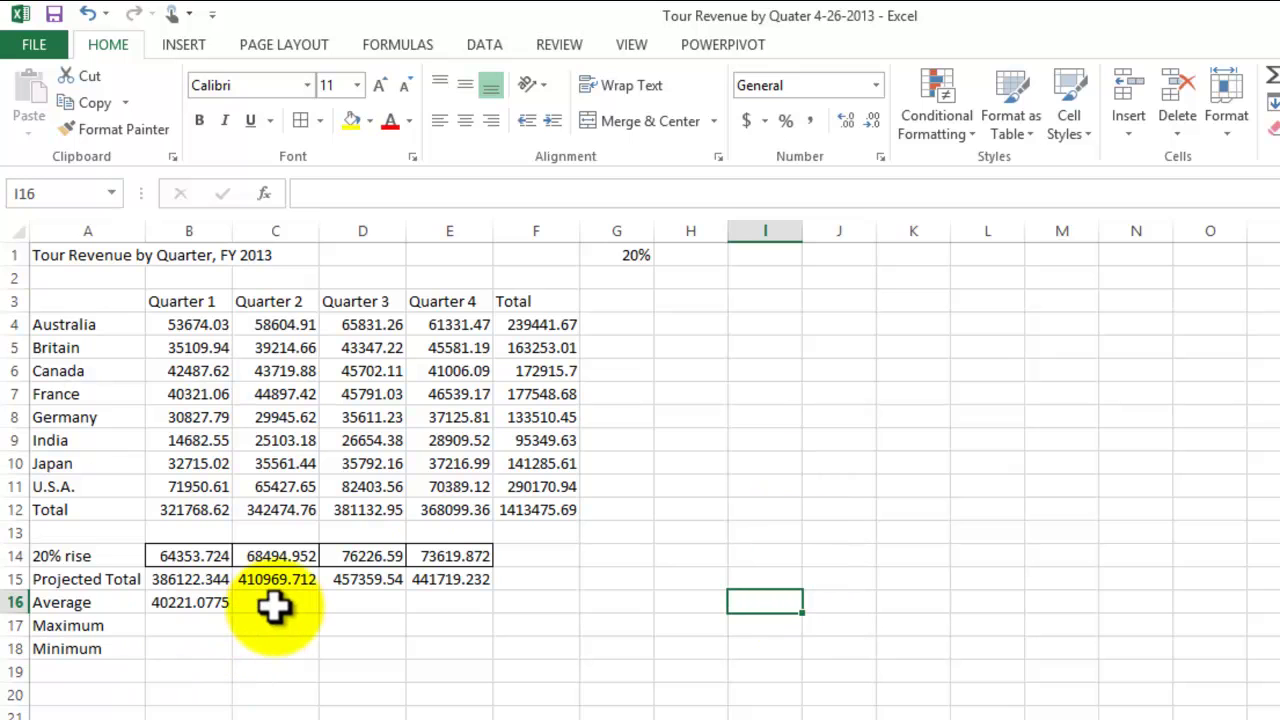
- Reduce the decimals of the Quarter 1 average in B16 so it shows 40221.08
{"action": "left_click", "coordinate": [204, 603]}
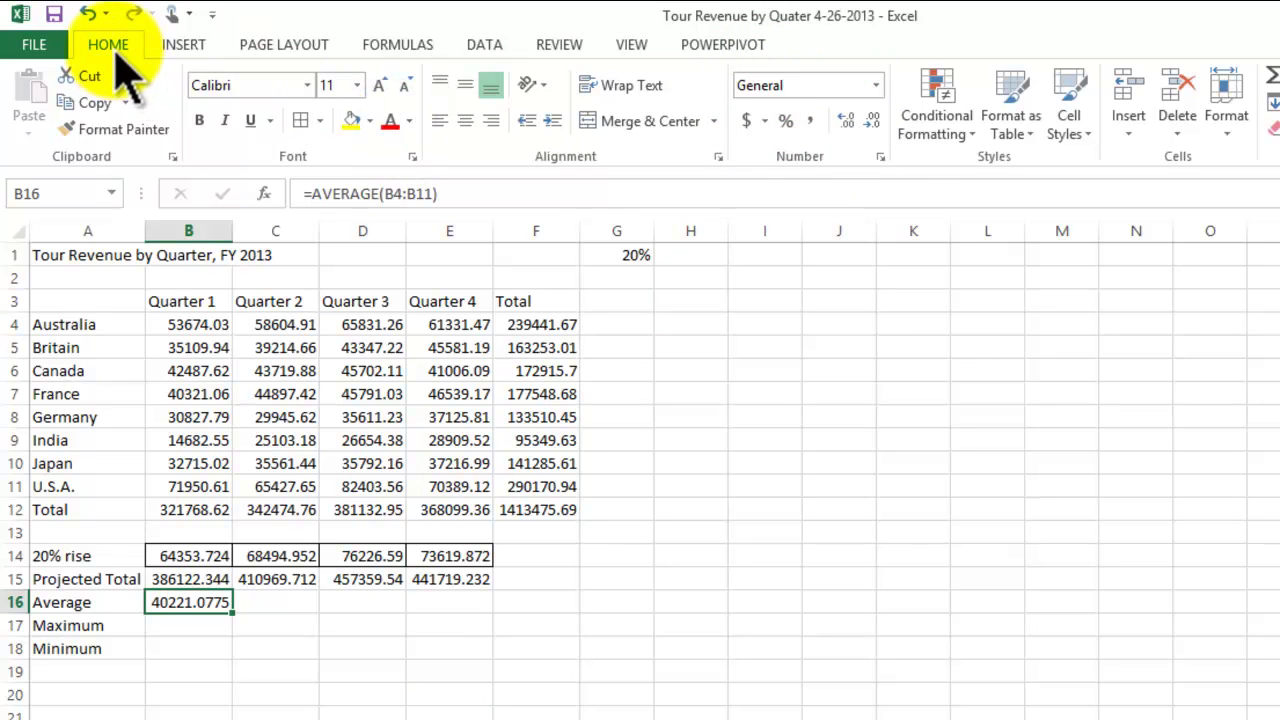
{"action": "left_click", "coordinate": [873, 121]}
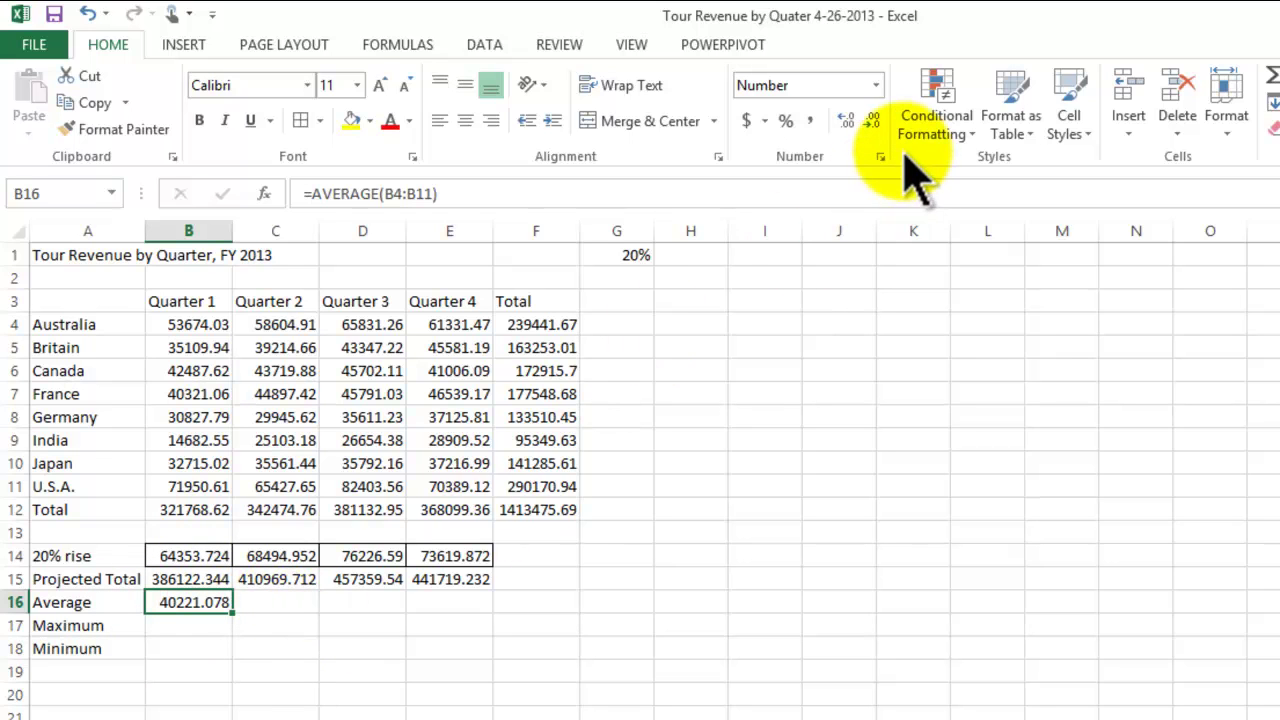
{"action": "left_click", "coordinate": [873, 124]}
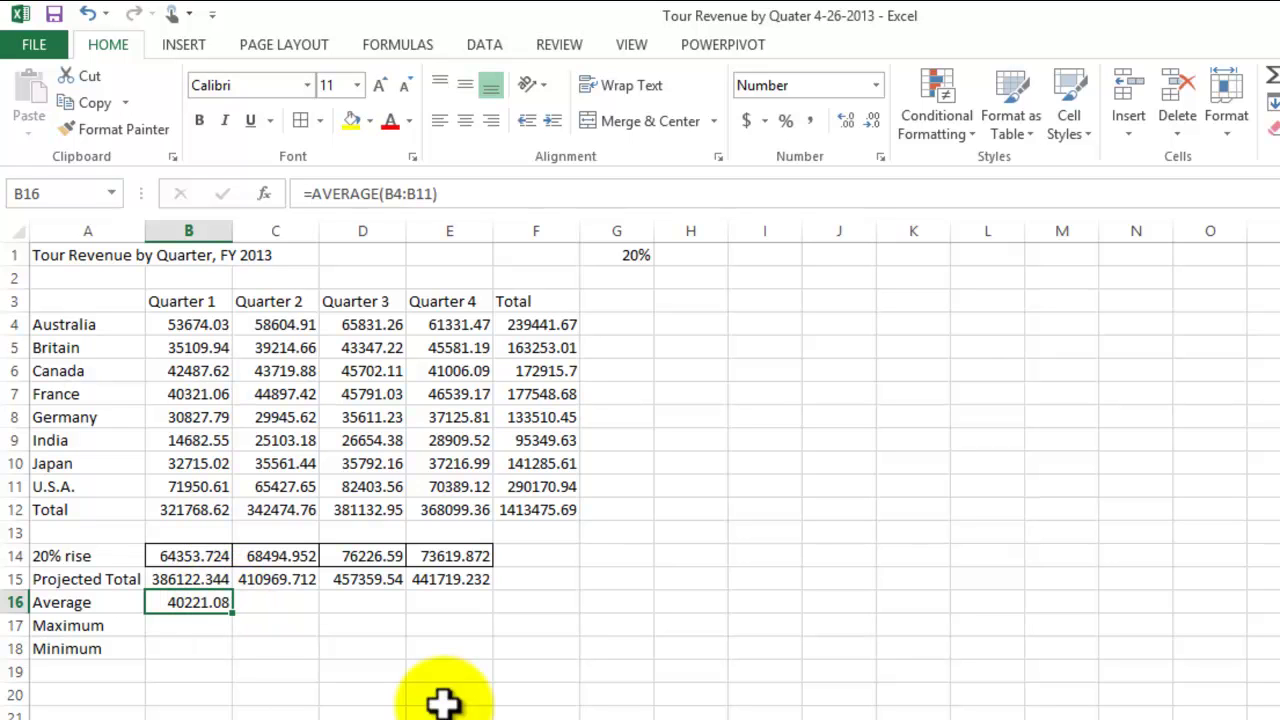
{"action": "left_click", "coordinate": [287, 600]}
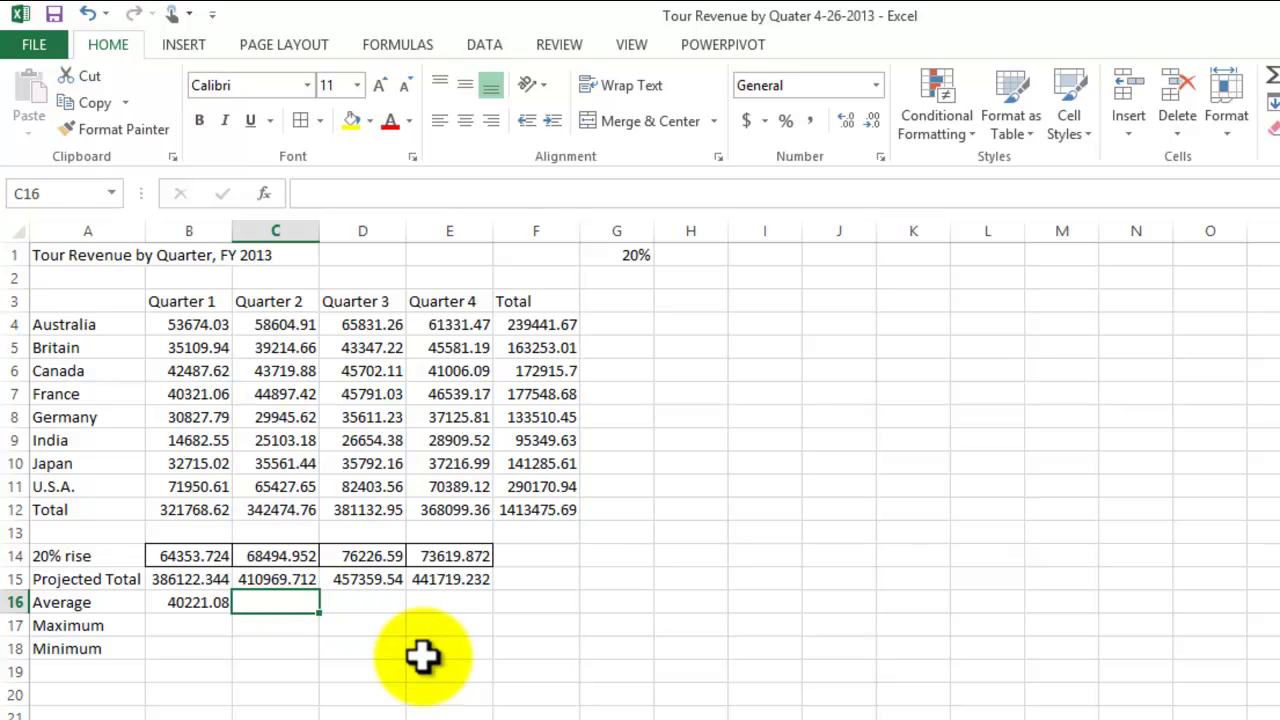
- Enter =average(C4:C11) in C16 to get the Quarter 2 average of 42809.345
{"action": "type", "text": "=average("}
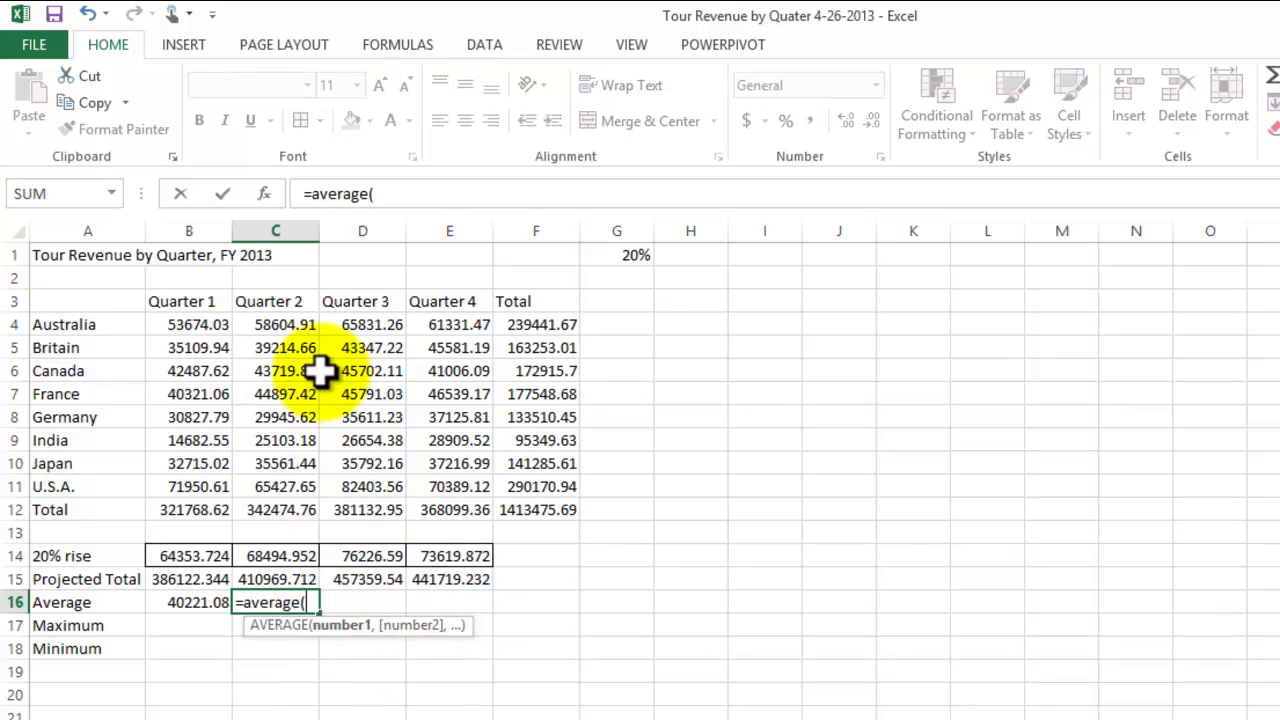
{"action": "left_click_drag", "start_coordinate": [297, 326], "coordinate": [297, 489]}
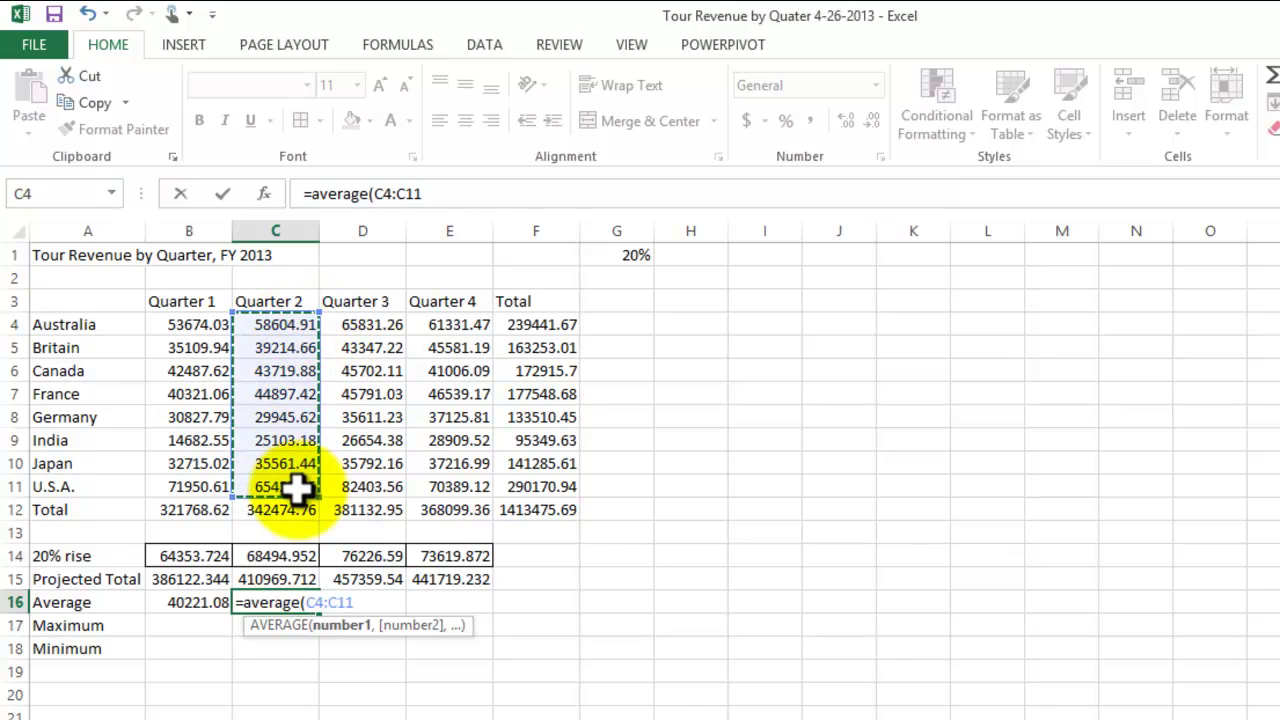
{"action": "type", "text": ")"}
{"action": "key", "text": "Return"}
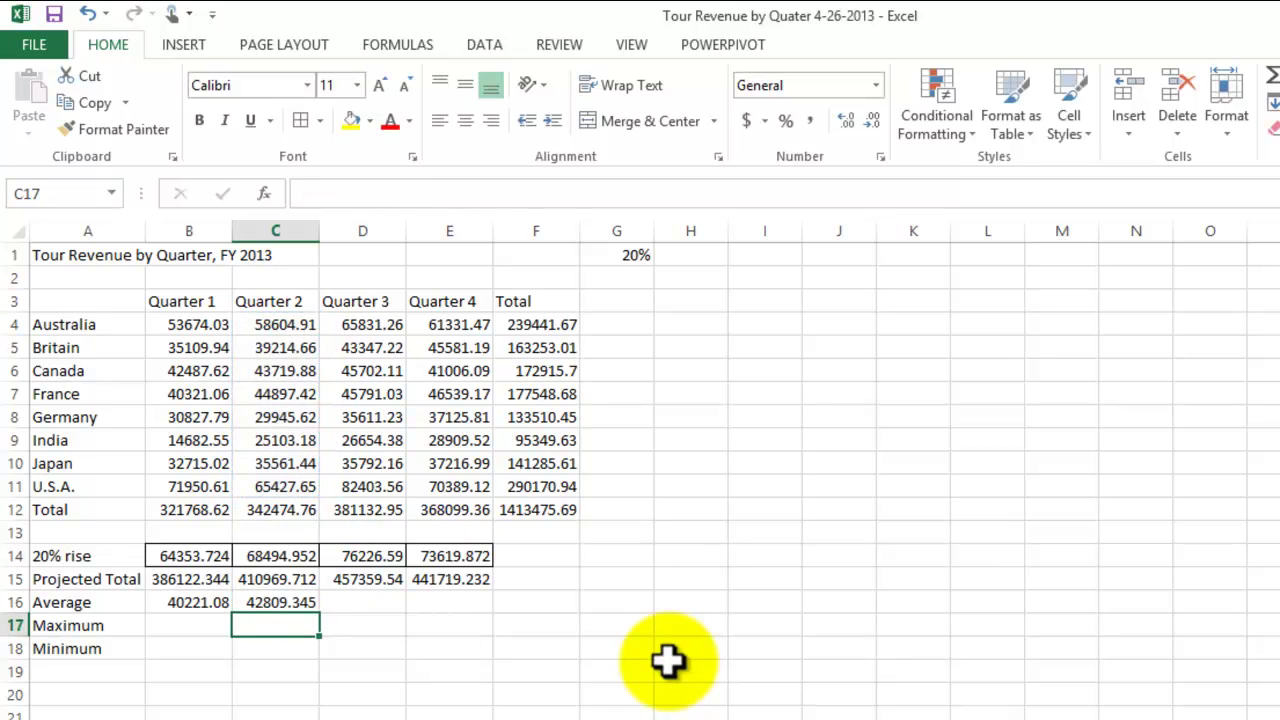
{"action": "left_click", "coordinate": [376, 604]}
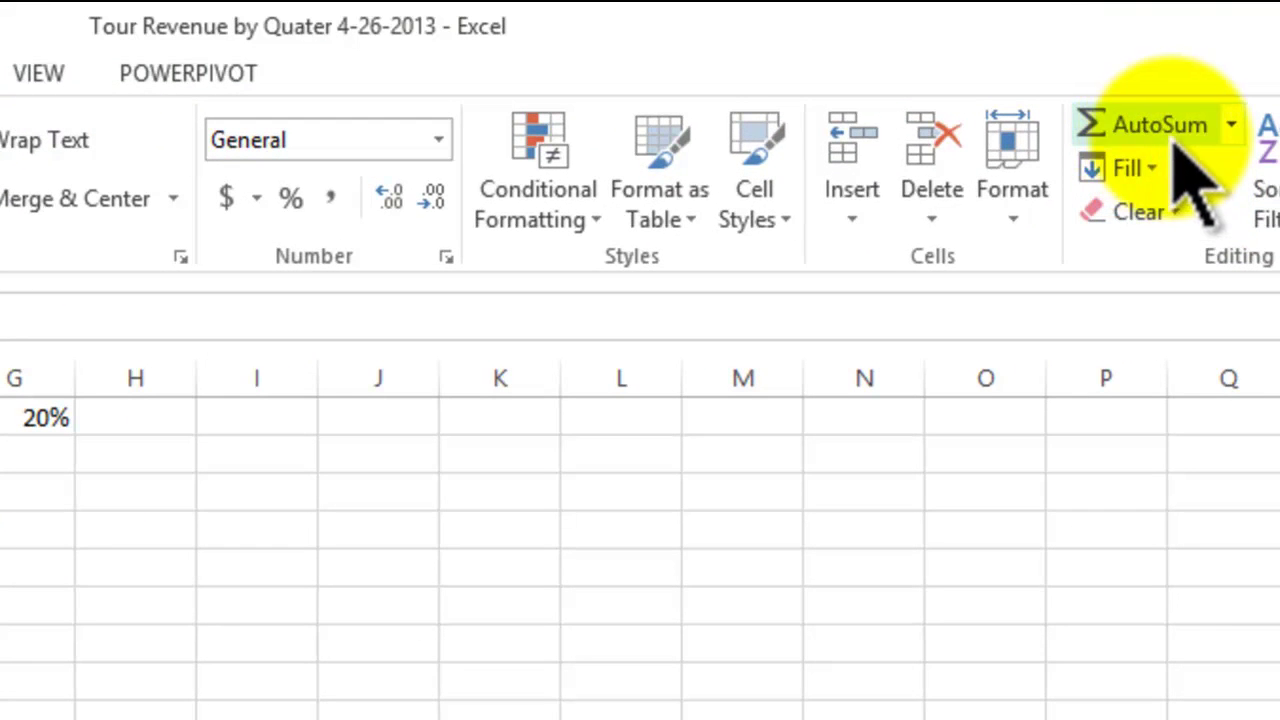
- Use AutoSum's Average on D4:D11 in D16 for the Quarter 3 average
{"action": "left_click", "coordinate": [1232, 124]}
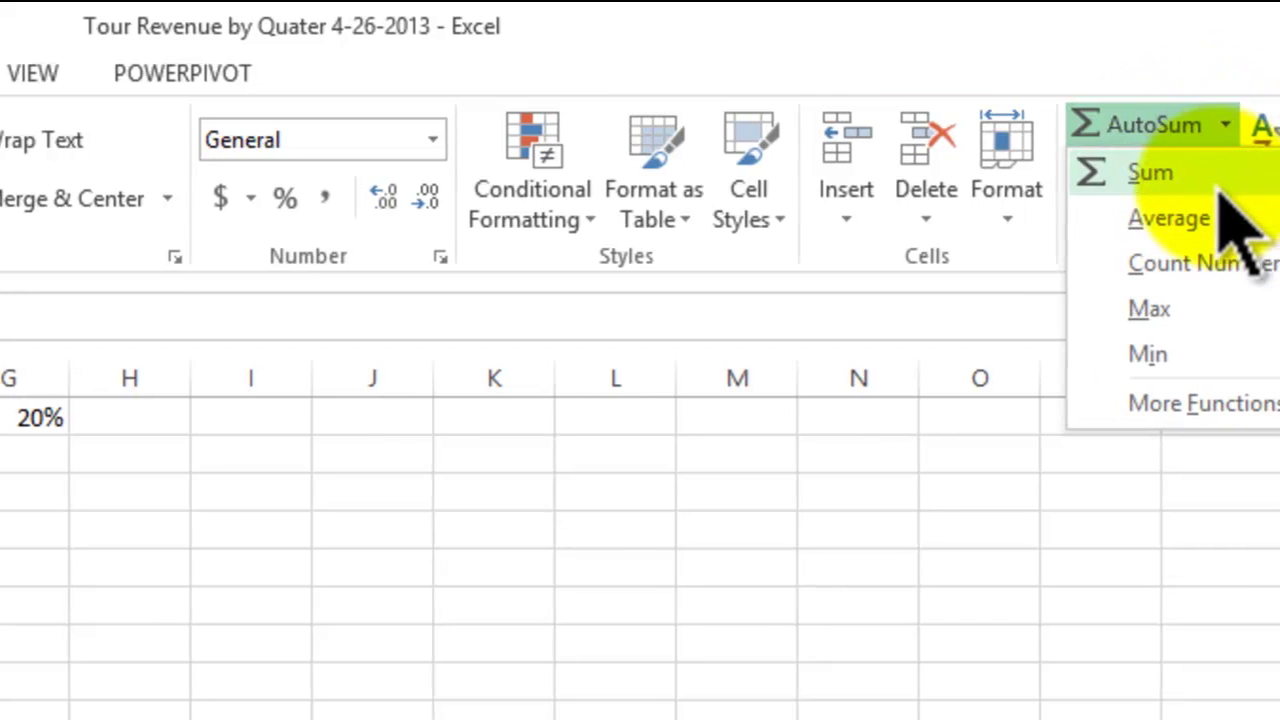
{"action": "left_click", "coordinate": [1178, 218]}
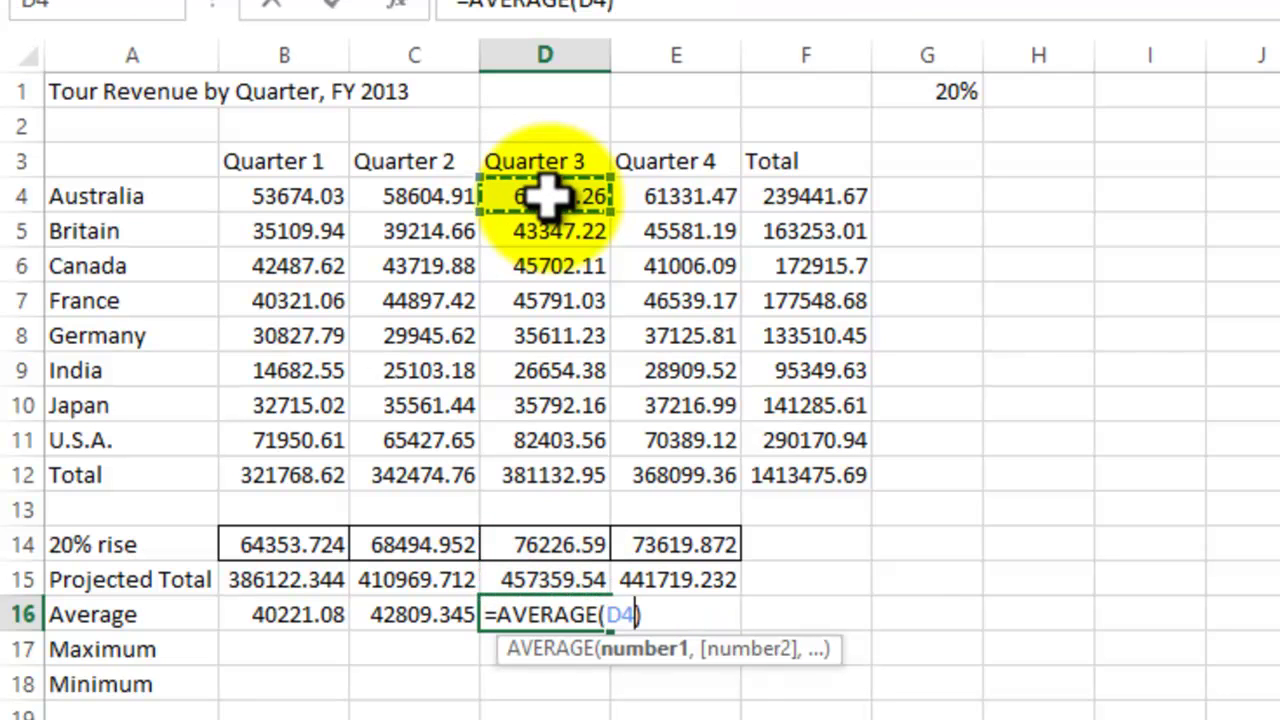
{"action": "left_click_drag", "start_coordinate": [548, 197], "coordinate": [549, 440]}
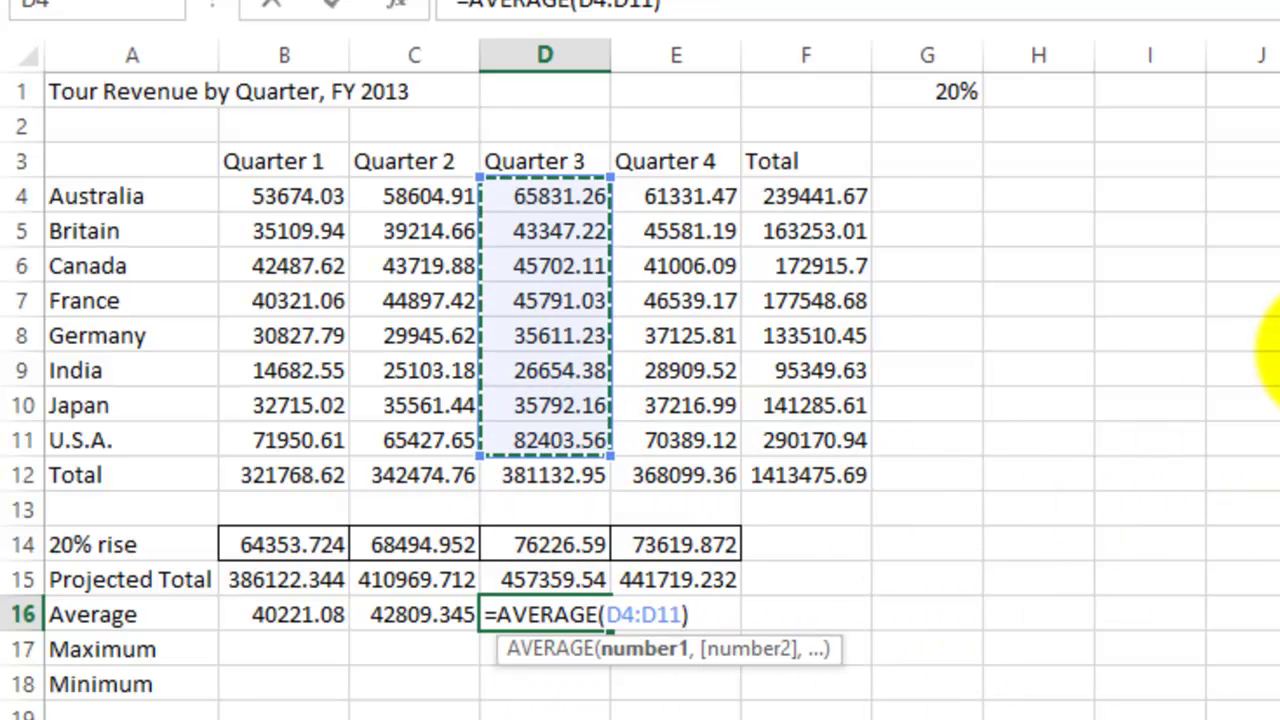
{"action": "key", "text": "Return"}
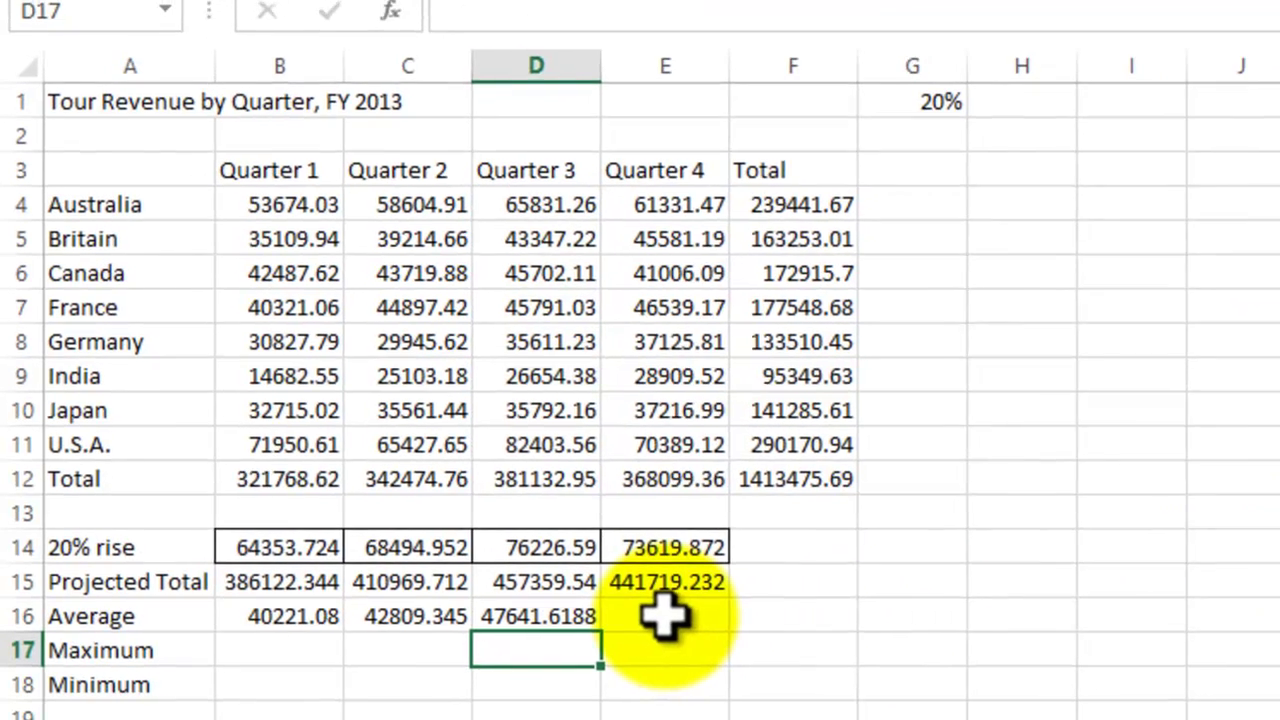
- Put =AVERAGE(E4:E11) in E16 via AutoSum, giving the Quarter 4 average 46012.42
{"action": "left_click", "coordinate": [676, 616]}
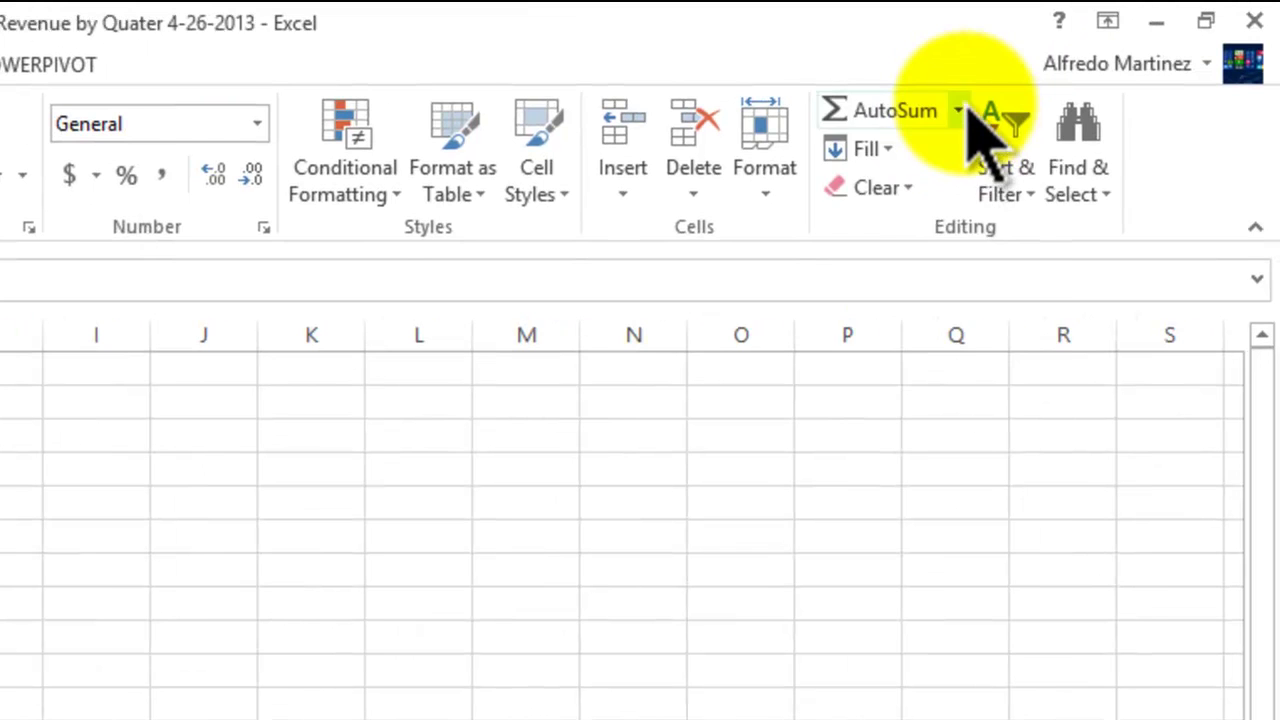
{"action": "left_click", "coordinate": [958, 110]}
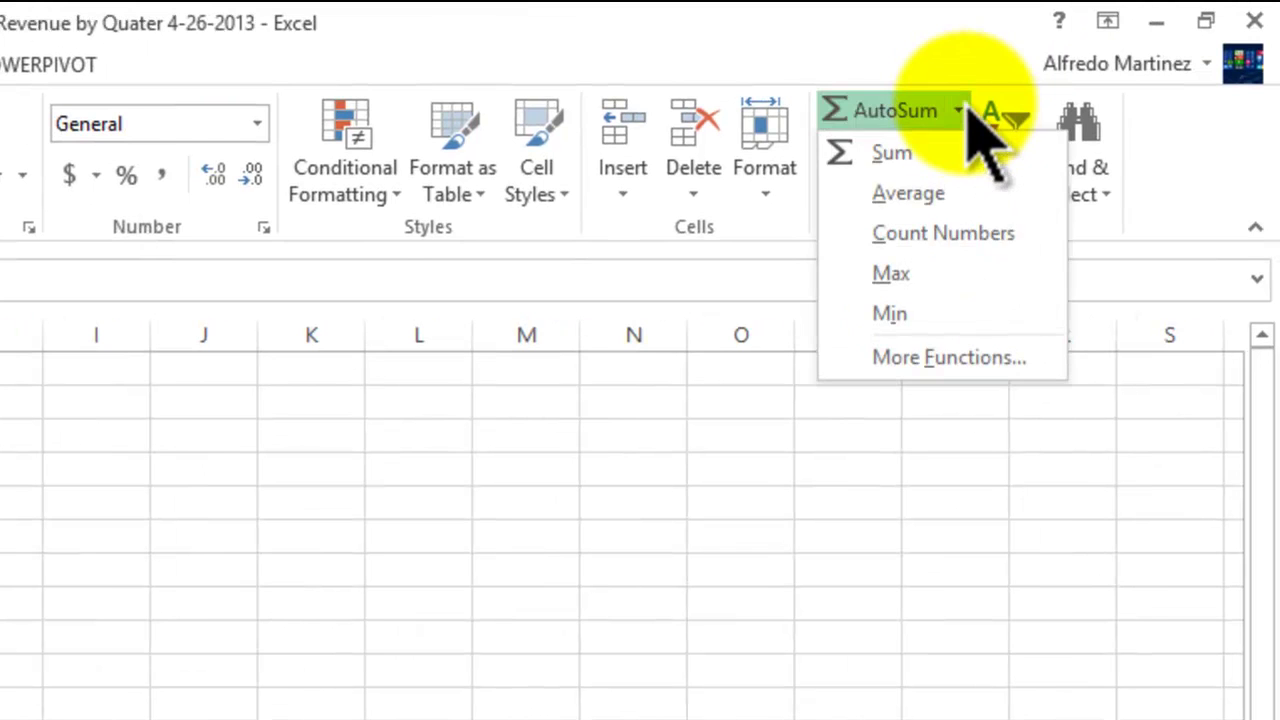
{"action": "left_click", "coordinate": [925, 193]}
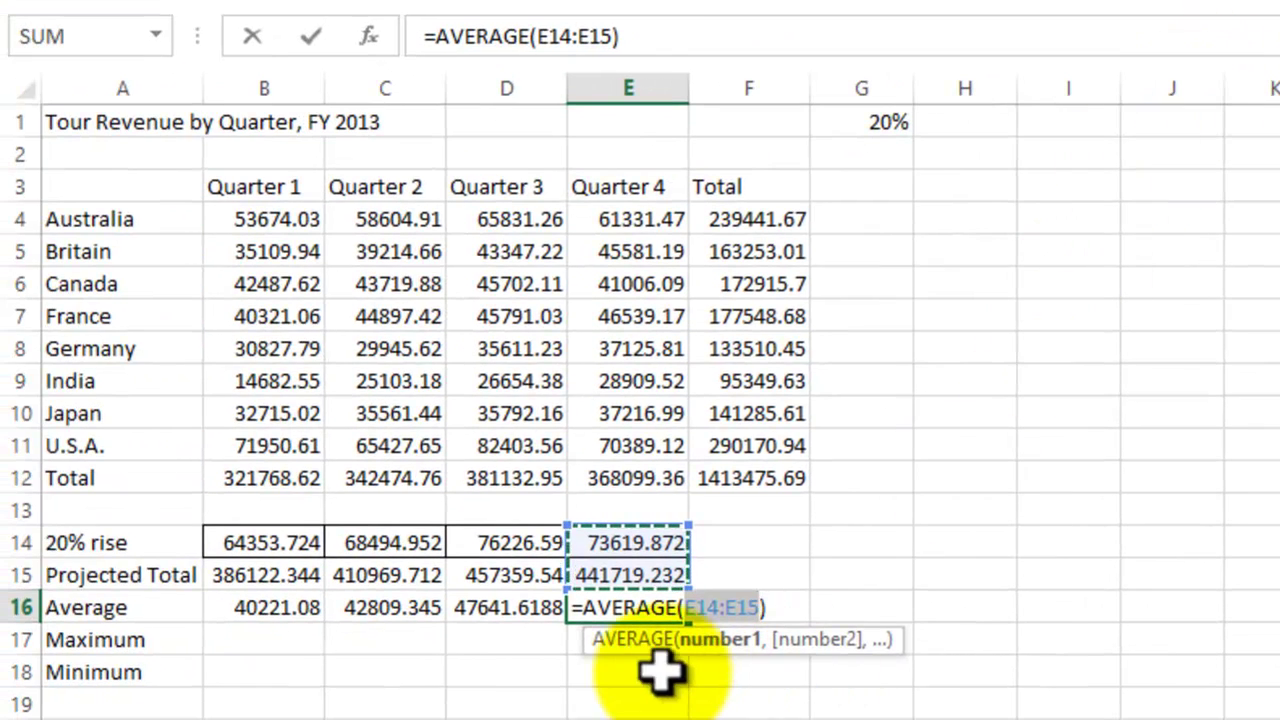
{"action": "left_click", "coordinate": [745, 640]}
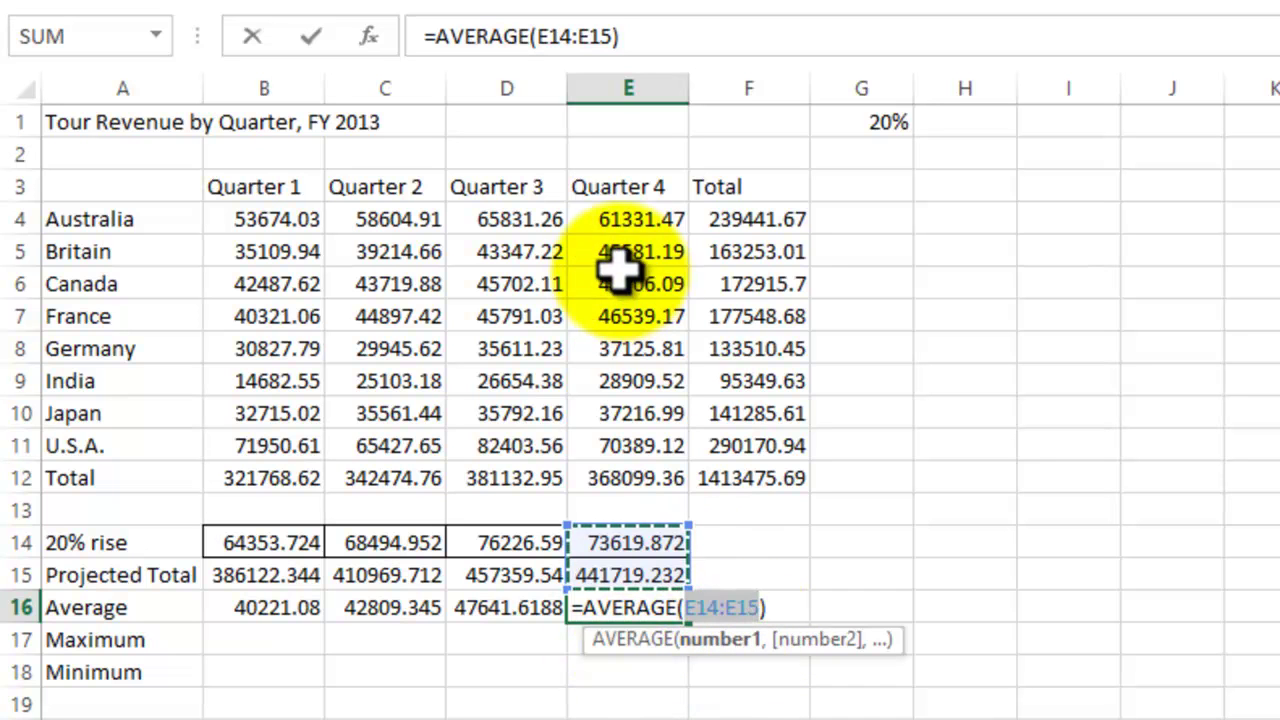
{"action": "left_click_drag", "start_coordinate": [640, 220], "coordinate": [640, 447]}
{"action": "key", "text": "Return"}
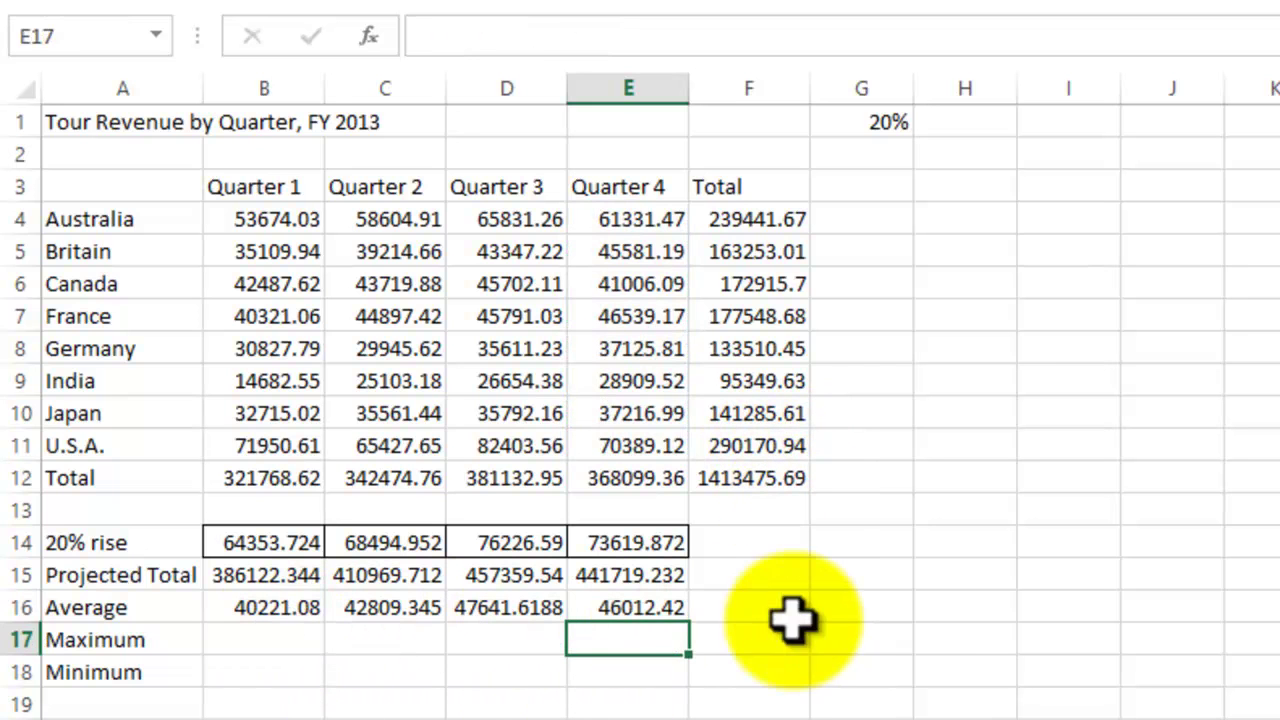
{"action": "left_click", "coordinate": [920, 630]}
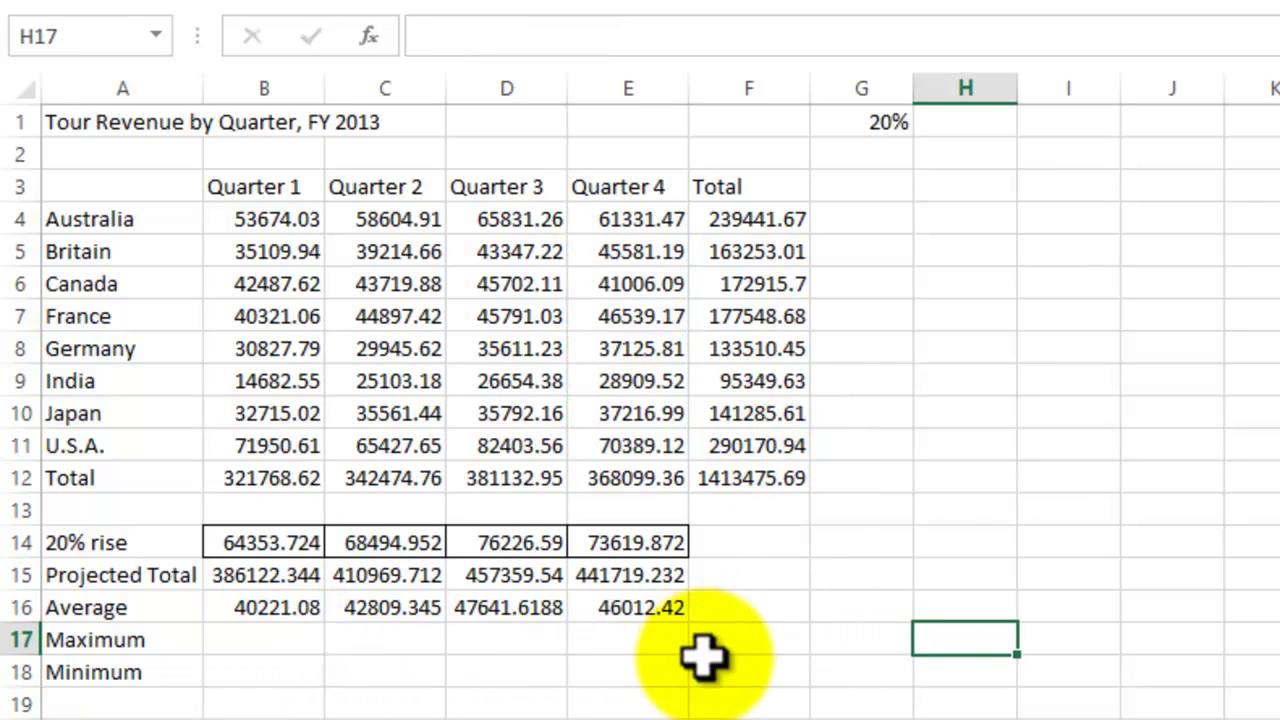
{"action": "left_click", "coordinate": [866, 126]}
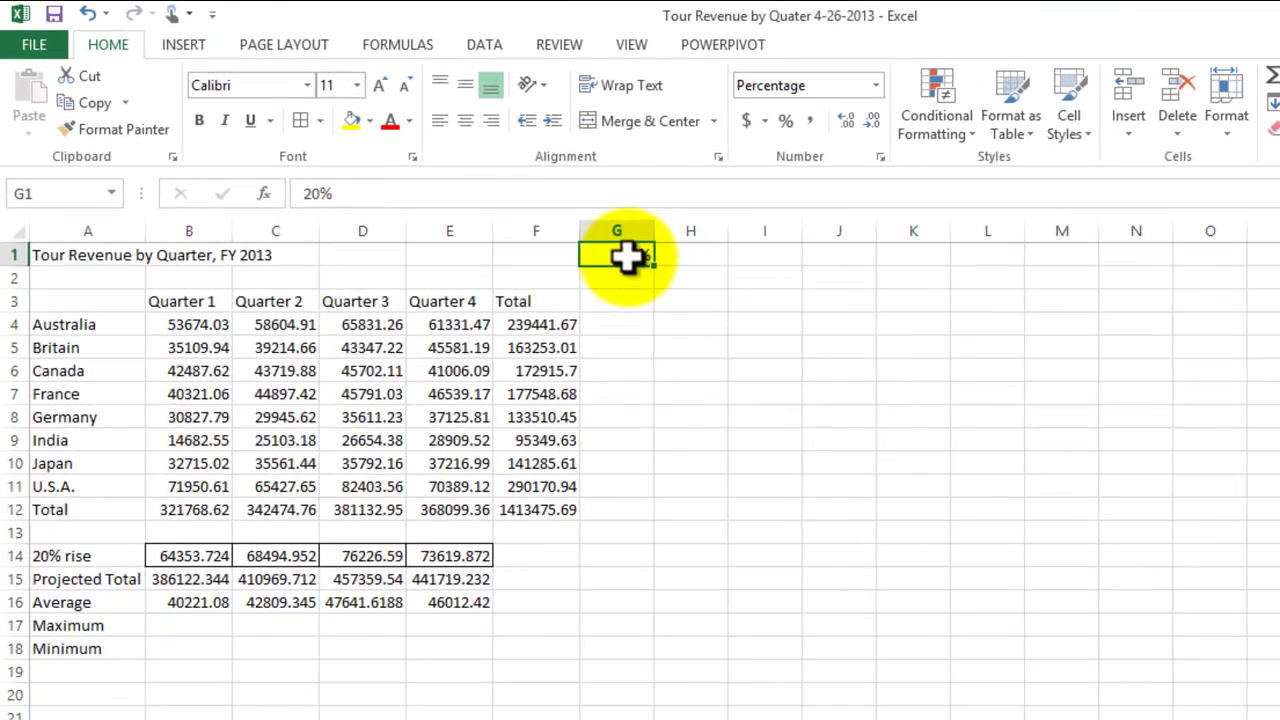
{"action": "type", "text": "25"}
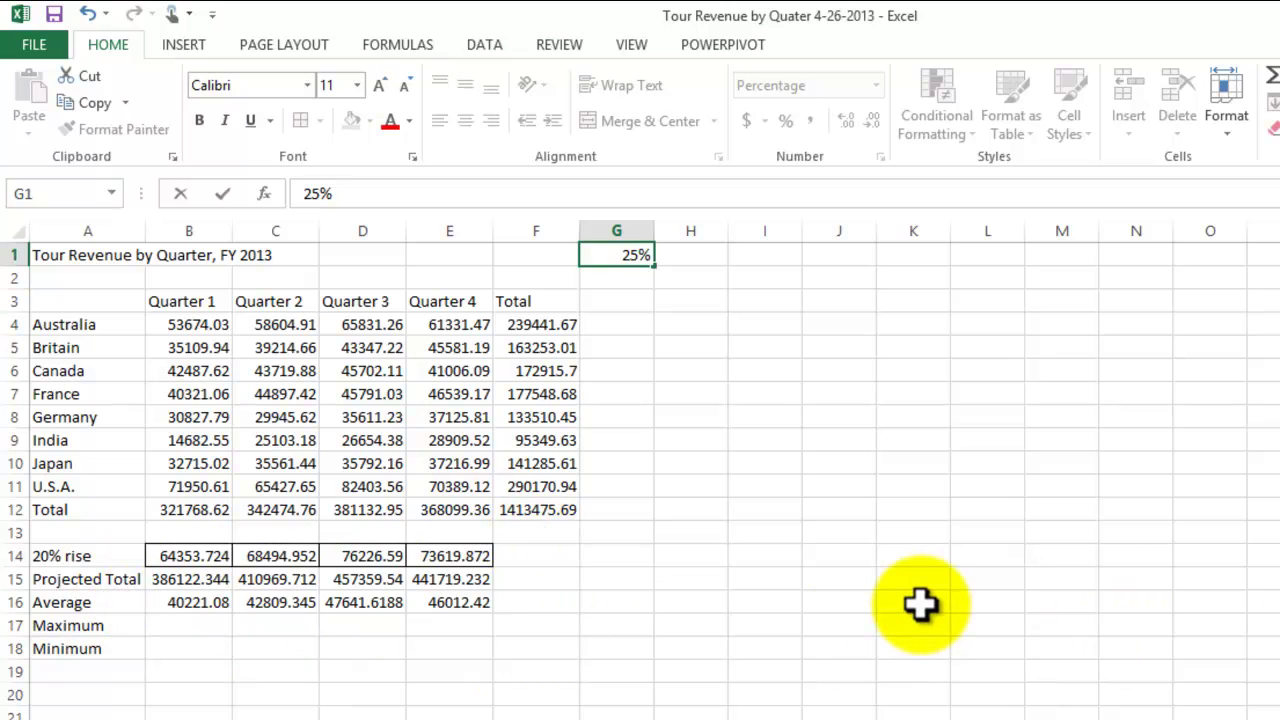
{"action": "key", "text": "Return"}
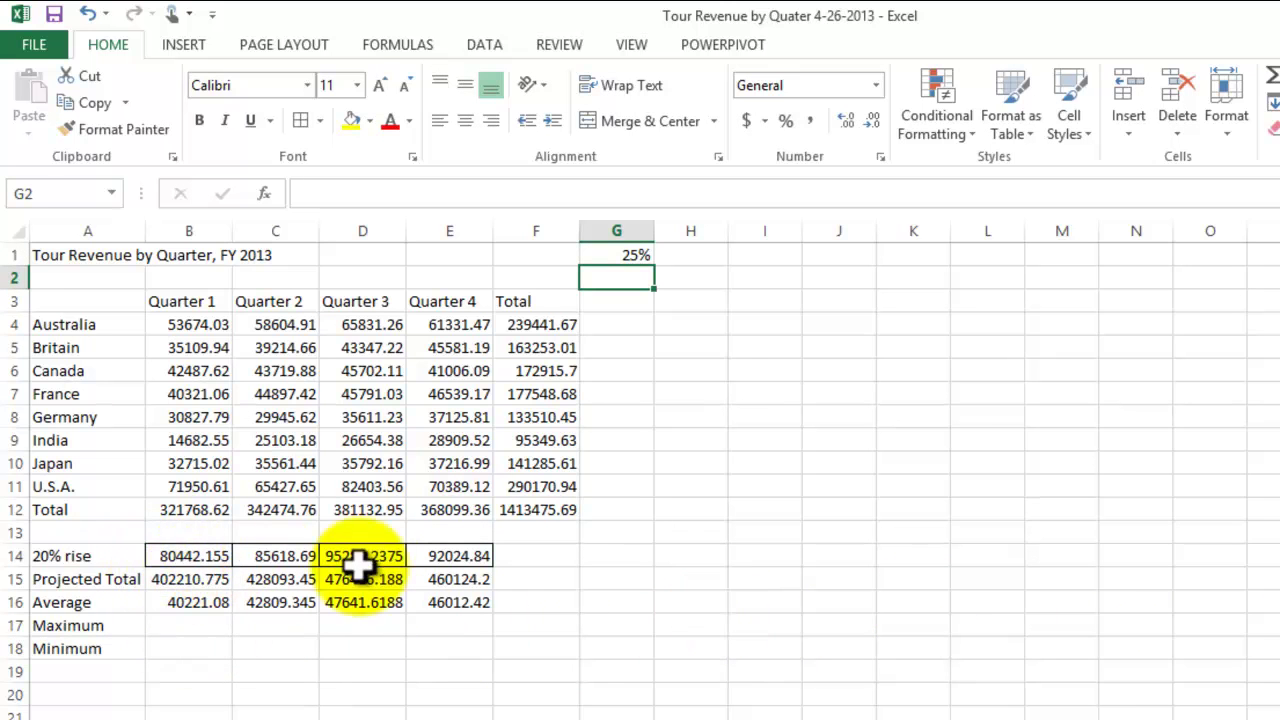
{"action": "left_click", "coordinate": [640, 253]}
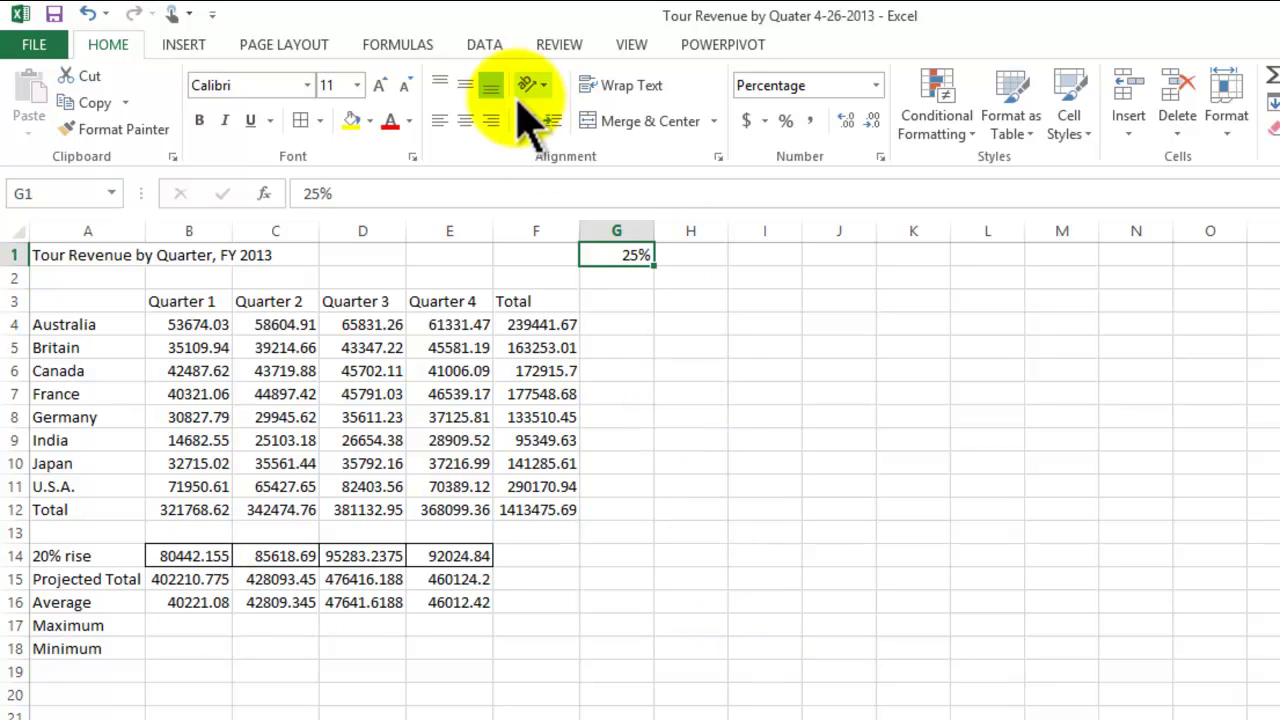
{"action": "left_click", "coordinate": [88, 14]}
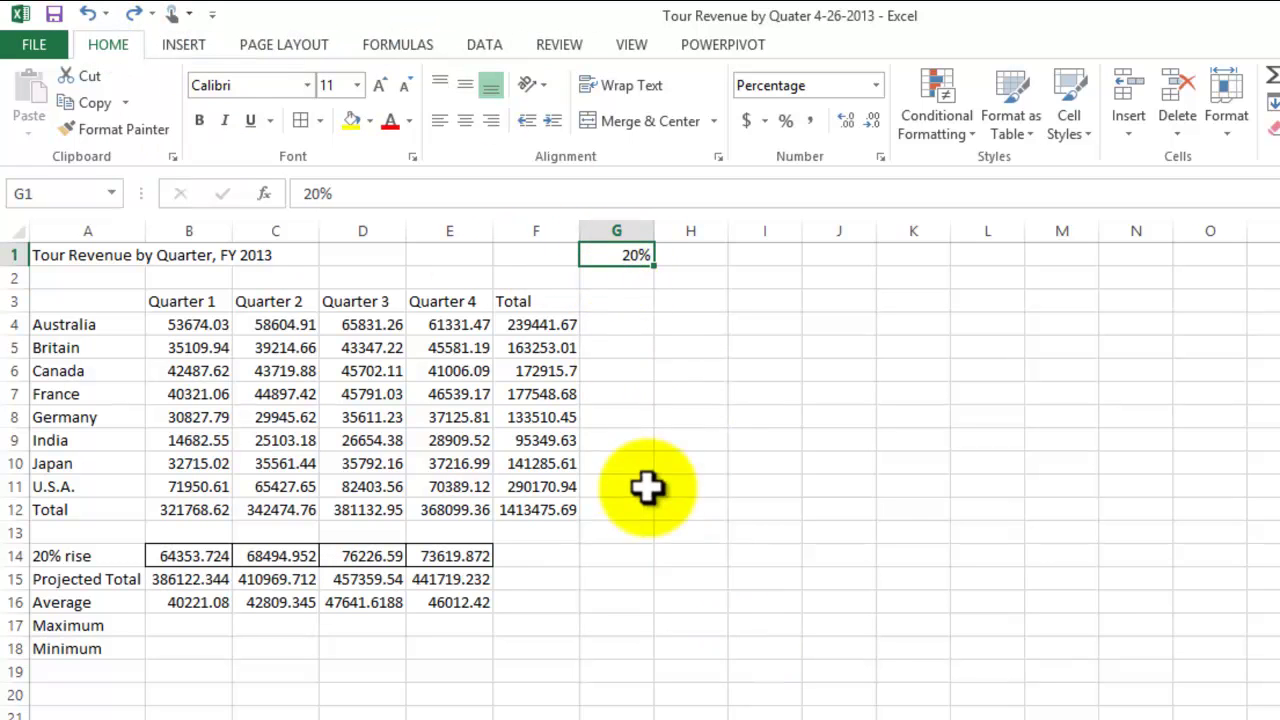
{"action": "left_click_drag", "start_coordinate": [646, 670], "coordinate": [658, 671]}
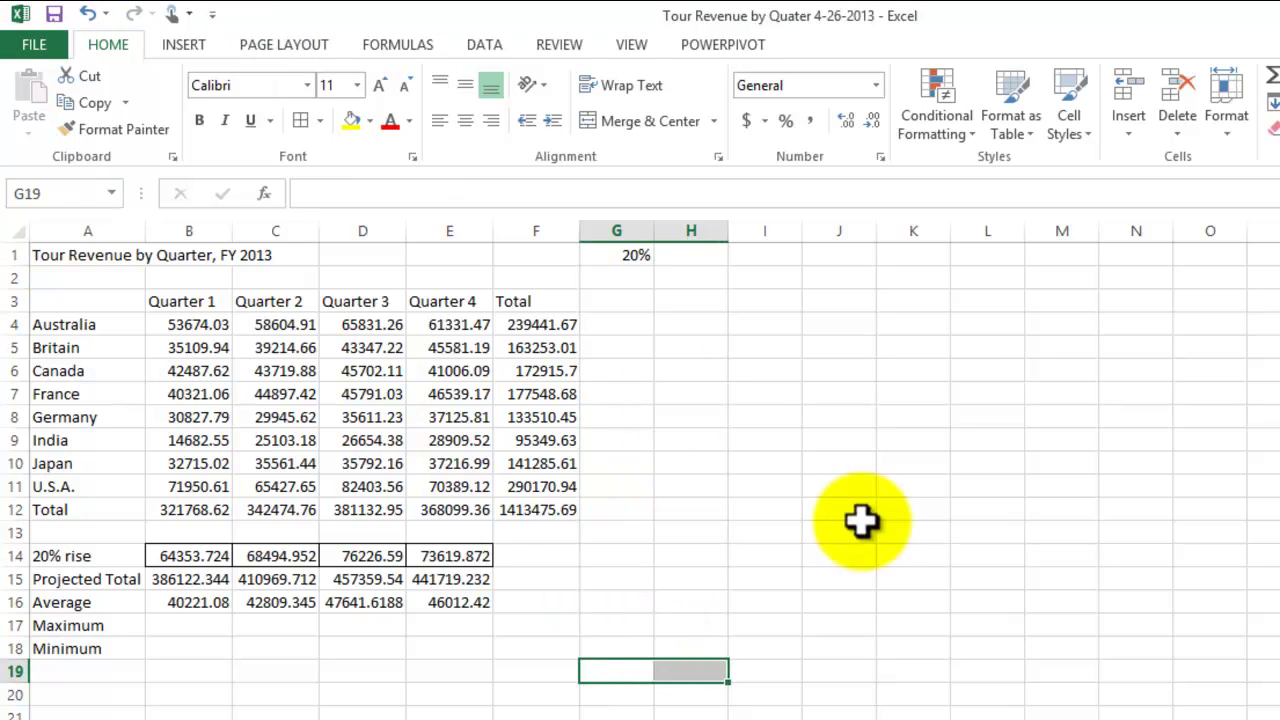
{"action": "left_click", "coordinate": [537, 708]}
{"action": "left_click", "coordinate": [187, 626]}
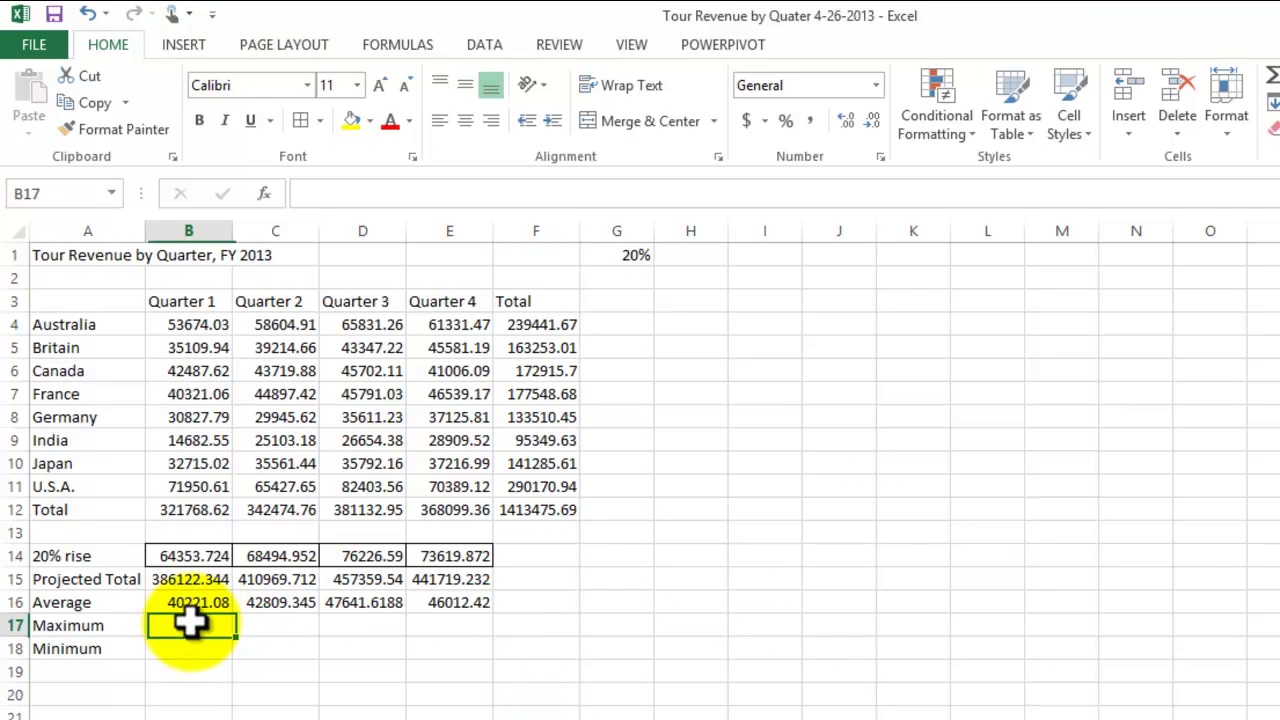
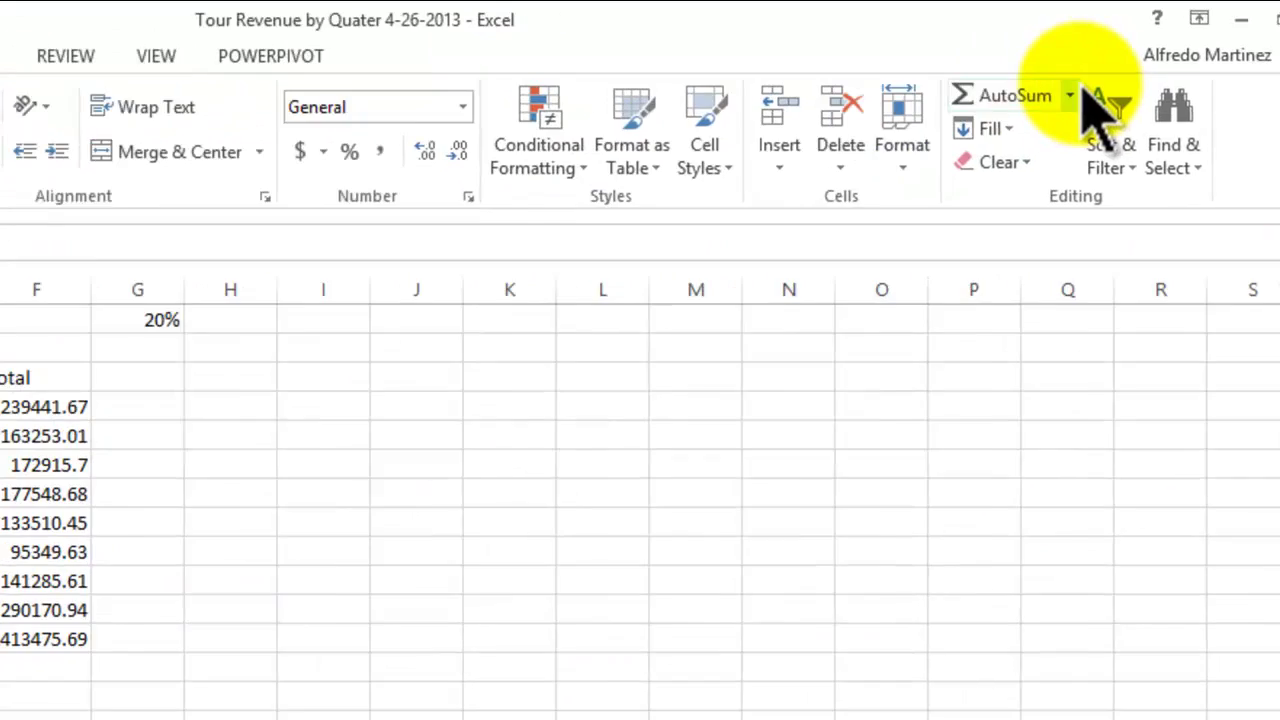
- Enter =MAX(B4:B11) in B17 to show Quarter 1's maximum of 71950.61
{"action": "left_click", "coordinate": [1278, 76]}
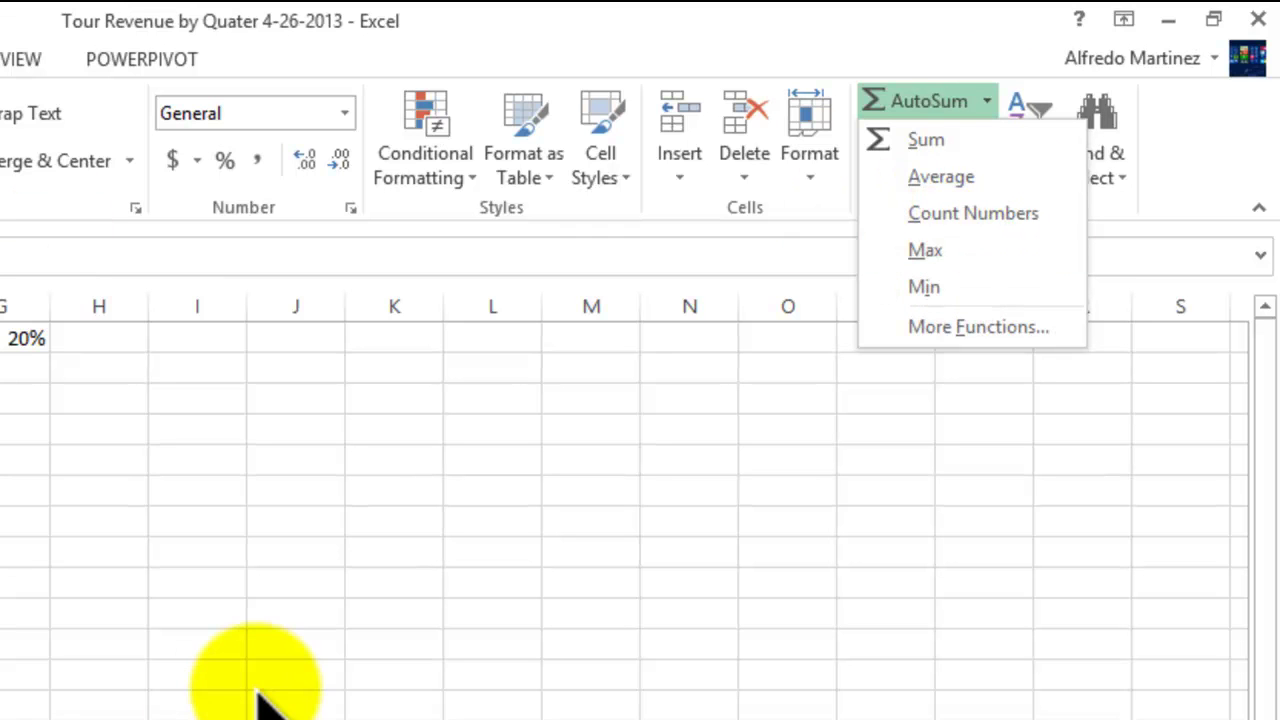
{"action": "key", "text": "Escape"}
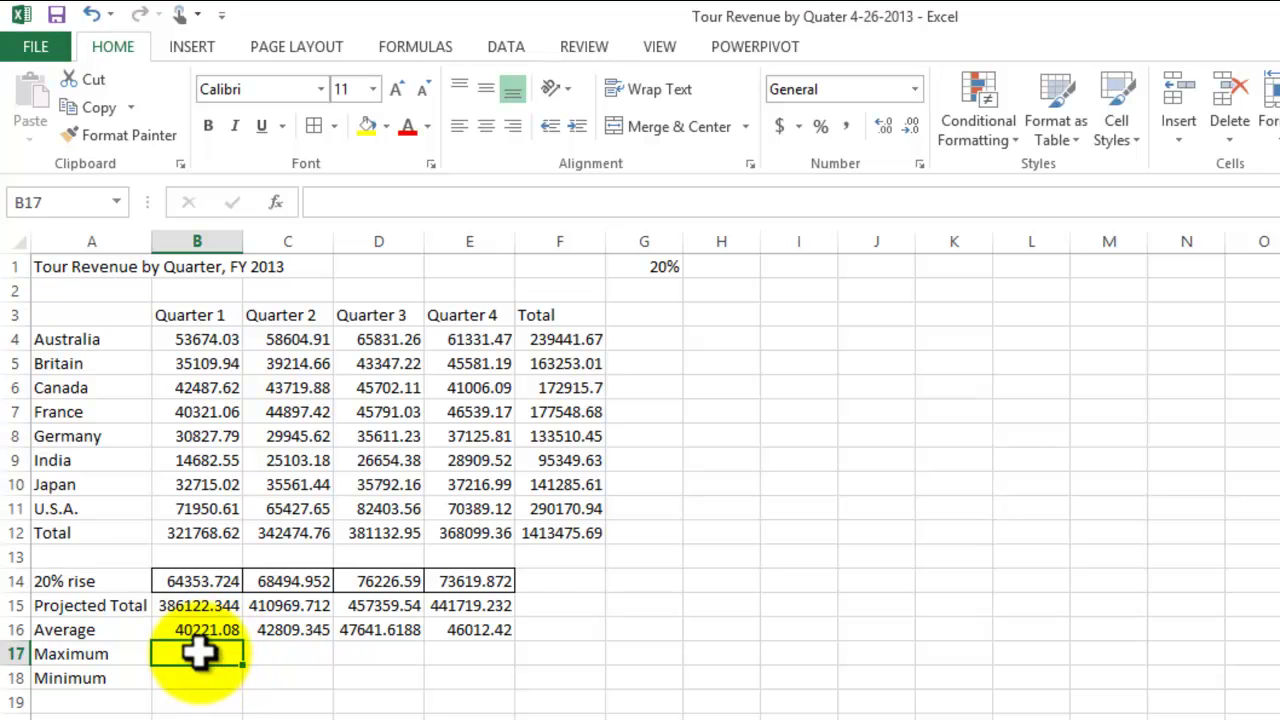
{"action": "type", "text": "="}
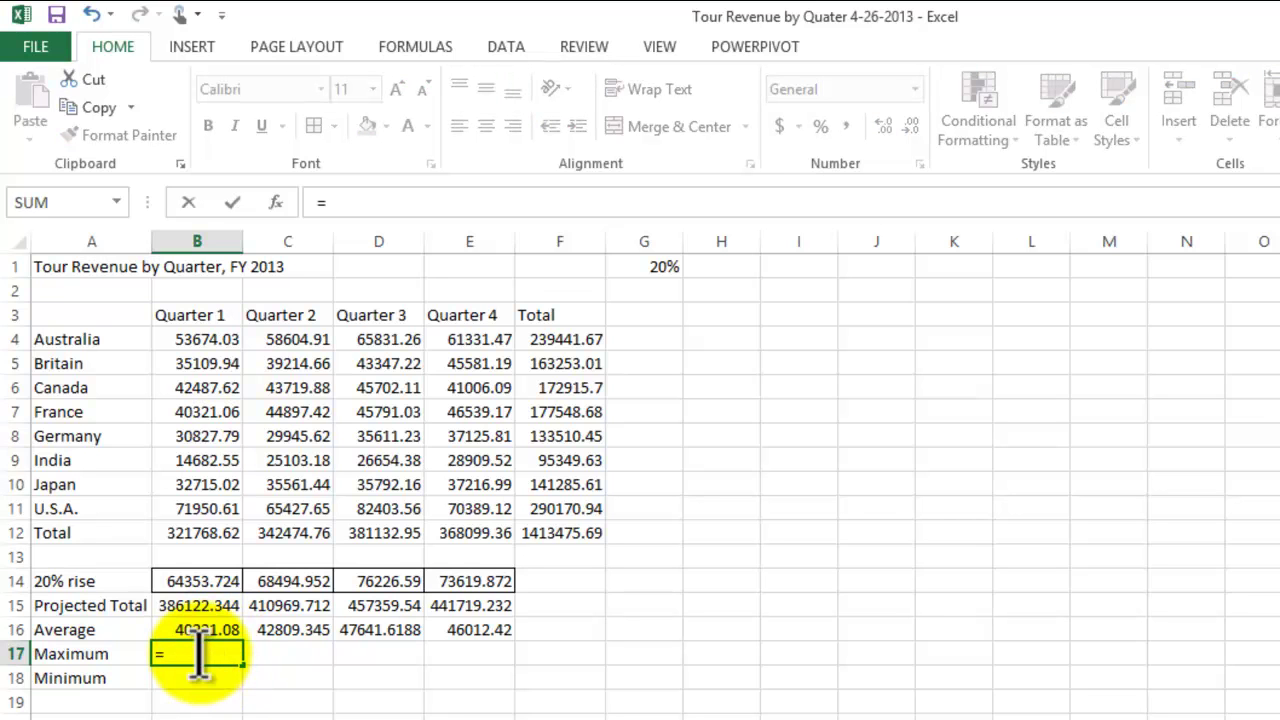
{"action": "type", "text": "max("}
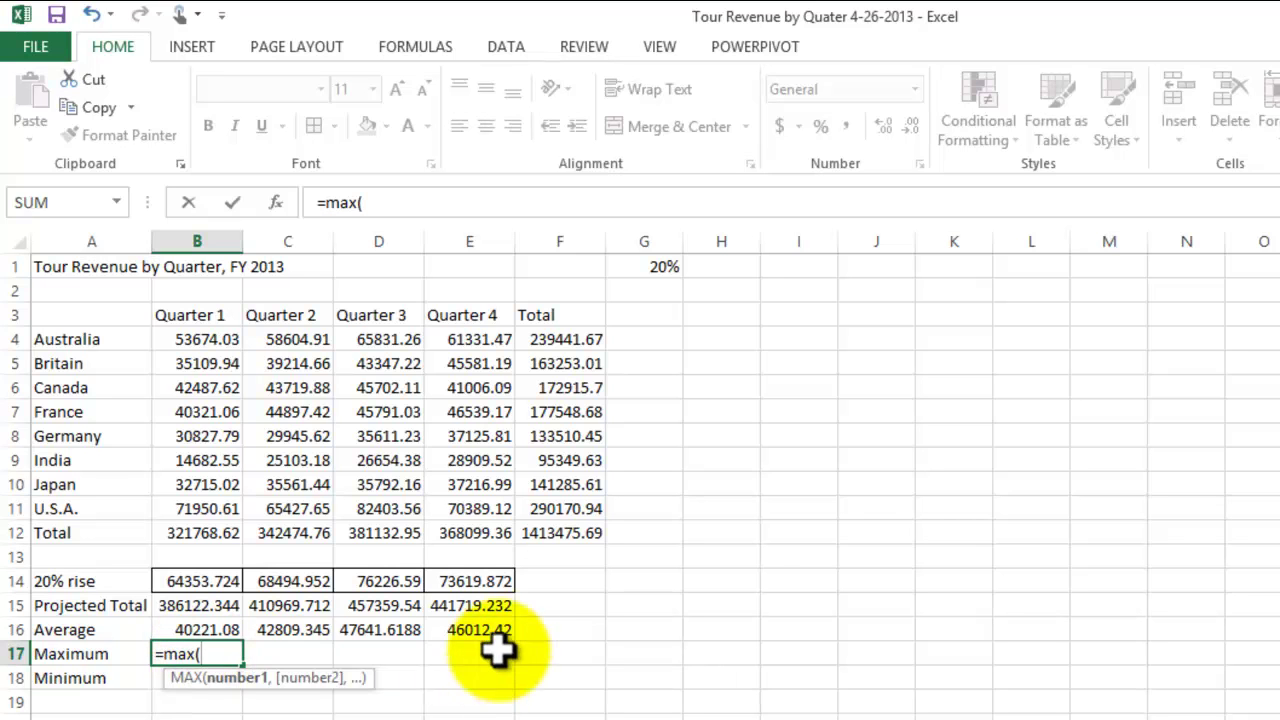
{"action": "left_click_drag", "start_coordinate": [207, 339], "coordinate": [191, 510]}
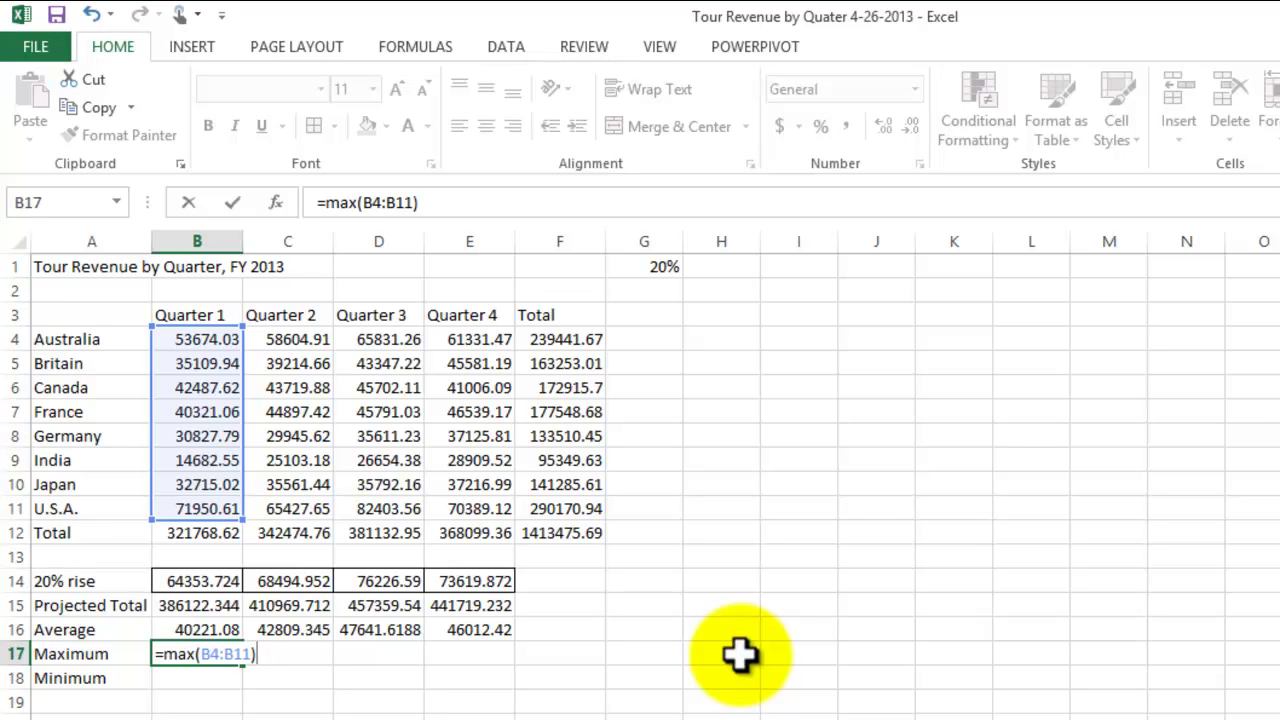
{"action": "key", "text": "Return"}
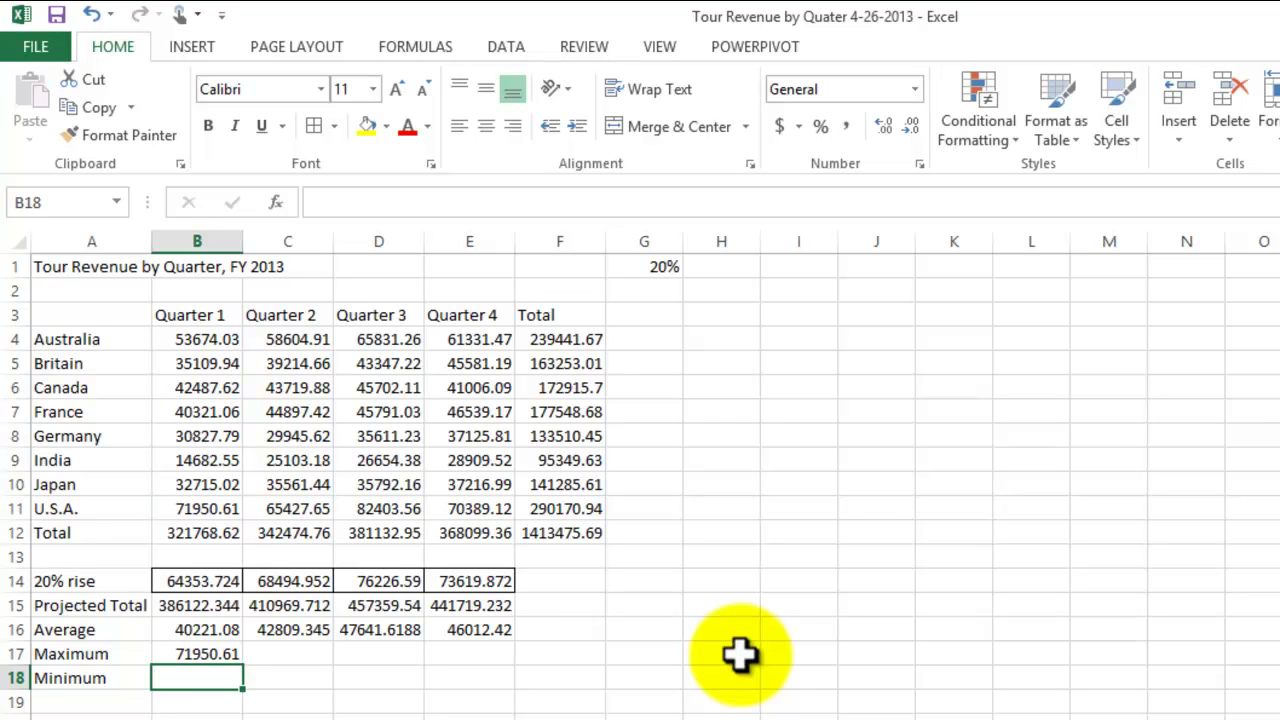
{"action": "left_click", "coordinate": [205, 652]}
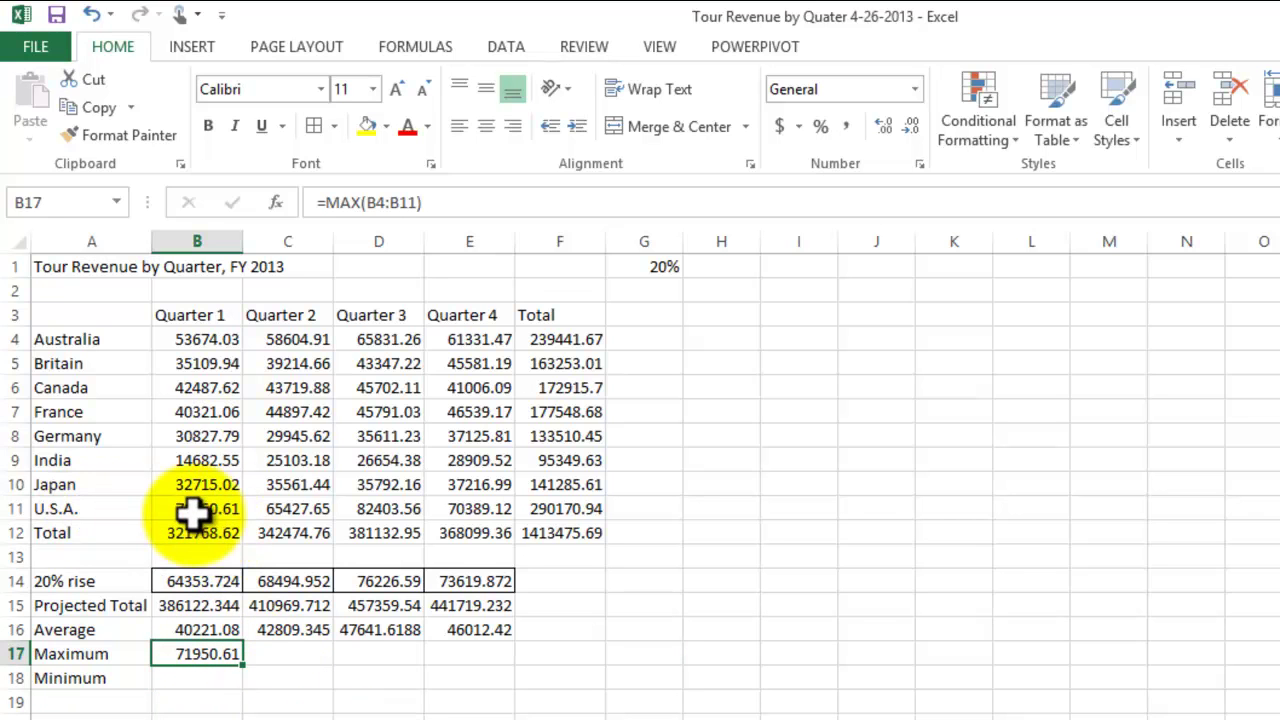
- Enter =MAX(C4:C11) in C17, giving Quarter 2's maximum of 65427.65
{"action": "left_click", "coordinate": [296, 652]}
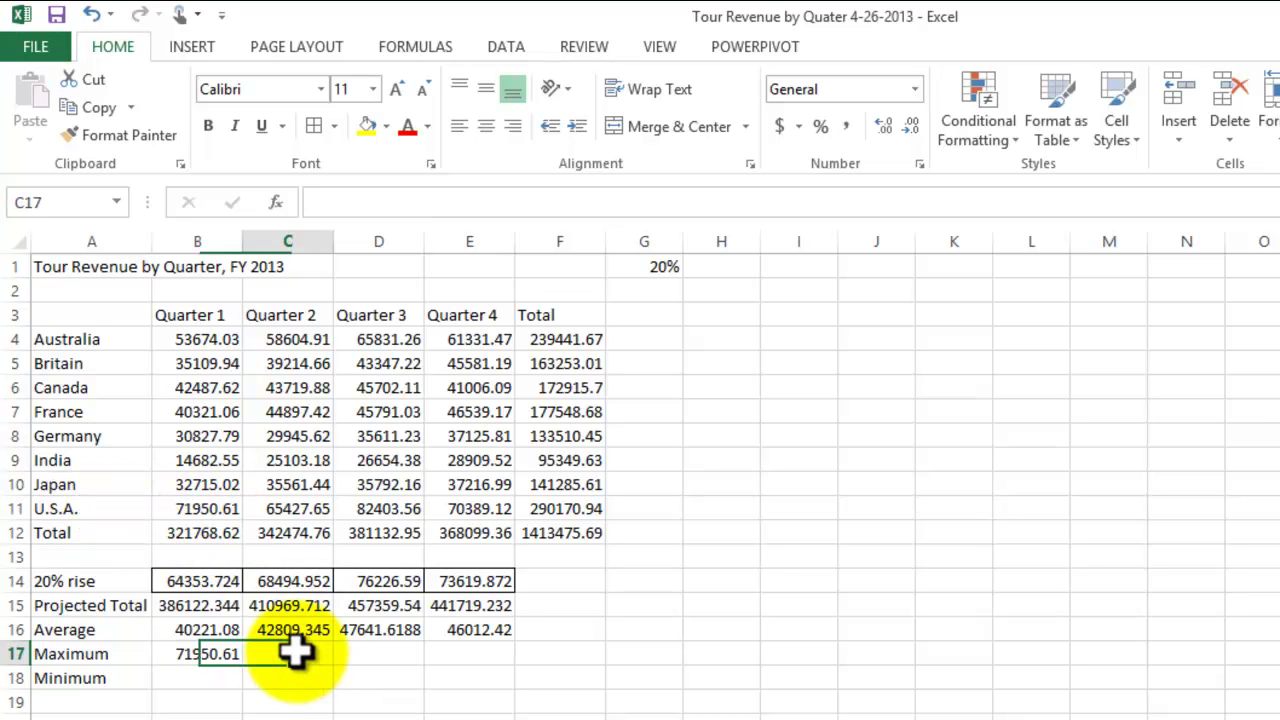
{"action": "type", "text": "="}
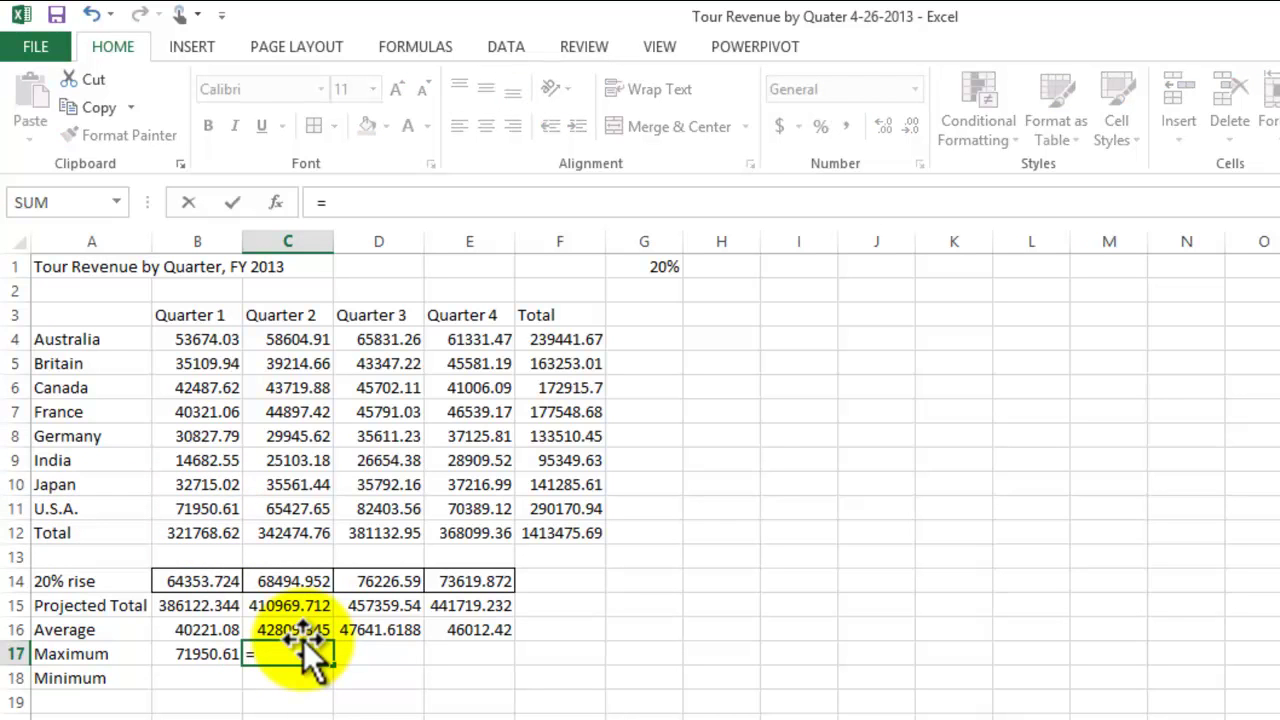
{"action": "type", "text": "max("}
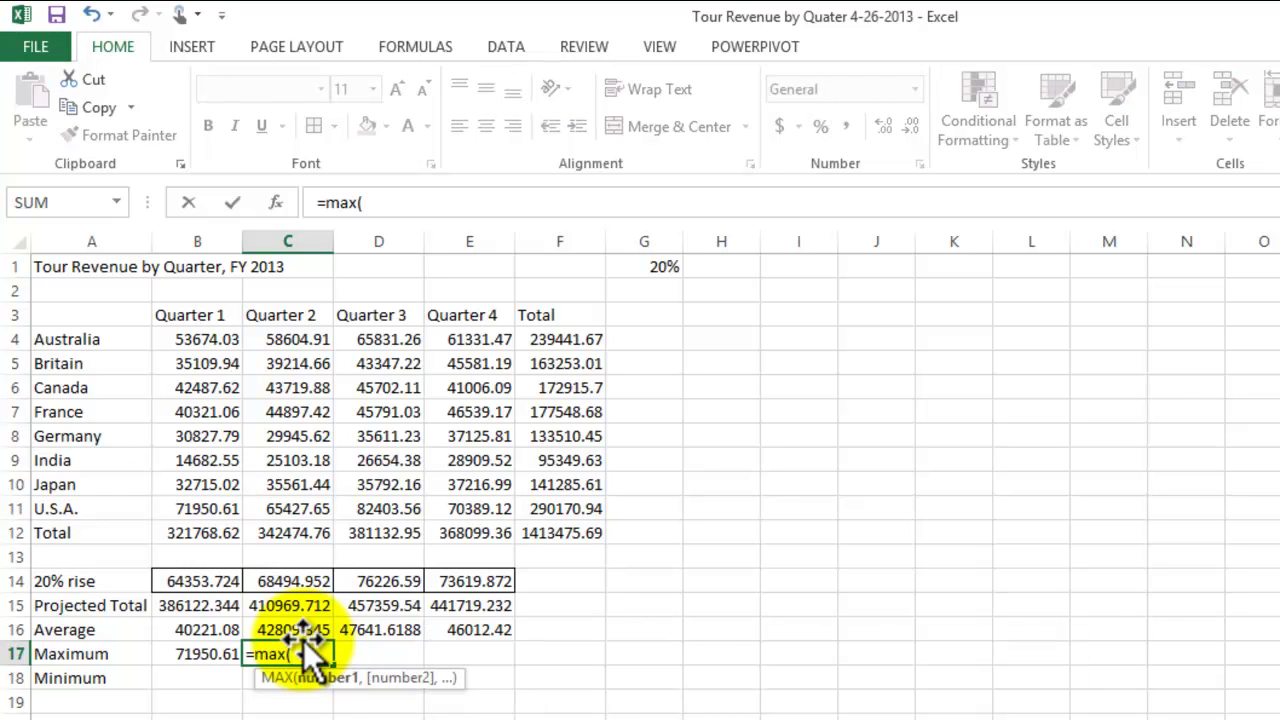
{"action": "left_click_drag", "start_coordinate": [291, 336], "coordinate": [291, 505]}
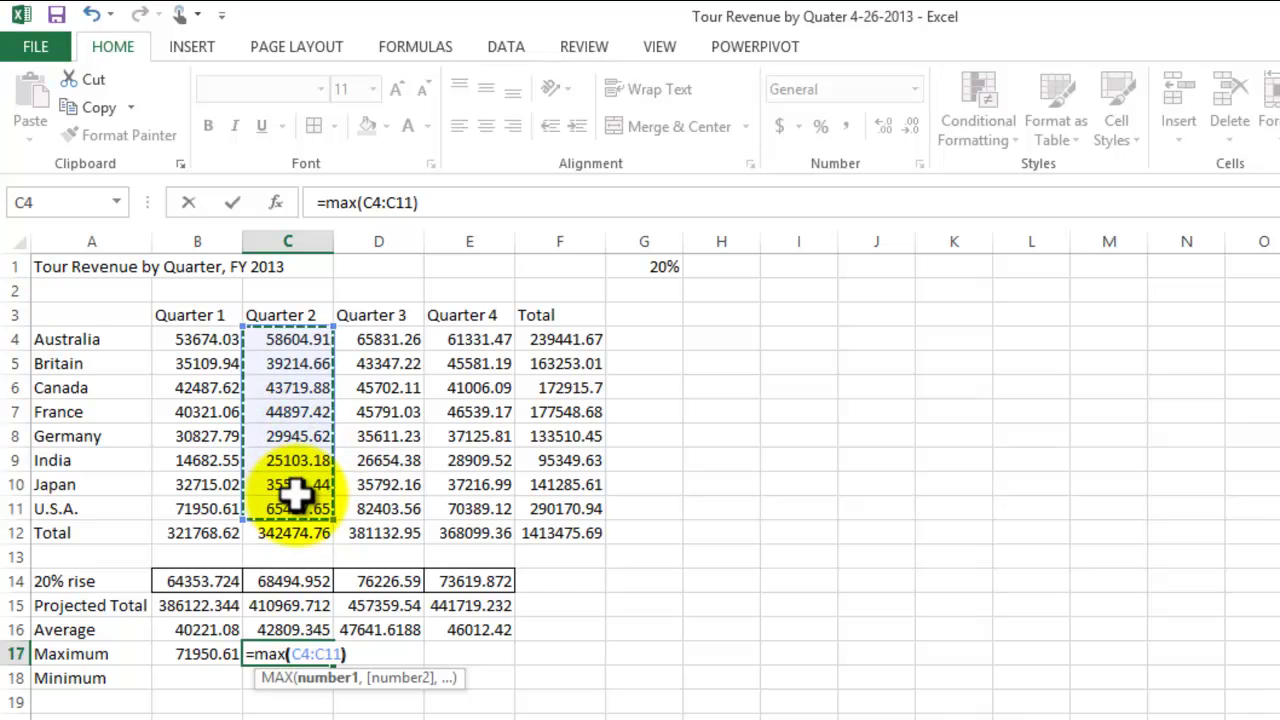
{"action": "key", "text": "Return"}
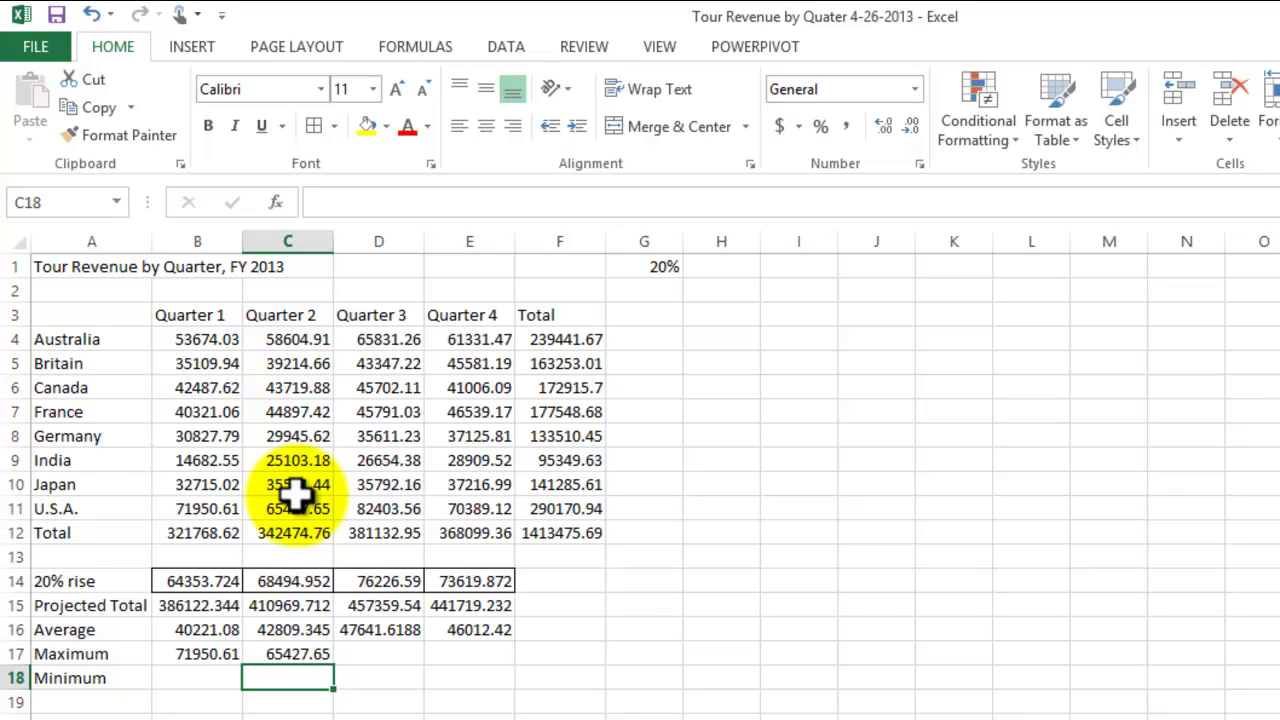
{"action": "left_click", "coordinate": [278, 655]}
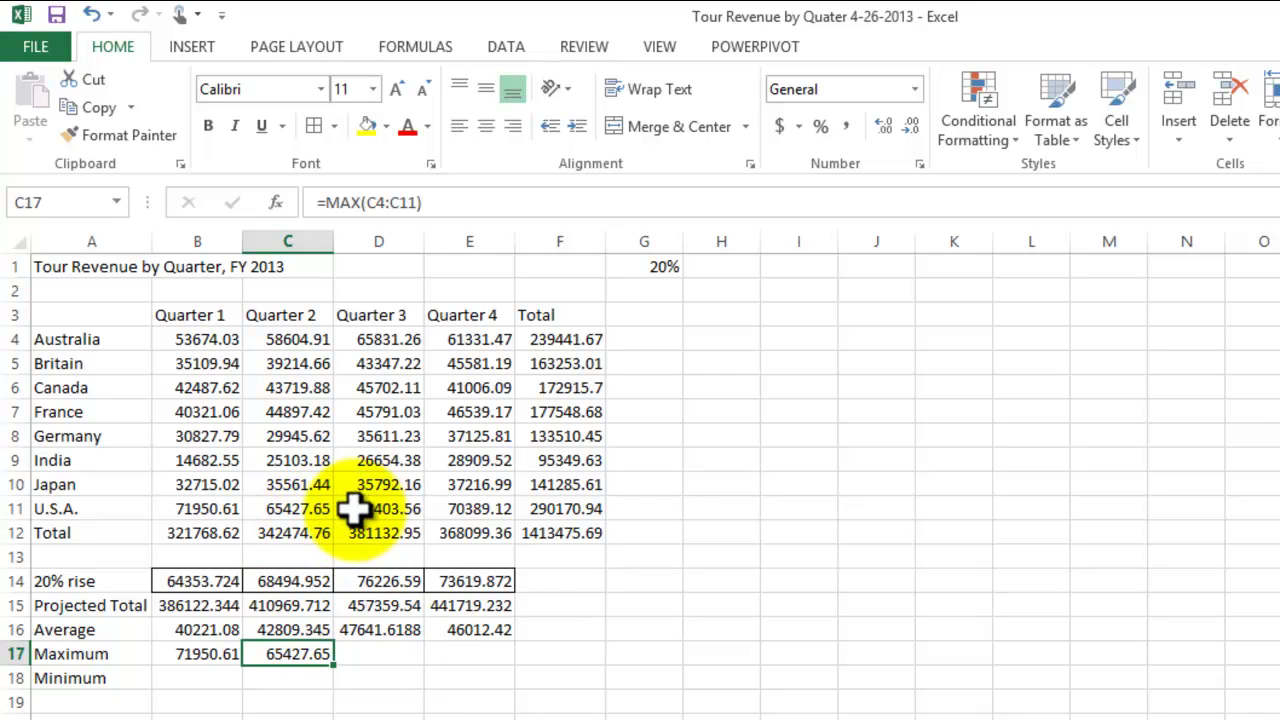
{"action": "left_click", "coordinate": [397, 652]}
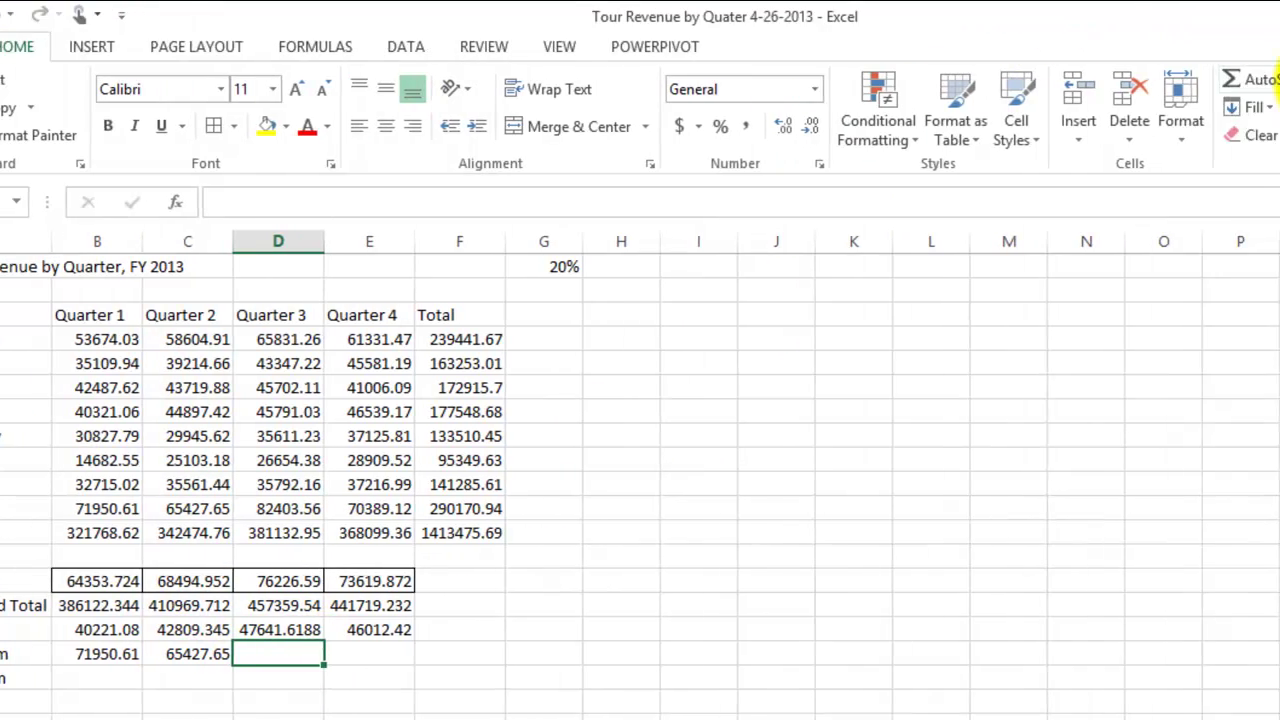
- Insert a MAX formula over D4:D11 in D17, giving Quarter 3's 82403.56
{"action": "left_click", "coordinate": [1049, 80]}
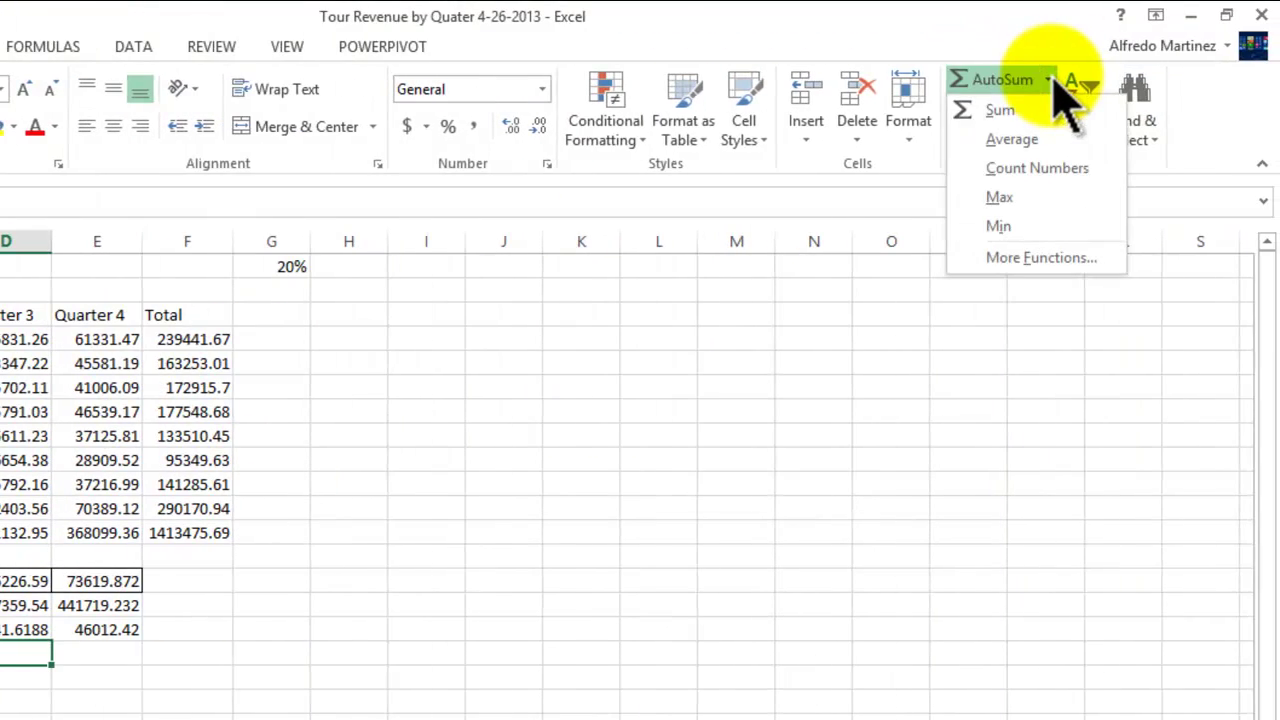
{"action": "left_click", "coordinate": [1000, 197]}
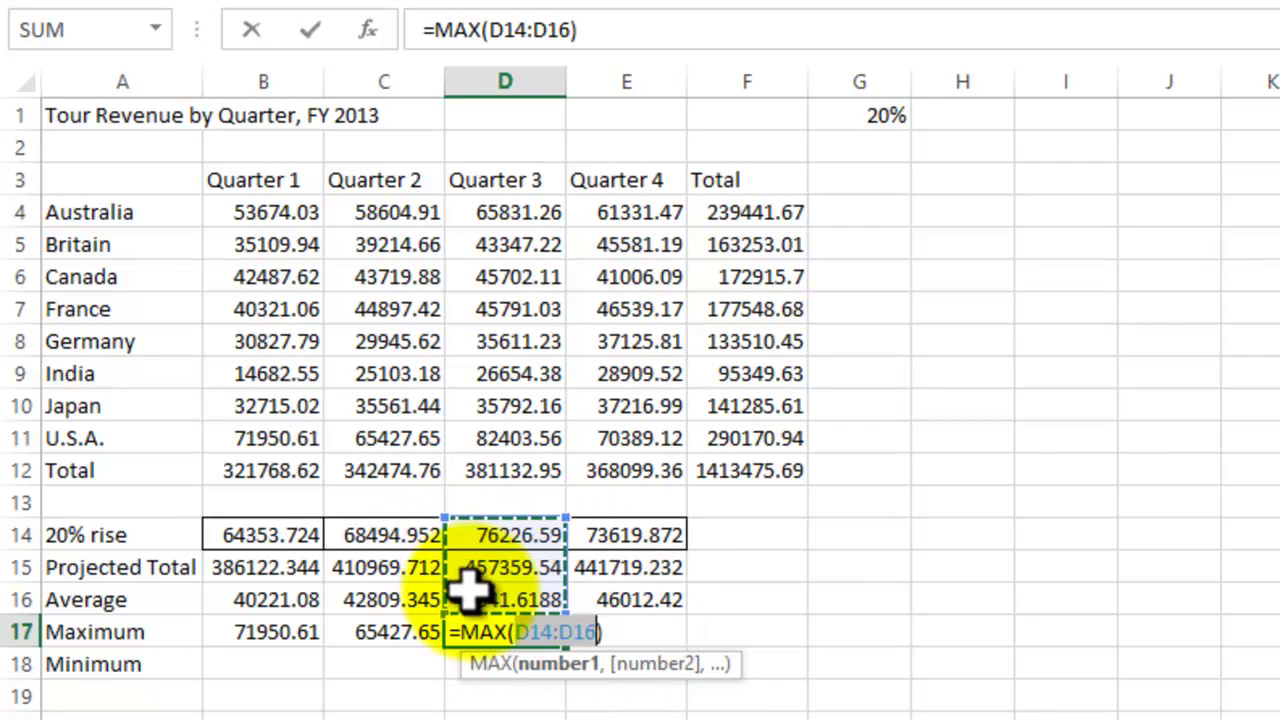
{"action": "left_click", "coordinate": [518, 212]}
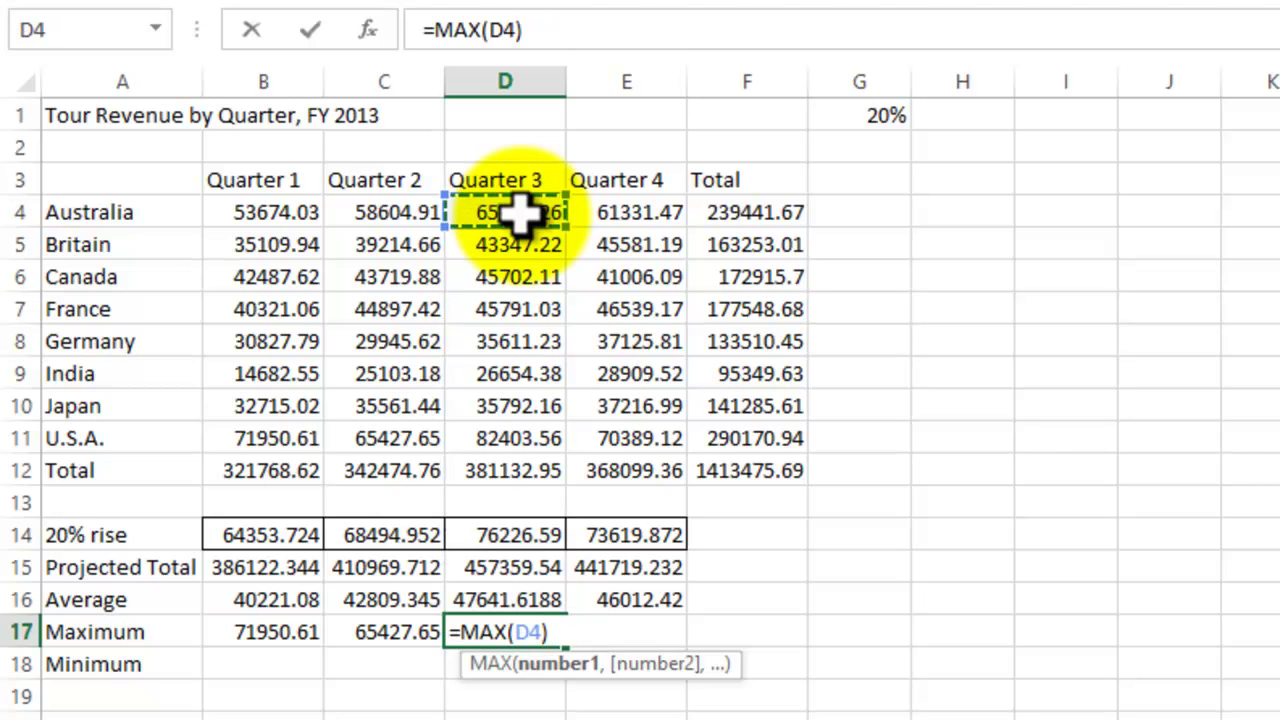
{"action": "left_click_drag", "start_coordinate": [518, 212], "coordinate": [521, 420]}
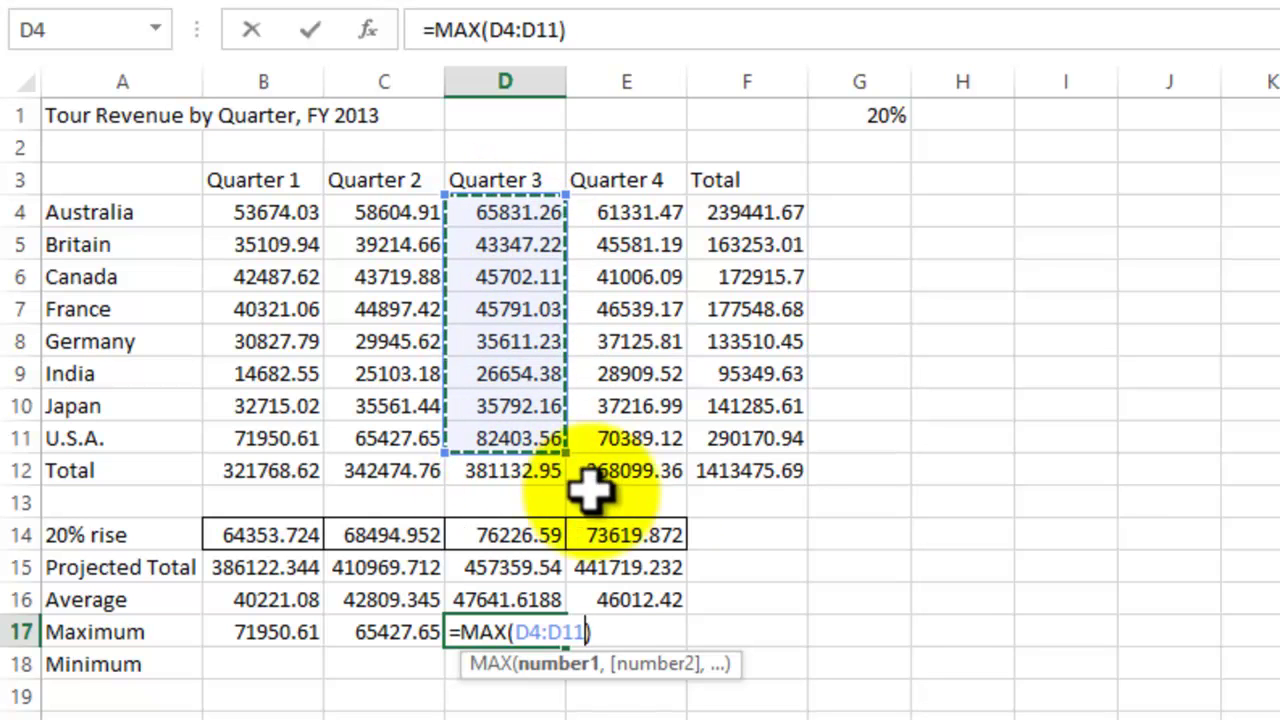
{"action": "key", "text": "Return"}
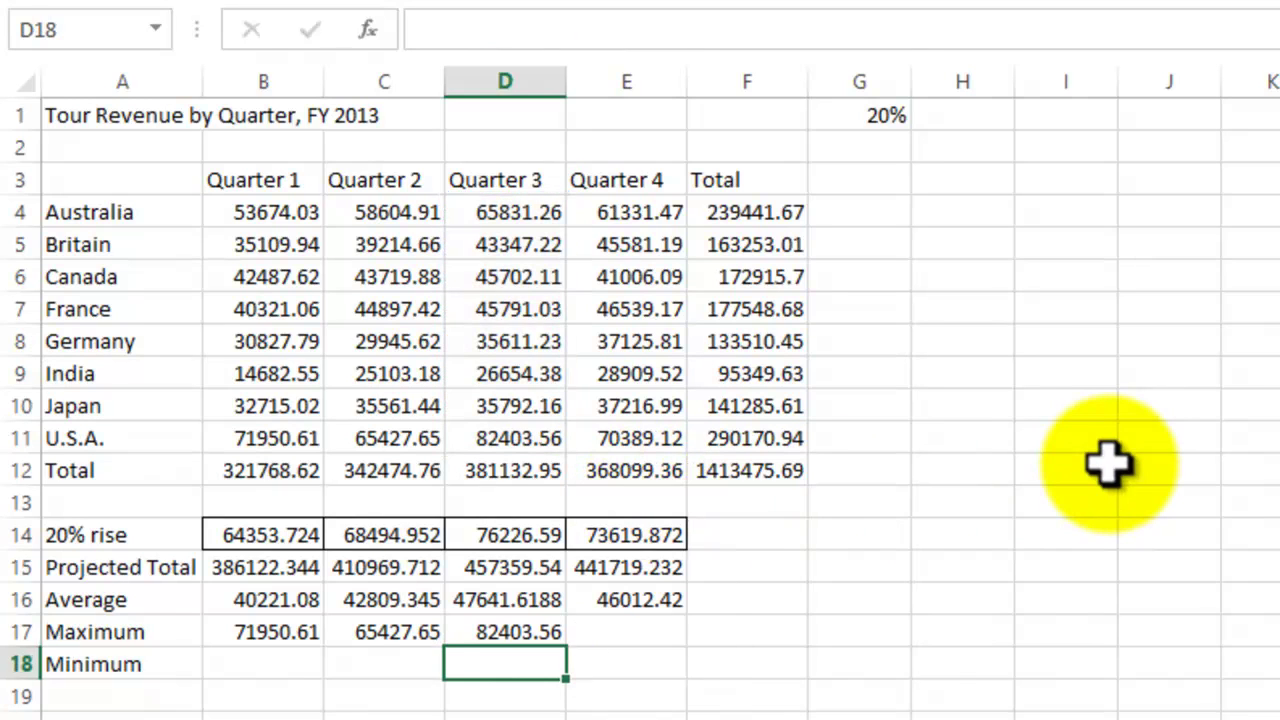
{"action": "left_click", "coordinate": [525, 635]}
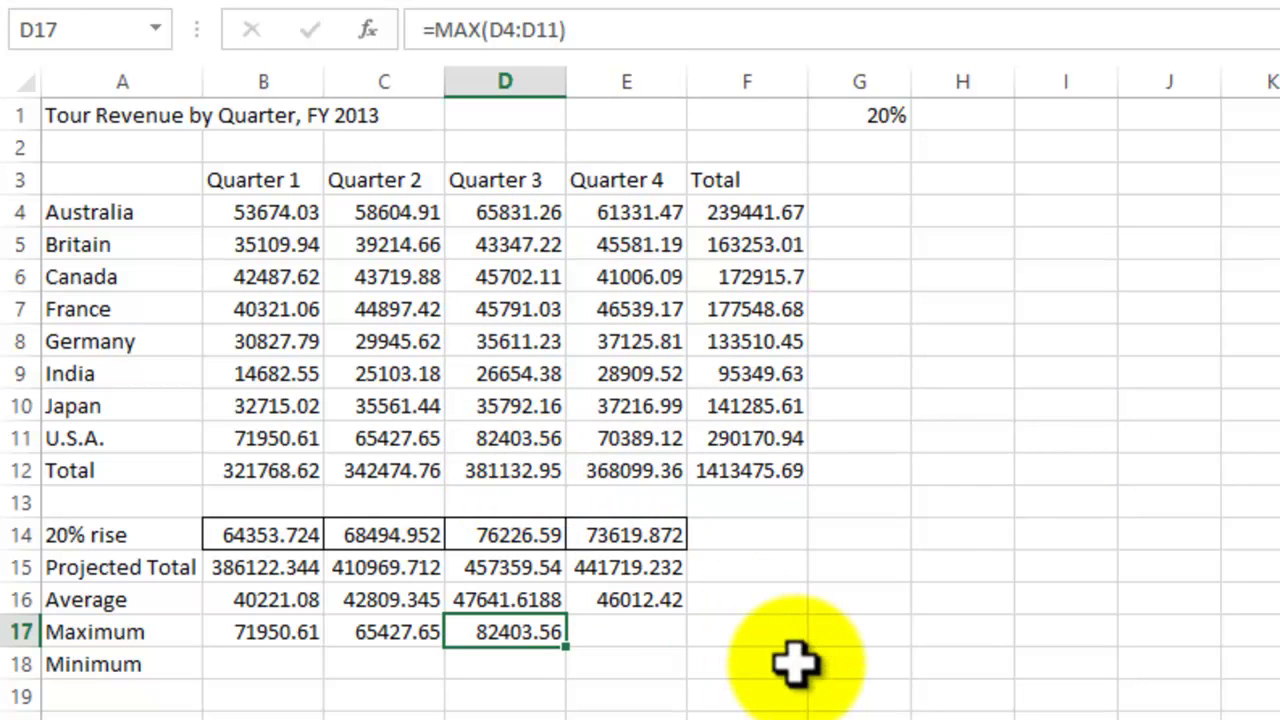
- Insert a MAX formula over E4:E11 in E17, giving Quarter 4's 70389.12
{"action": "left_click", "coordinate": [642, 625]}
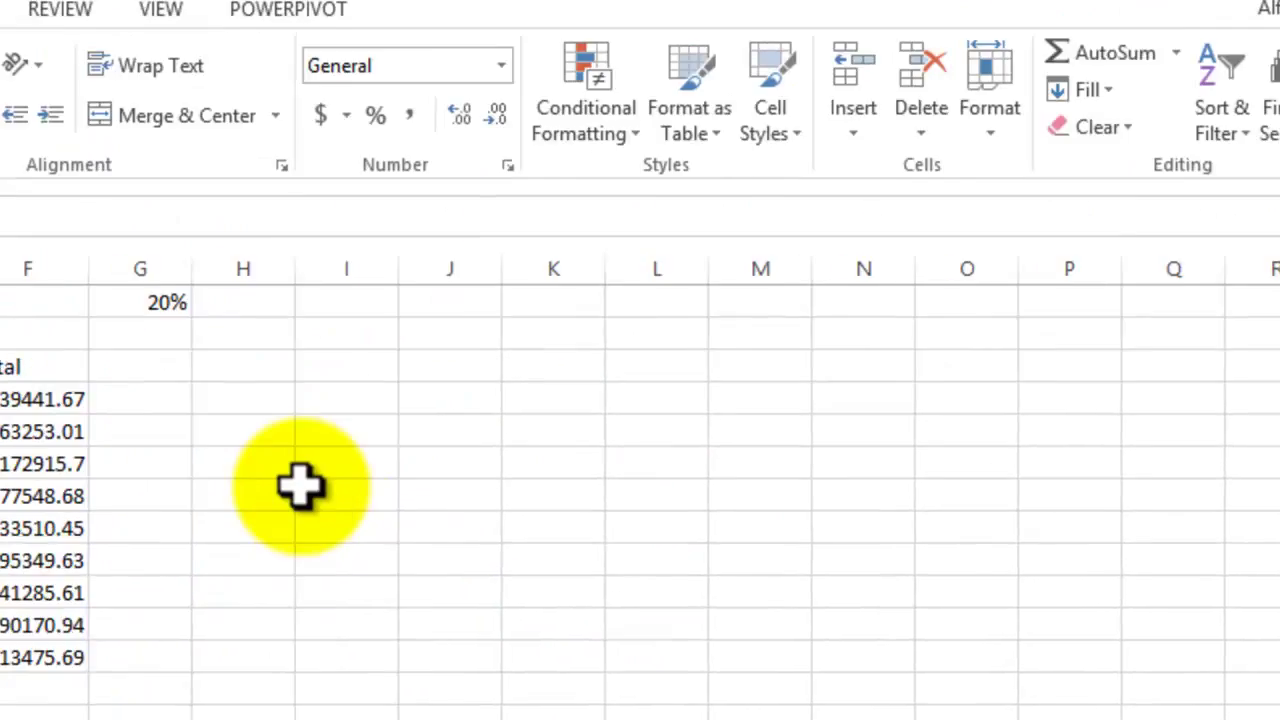
{"action": "left_click", "coordinate": [969, 108]}
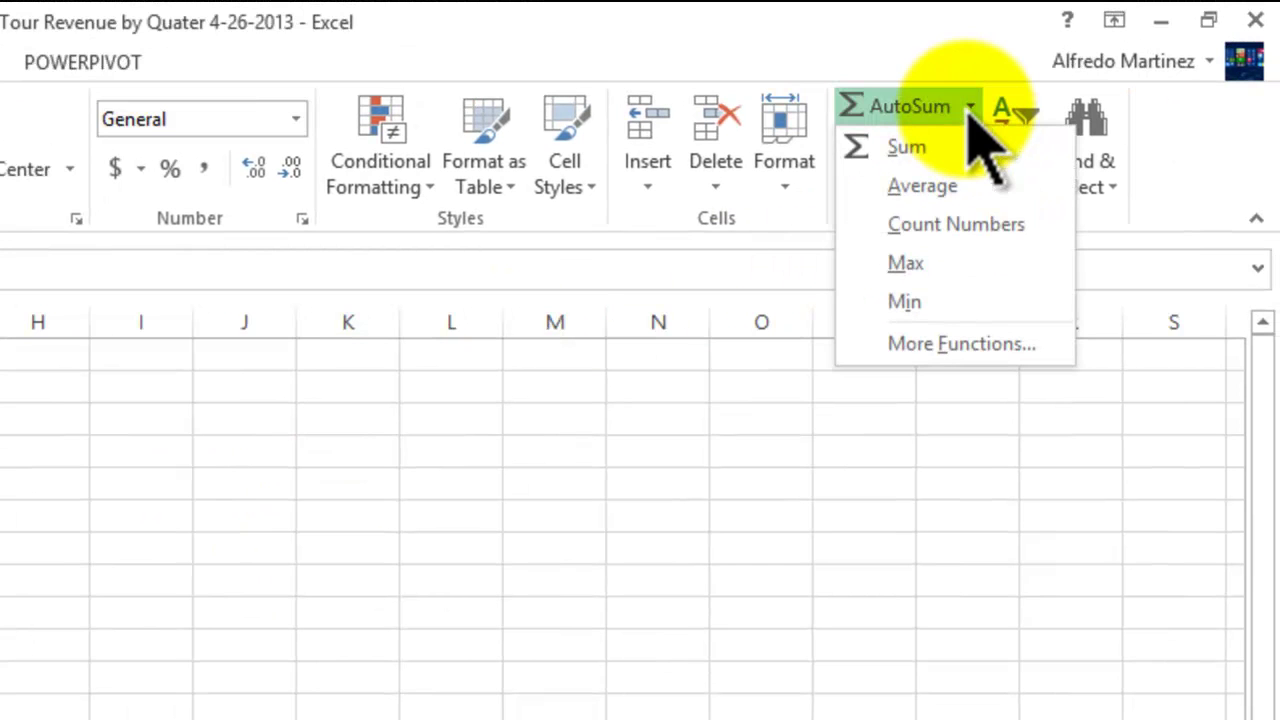
{"action": "left_click", "coordinate": [925, 263]}
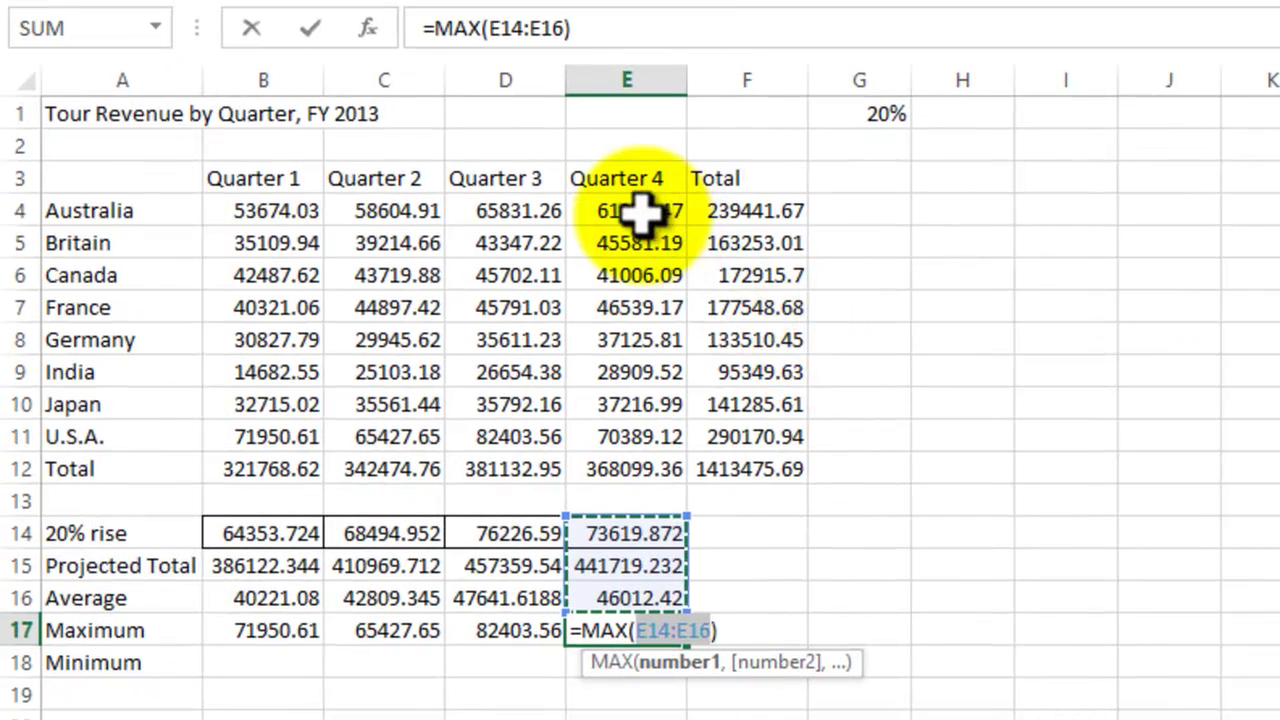
{"action": "left_click_drag", "start_coordinate": [397, 279], "coordinate": [391, 440]}
{"action": "left_click_drag", "start_coordinate": [640, 375], "coordinate": [650, 440]}
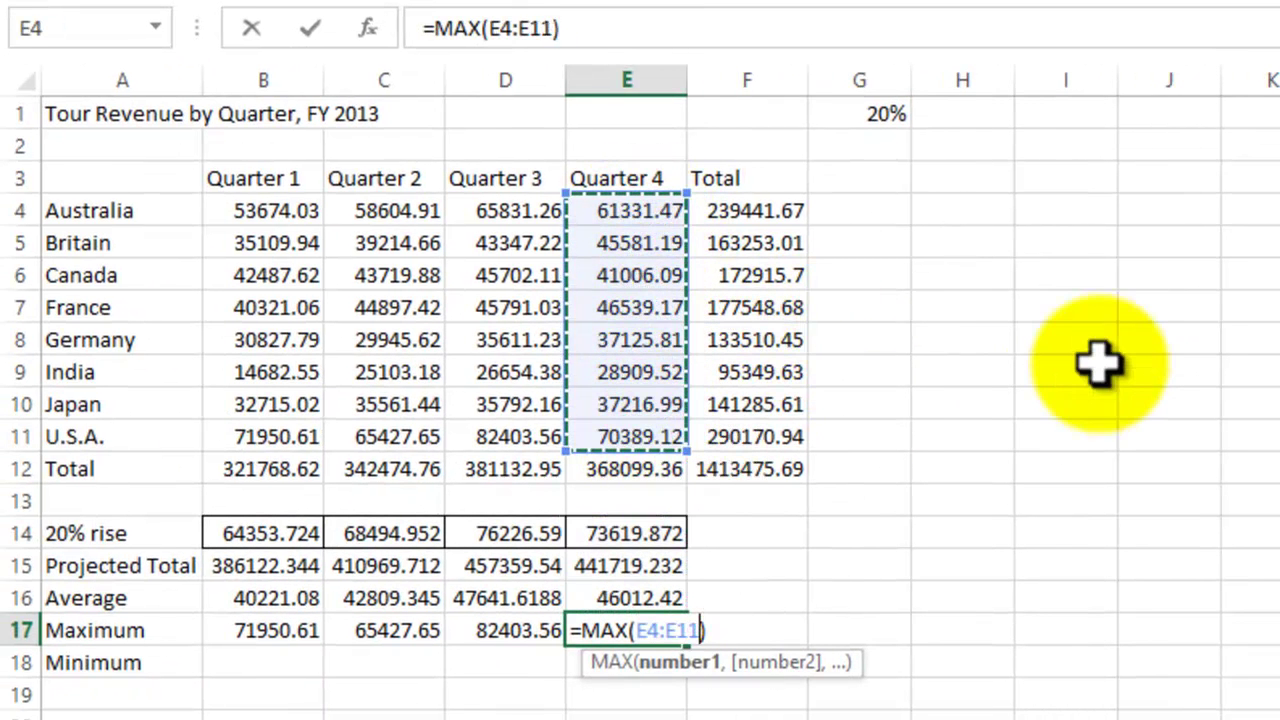
{"action": "key", "text": "Return"}
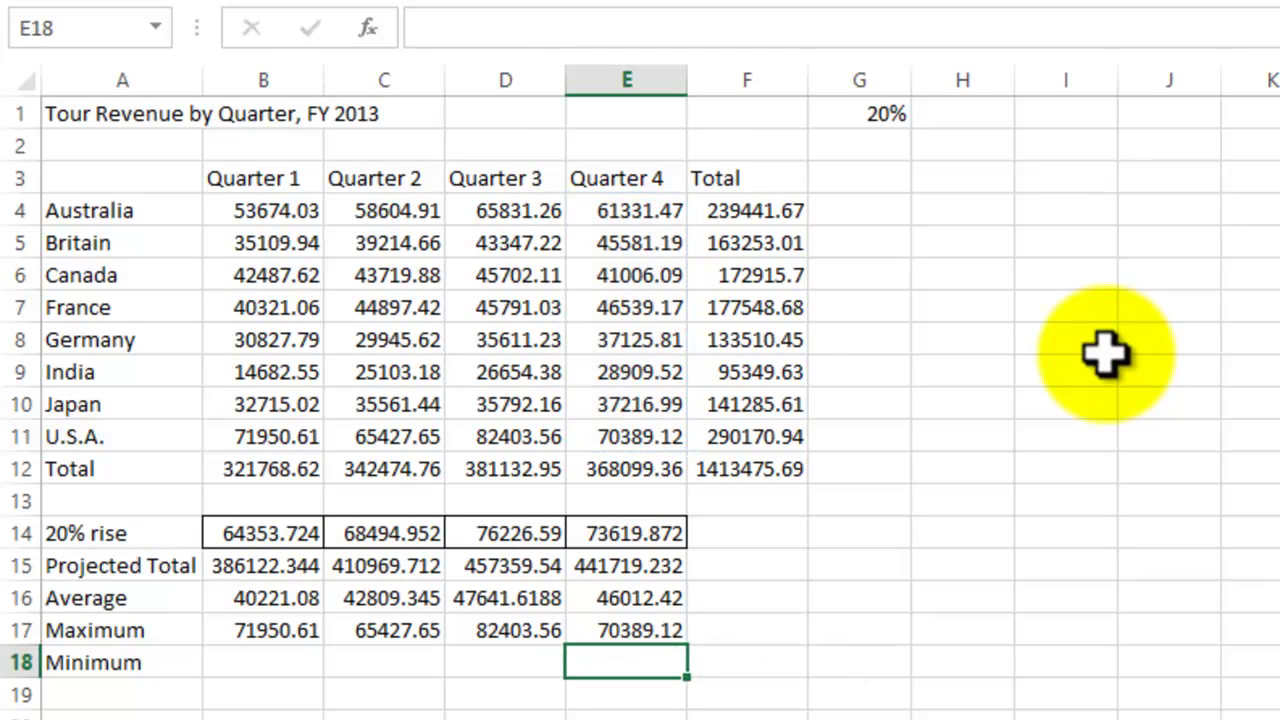
- Enter a MIN formula over B4:B11 in B18 for Quarter 1's minimum, 14682.55
{"action": "left_click", "coordinate": [829, 692]}
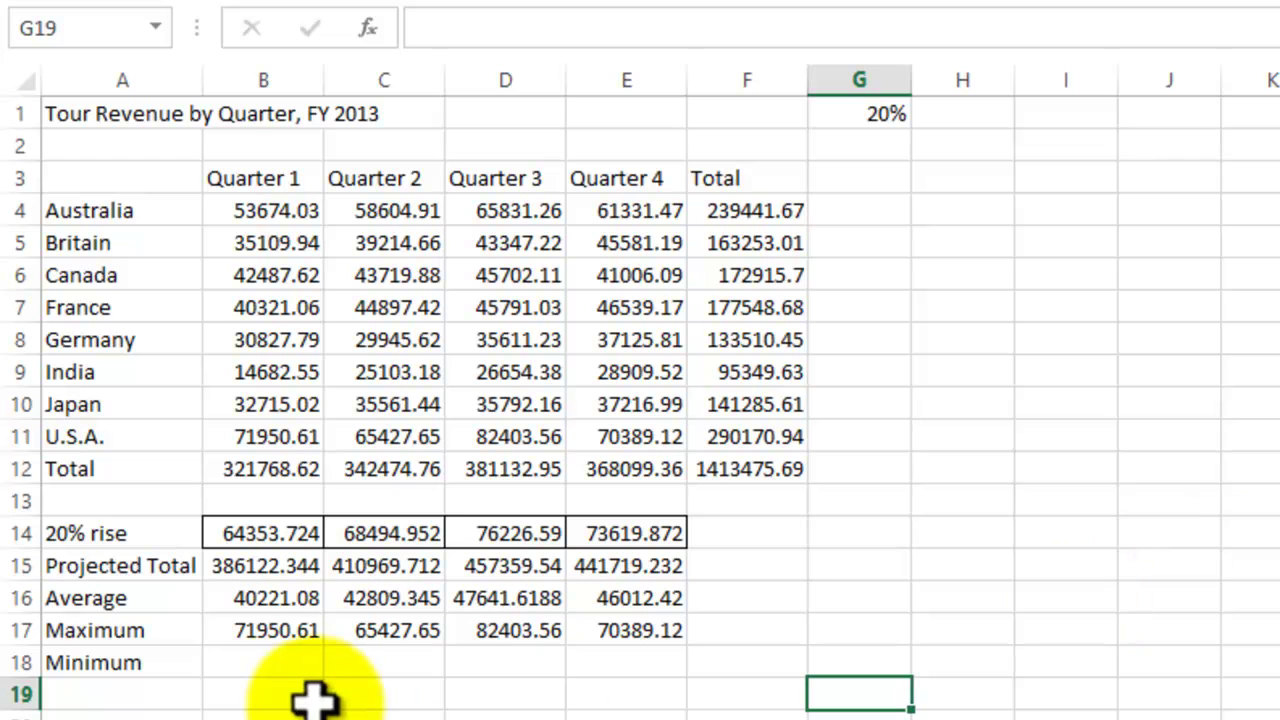
{"action": "left_click", "coordinate": [281, 662]}
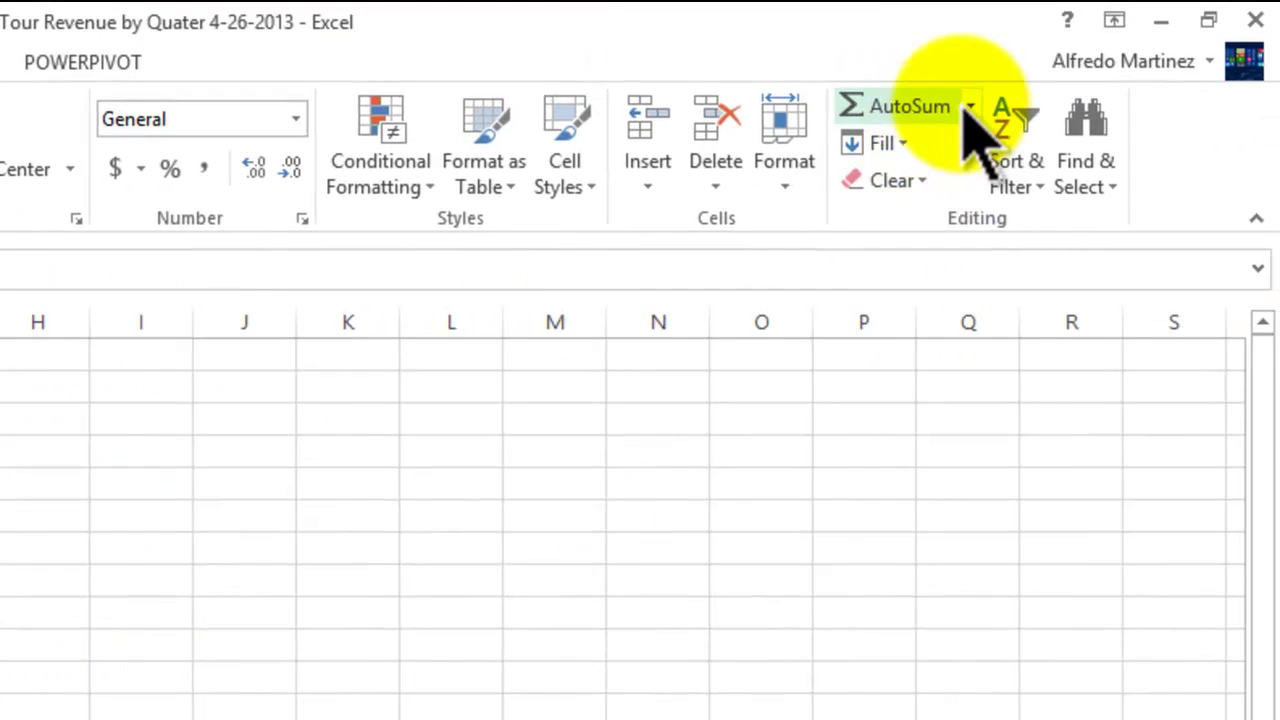
{"action": "left_click", "coordinate": [972, 108]}
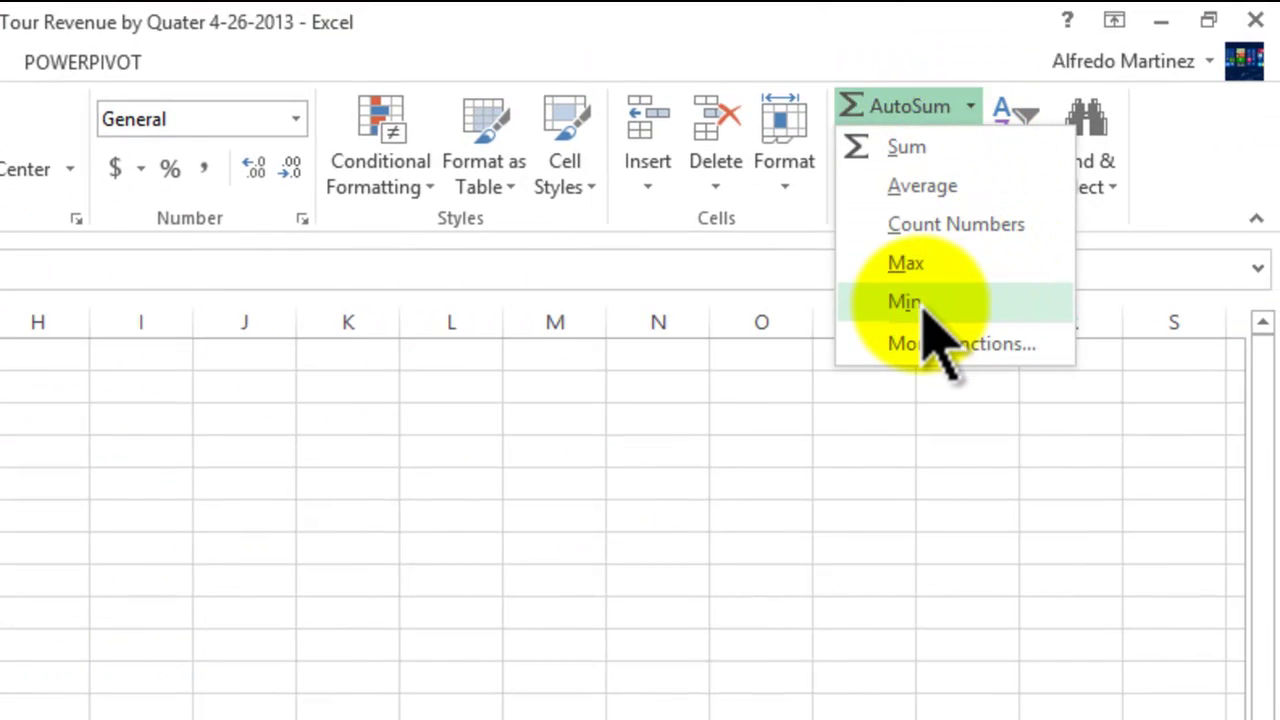
{"action": "key", "text": "Escape"}
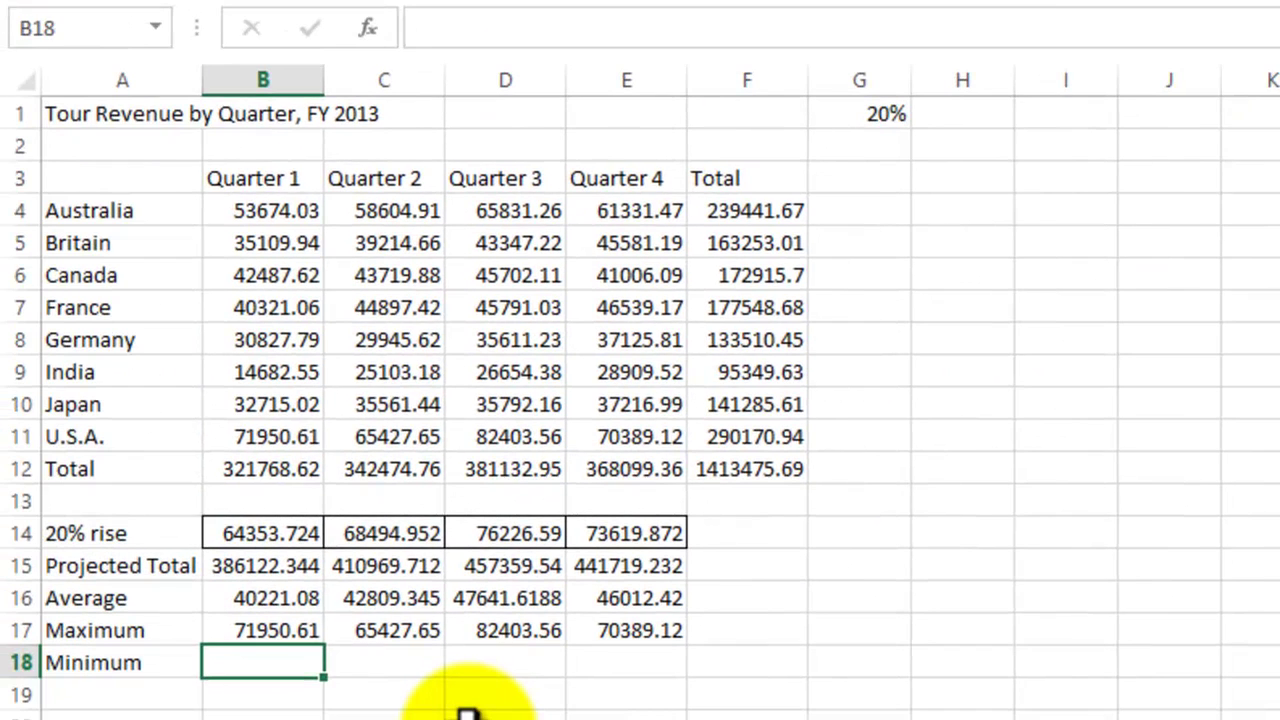
{"action": "type", "text": "min"}
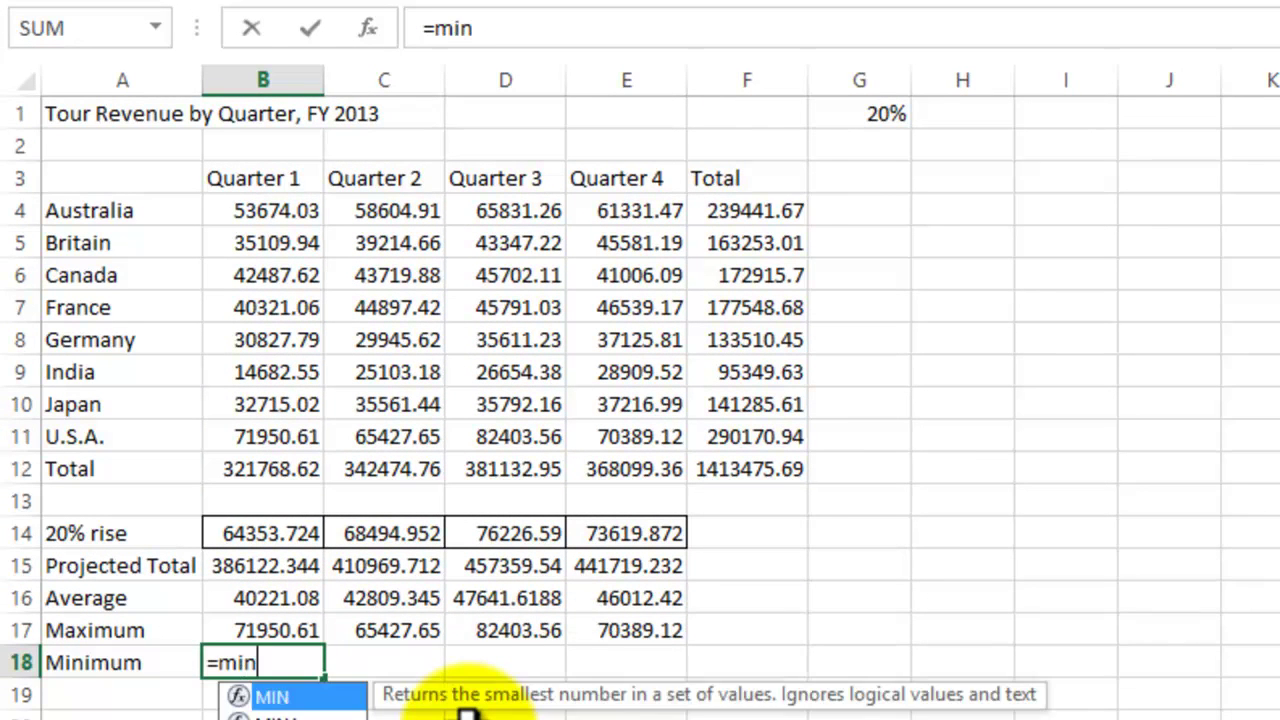
{"action": "type", "text": "("}
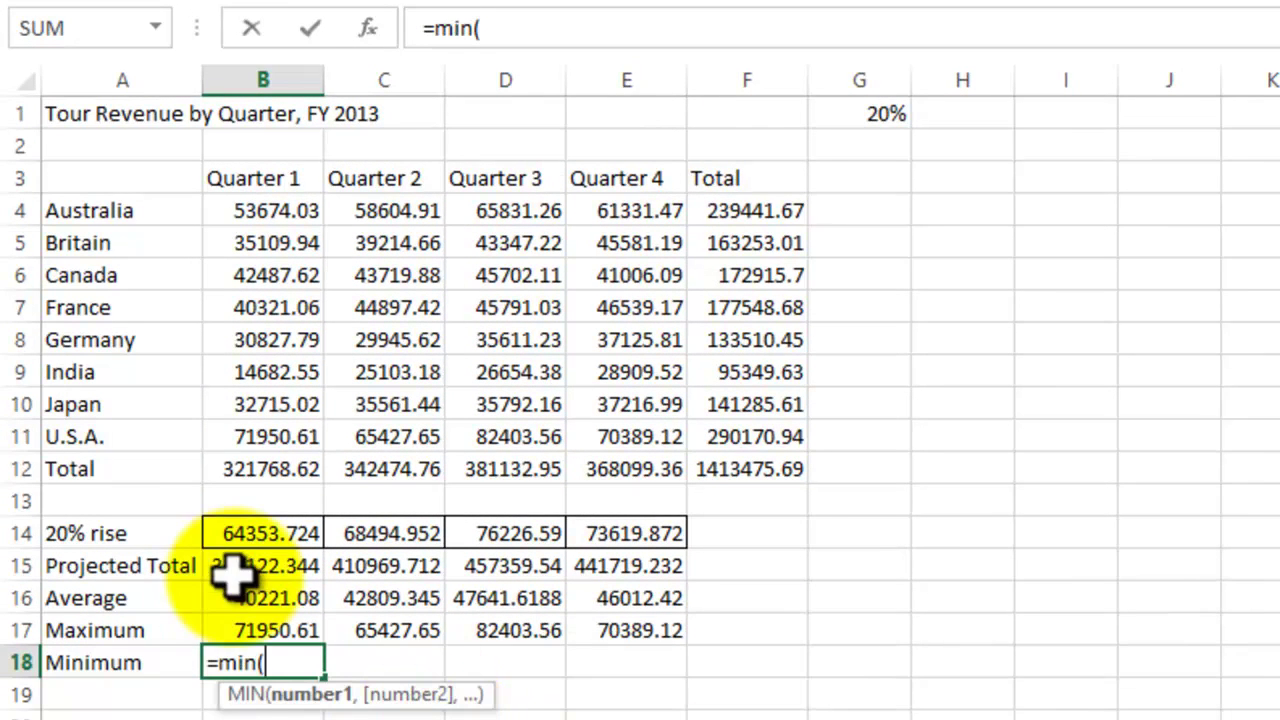
{"action": "left_click_drag", "start_coordinate": [263, 214], "coordinate": [263, 438]}
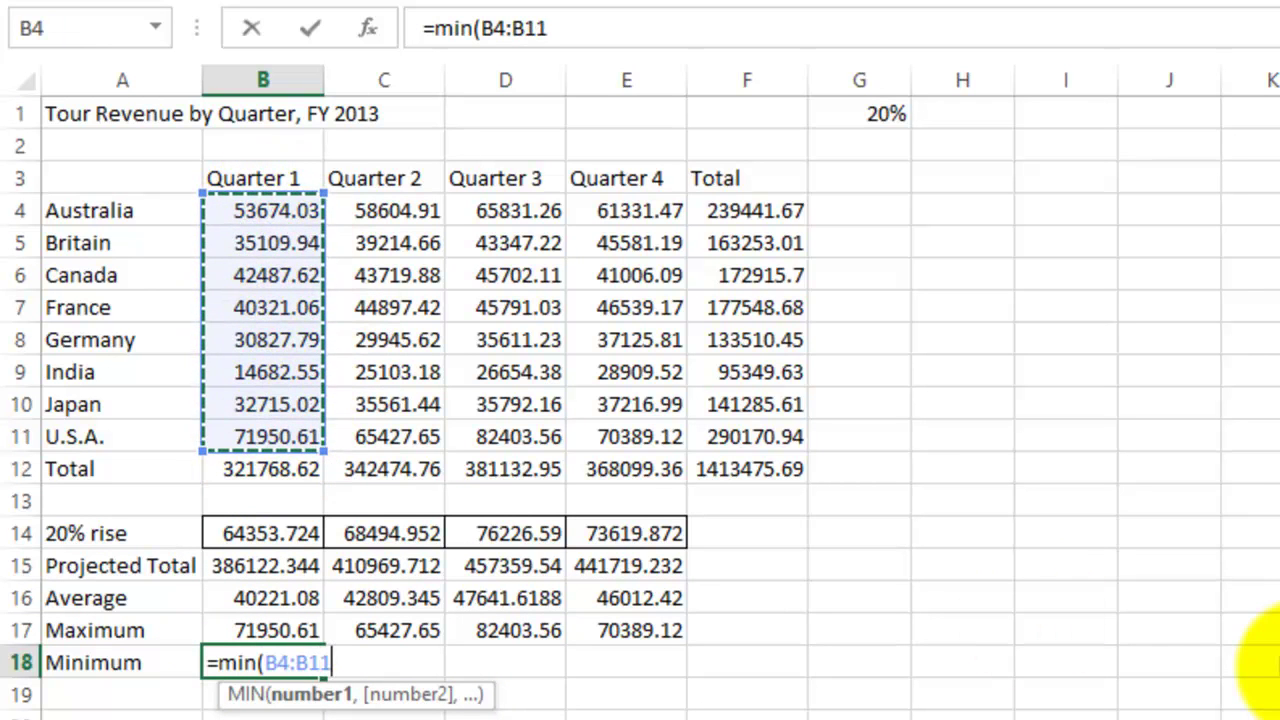
{"action": "key", "text": "Return"}
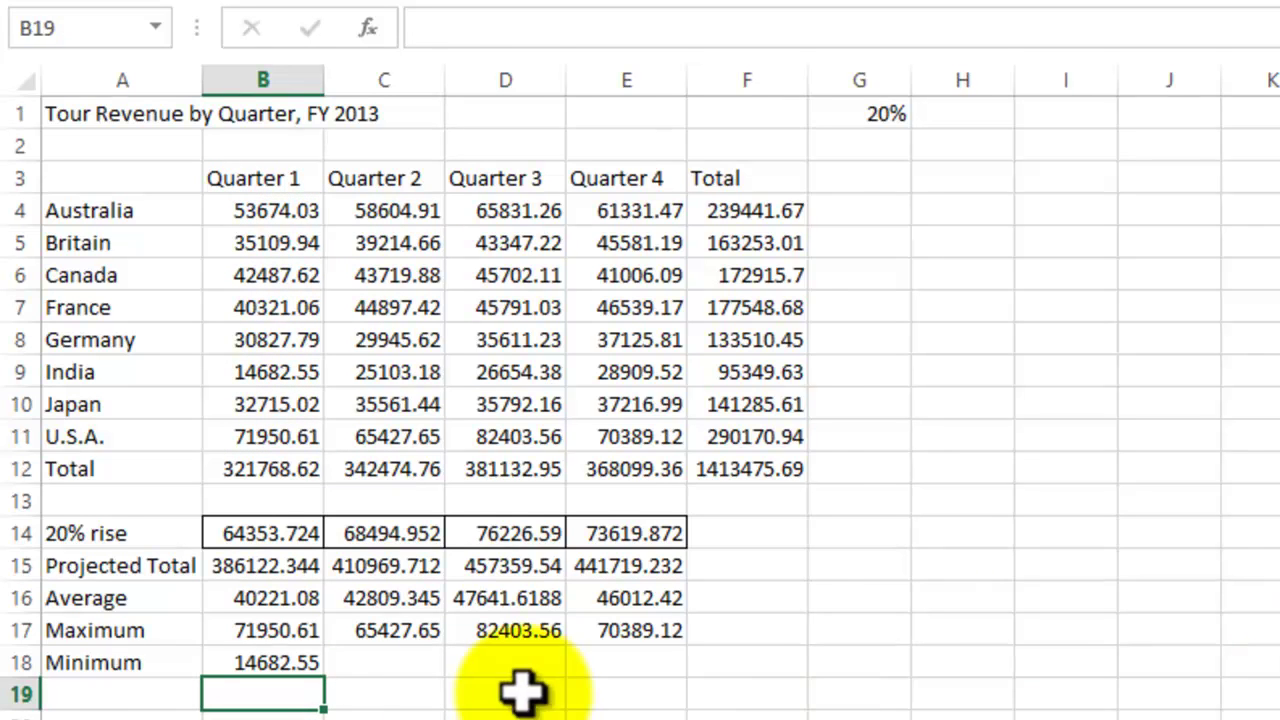
{"action": "left_click", "coordinate": [283, 665]}
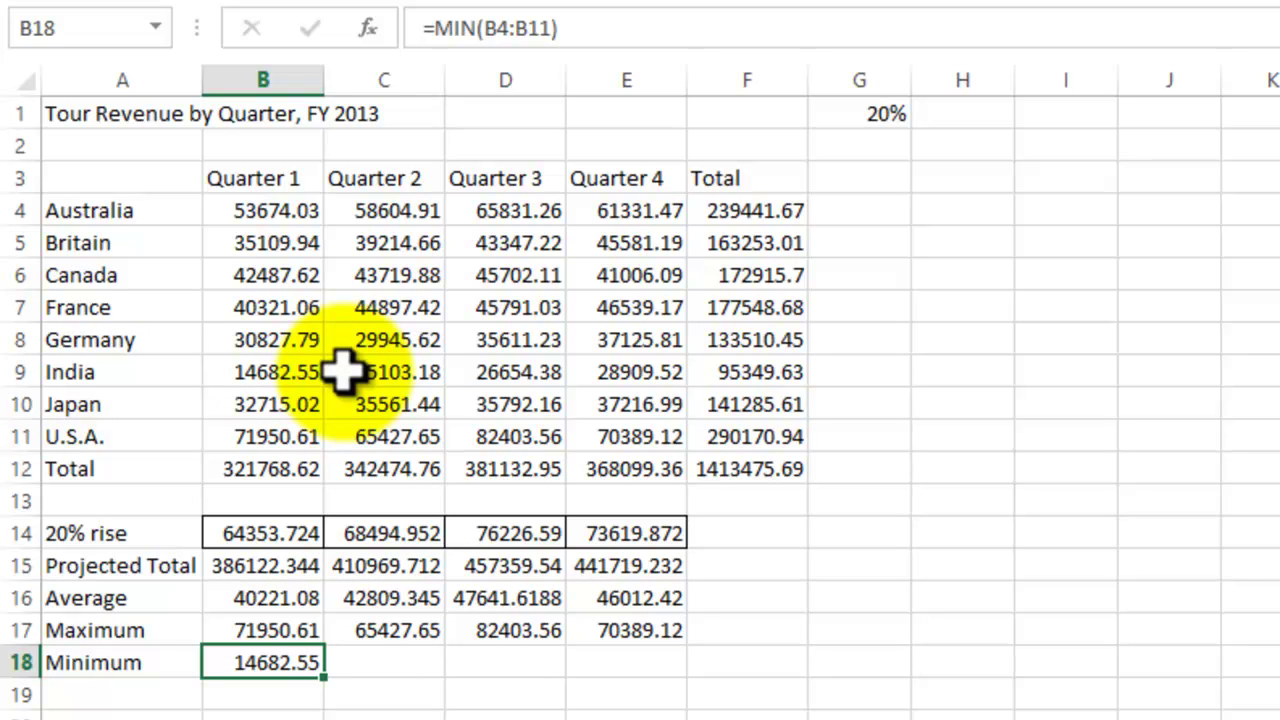
- Enter =MIN(C4:C11) in C18, giving Quarter 2's minimum of 25103.18
{"action": "left_click", "coordinate": [408, 662]}
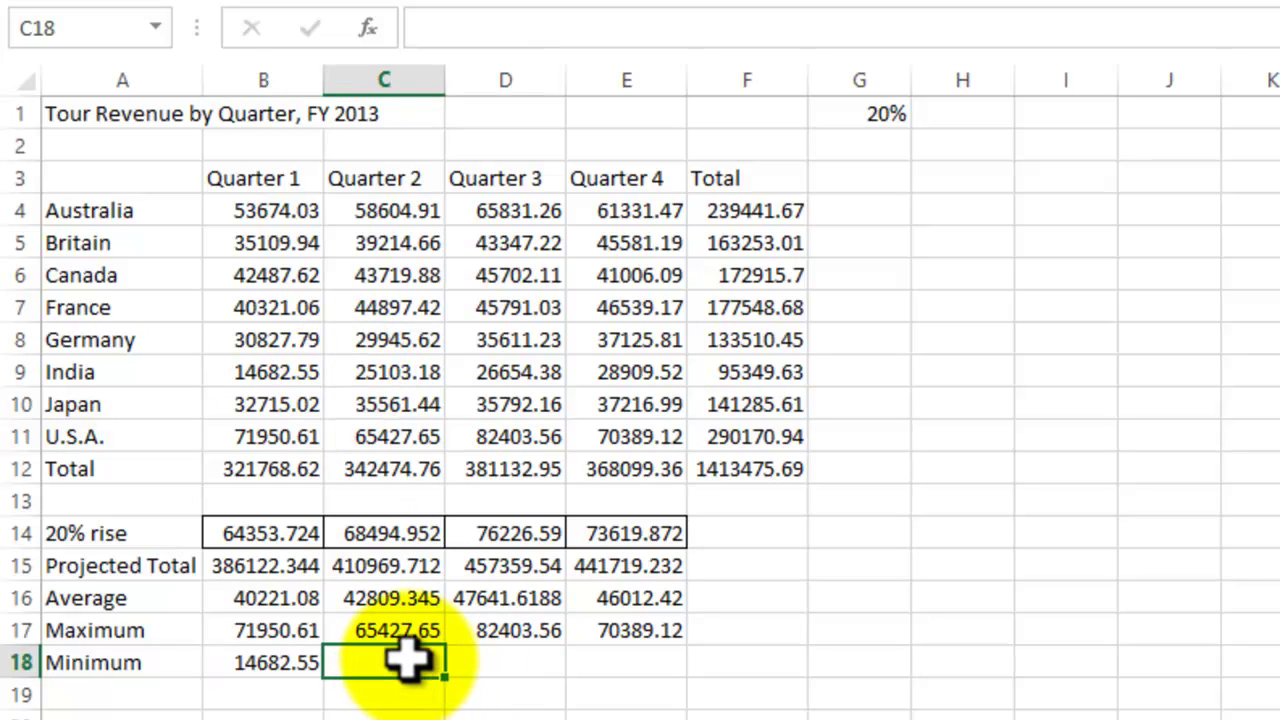
{"action": "type", "text": "=min("}
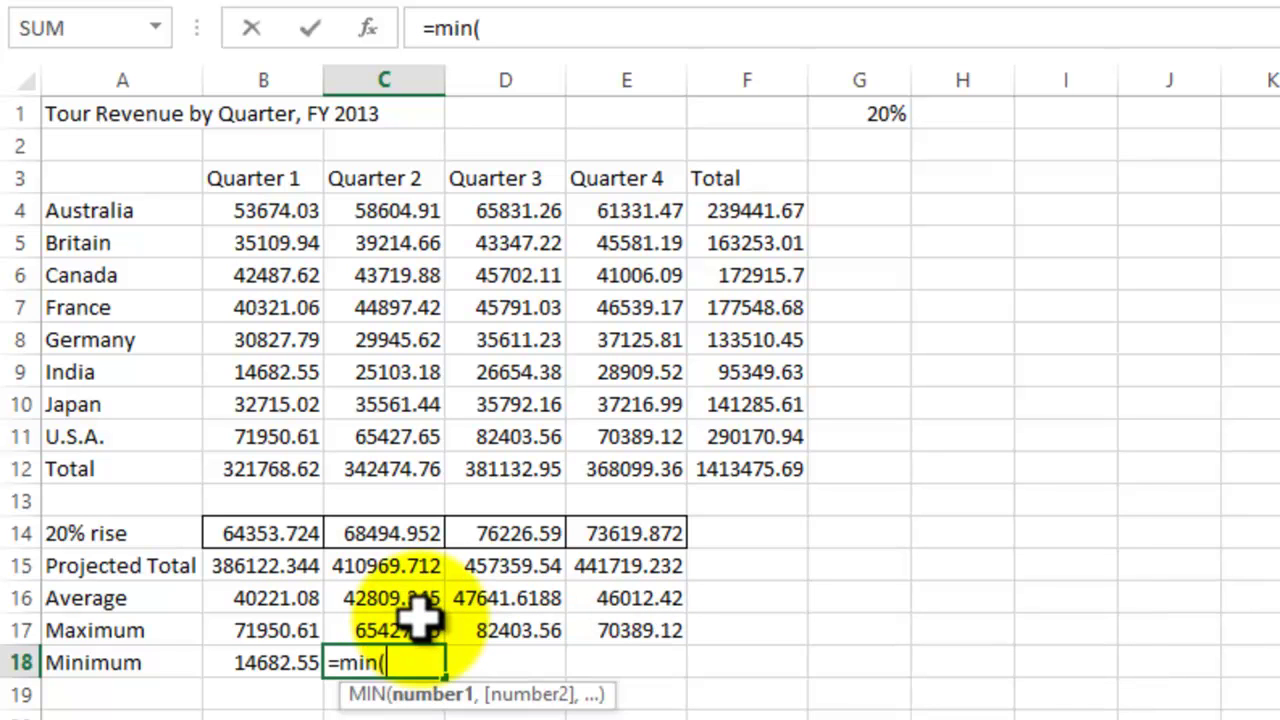
{"action": "left_click_drag", "start_coordinate": [403, 209], "coordinate": [398, 430]}
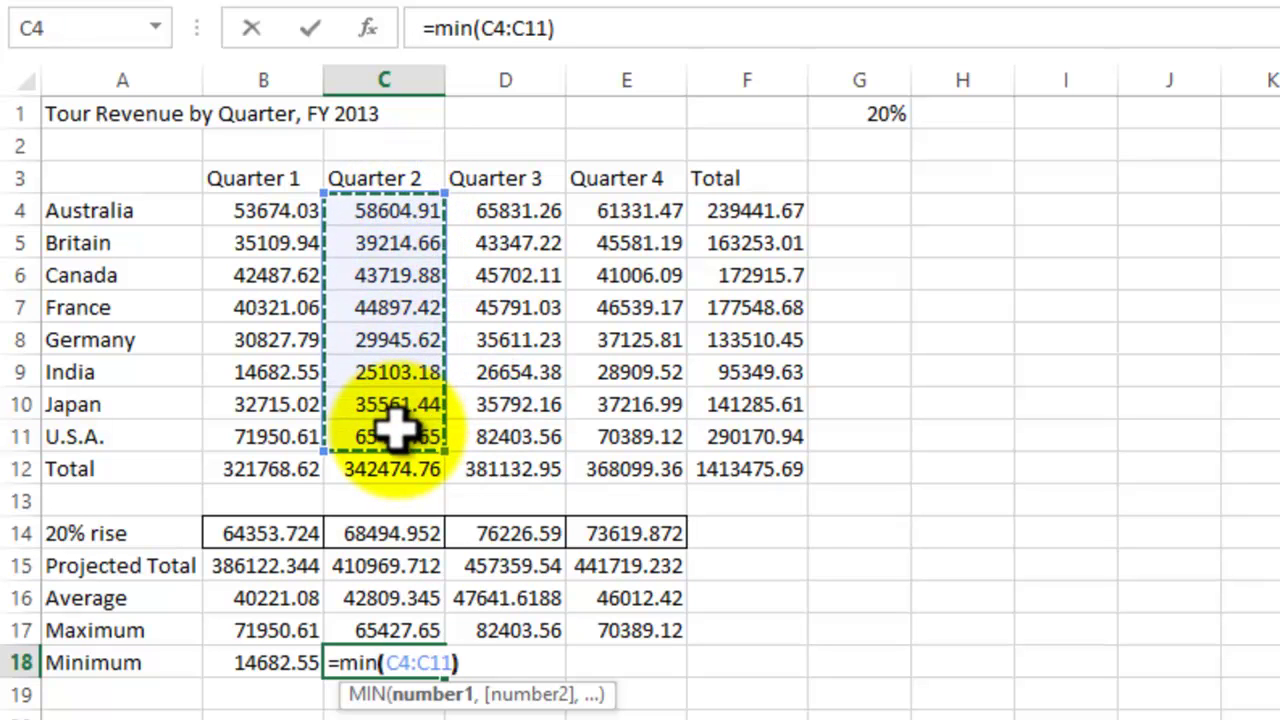
{"action": "key", "text": "Return"}
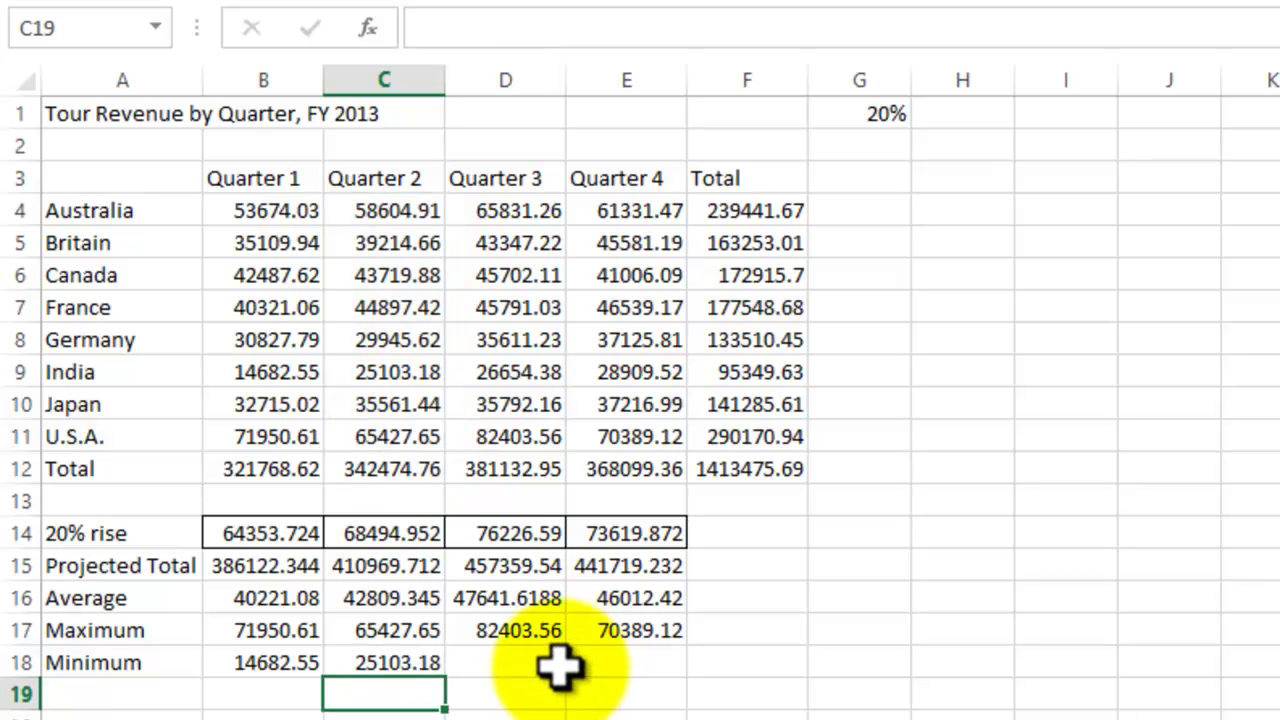
{"action": "left_click", "coordinate": [540, 663]}
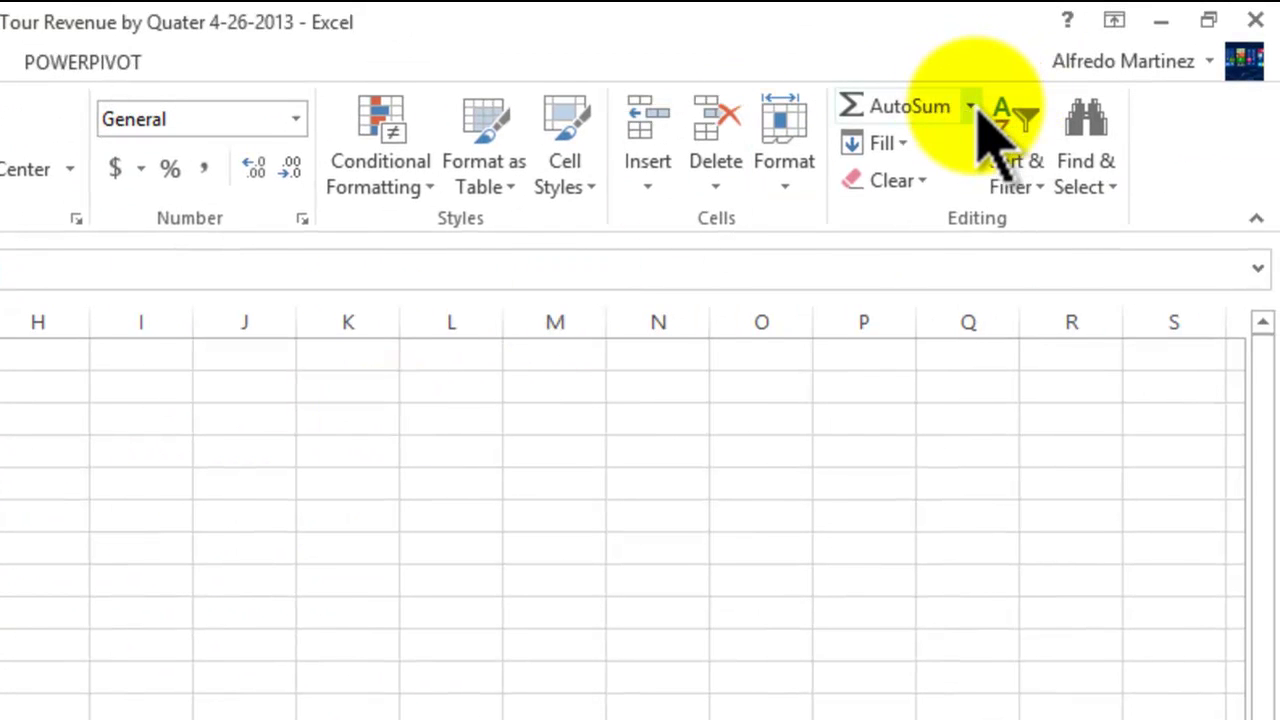
- Insert a MIN formula over D4:D11 in D18, giving 26654.38 for Quarter 3
{"action": "left_click", "coordinate": [972, 107]}
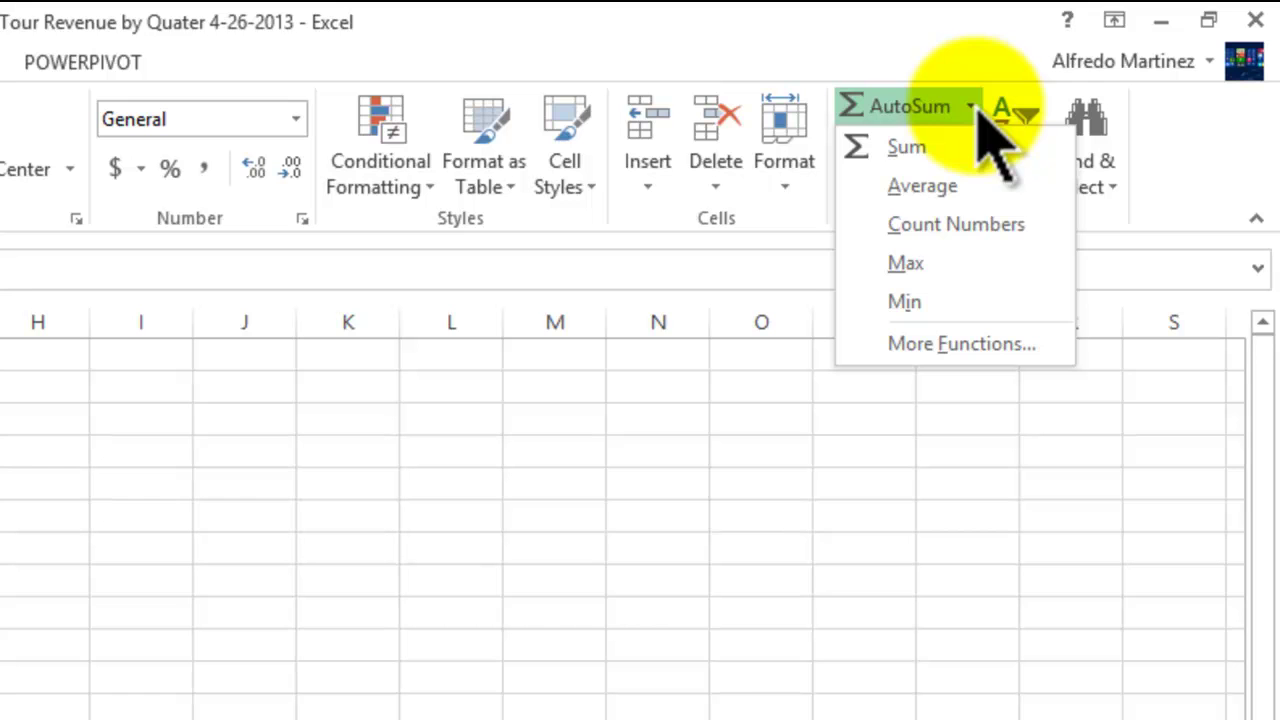
{"action": "left_click", "coordinate": [950, 303]}
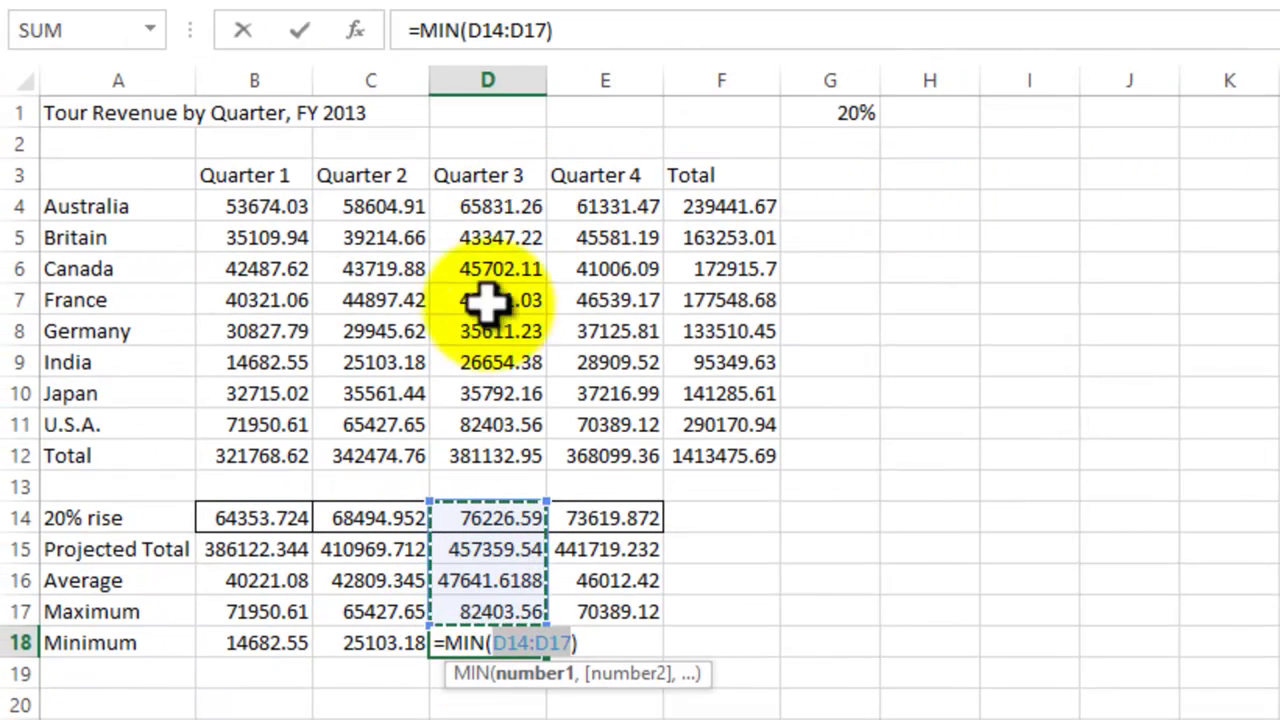
{"action": "left_click_drag", "start_coordinate": [490, 204], "coordinate": [485, 425]}
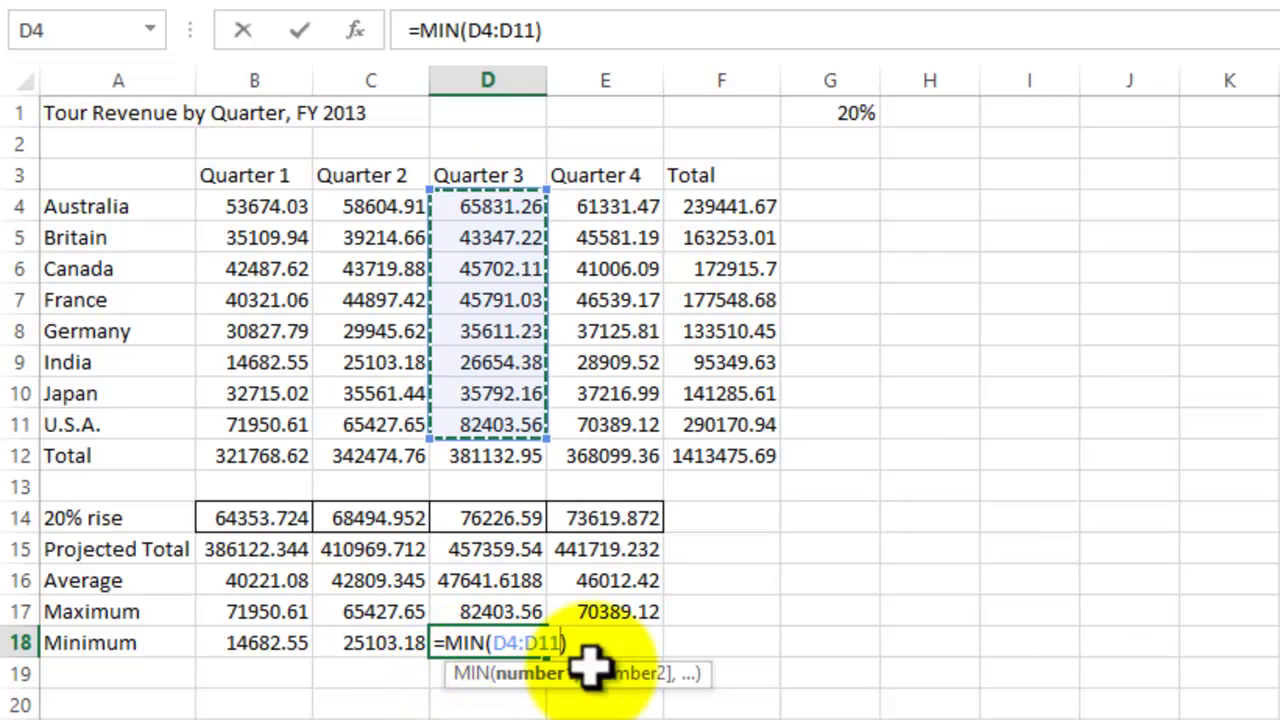
{"action": "key", "text": "ctrl+Return"}
{"action": "key", "text": "Return"}
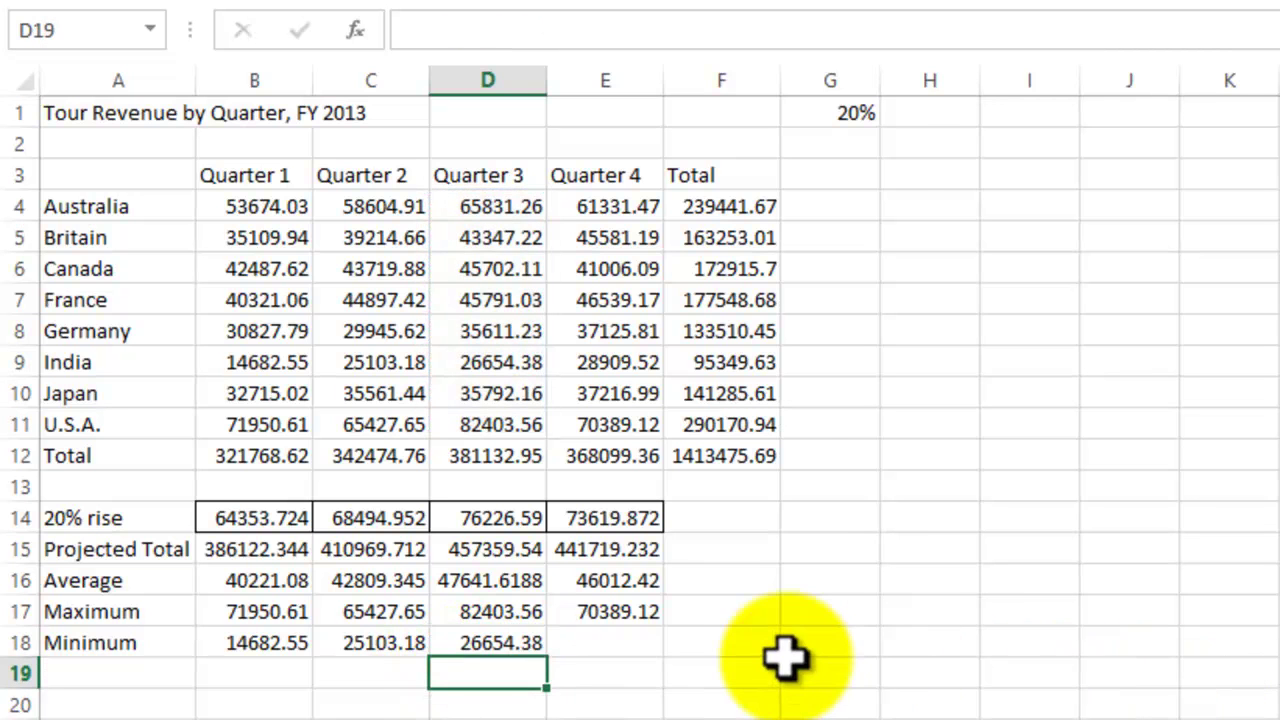
- Insert a MIN formula over E4:E11 in E18, giving 28909.52 for Quarter 4
{"action": "left_click", "coordinate": [628, 645]}
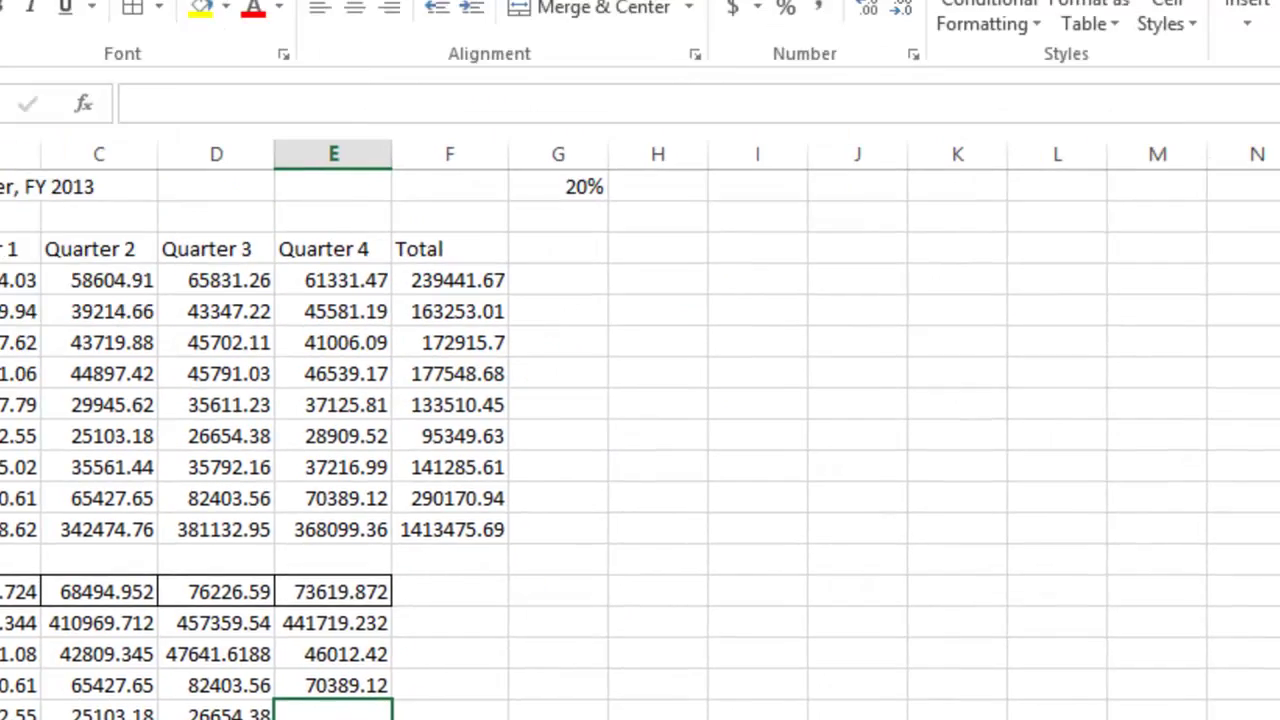
{"action": "left_click", "coordinate": [1006, 95]}
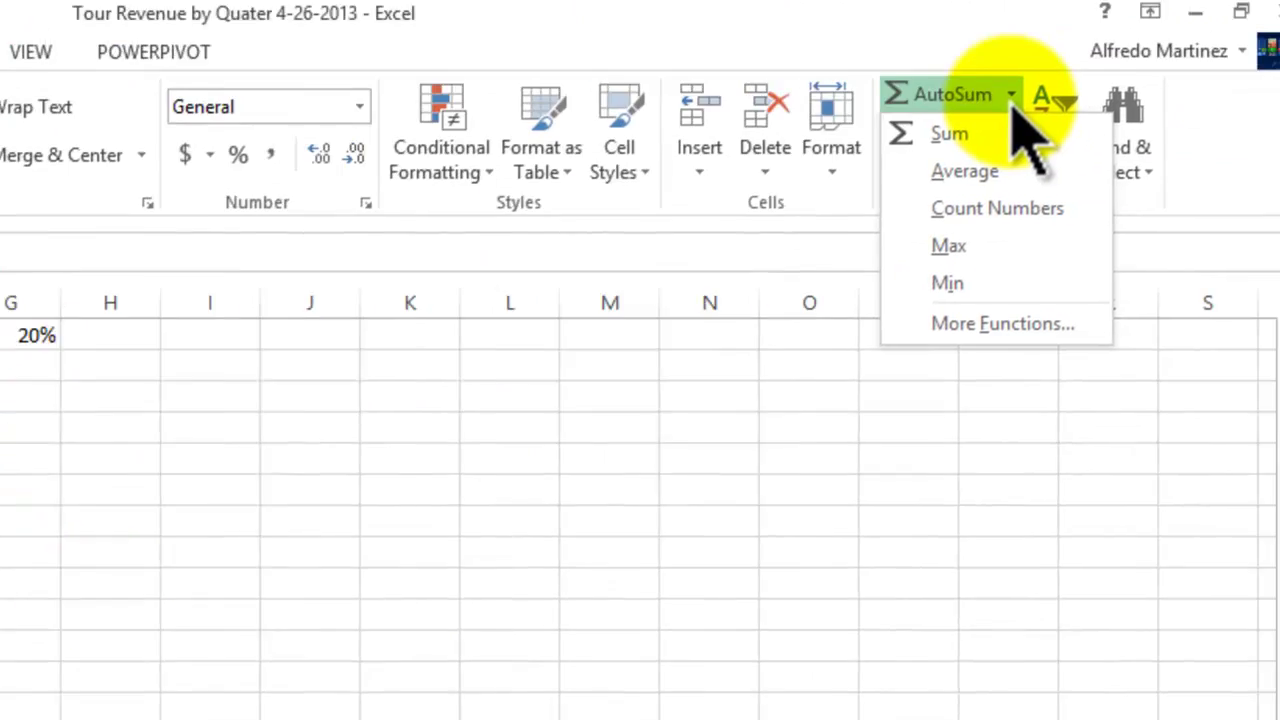
{"action": "left_click", "coordinate": [938, 293]}
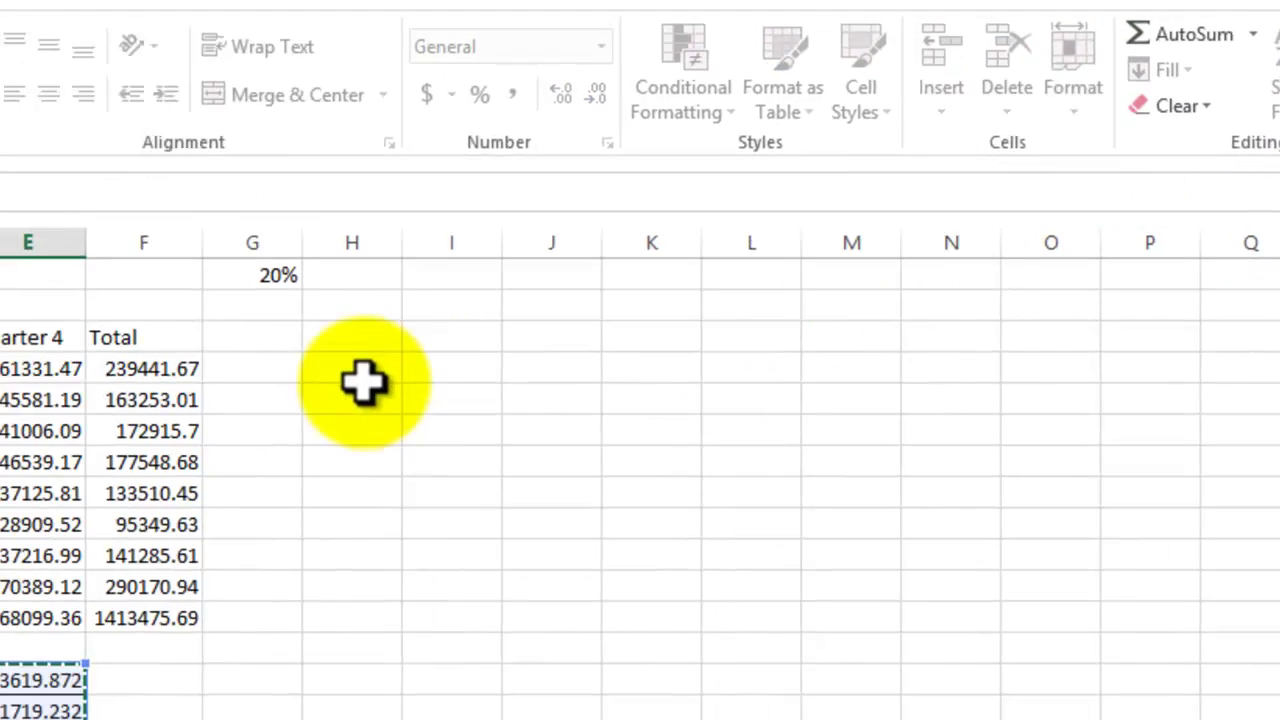
{"action": "left_click", "coordinate": [612, 230]}
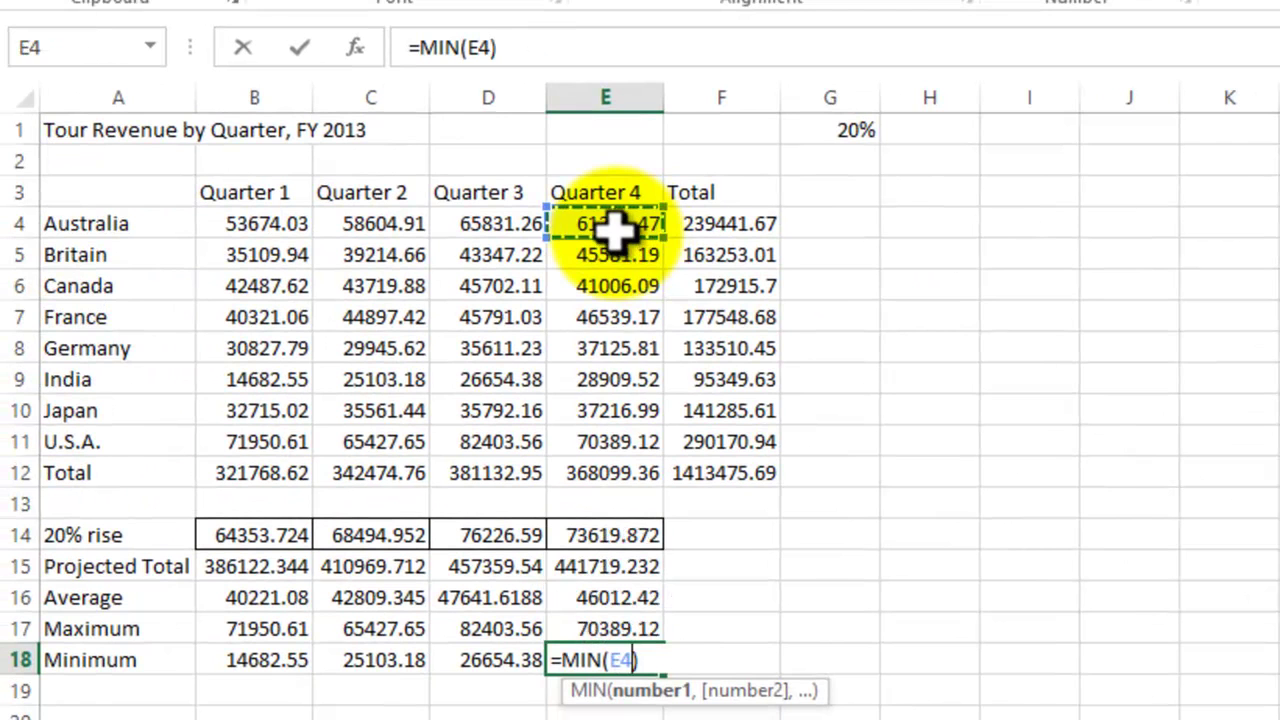
{"action": "left_click_drag", "start_coordinate": [612, 230], "coordinate": [617, 431]}
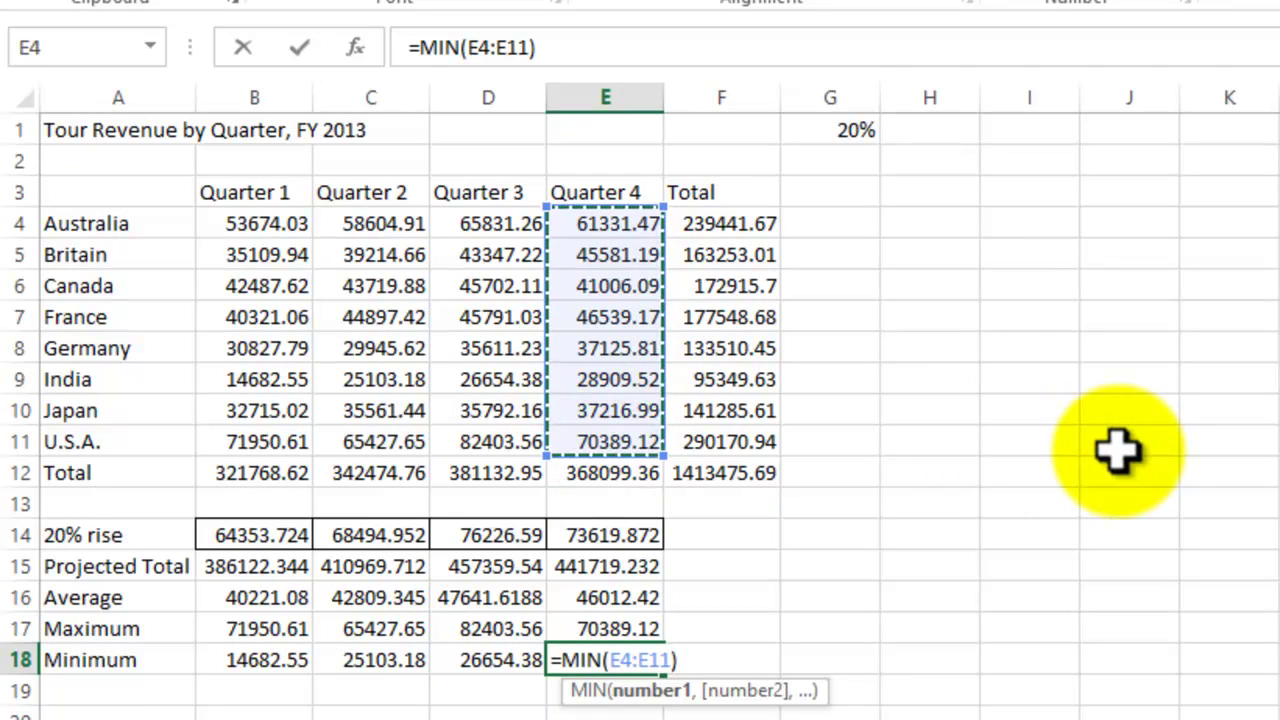
{"action": "key", "text": "Return"}
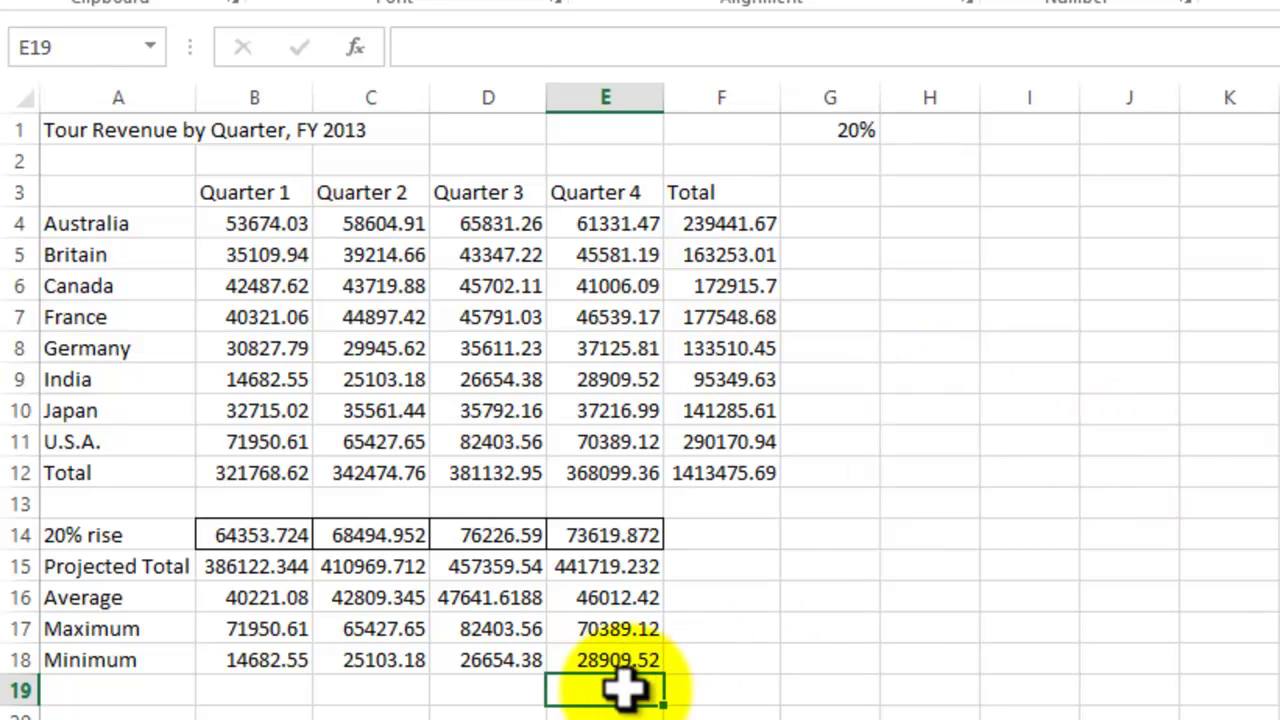
{"action": "left_click", "coordinate": [588, 656]}
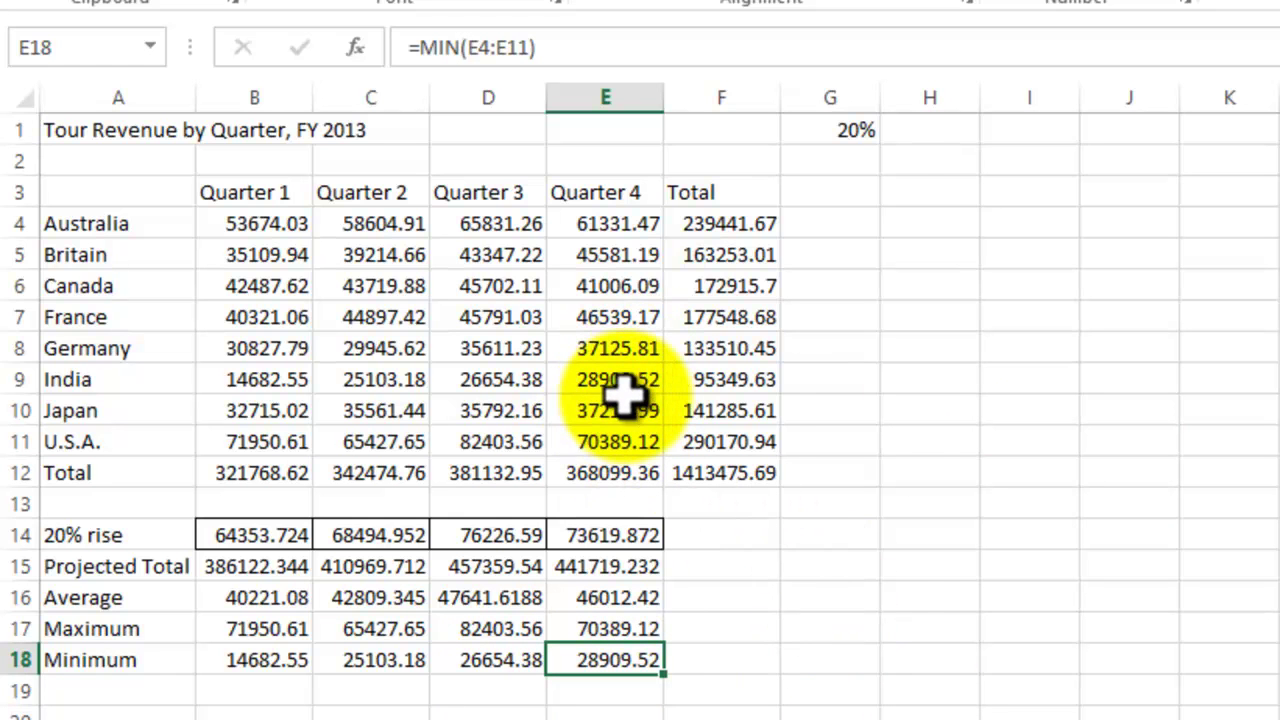
{"action": "left_click", "coordinate": [918, 688]}
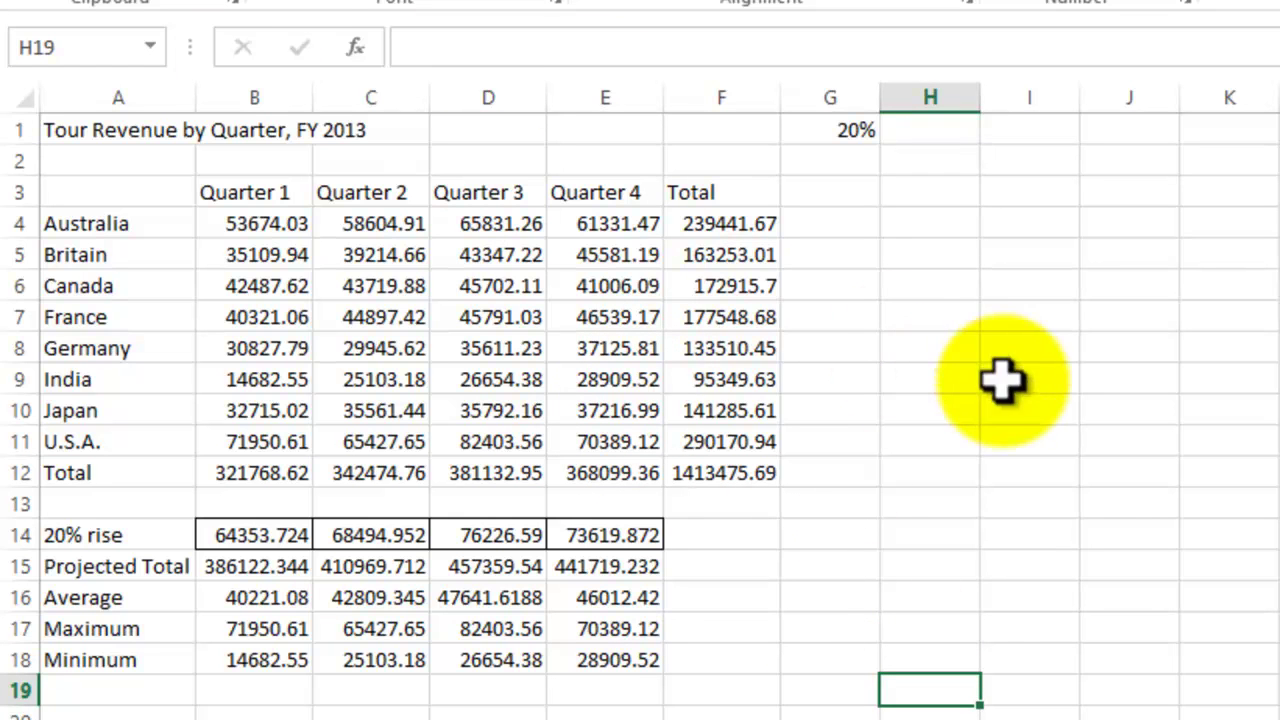
- Apply All Borders to the Total row values B12:F12
{"action": "left_click", "coordinate": [1001, 502]}
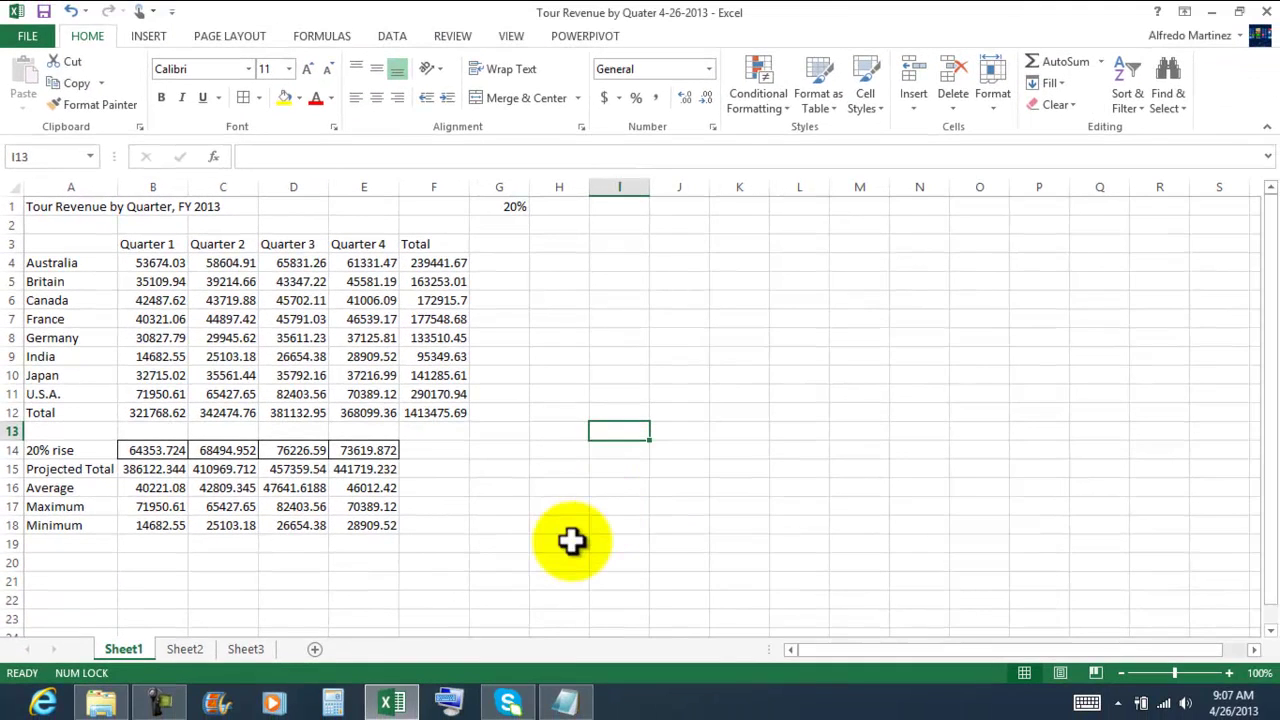
{"action": "left_click", "coordinate": [950, 687]}
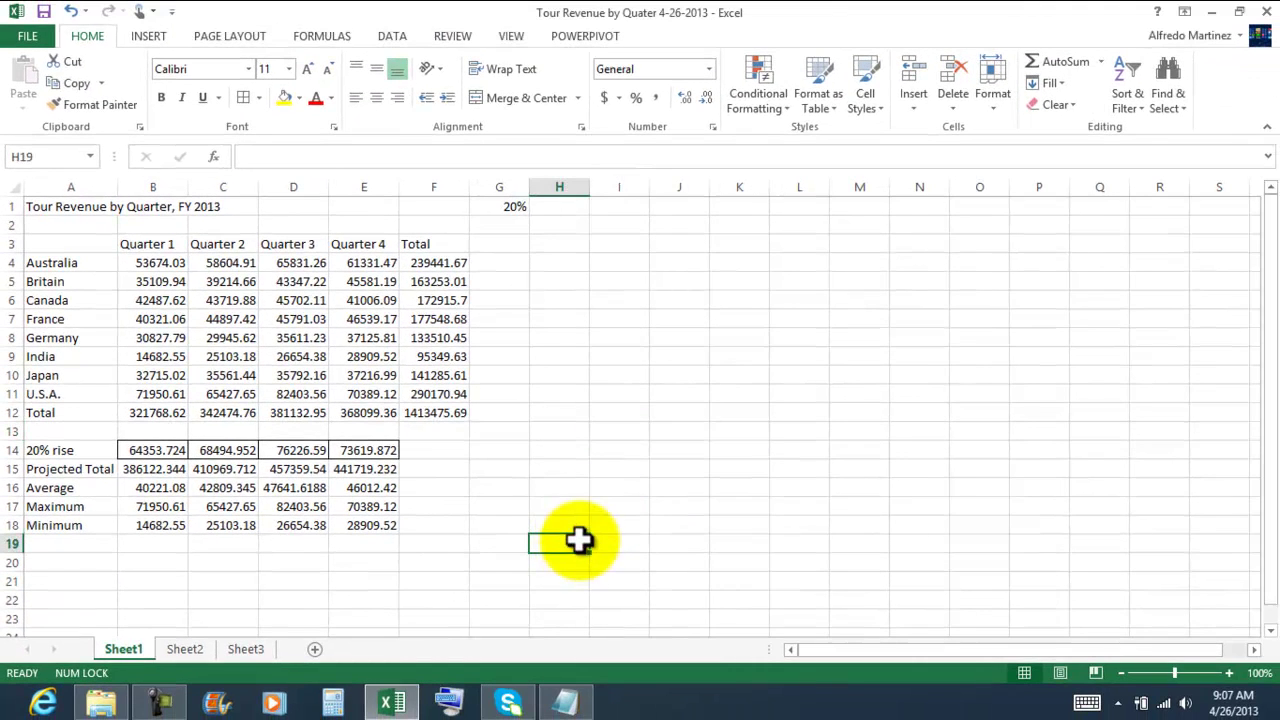
{"action": "left_click_drag", "start_coordinate": [166, 409], "coordinate": [428, 411]}
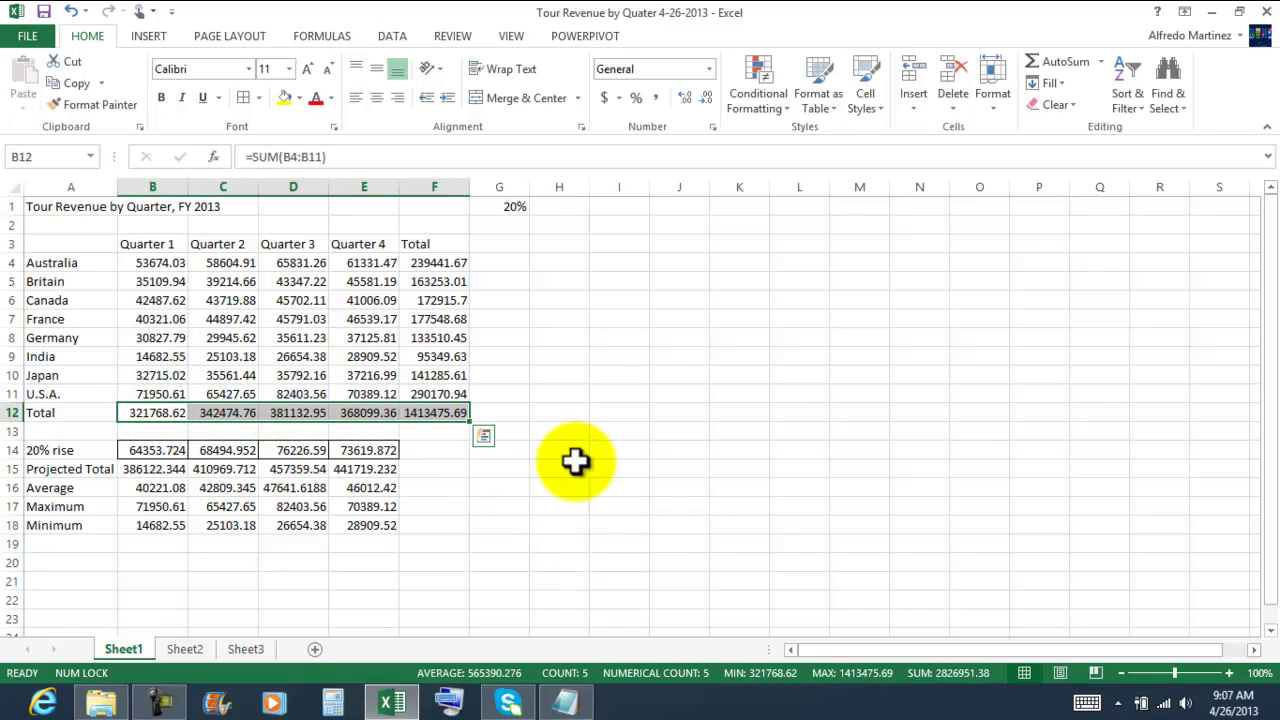
{"action": "left_click", "coordinate": [632, 500]}
{"action": "left_click_drag", "start_coordinate": [150, 412], "coordinate": [409, 408]}
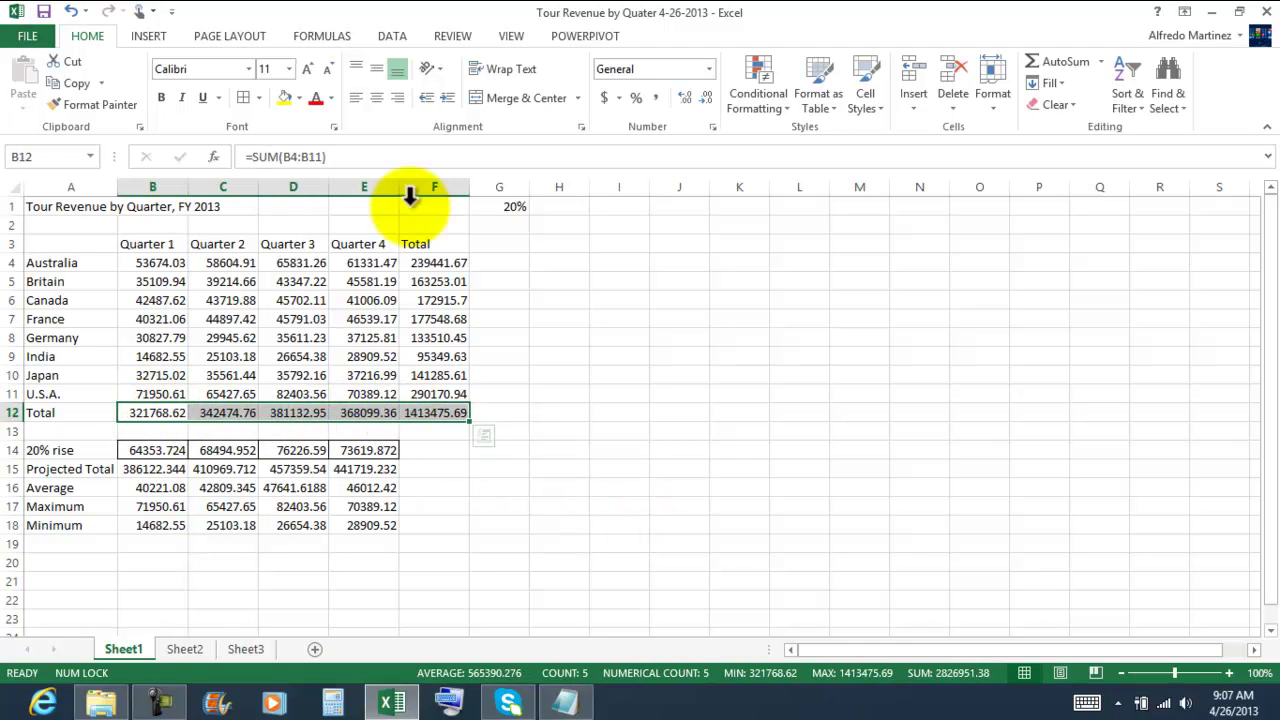
{"action": "left_click", "coordinate": [249, 98]}
- Add all borders to the Total column F4:F11 and the Projected Total–Minimum rows B15:E18
{"action": "left_click_drag", "start_coordinate": [440, 268], "coordinate": [438, 364]}
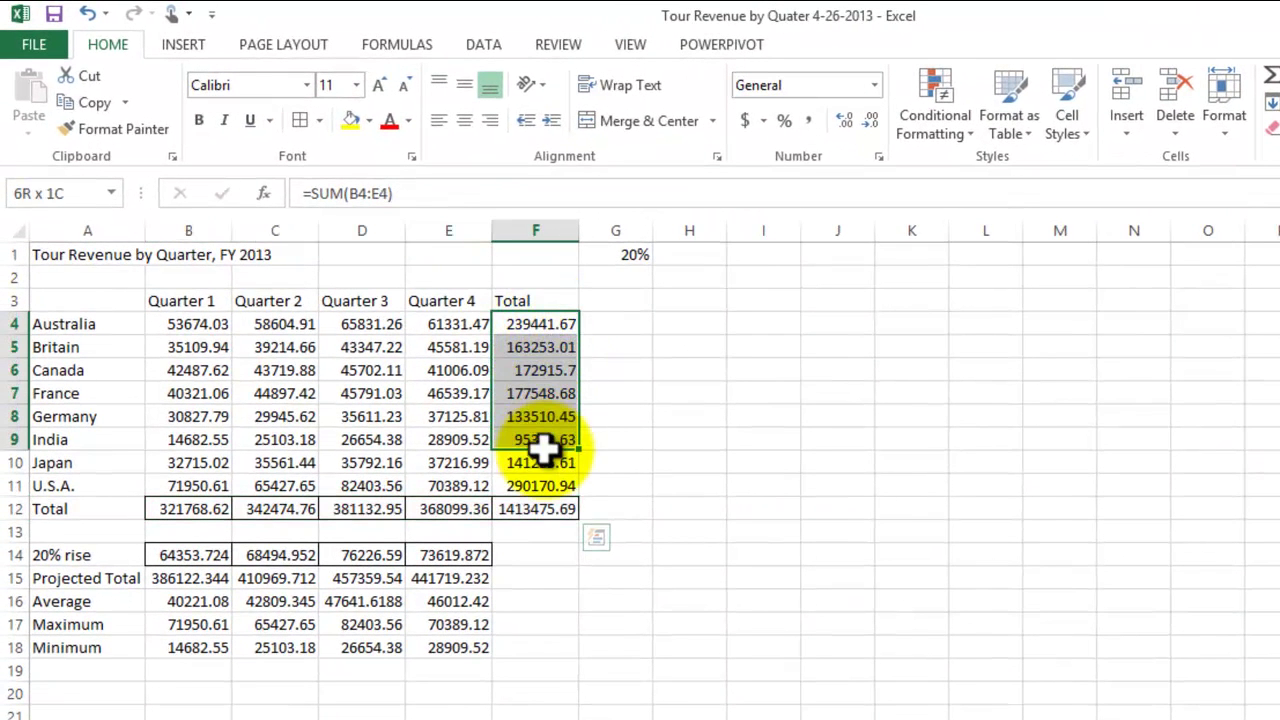
{"action": "left_click_drag", "start_coordinate": [540, 450], "coordinate": [543, 482]}
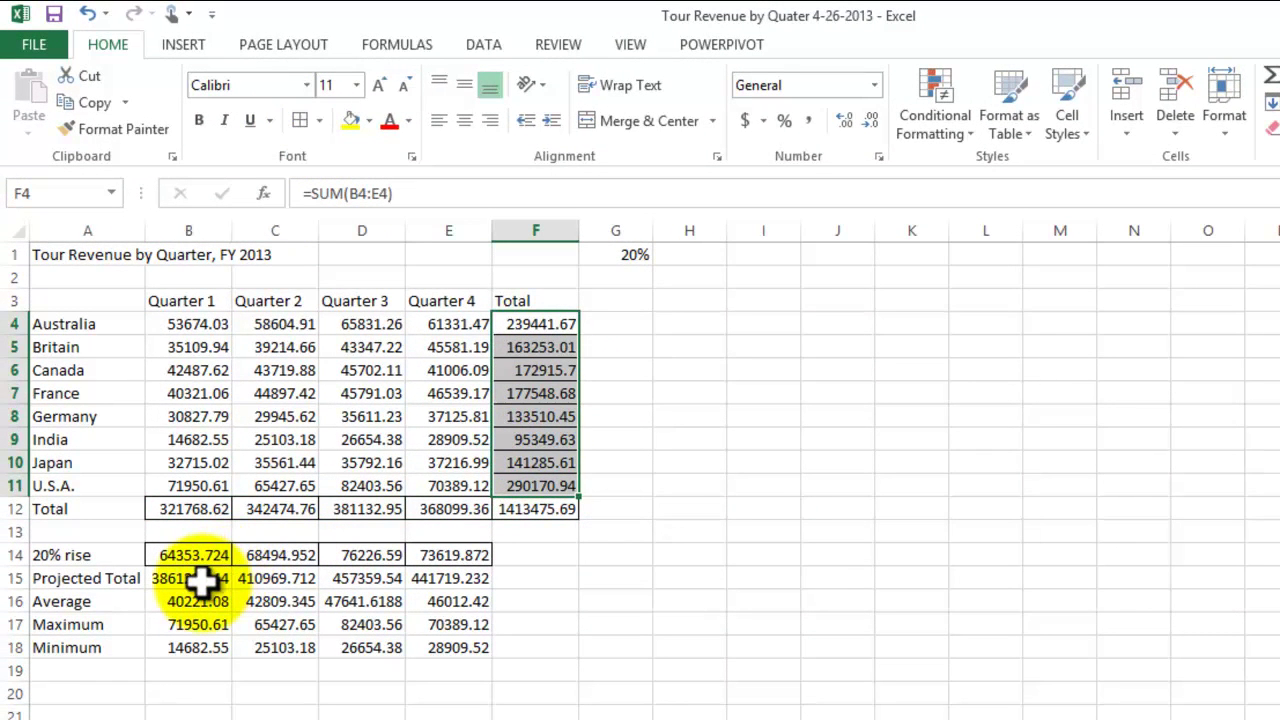
{"action": "left_click_drag", "start_coordinate": [201, 581], "coordinate": [457, 648]}
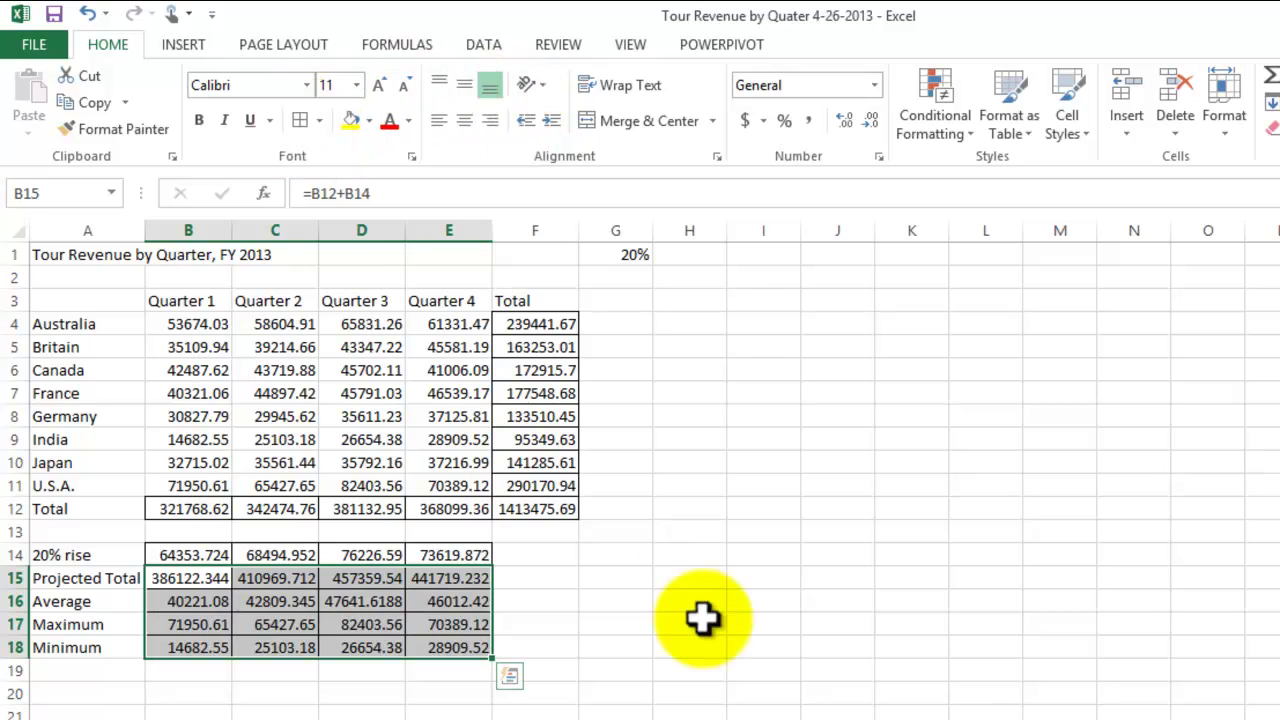
{"action": "left_click", "coordinate": [640, 643]}
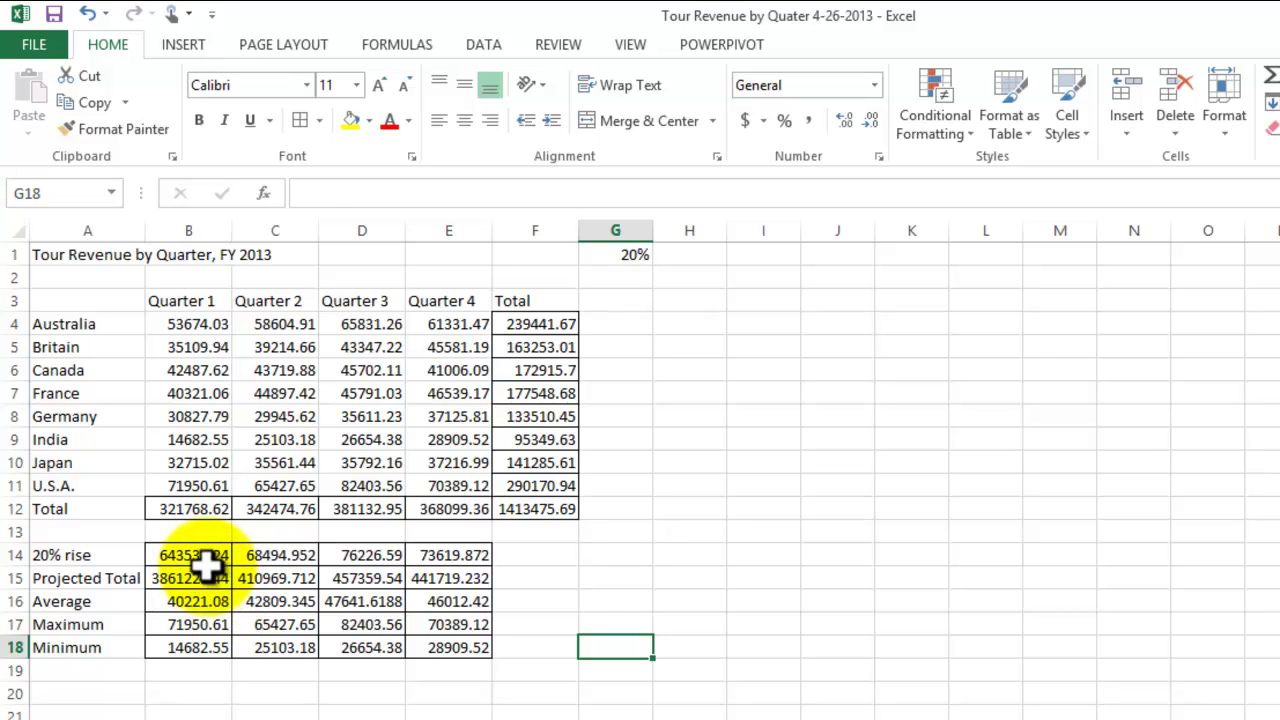
{"action": "left_click_drag", "start_coordinate": [197, 555], "coordinate": [453, 588]}
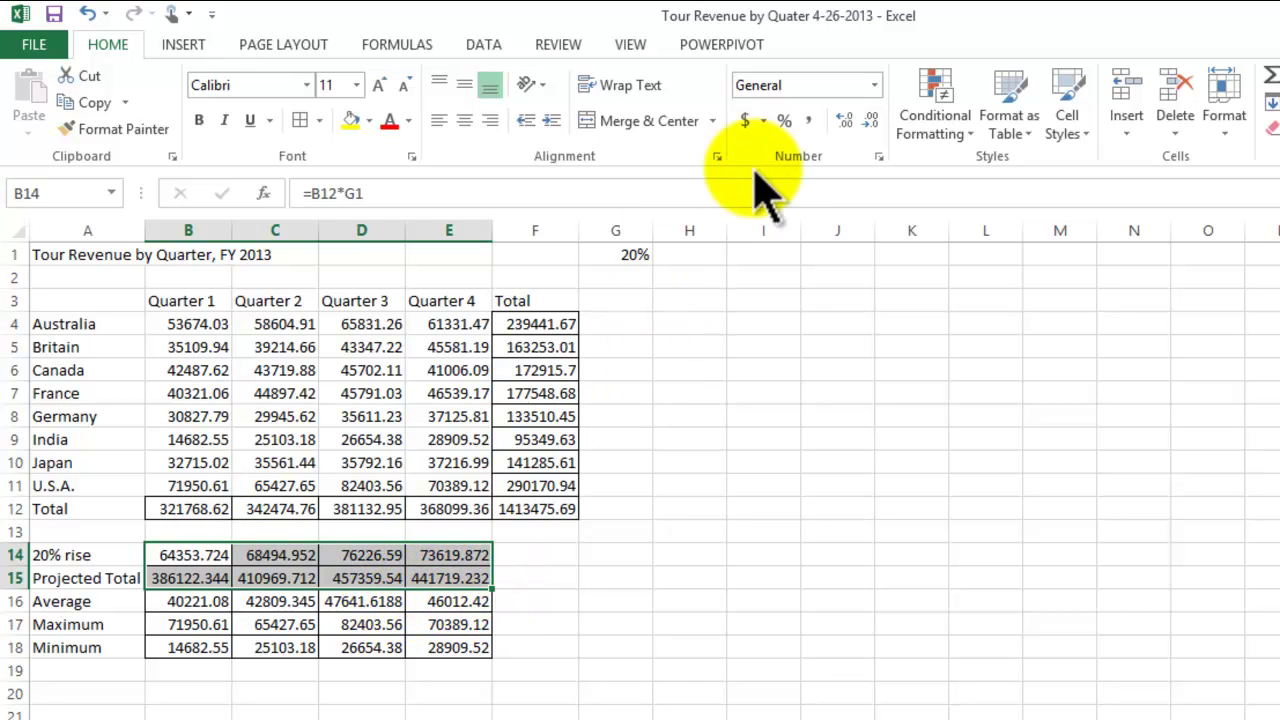
- Decrease the 20% rise and Projected Total values to two decimals, e.g. 64353.72
{"action": "left_click", "coordinate": [872, 120]}
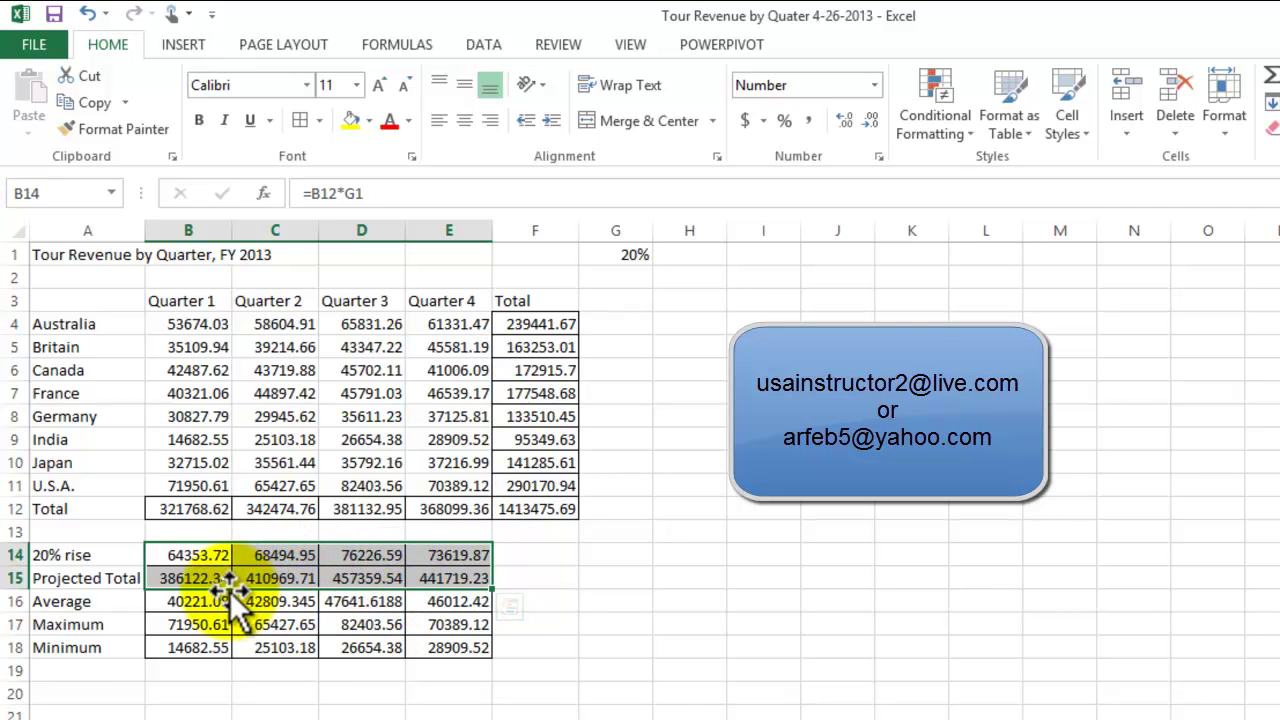
{"action": "left_click", "coordinate": [715, 603]}
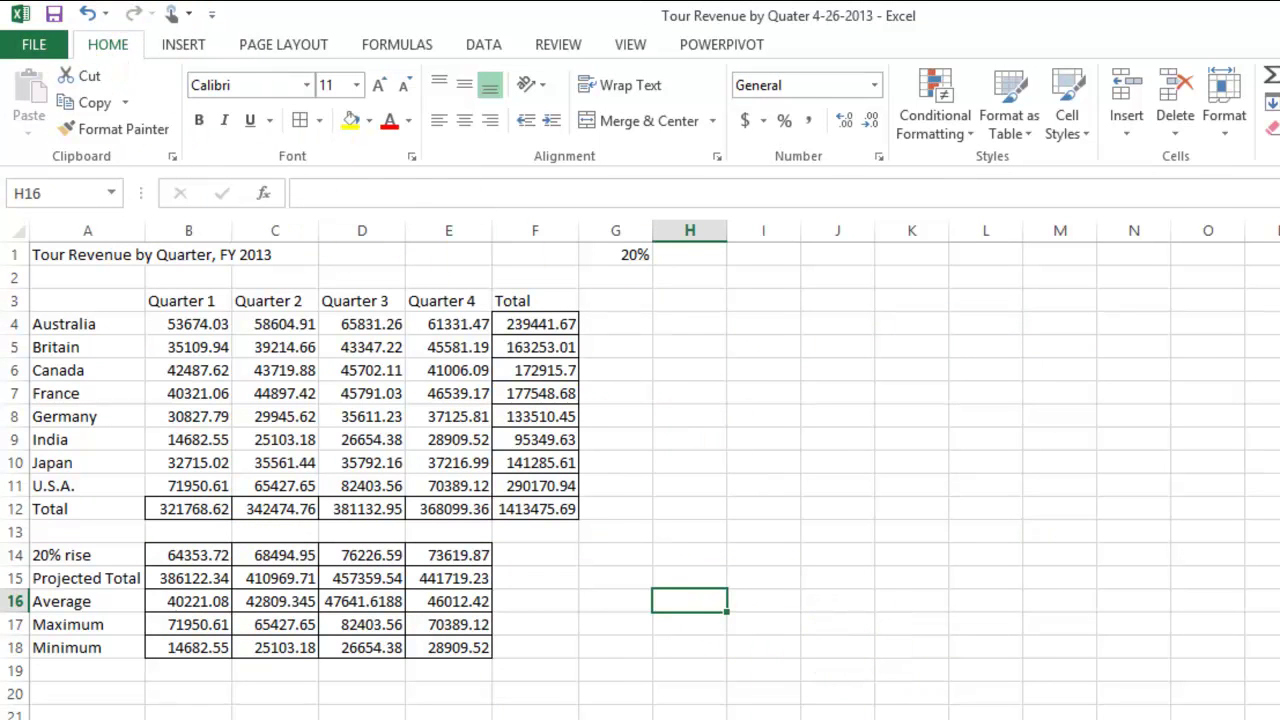
- Add item e) 'Apply All Borders to Our Cells' to the Notepad task list, save, and close
{"action": "mouse_move", "coordinate": [697, 719]}
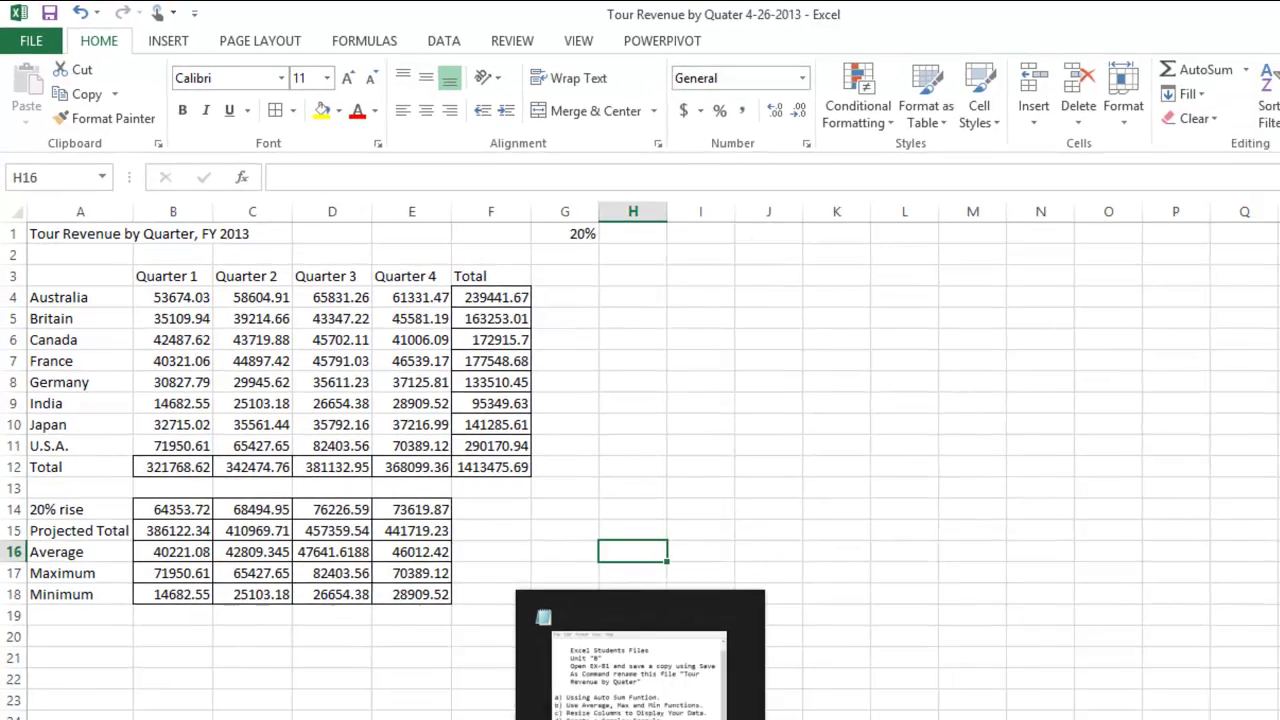
{"action": "left_click", "coordinate": [697, 690]}
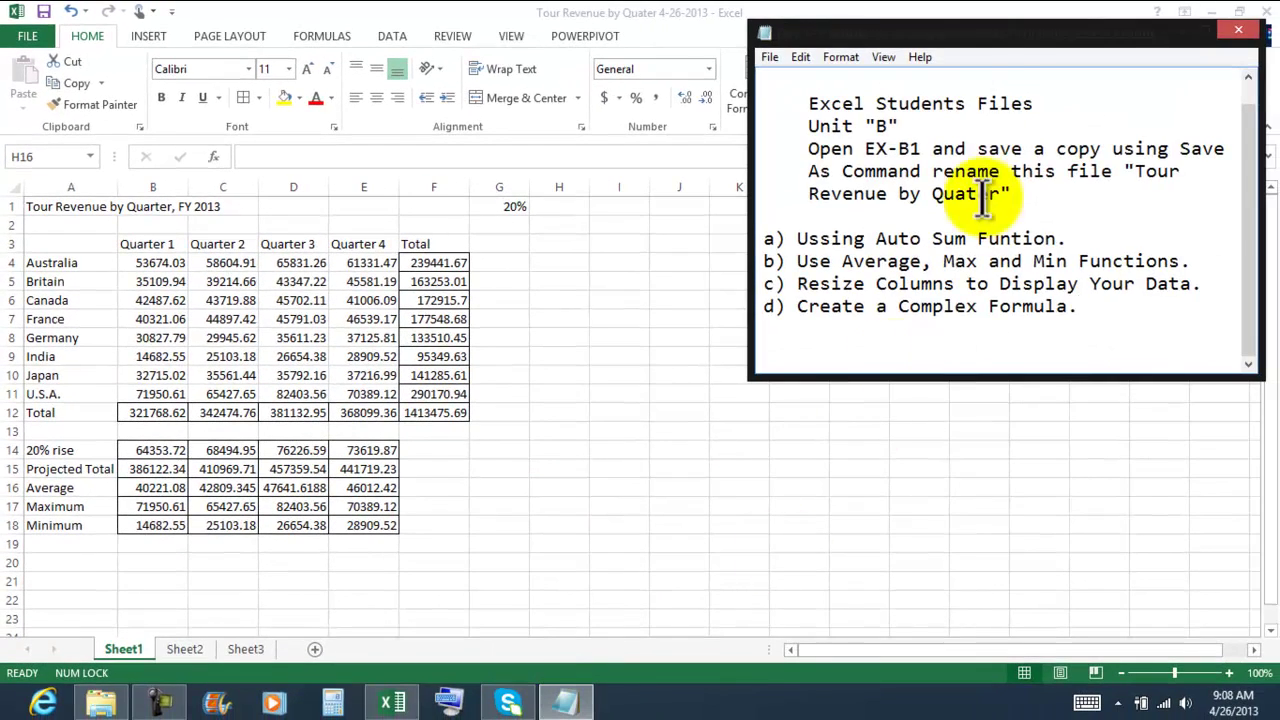
{"action": "left_click_drag", "start_coordinate": [994, 40], "coordinate": [812, 222]}
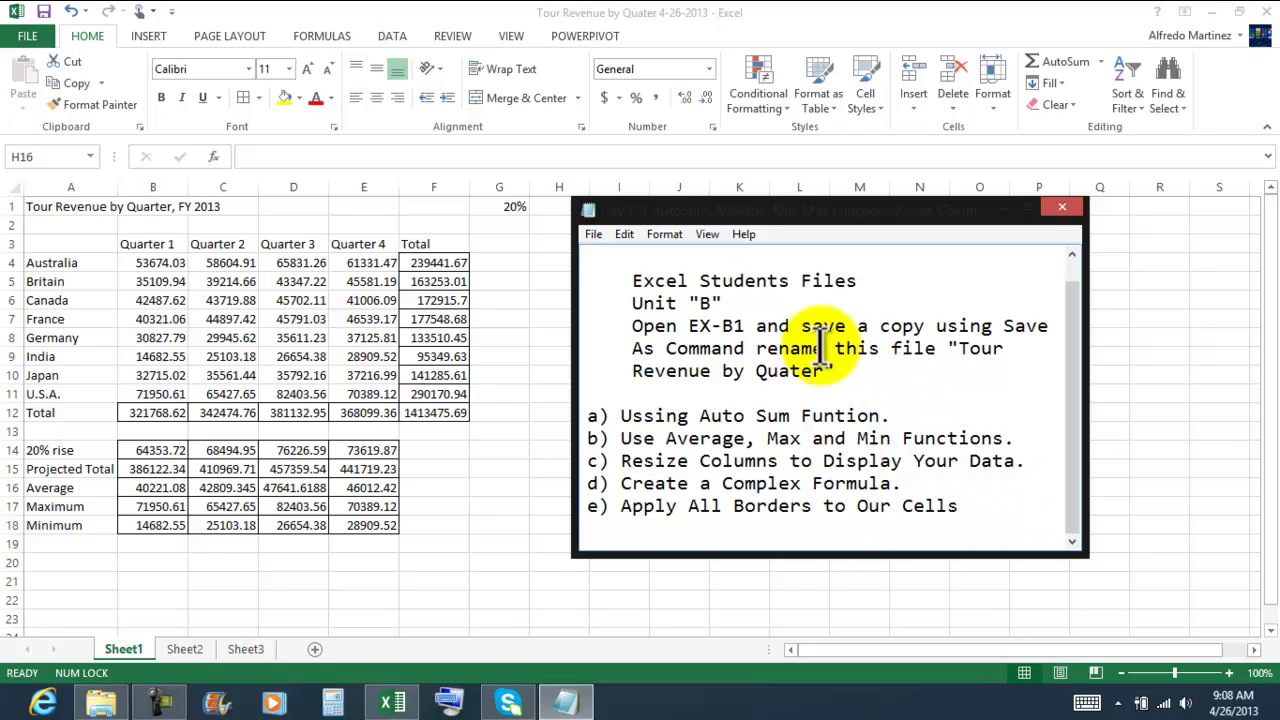
{"action": "left_click", "coordinate": [593, 234]}
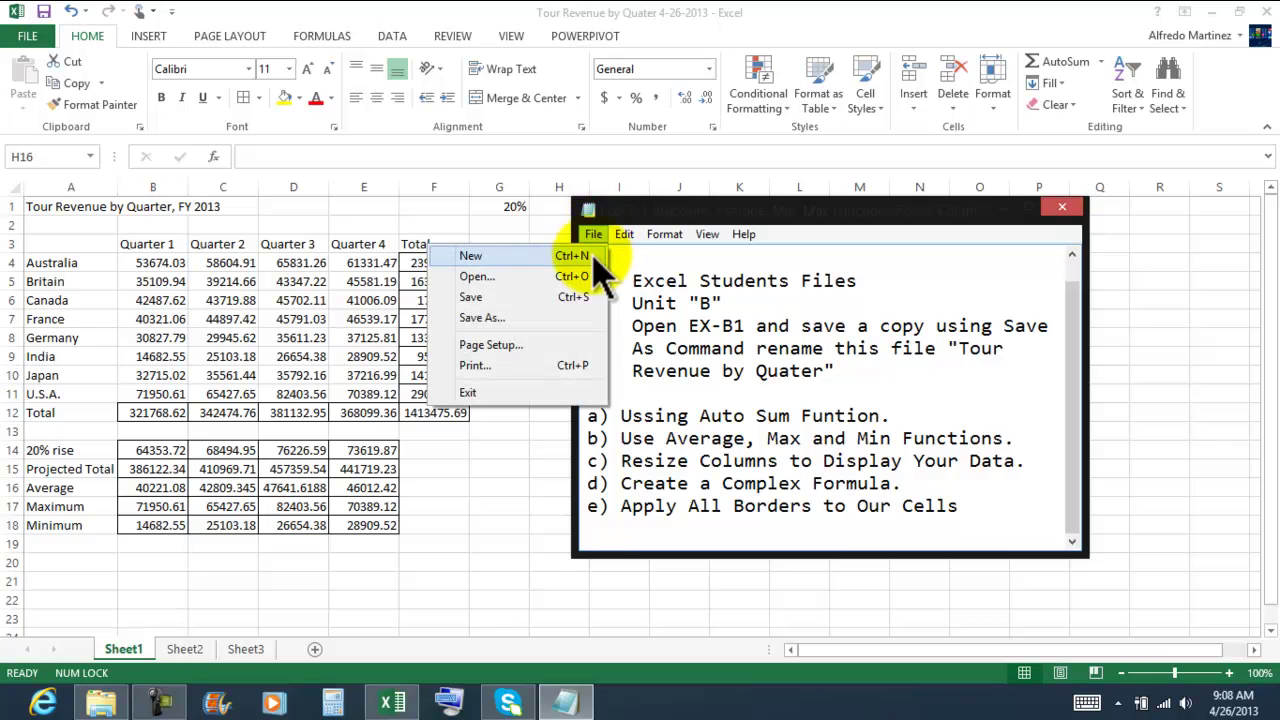
{"action": "left_click", "coordinate": [505, 297]}
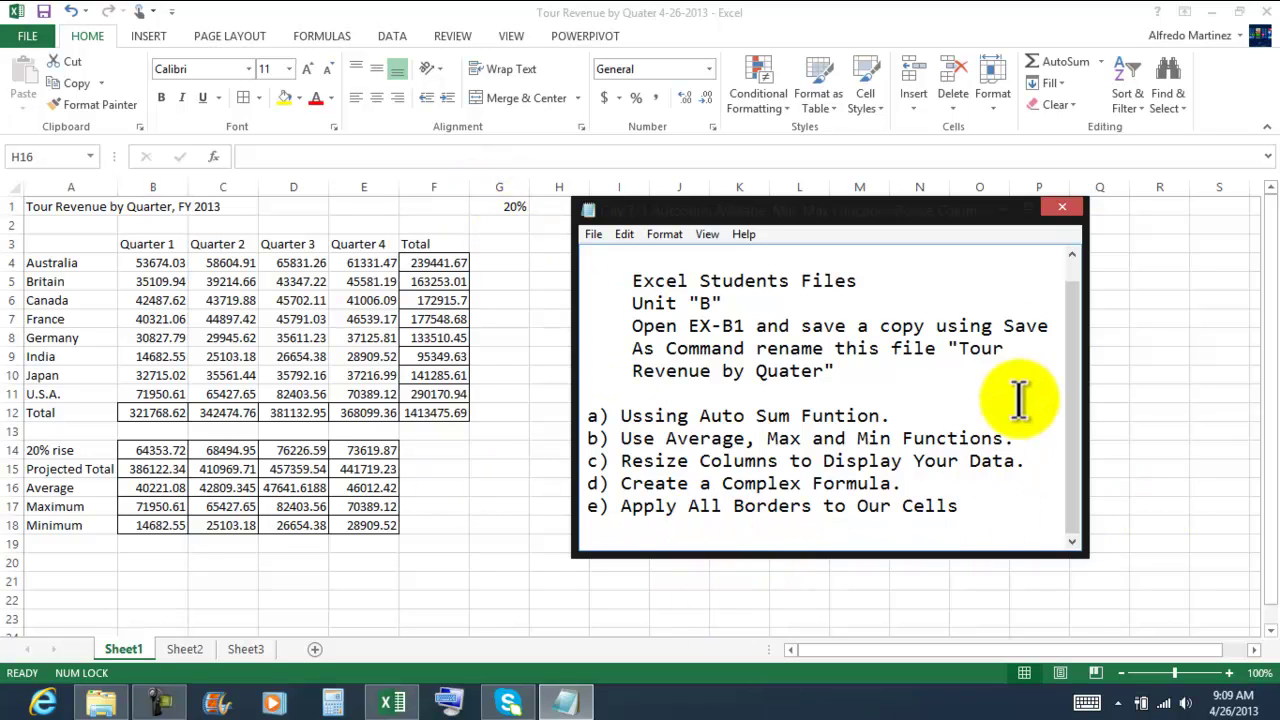
{"action": "left_click", "coordinate": [1062, 208]}
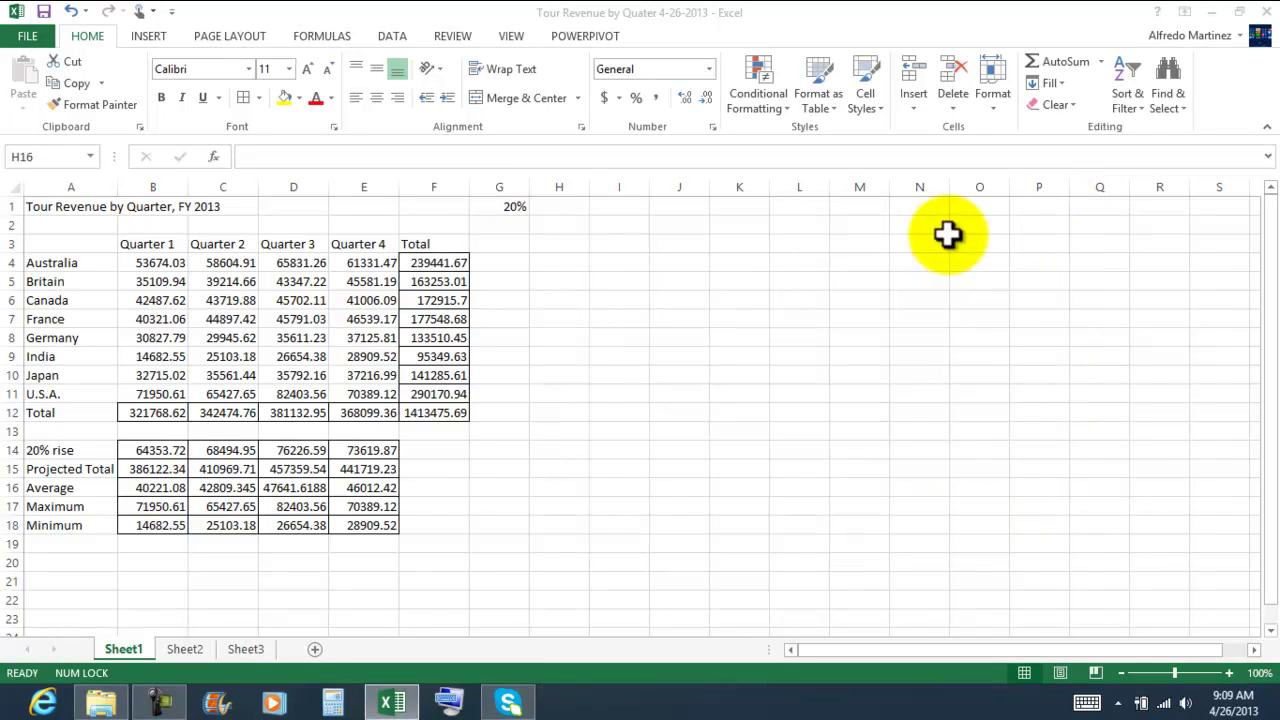
- Close the Excel workbook and the Unit B File Explorer window
{"action": "left_click", "coordinate": [1266, 12]}
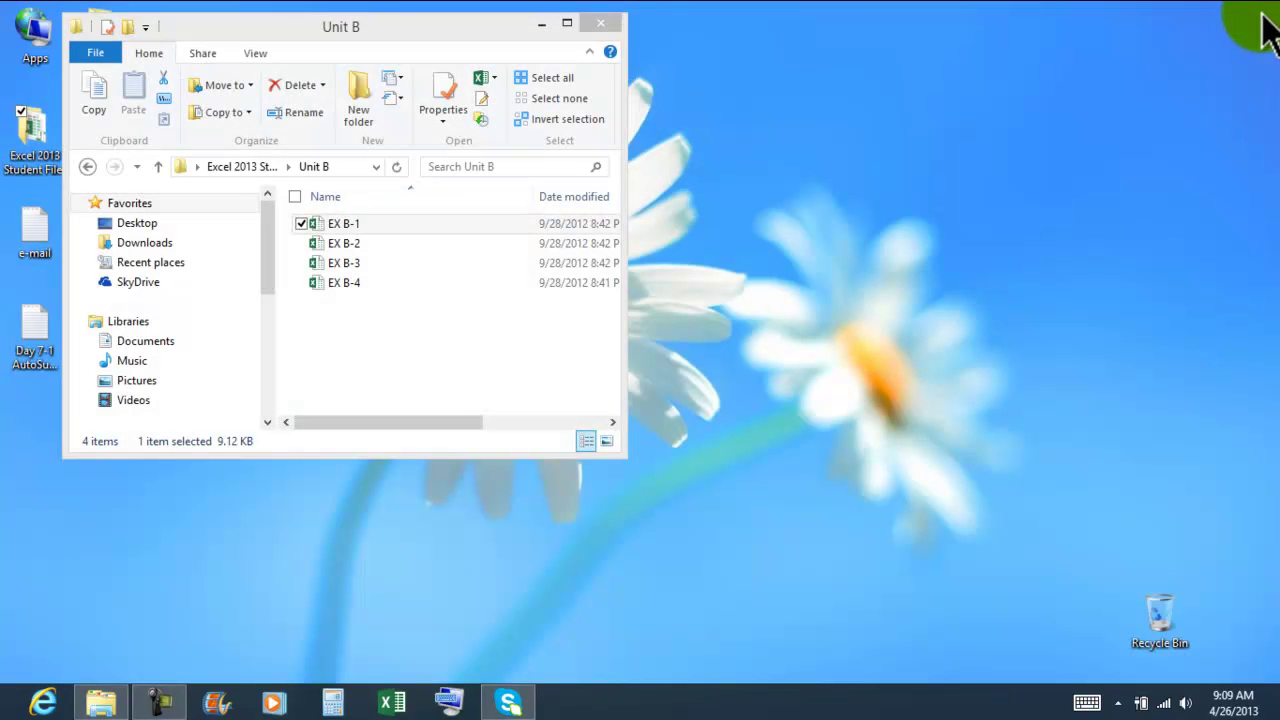
{"action": "left_click", "coordinate": [600, 24]}
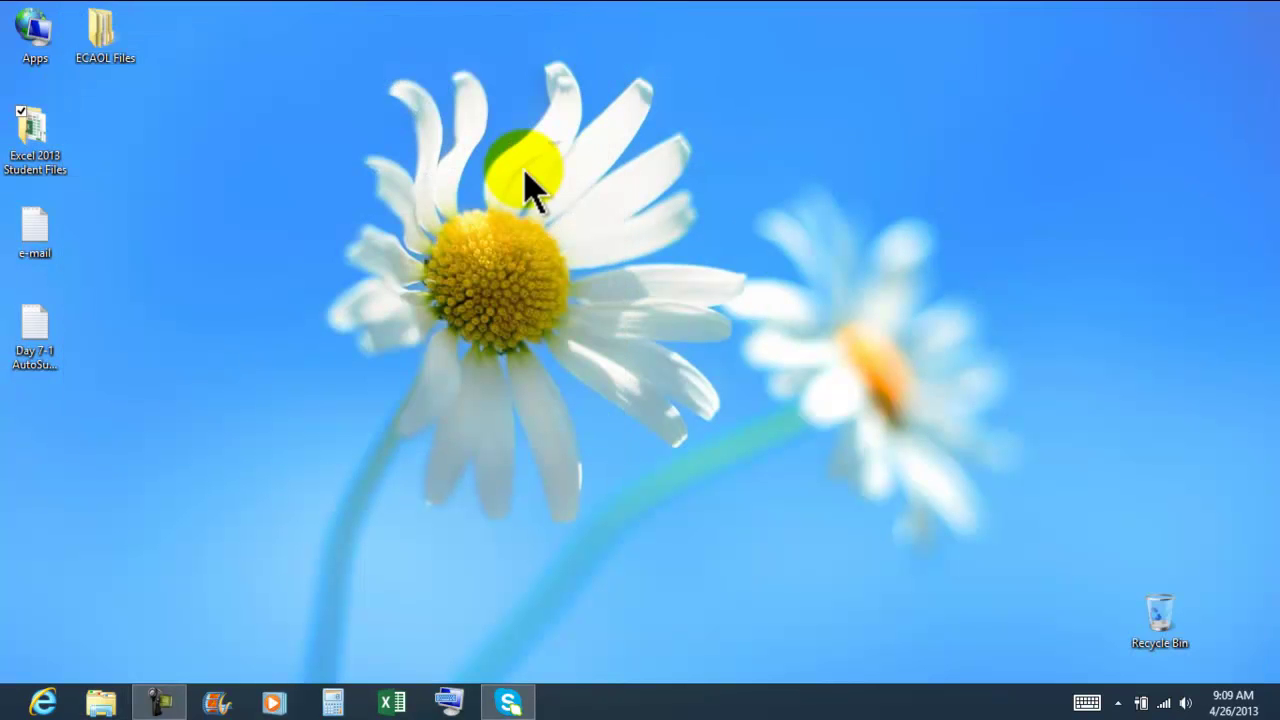